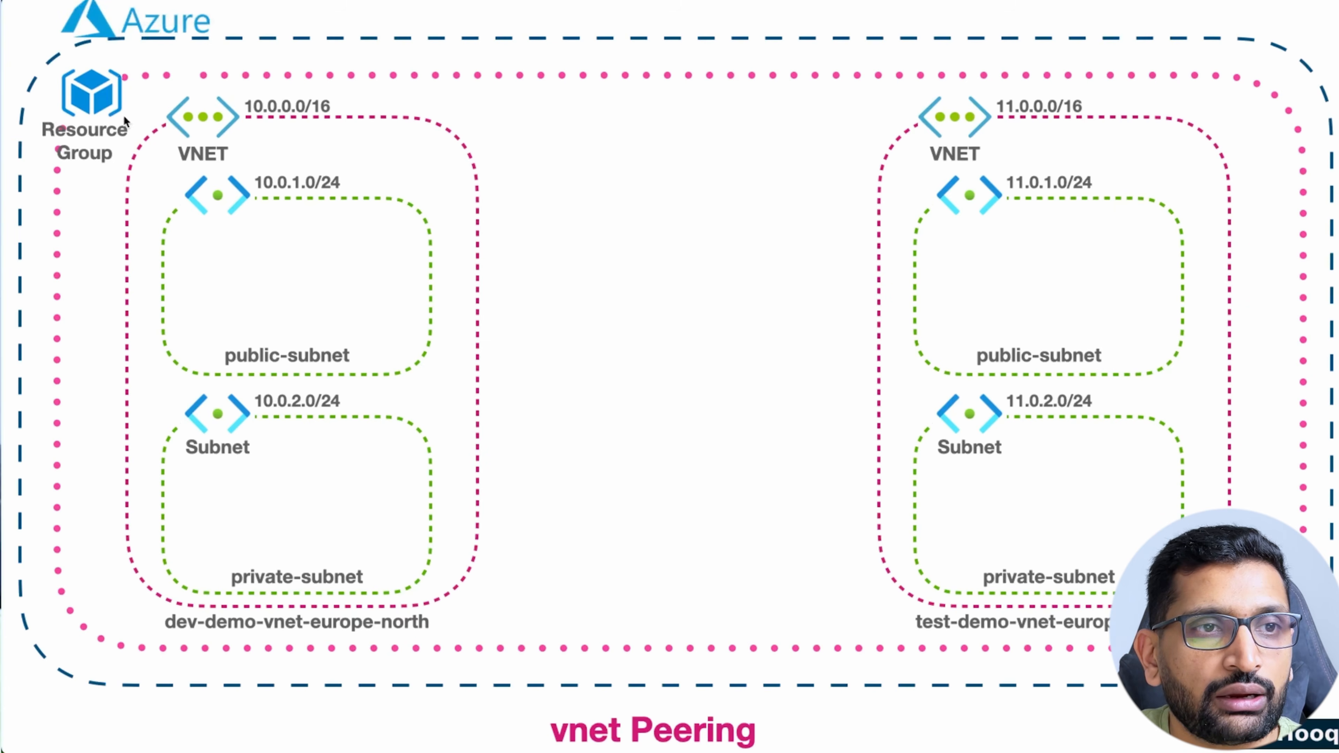
{"action": "mouse_move", "coordinate": [213, 42]}
{"action": "left_mouse_down"}
{"action": "mouse_move", "coordinate": [205, 2]}
{"action": "mouse_move", "coordinate": [79, 4]}
{"action": "mouse_move", "coordinate": [70, 50]}
{"action": "mouse_move", "coordinate": [195, 55]}
{"action": "mouse_move", "coordinate": [215, 38]}
{"action": "left_mouse_up"}
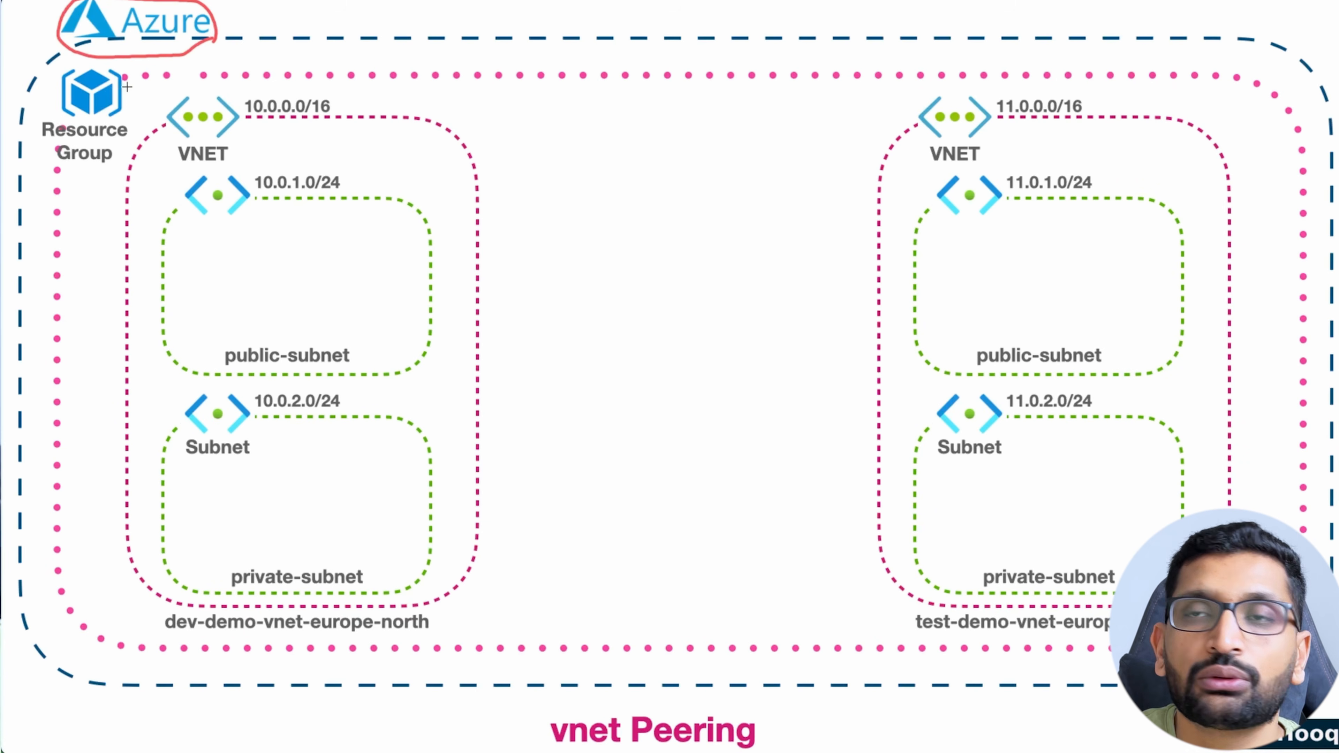
{"action": "mouse_move", "coordinate": [138, 83]}
{"action": "left_mouse_down"}
{"action": "mouse_move", "coordinate": [73, 64]}
{"action": "mouse_move", "coordinate": [30, 138]}
{"action": "mouse_move", "coordinate": [108, 172]}
{"action": "mouse_move", "coordinate": [141, 95]}
{"action": "mouse_move", "coordinate": [135, 79]}
{"action": "left_mouse_up"}
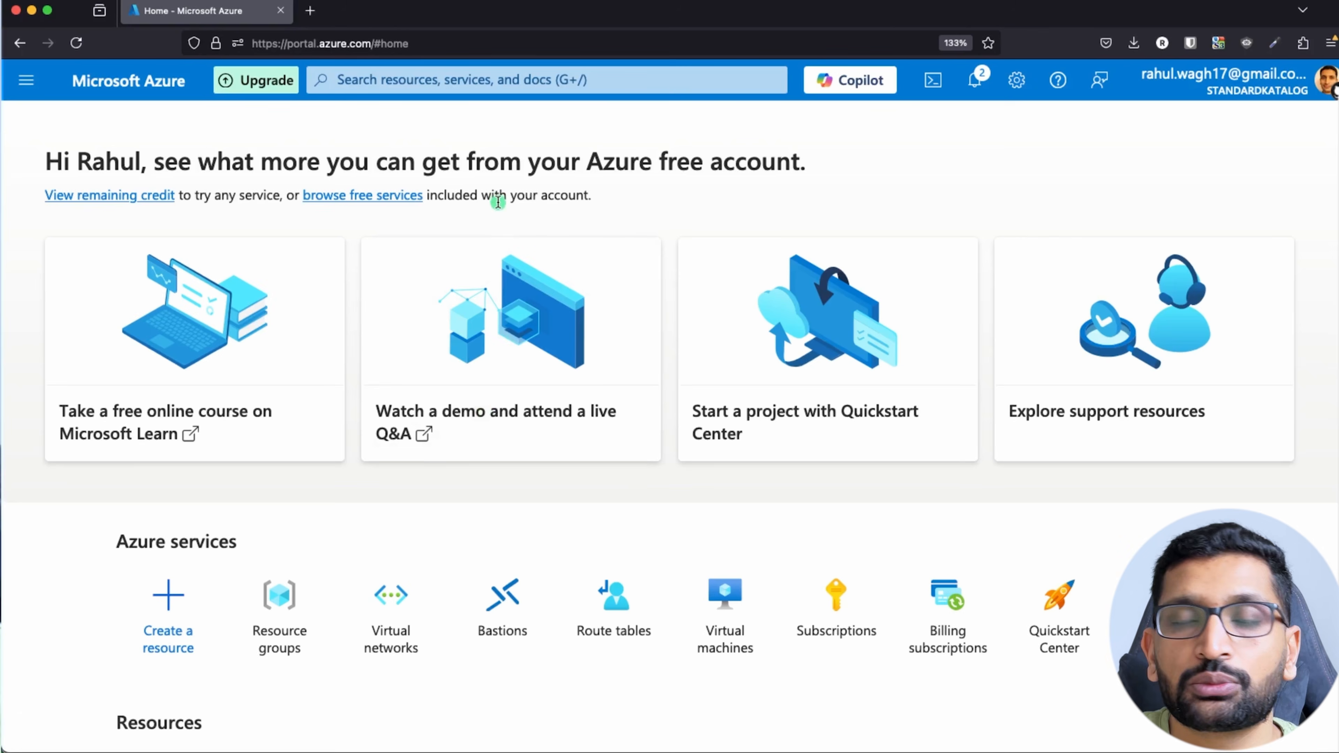
Search the portal for the Resource groups service, open it and start creating a new resource group.
{"action": "left_click", "coordinate": [348, 79]}
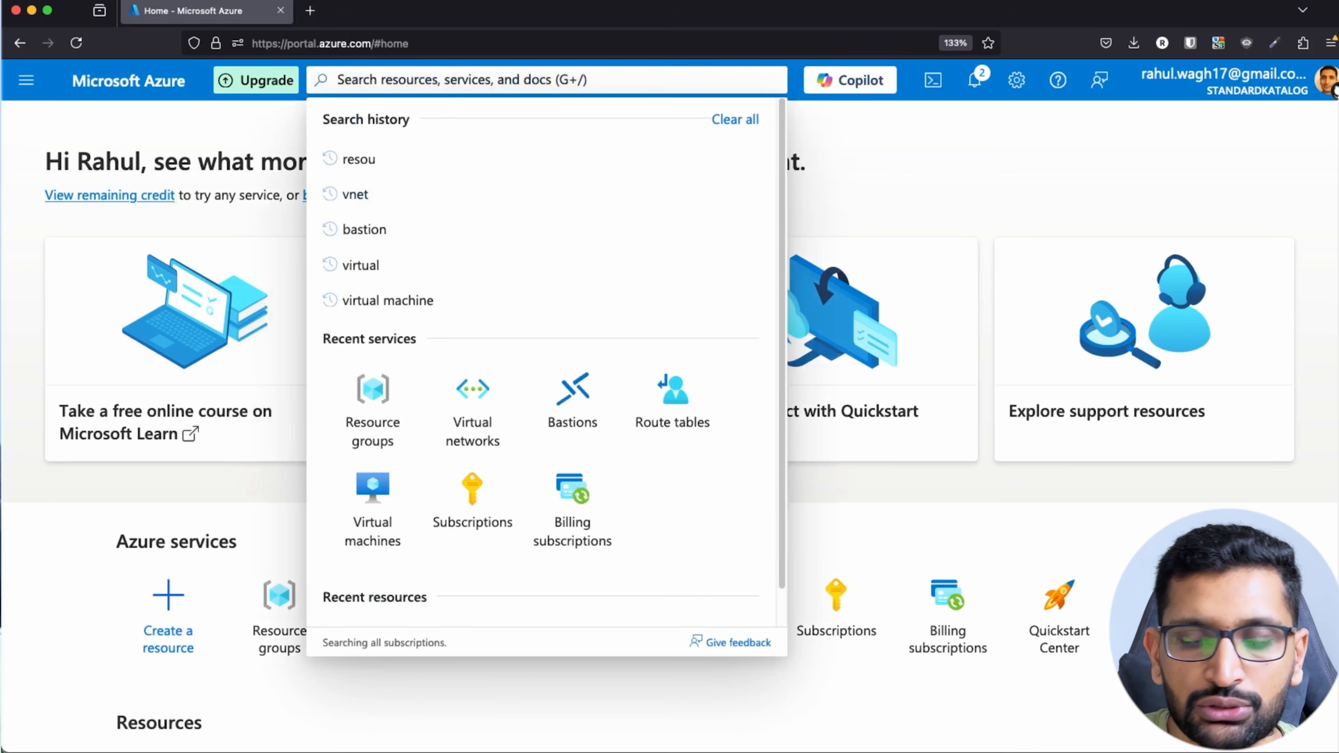
{"action": "type", "text": "resou"}
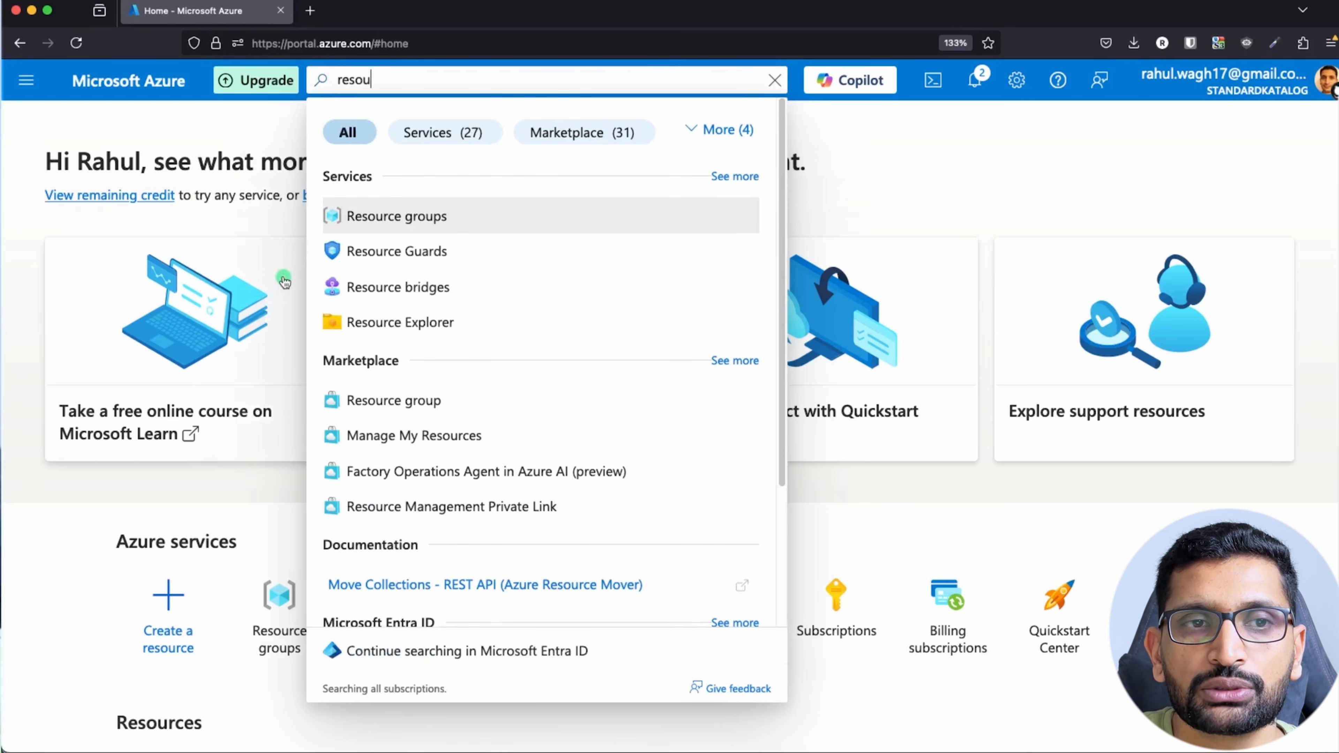
{"action": "left_click", "coordinate": [412, 232]}
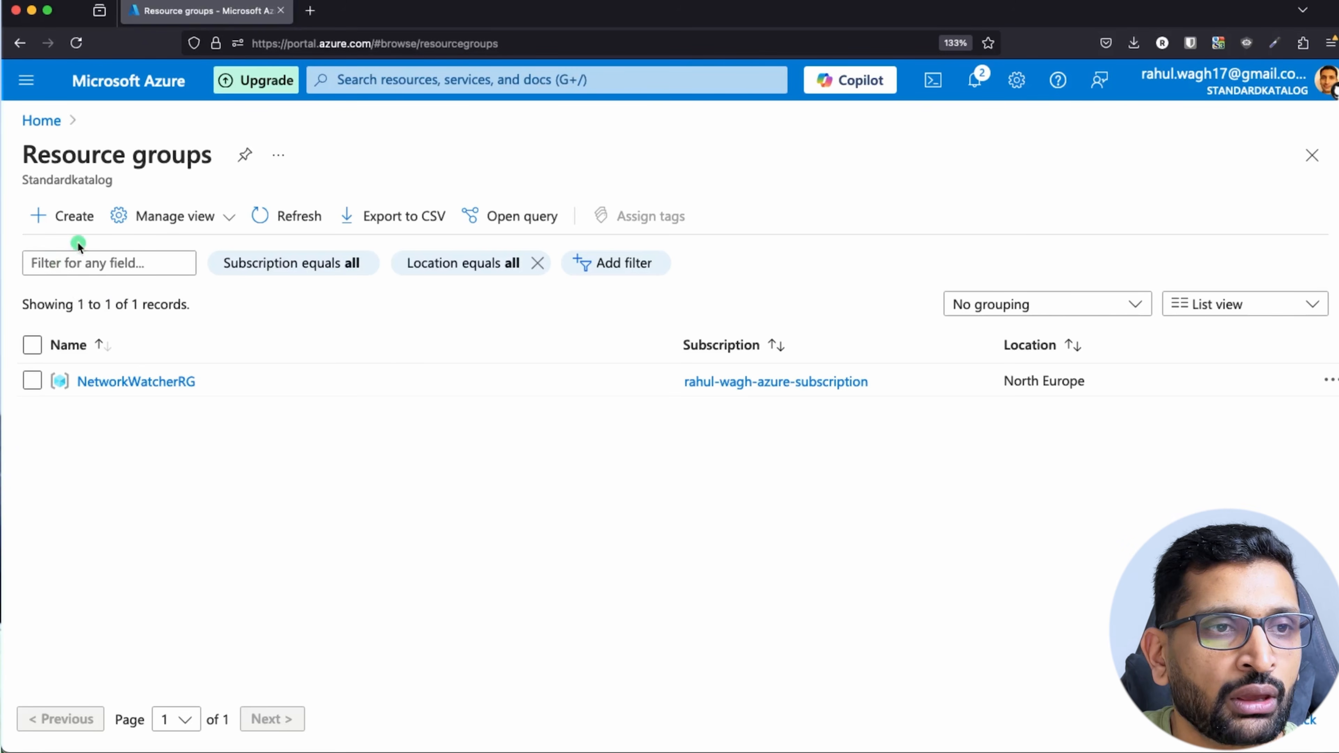
{"action": "left_click", "coordinate": [76, 218]}
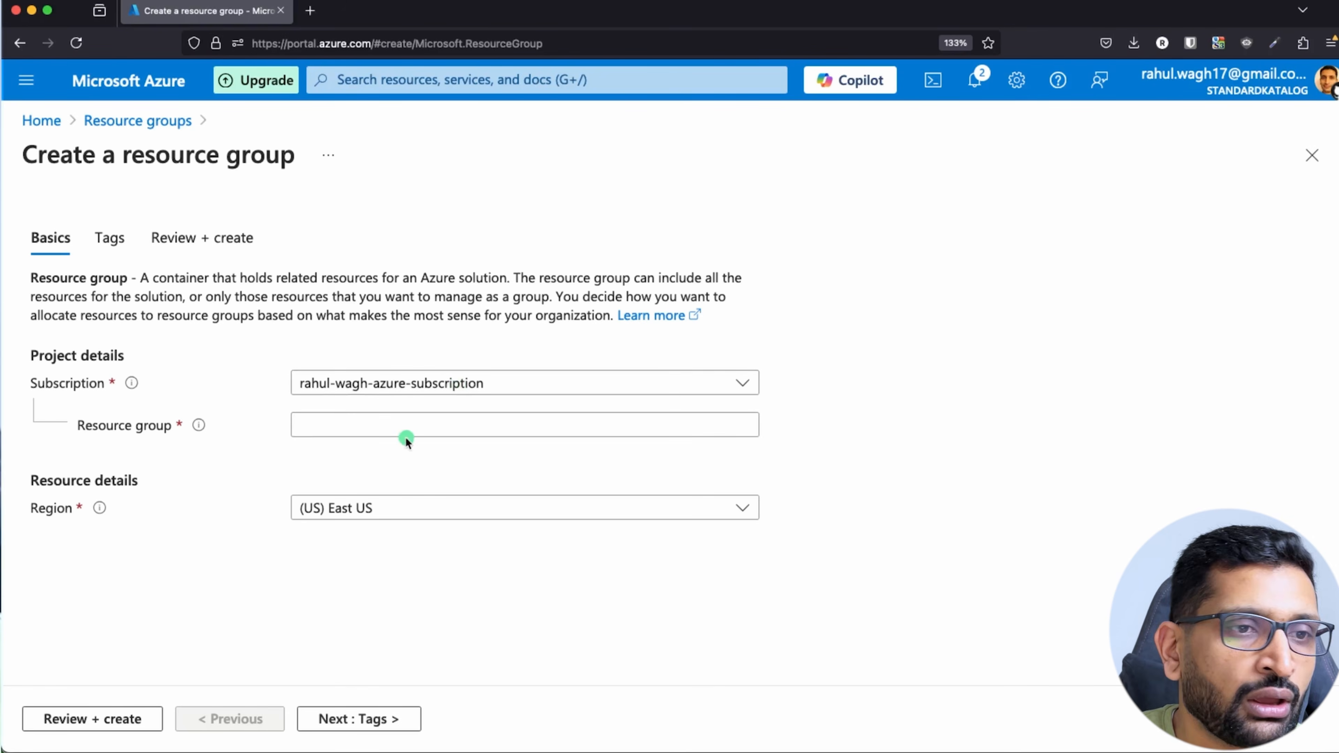
Name the new resource group vnet-peering-rg.
{"action": "left_click", "coordinate": [364, 429]}
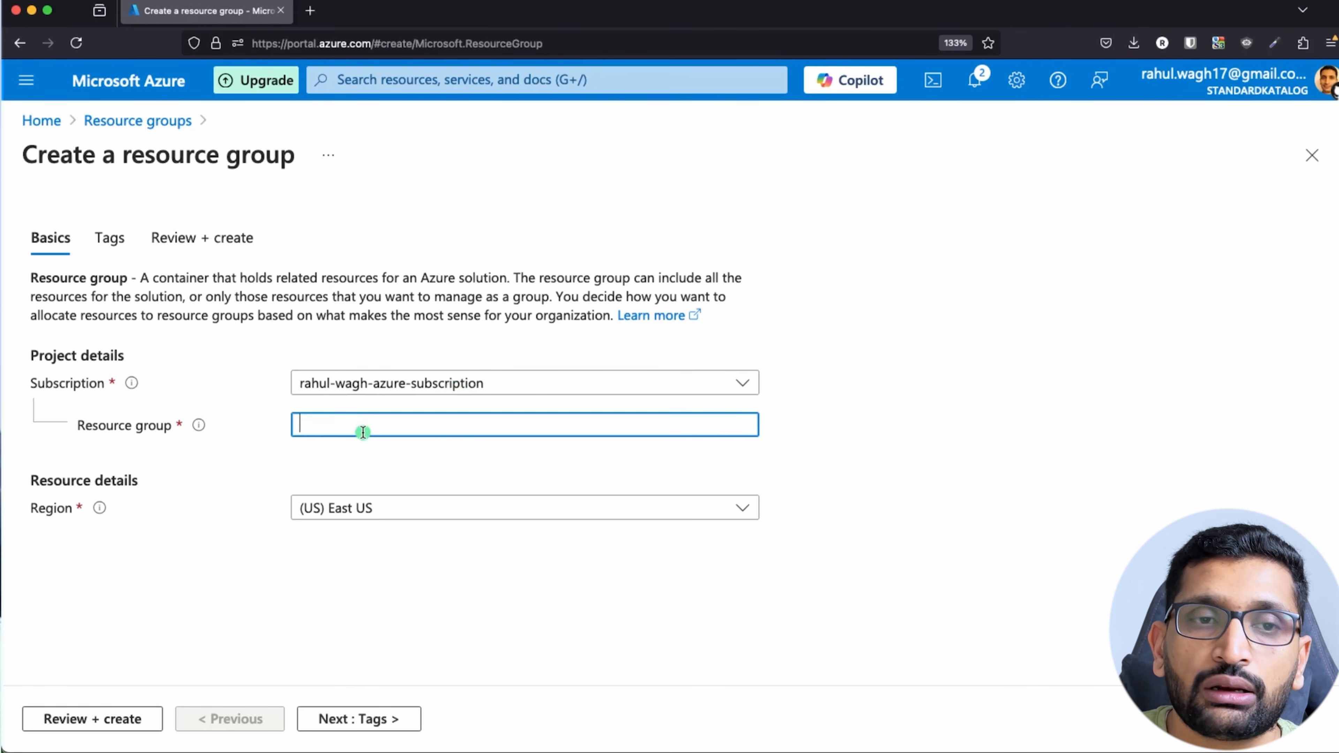
{"action": "type", "text": "vne"}
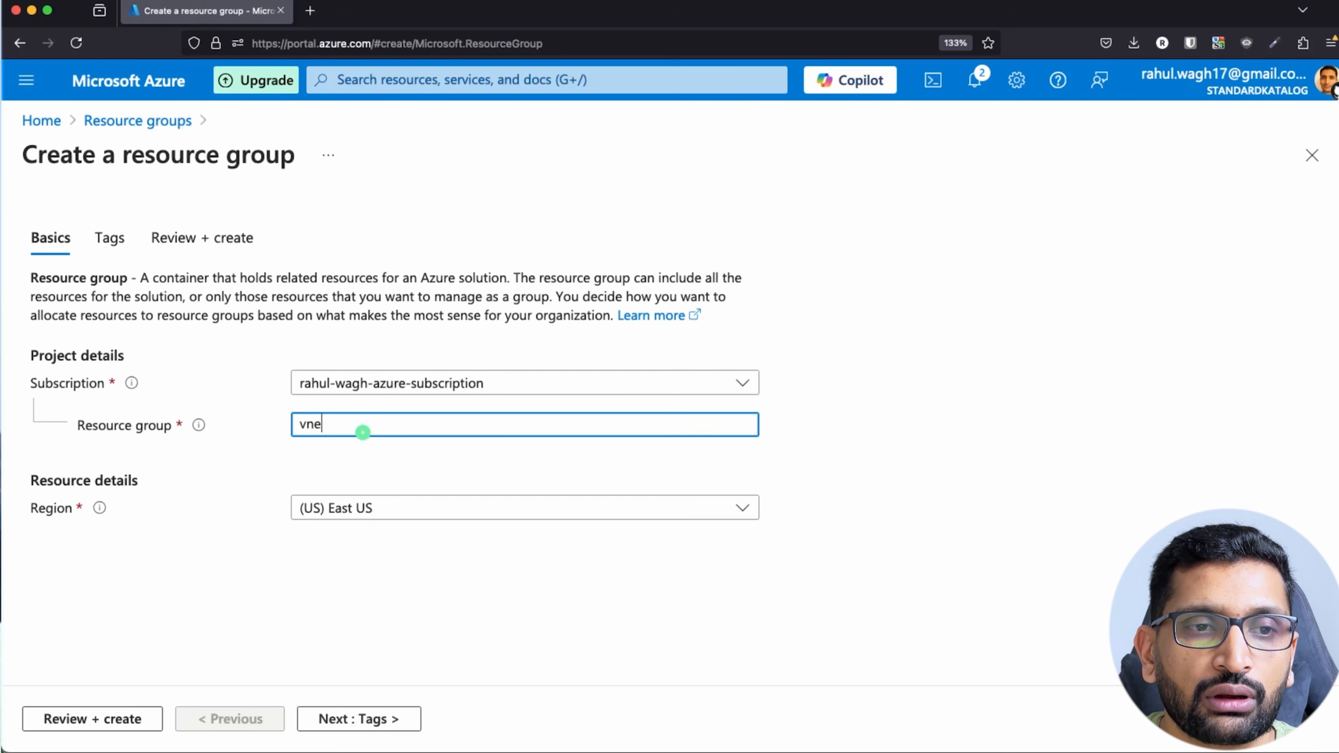
{"action": "type", "text": "t-p"}
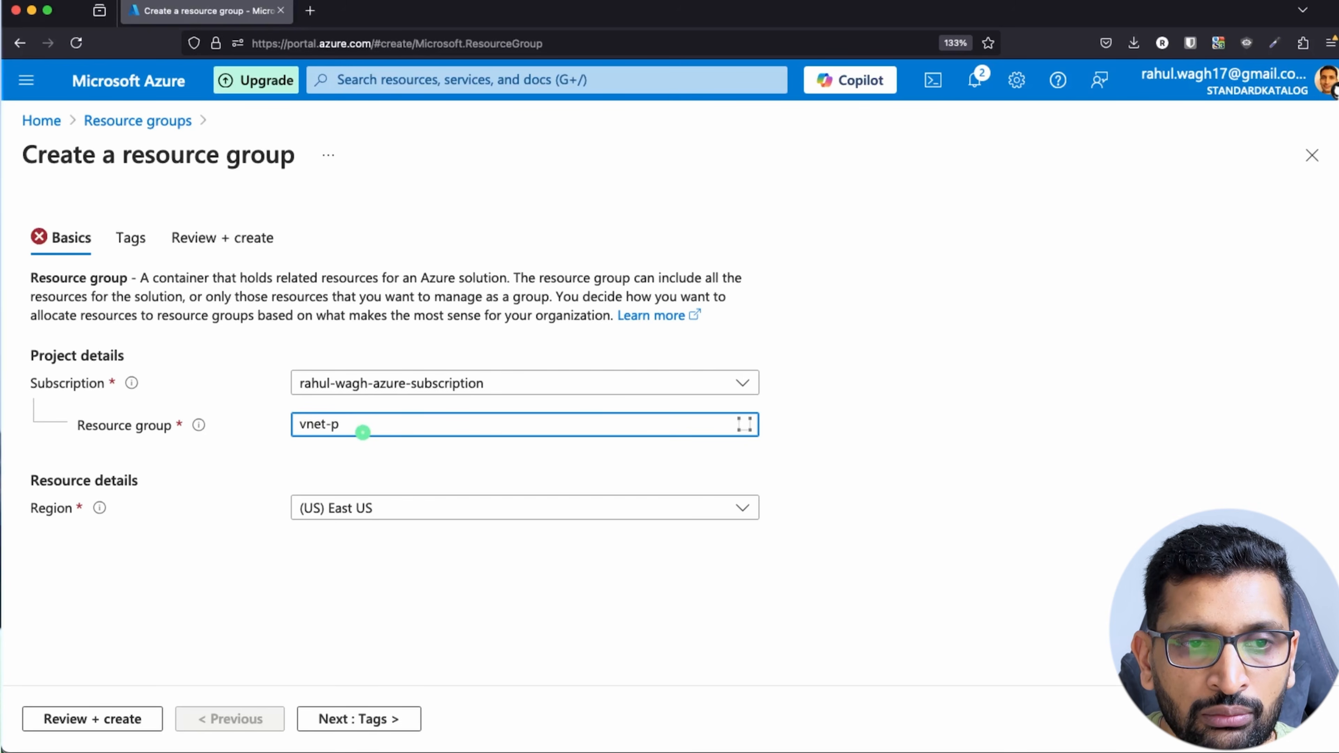
{"action": "type", "text": "eering-rbg"}
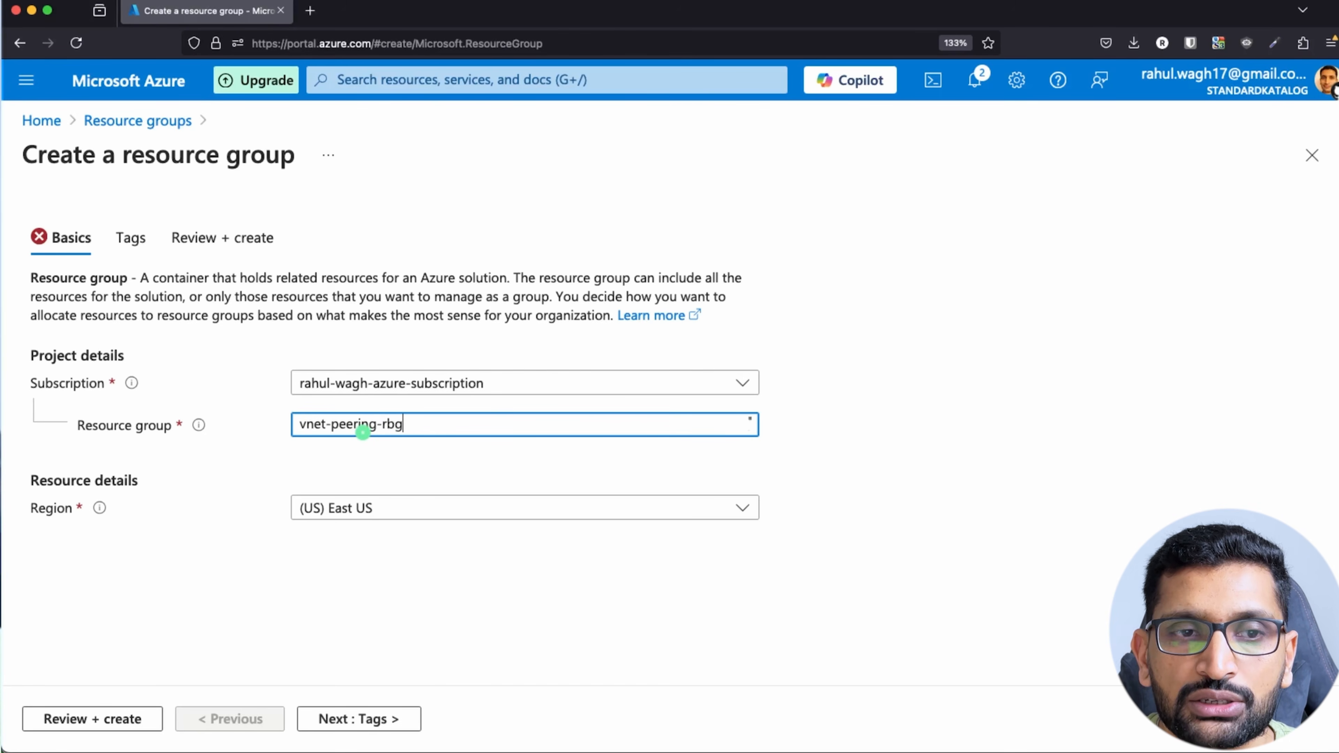
{"action": "key", "text": "BackSpace"}
{"action": "key", "text": "BackSpace"}
{"action": "type", "text": "g"}
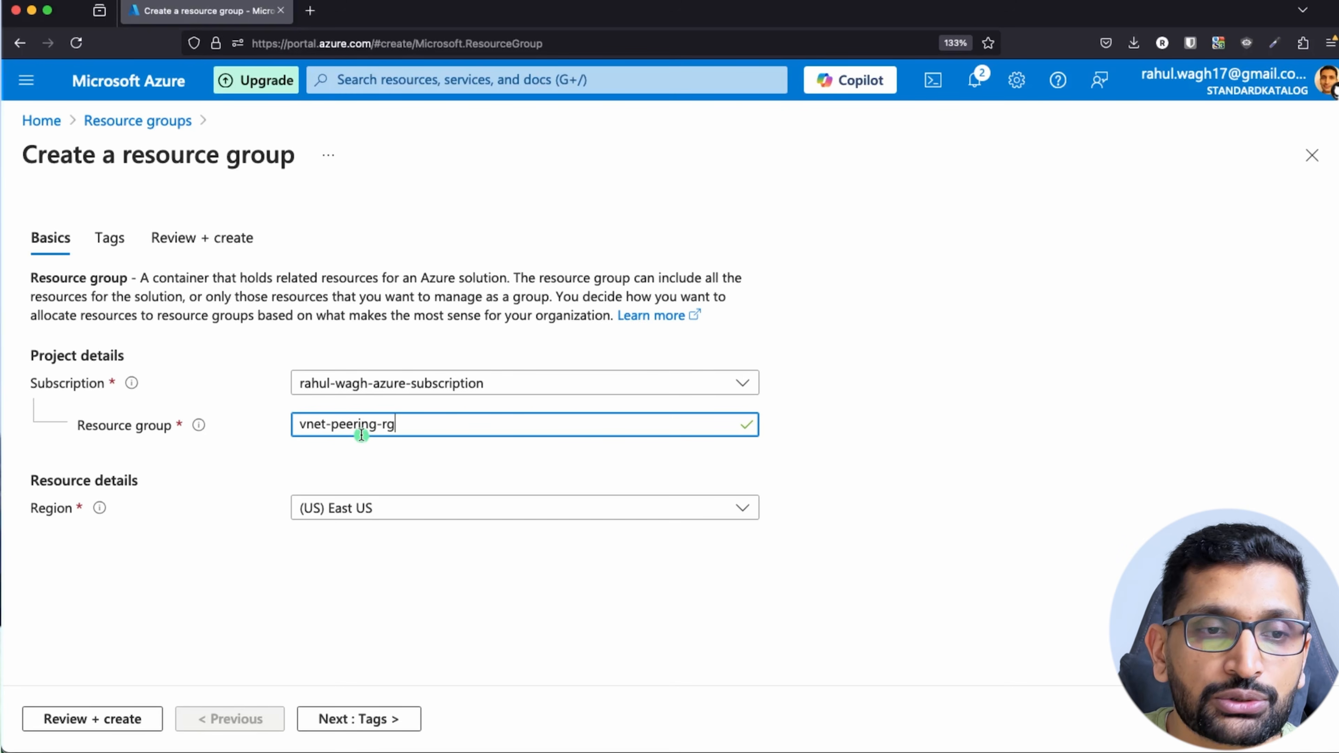
Set the resource group's region to (Europe) North Europe.
{"action": "left_click", "coordinate": [433, 510]}
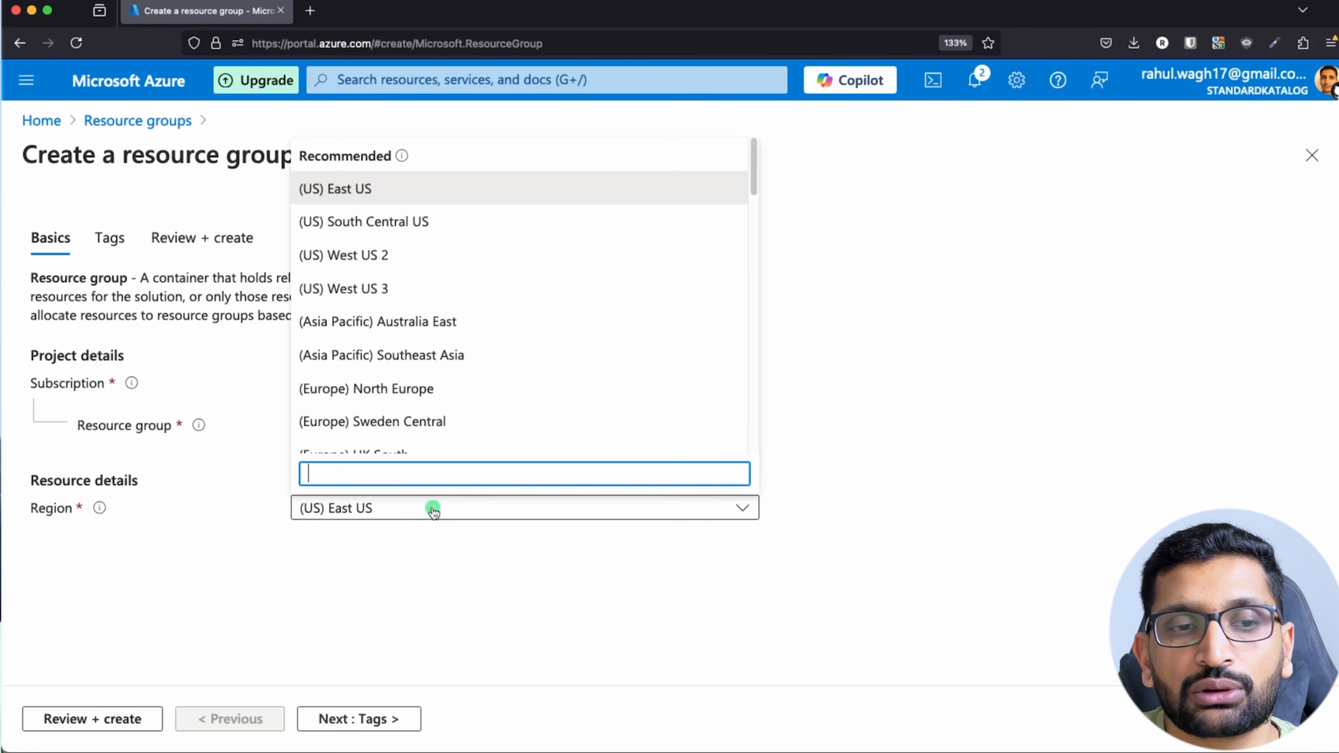
{"action": "type", "text": "europe"}
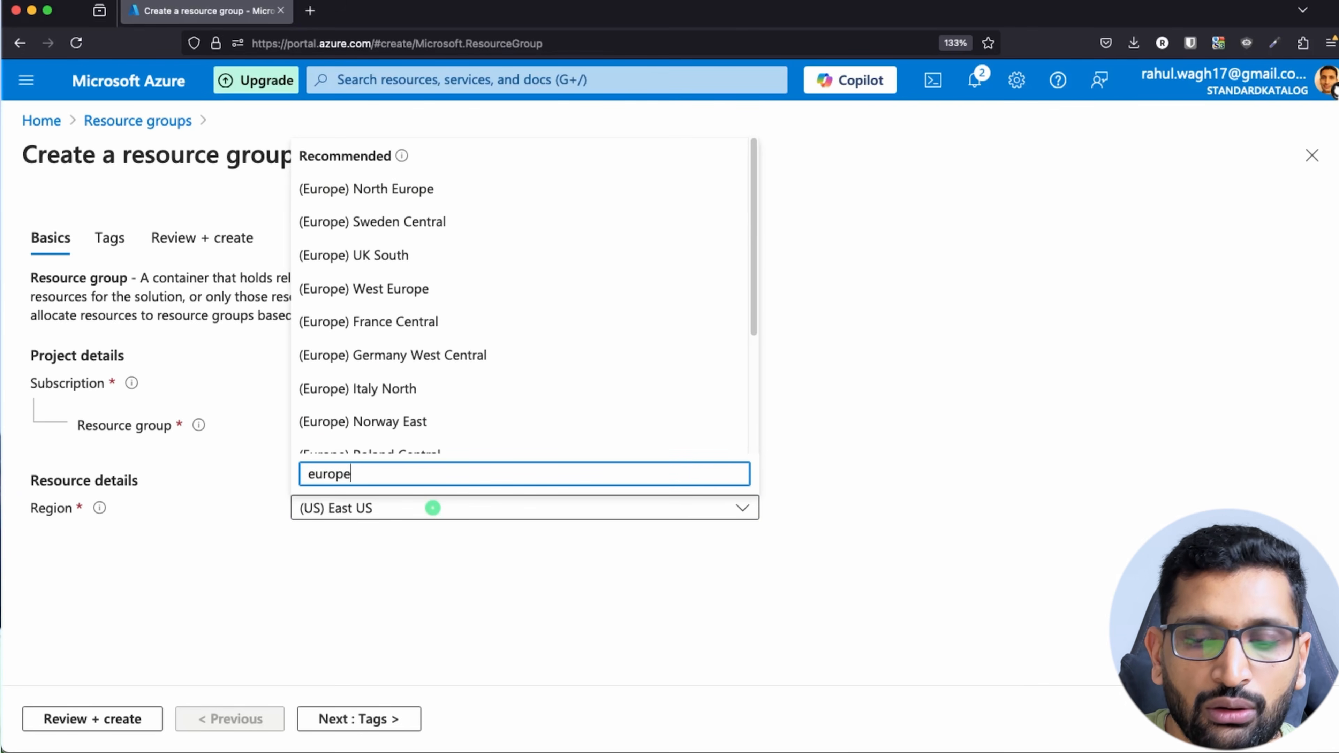
{"action": "type", "text": " north"}
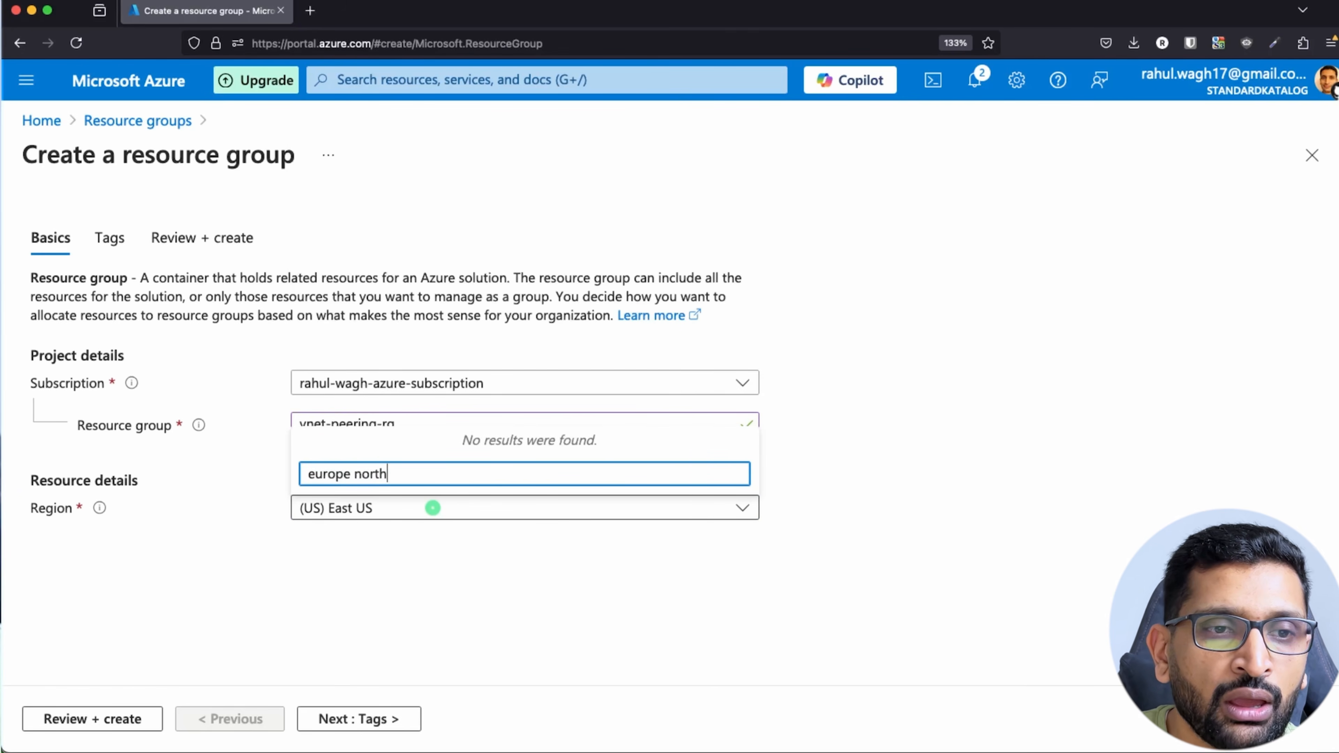
{"action": "key", "text": "BackSpace"}
{"action": "key", "text": "BackSpace"}
{"action": "key", "text": "BackSpace"}
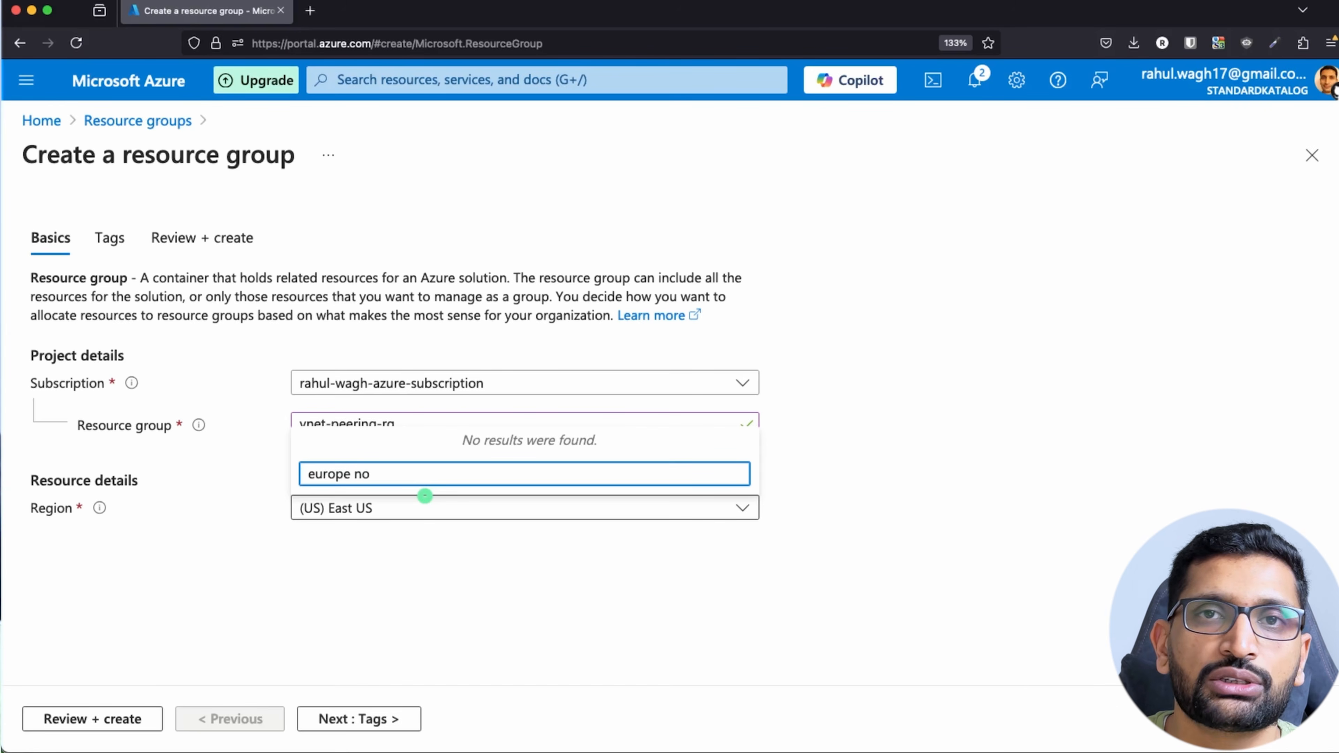
{"action": "key", "text": "BackSpace"}
{"action": "key", "text": "BackSpace"}
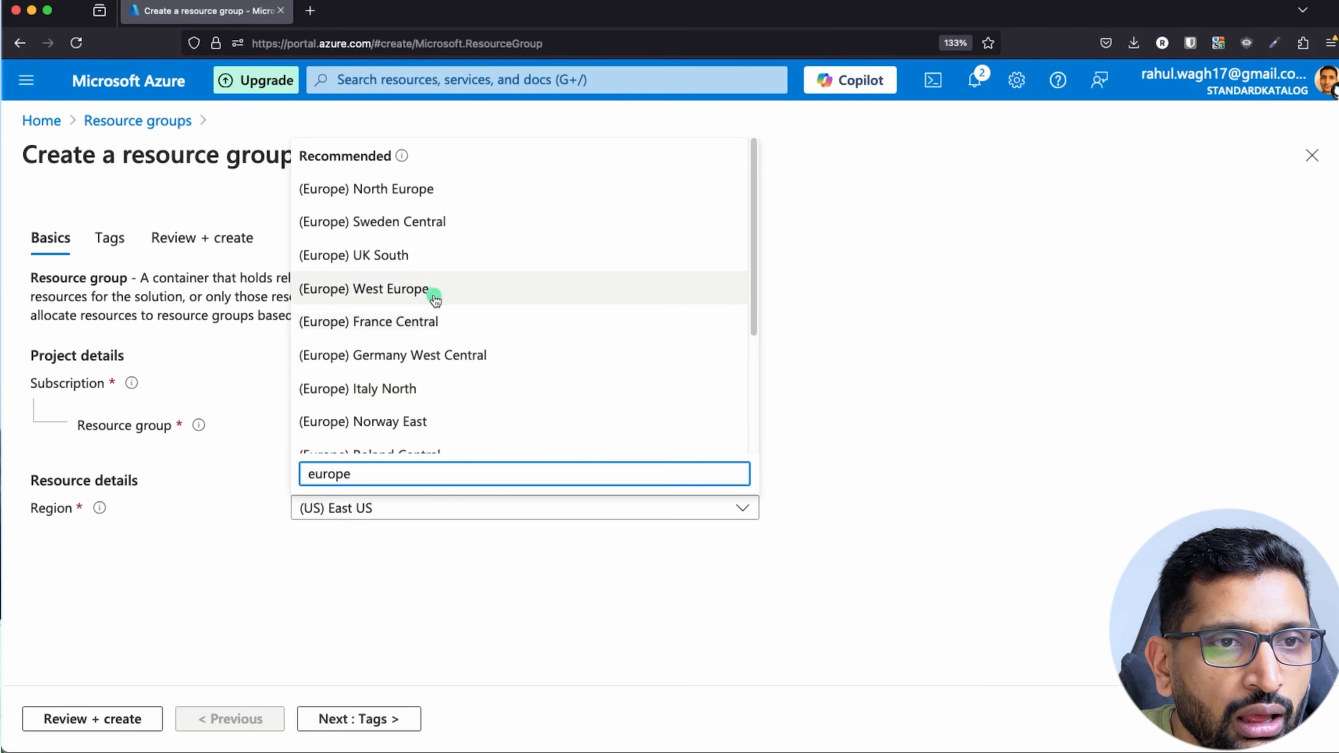
{"action": "left_click", "coordinate": [410, 191]}
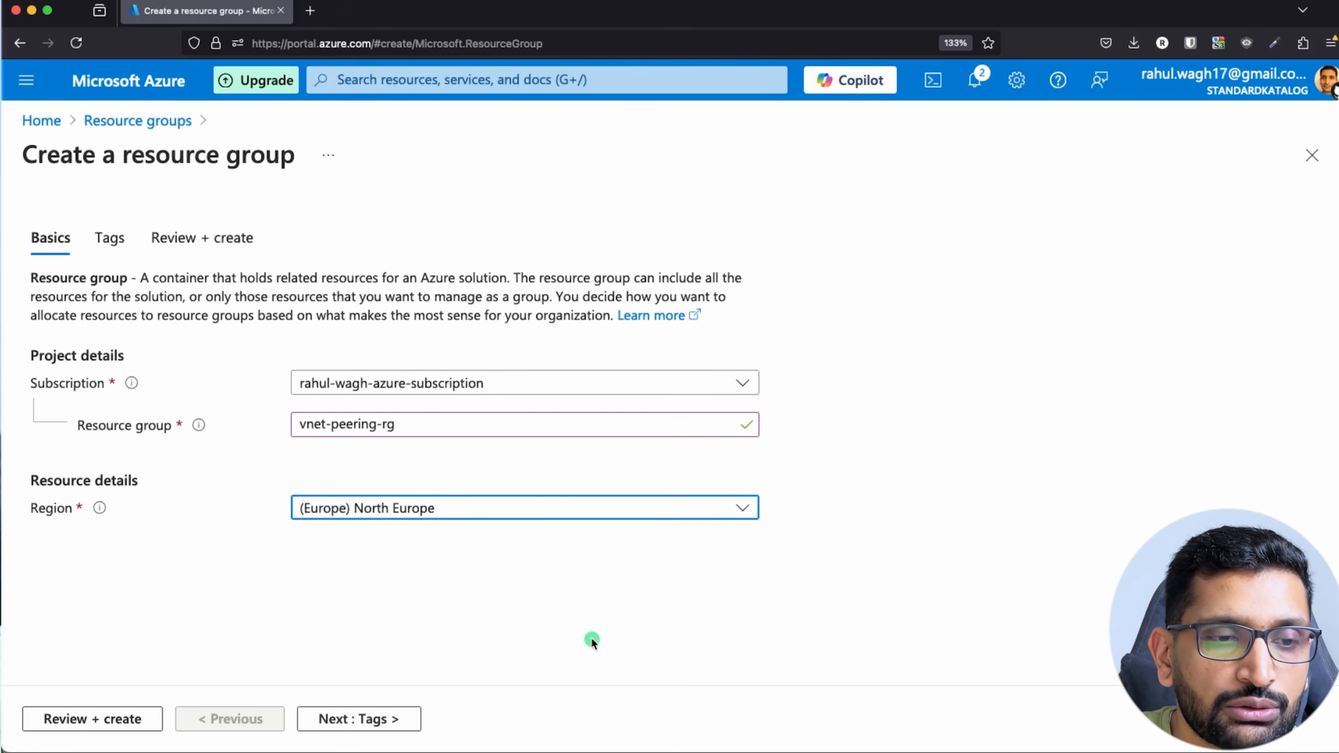
{"action": "left_click", "coordinate": [398, 630]}
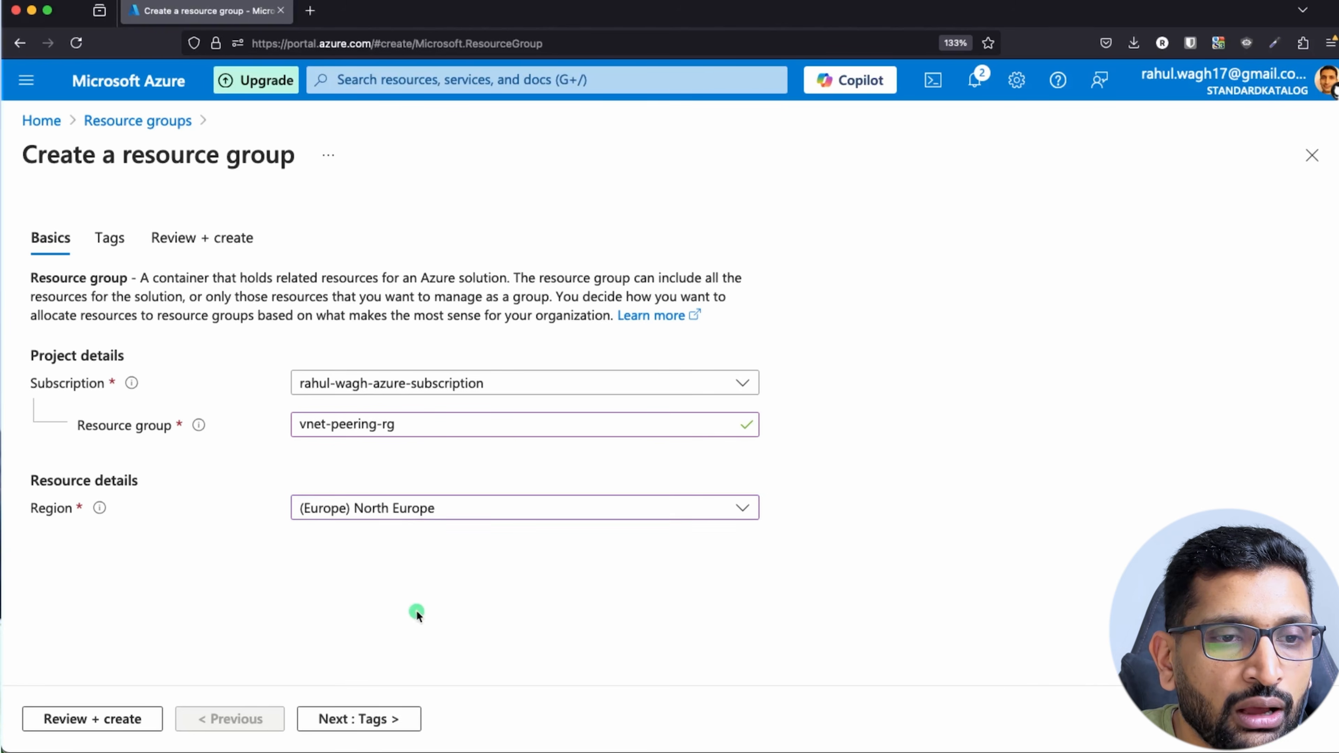
Create the vnet-peering-rg resource group without any tags and open its overview.
{"action": "left_click", "coordinate": [383, 719]}
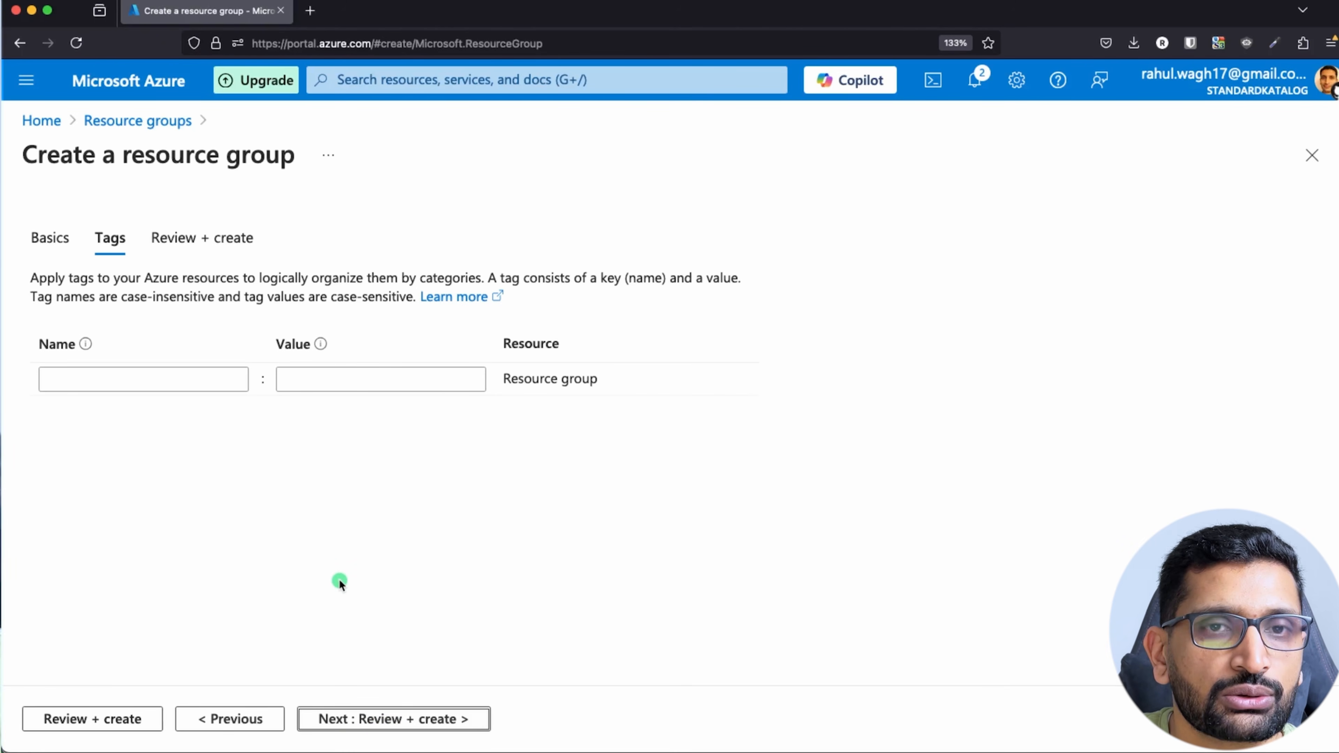
{"action": "left_click", "coordinate": [376, 720]}
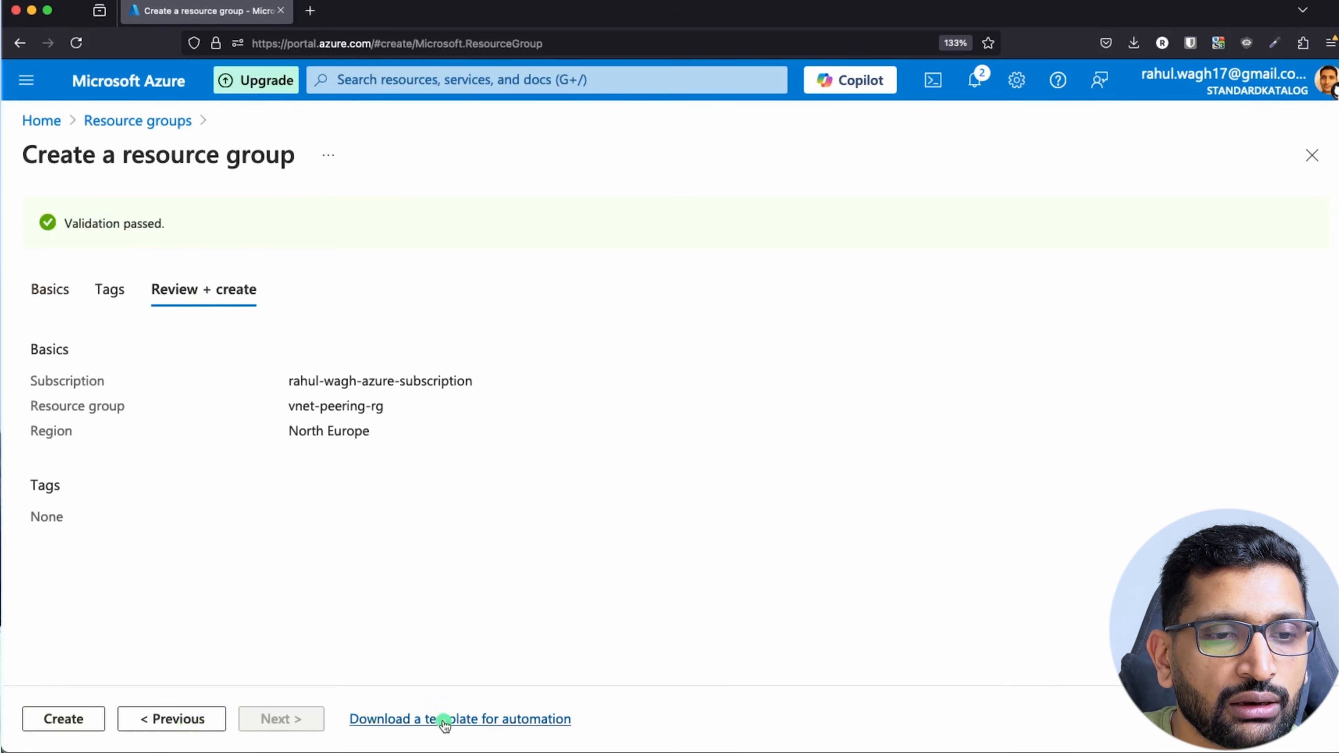
{"action": "left_click", "coordinate": [84, 723]}
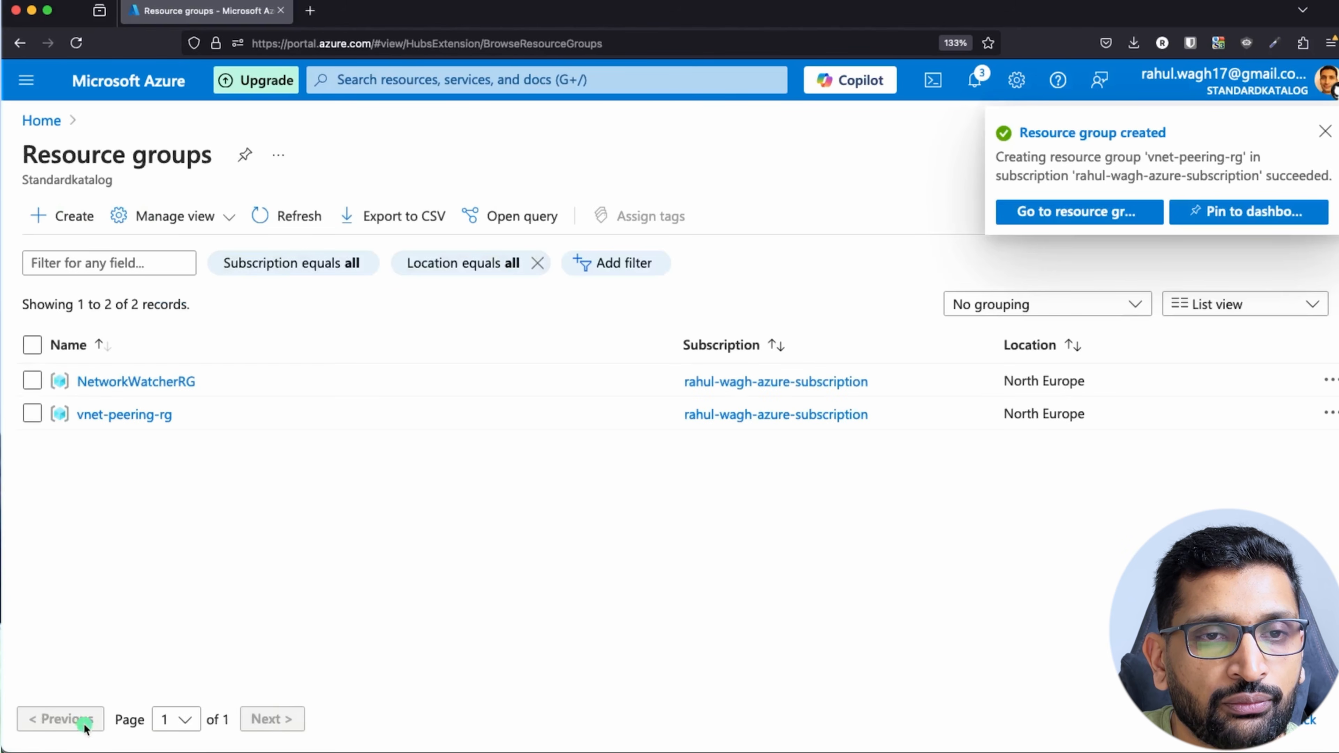
{"action": "left_click", "coordinate": [108, 415]}
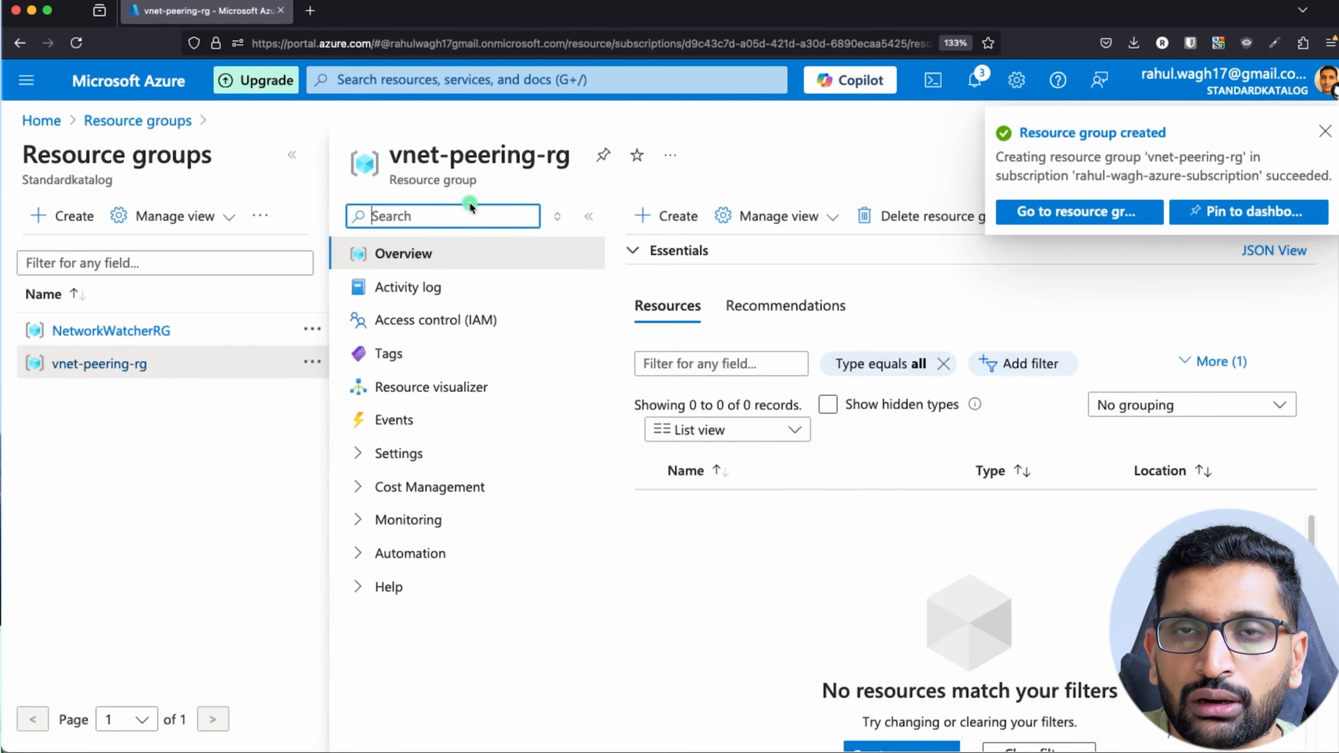
{"action": "key", "text": "super+Tab"}
{"action": "key", "text": "super+Tab"}
{"action": "key", "text": "super+Tab"}
{"action": "key", "text": "super+Tab"}
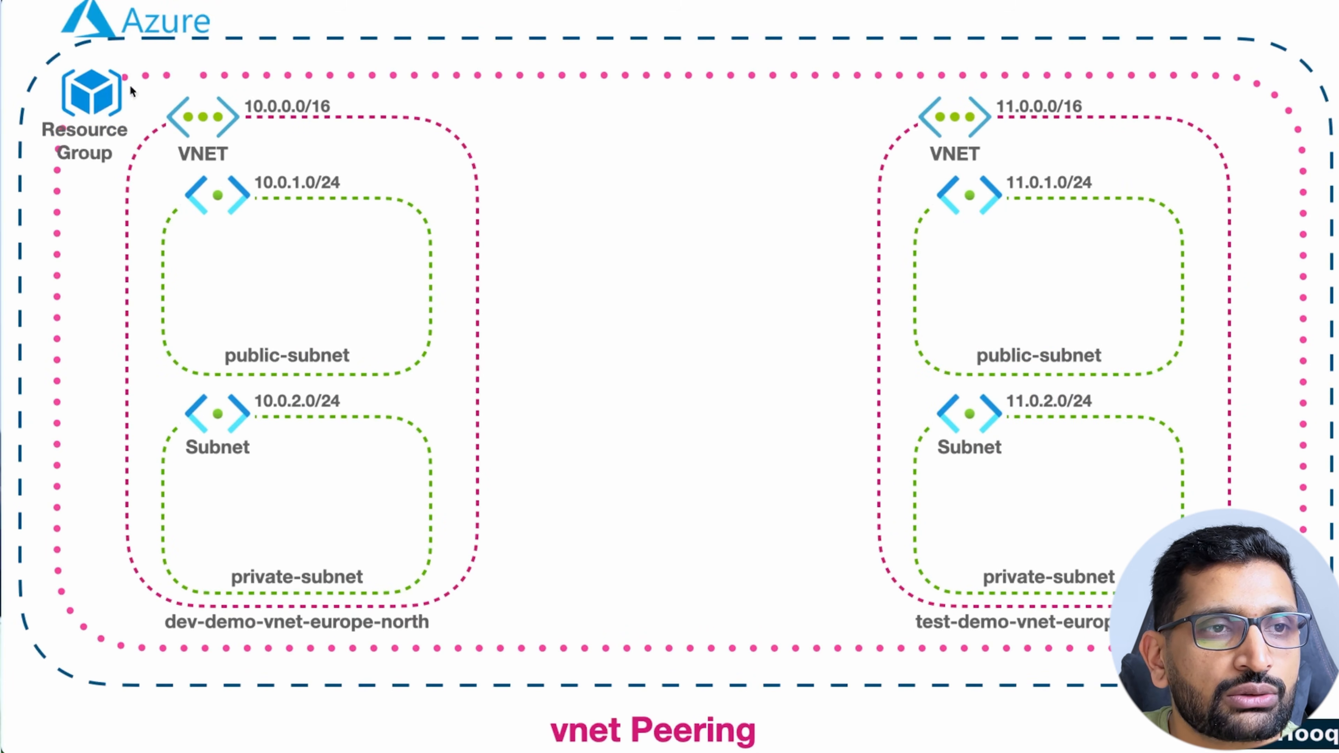
{"action": "mouse_move", "coordinate": [138, 70]}
{"action": "left_mouse_down"}
{"action": "mouse_move", "coordinate": [74, 59]}
{"action": "mouse_move", "coordinate": [42, 148]}
{"action": "mouse_move", "coordinate": [144, 129]}
{"action": "mouse_move", "coordinate": [138, 66]}
{"action": "left_mouse_up"}
{"action": "mouse_move", "coordinate": [244, 139]}
{"action": "left_mouse_down"}
{"action": "mouse_move", "coordinate": [182, 132]}
{"action": "mouse_move", "coordinate": [225, 159]}
{"action": "mouse_move", "coordinate": [244, 139]}
{"action": "left_mouse_up"}
{"action": "mouse_move", "coordinate": [988, 141]}
{"action": "left_mouse_down"}
{"action": "mouse_move", "coordinate": [927, 138]}
{"action": "mouse_move", "coordinate": [970, 156]}
{"action": "mouse_move", "coordinate": [980, 142]}
{"action": "left_mouse_up"}
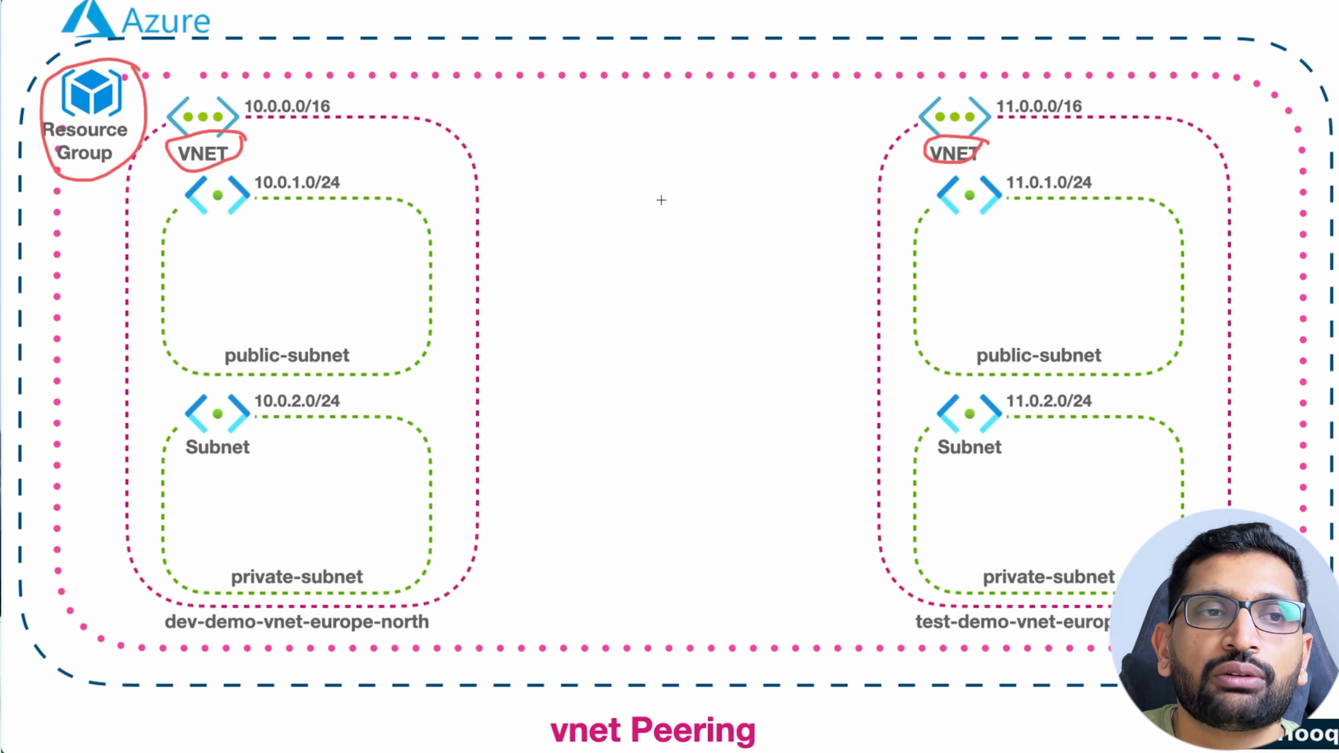
{"action": "left_click_drag", "start_coordinate": [246, 138], "coordinate": [150, 85]}
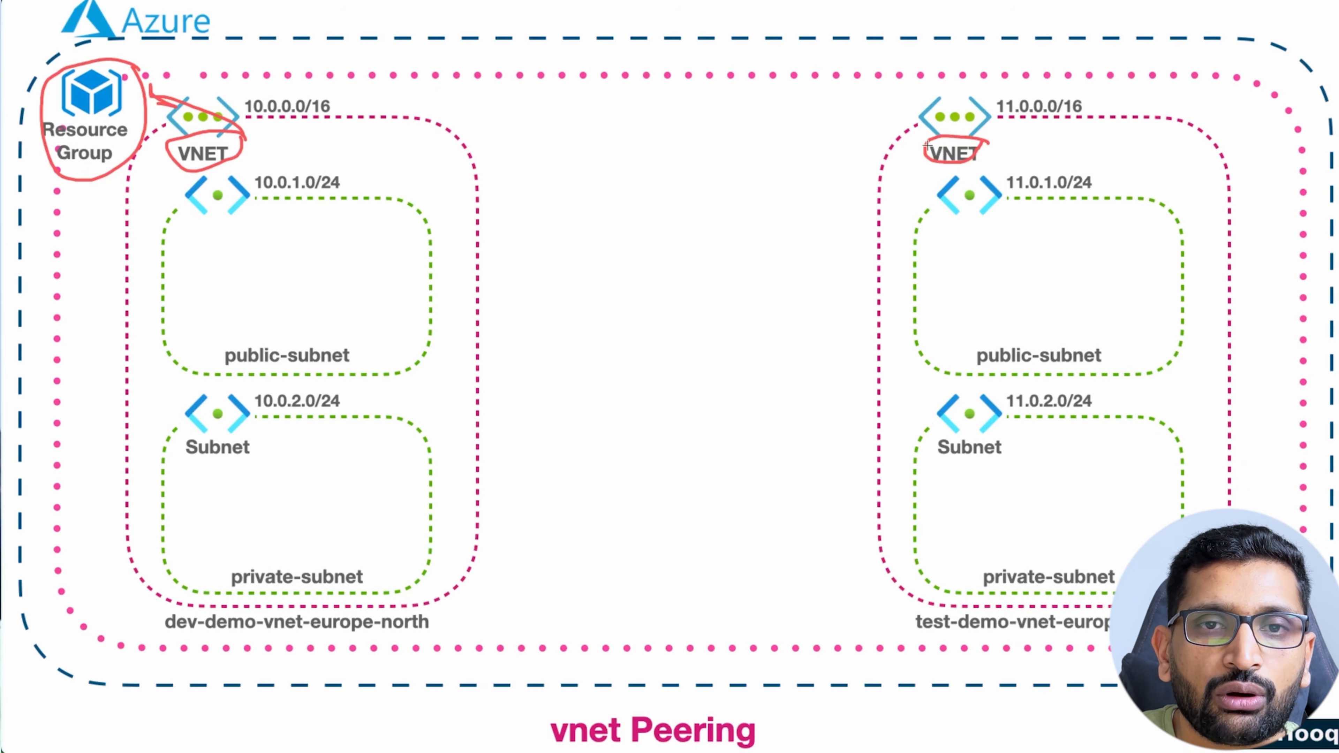
{"action": "mouse_move", "coordinate": [928, 141]}
{"action": "left_mouse_down"}
{"action": "mouse_move", "coordinate": [146, 74]}
{"action": "mouse_move", "coordinate": [161, 59]}
{"action": "mouse_move", "coordinate": [143, 72]}
{"action": "mouse_move", "coordinate": [173, 79]}
{"action": "left_mouse_up"}
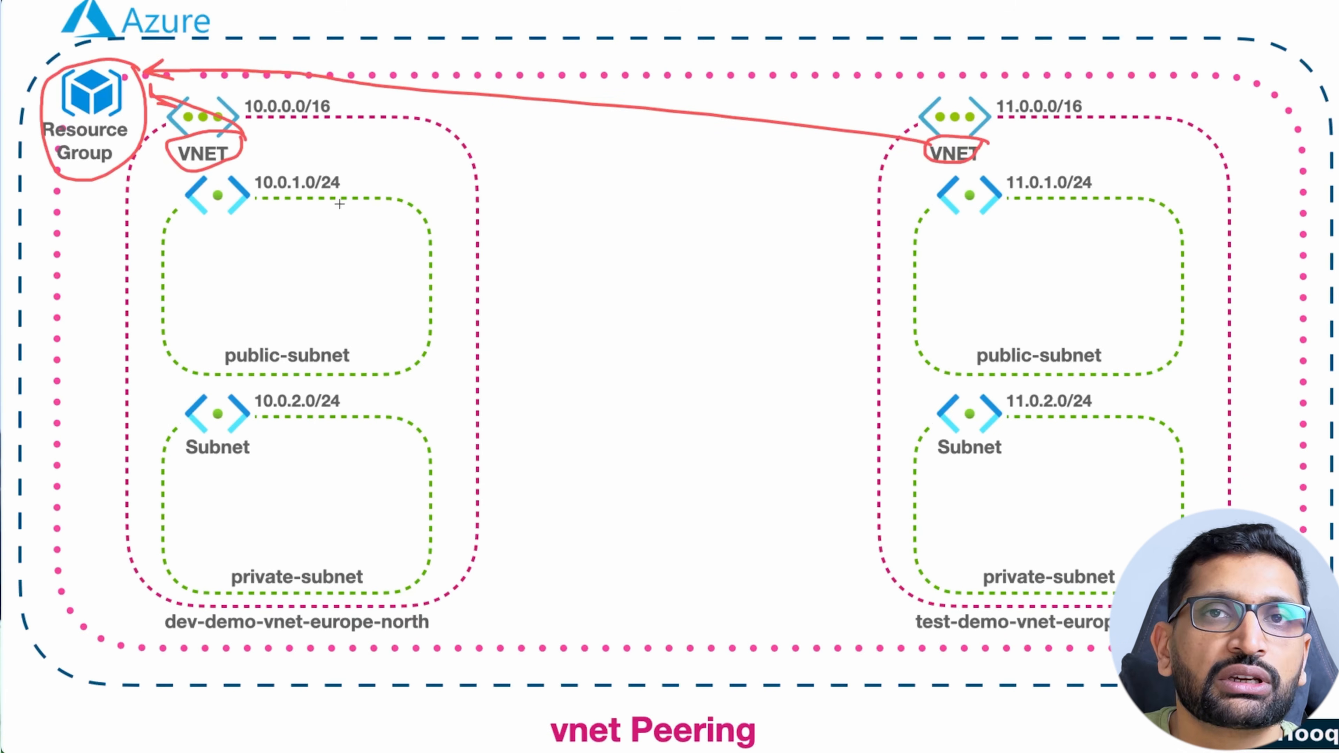
{"action": "key", "text": "Escape"}
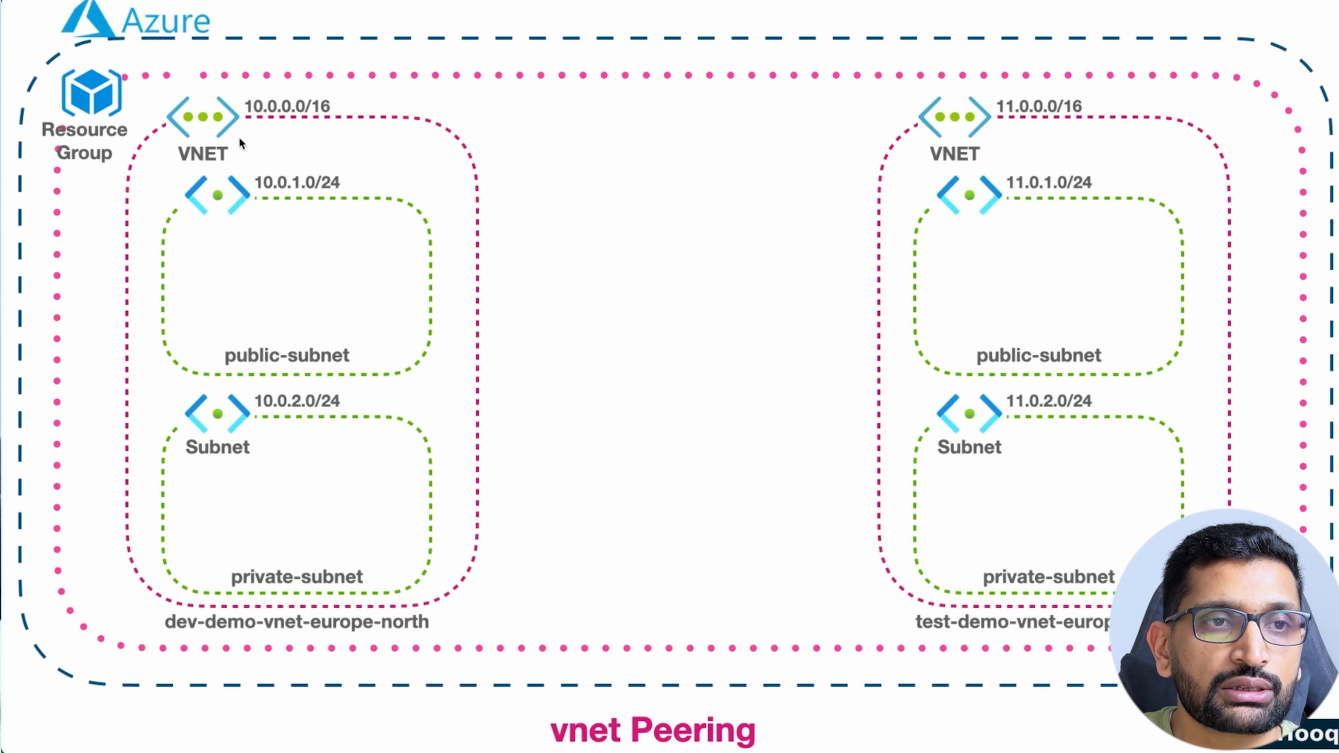
{"action": "mouse_move", "coordinate": [243, 141]}
{"action": "left_mouse_down"}
{"action": "mouse_move", "coordinate": [167, 143]}
{"action": "mouse_move", "coordinate": [227, 172]}
{"action": "mouse_move", "coordinate": [240, 140]}
{"action": "left_mouse_up"}
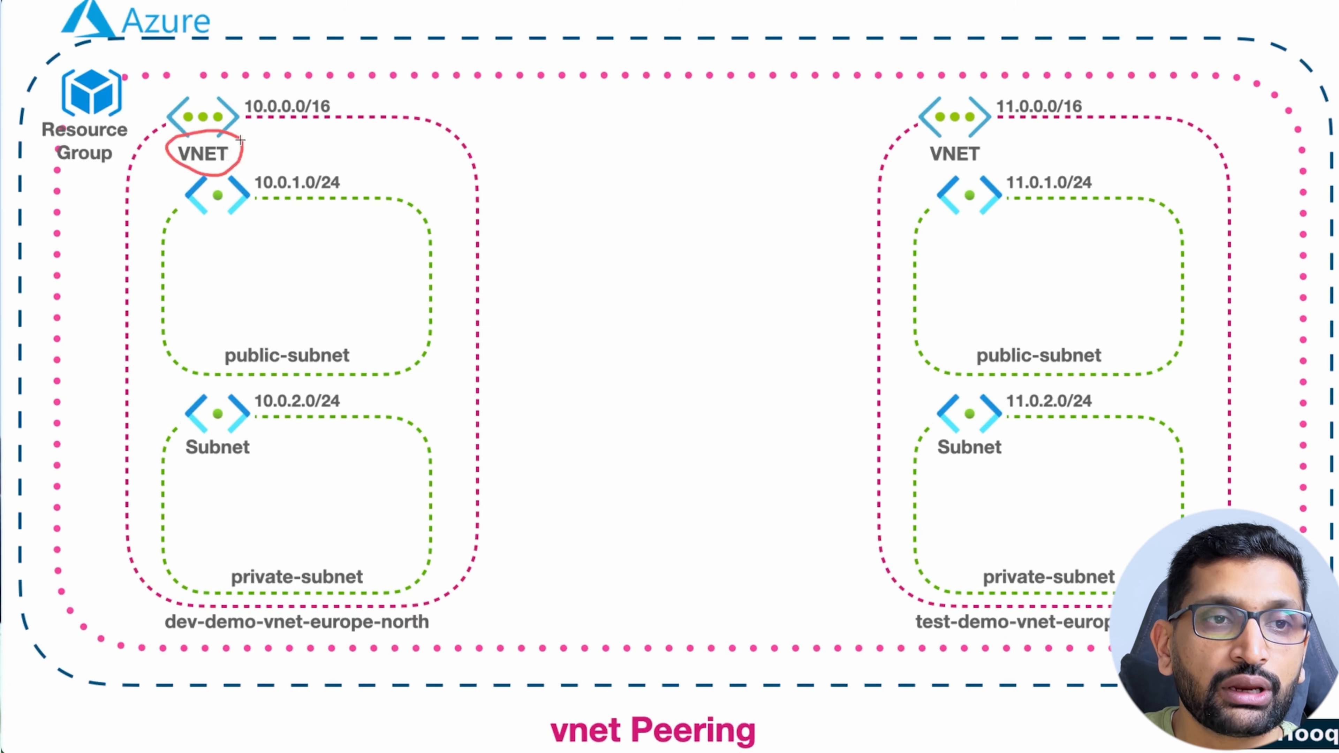
{"action": "mouse_move", "coordinate": [341, 101]}
{"action": "left_mouse_down"}
{"action": "mouse_move", "coordinate": [279, 86]}
{"action": "mouse_move", "coordinate": [237, 93]}
{"action": "mouse_move", "coordinate": [292, 131]}
{"action": "mouse_move", "coordinate": [343, 105]}
{"action": "left_mouse_up"}
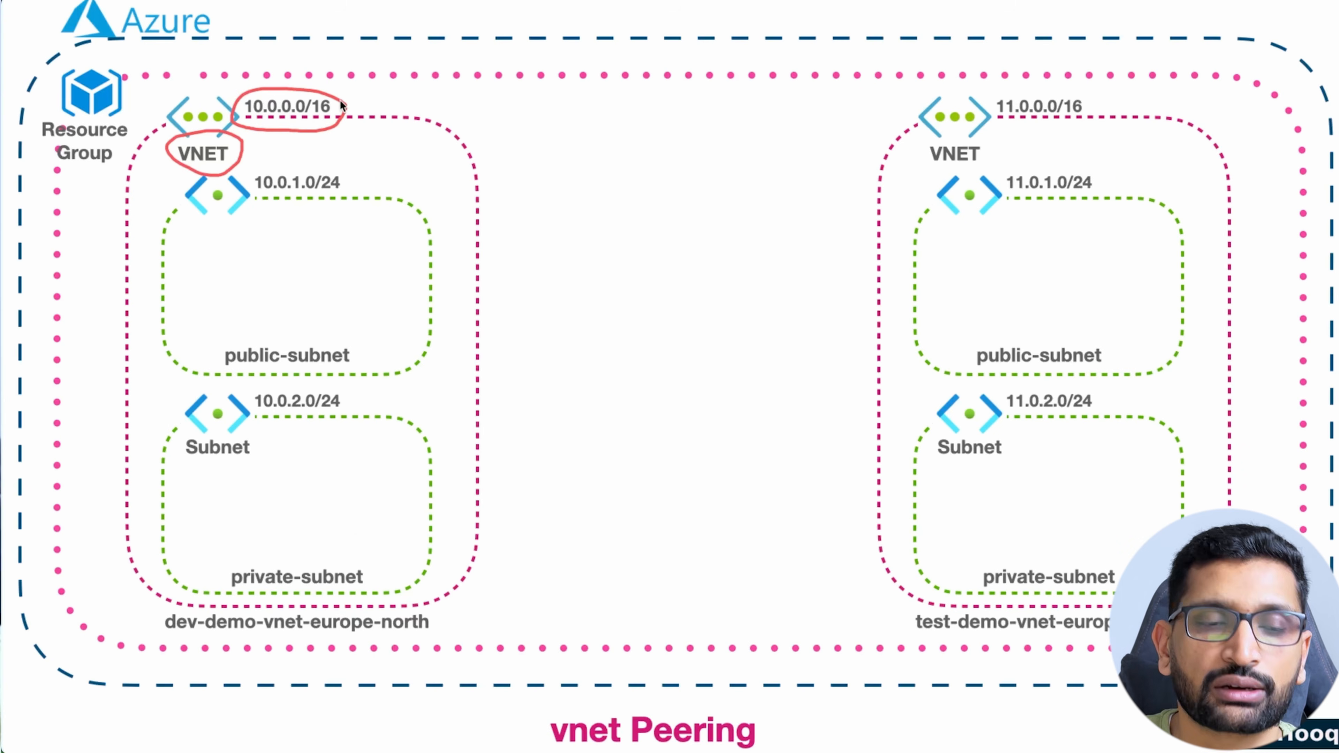
{"action": "mouse_move", "coordinate": [256, 610]}
{"action": "left_mouse_down"}
{"action": "mouse_move", "coordinate": [222, 599]}
{"action": "mouse_move", "coordinate": [150, 620]}
{"action": "mouse_move", "coordinate": [289, 652]}
{"action": "mouse_move", "coordinate": [423, 613]}
{"action": "mouse_move", "coordinate": [240, 591]}
{"action": "left_mouse_up"}
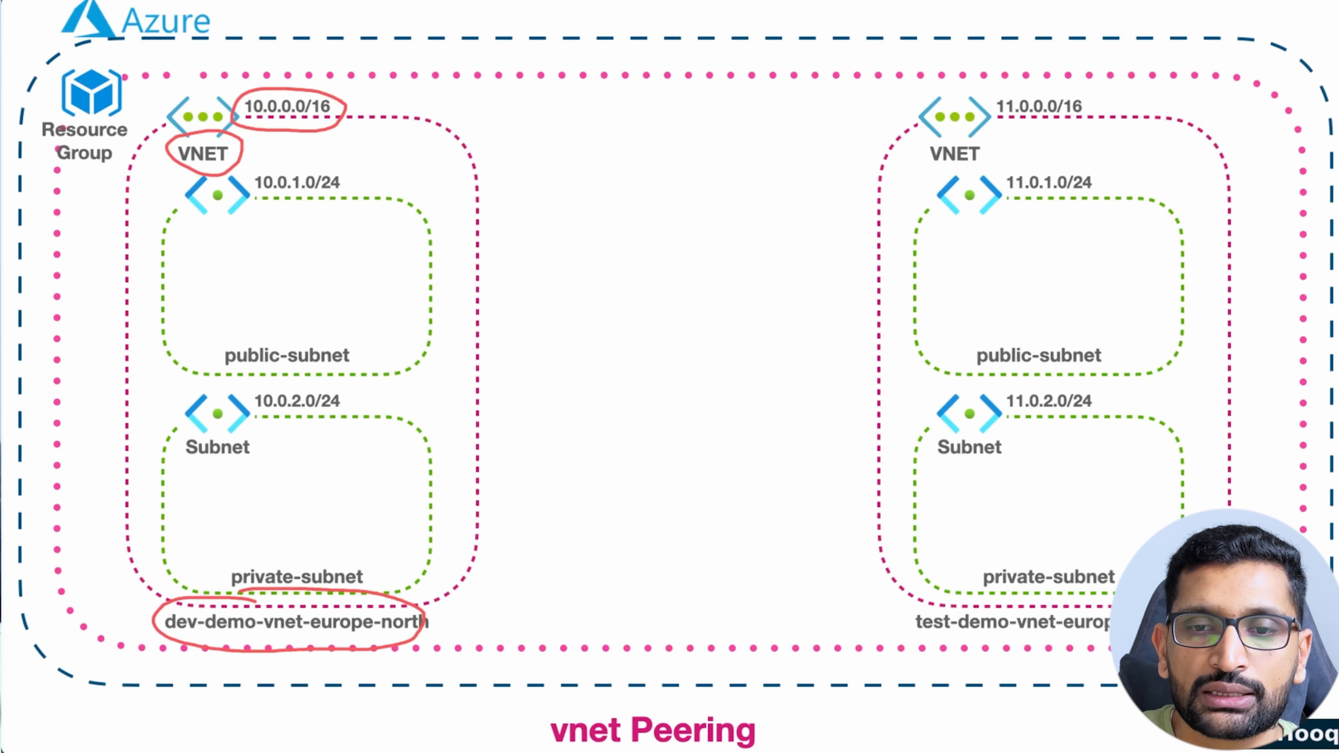
{"action": "mouse_move", "coordinate": [1136, 602]}
{"action": "left_mouse_down"}
{"action": "mouse_move", "coordinate": [894, 610]}
{"action": "mouse_move", "coordinate": [1017, 653]}
{"action": "mouse_move", "coordinate": [1167, 630]}
{"action": "left_mouse_up"}
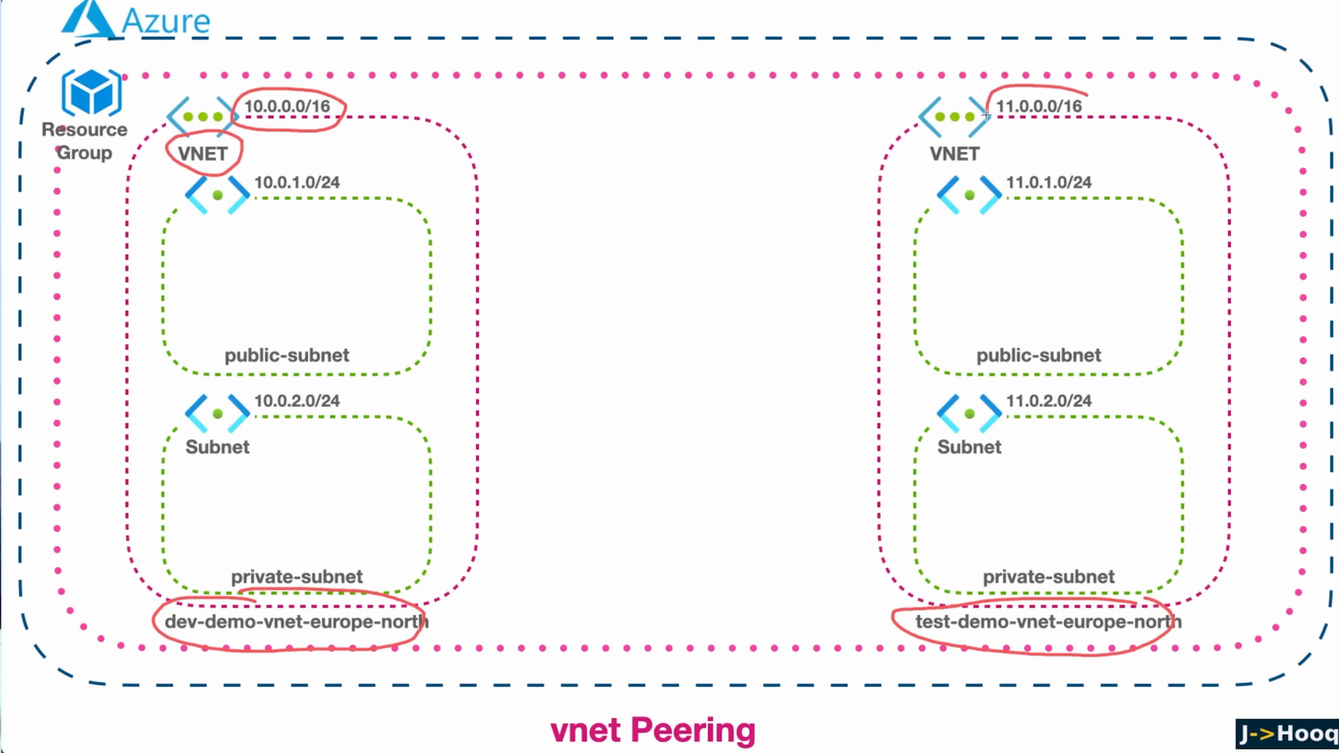
{"action": "mouse_move", "coordinate": [985, 116]}
{"action": "left_mouse_down"}
{"action": "mouse_move", "coordinate": [1121, 108]}
{"action": "mouse_move", "coordinate": [1049, 80]}
{"action": "left_mouse_up"}
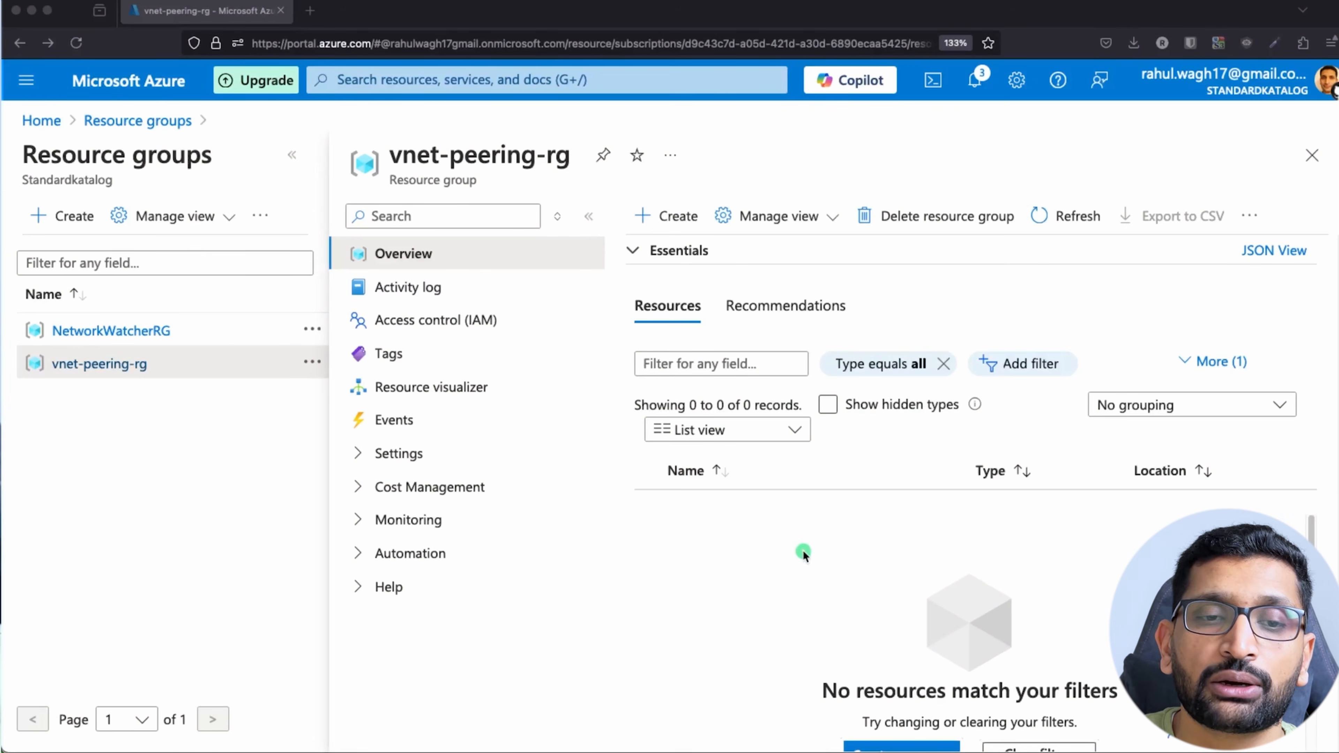
Return to the portal home, search for vnet and open the Virtual networks service.
{"action": "left_click", "coordinate": [147, 82]}
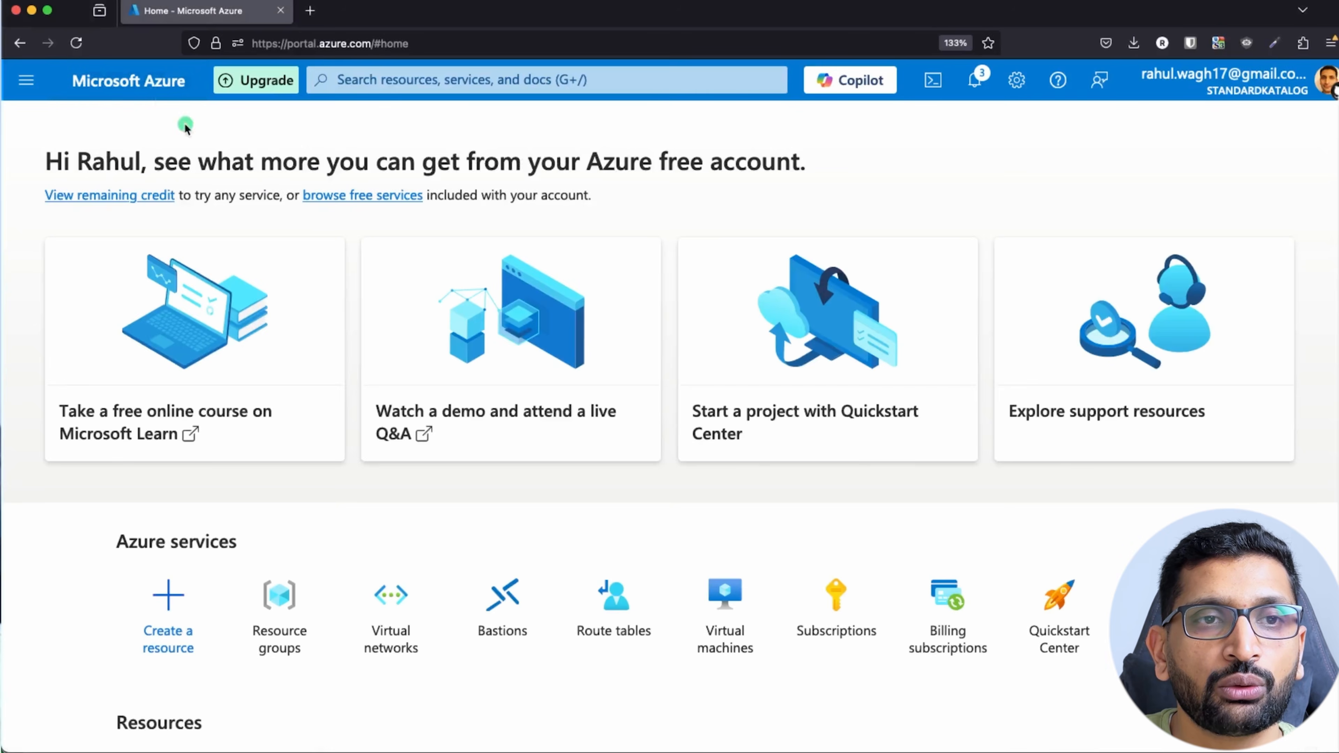
{"action": "left_click", "coordinate": [356, 82]}
{"action": "type", "text": "vnet"}
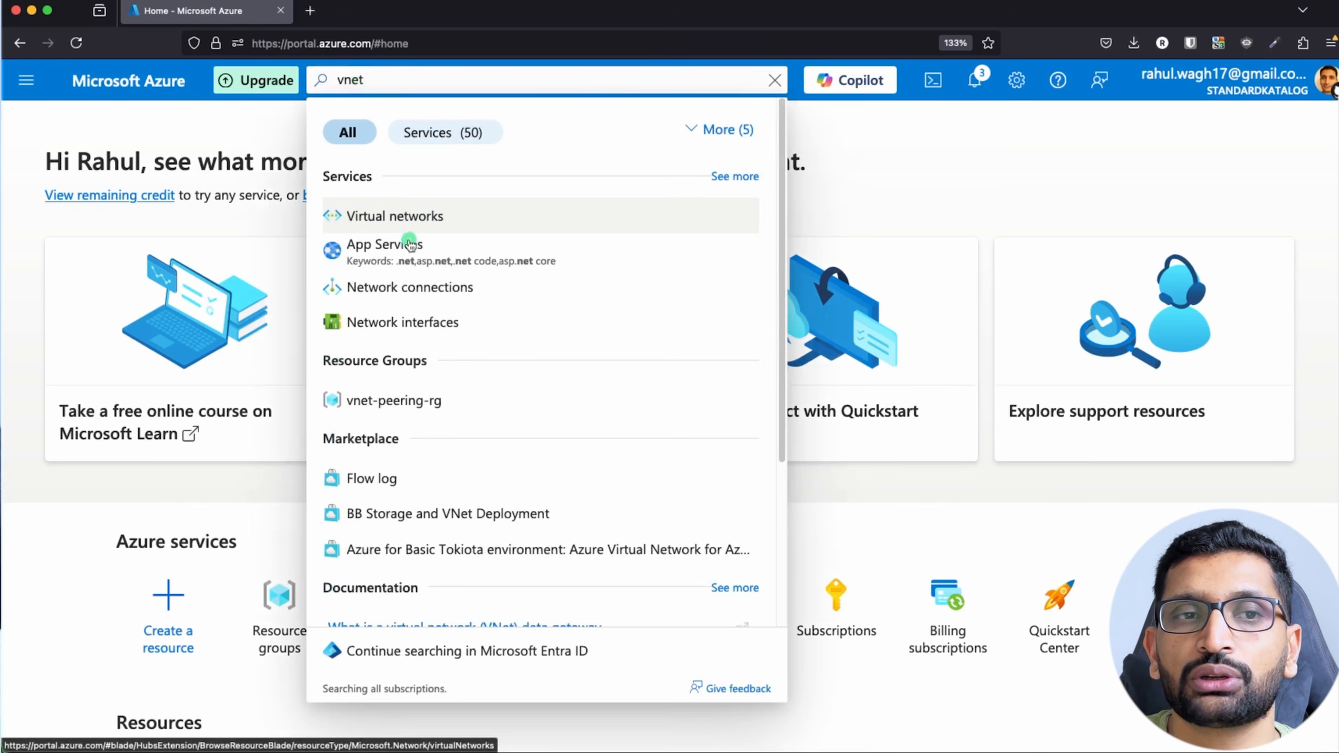
{"action": "left_click", "coordinate": [395, 216]}
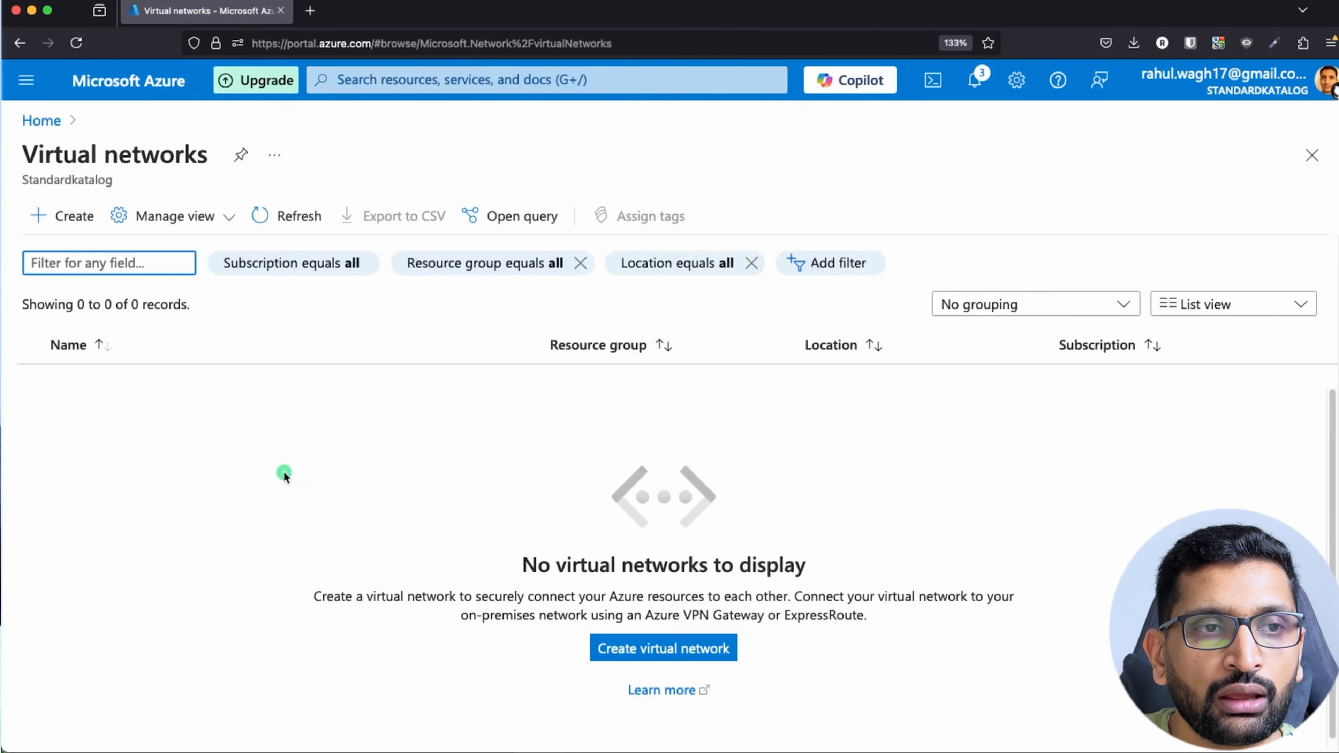
Start creating a new virtual network and assign it to the vnet-peering-rg resource group.
{"action": "left_click", "coordinate": [45, 221]}
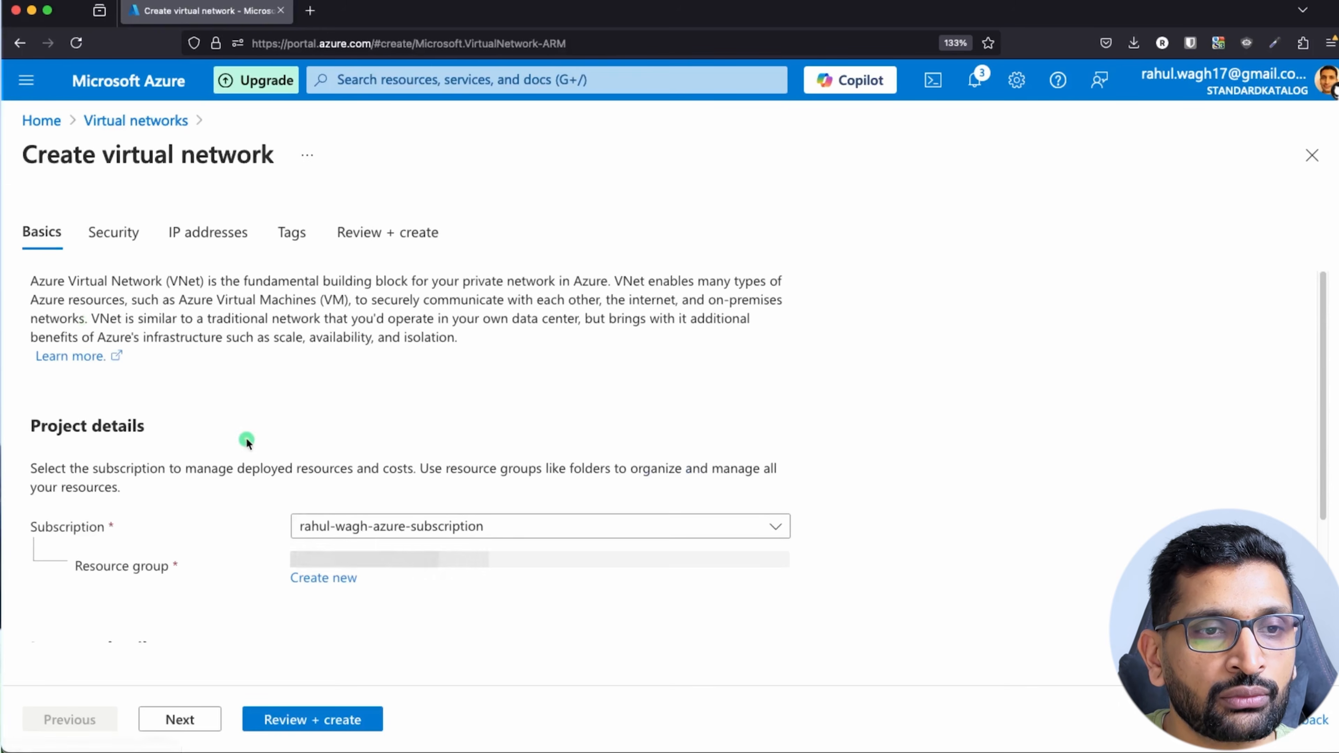
{"action": "scroll", "coordinate": [368, 419], "scroll_direction": "down", "scroll_amount": 5}
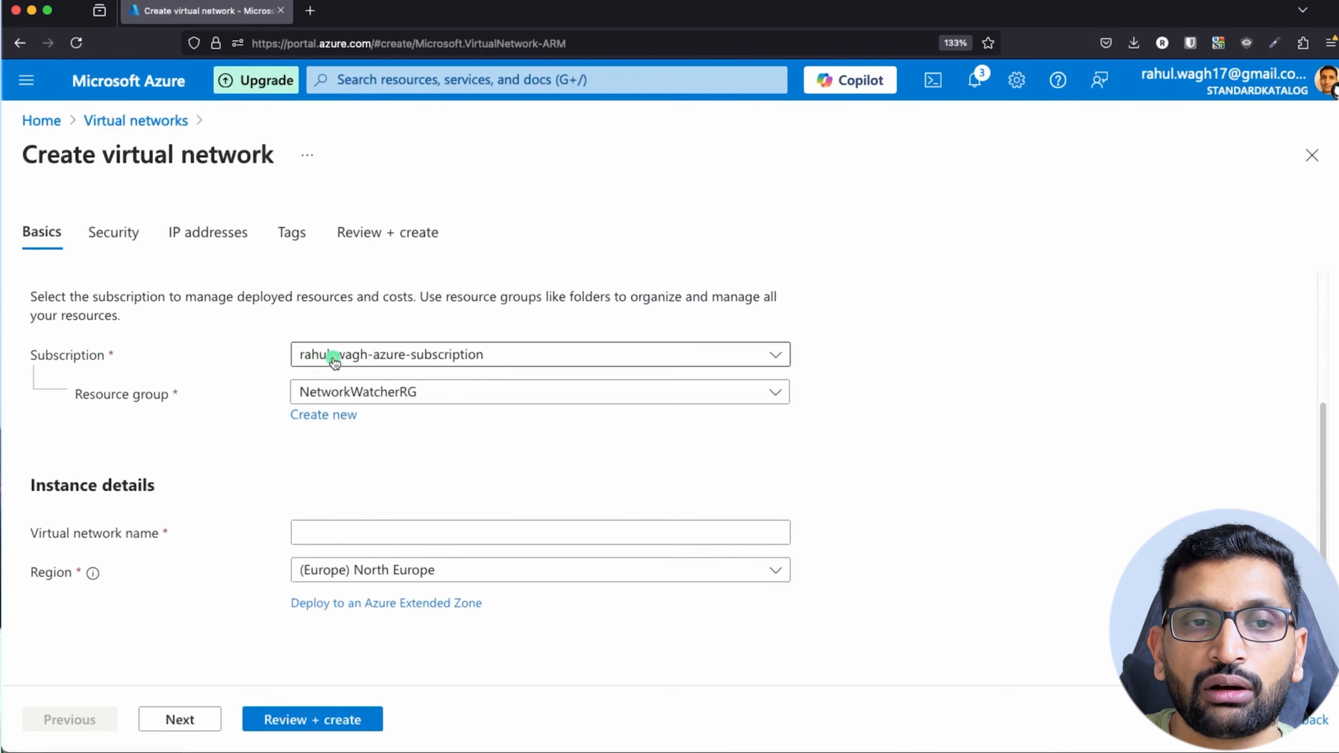
{"action": "left_click", "coordinate": [637, 399]}
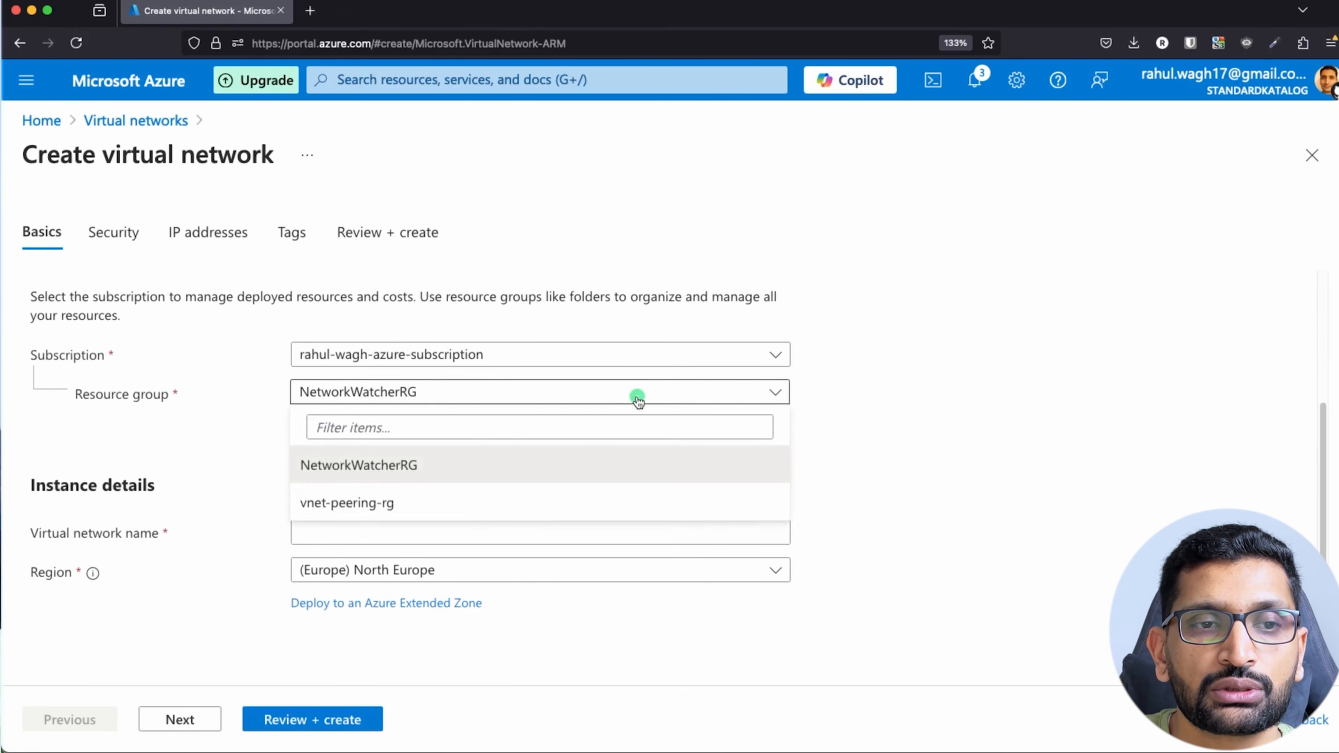
{"action": "left_click", "coordinate": [387, 503]}
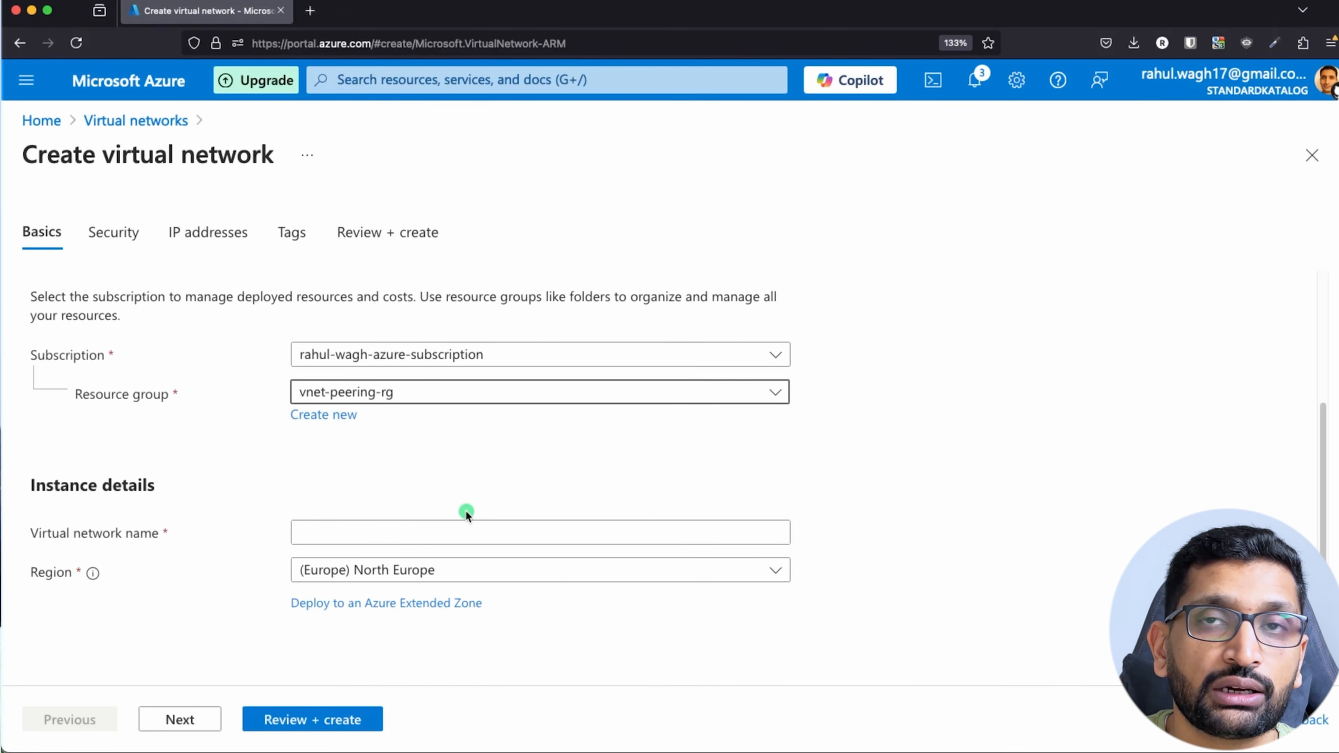
Name the virtual network dev-demo-vnet-europe-north, checking the name against the VNet peering diagram.
{"action": "left_click", "coordinate": [340, 530]}
{"action": "type", "text": "dev"}
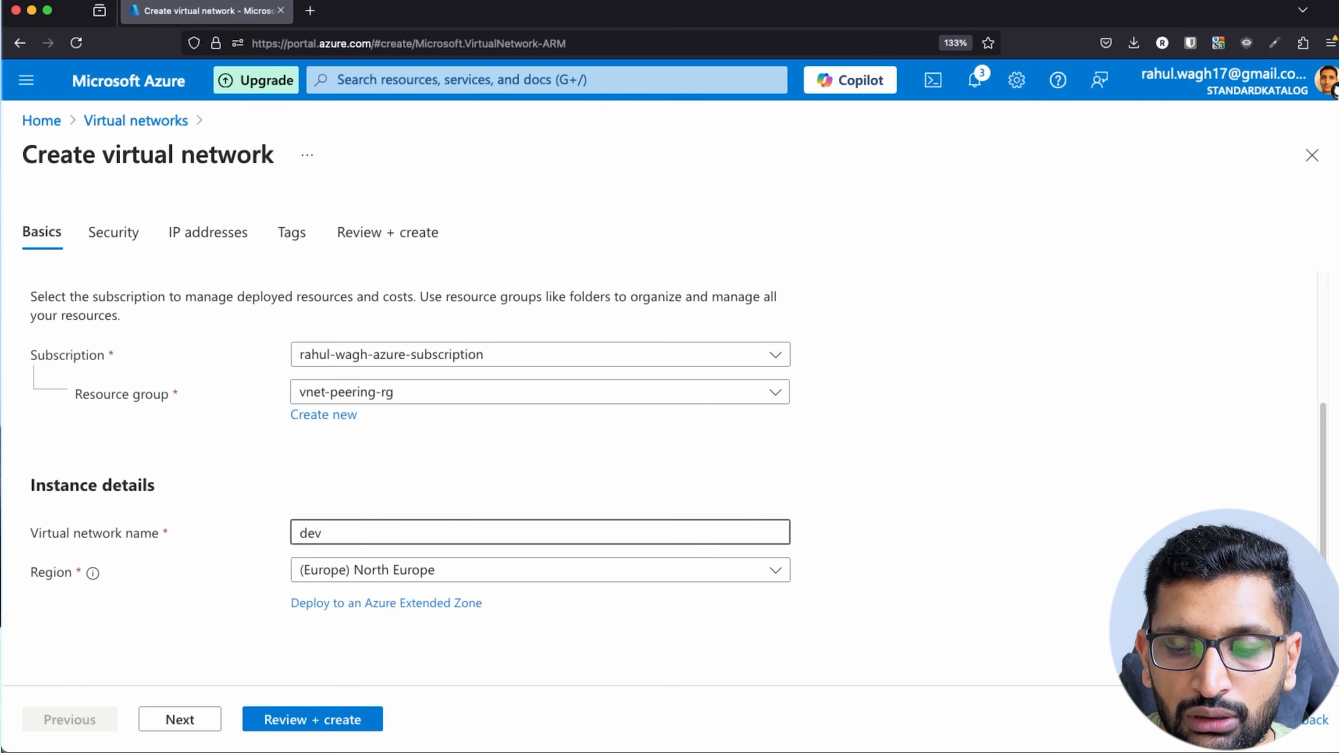
{"action": "type", "text": "-demot"}
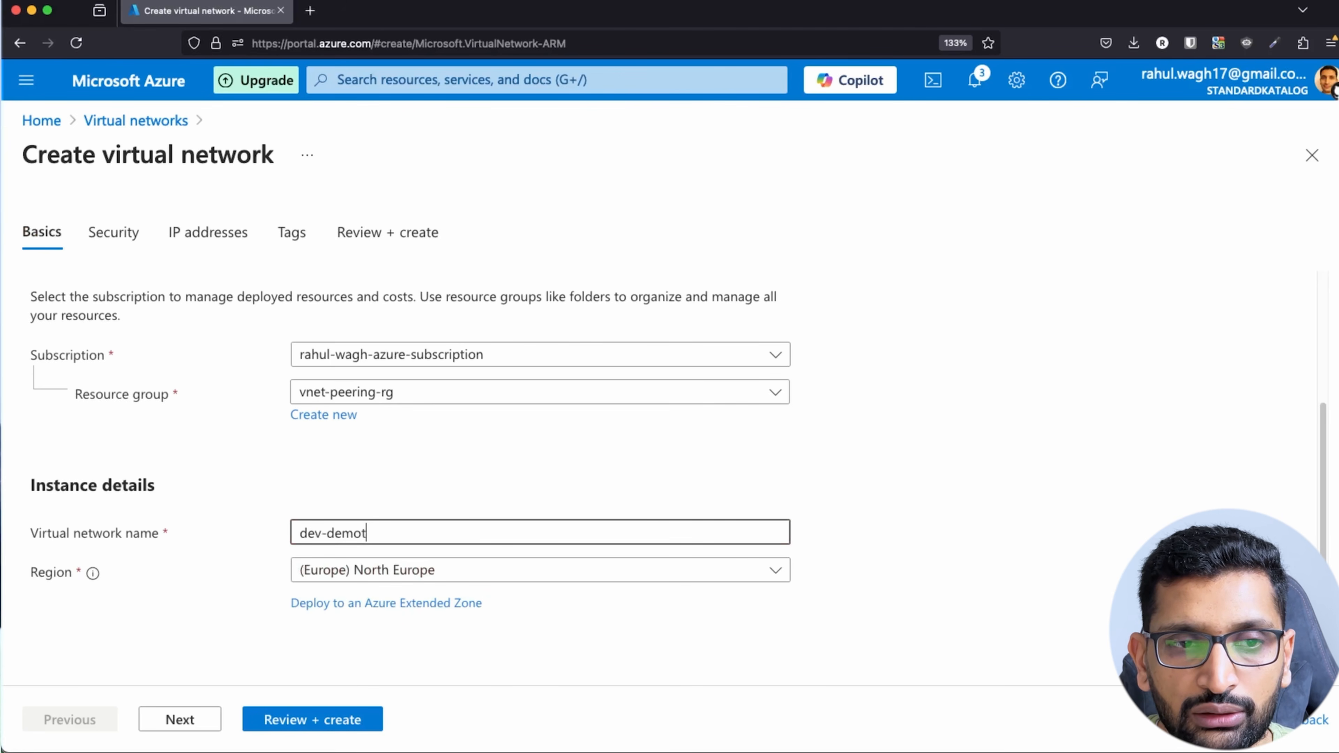
{"action": "key", "text": "super+Tab"}
{"action": "key", "text": "super+Tab"}
{"action": "key", "text": "super+Tab"}
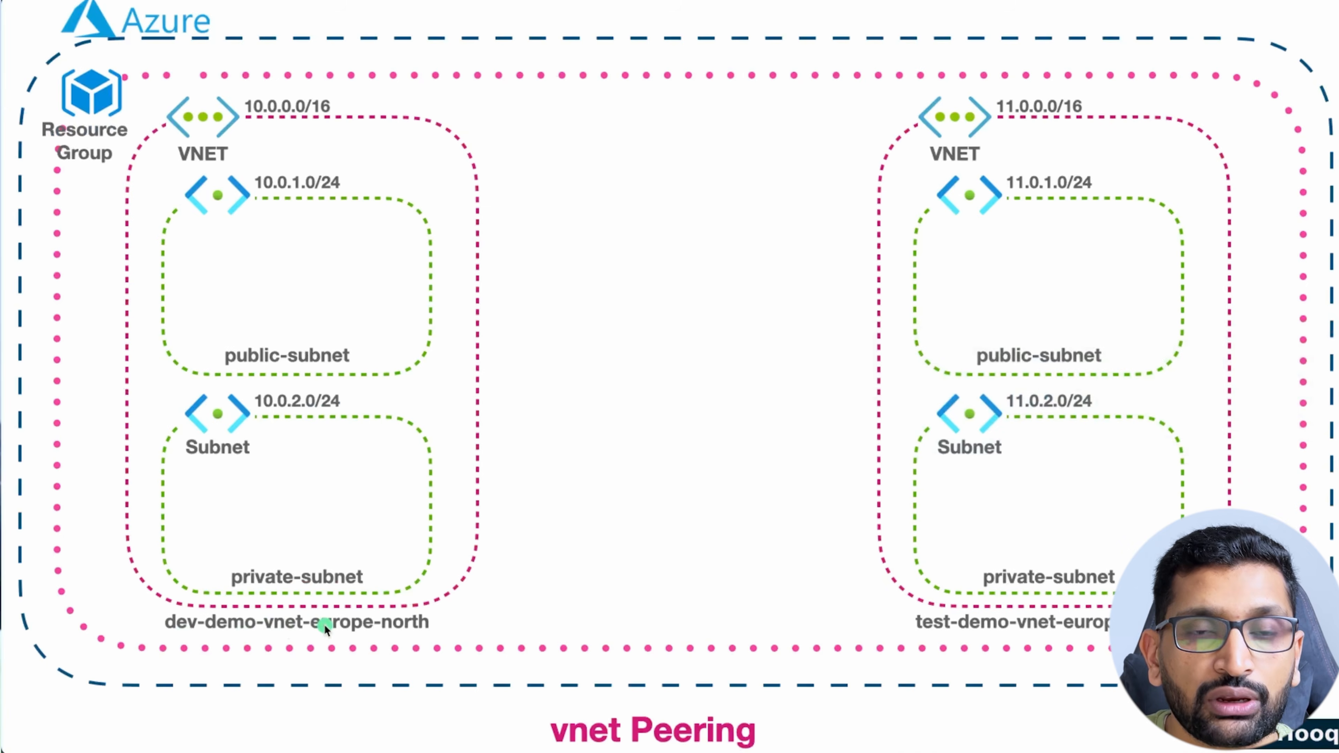
{"action": "key", "text": "super+Tab"}
{"action": "type", "text": "v"}
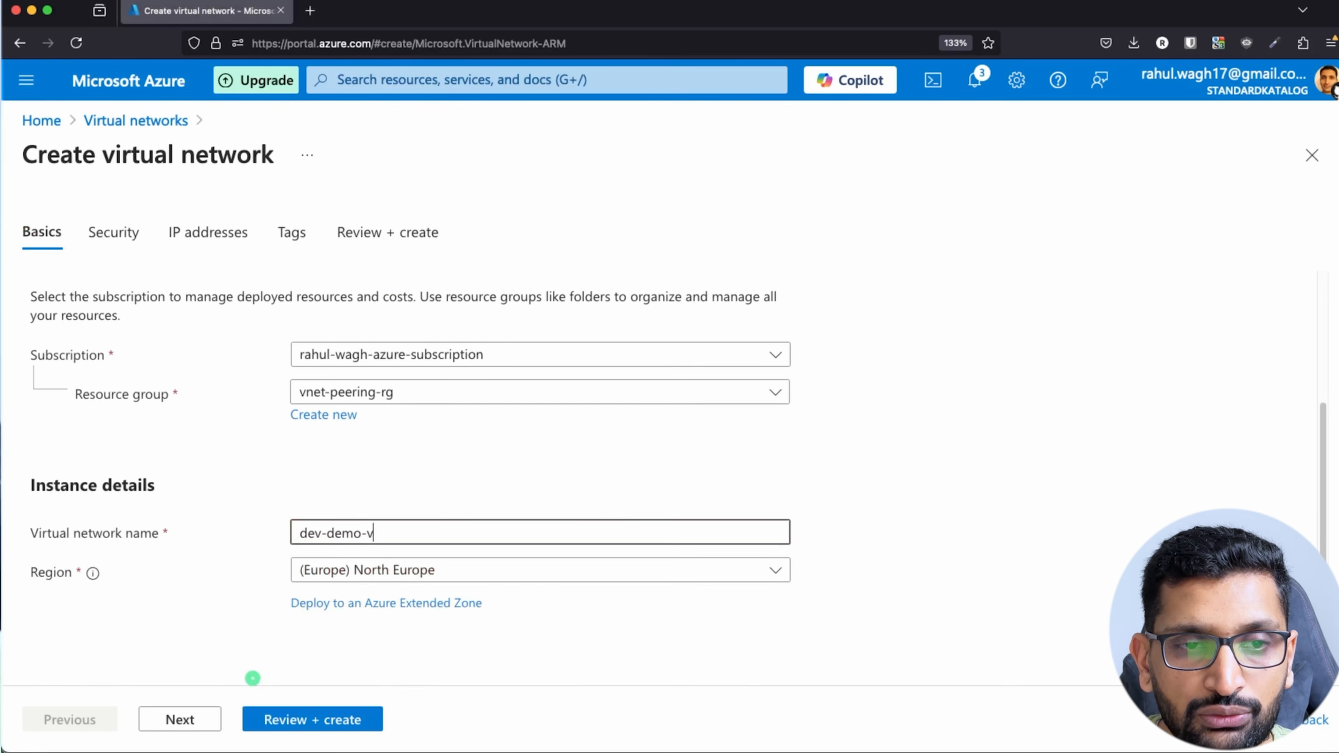
{"action": "type", "text": "net-ru"}
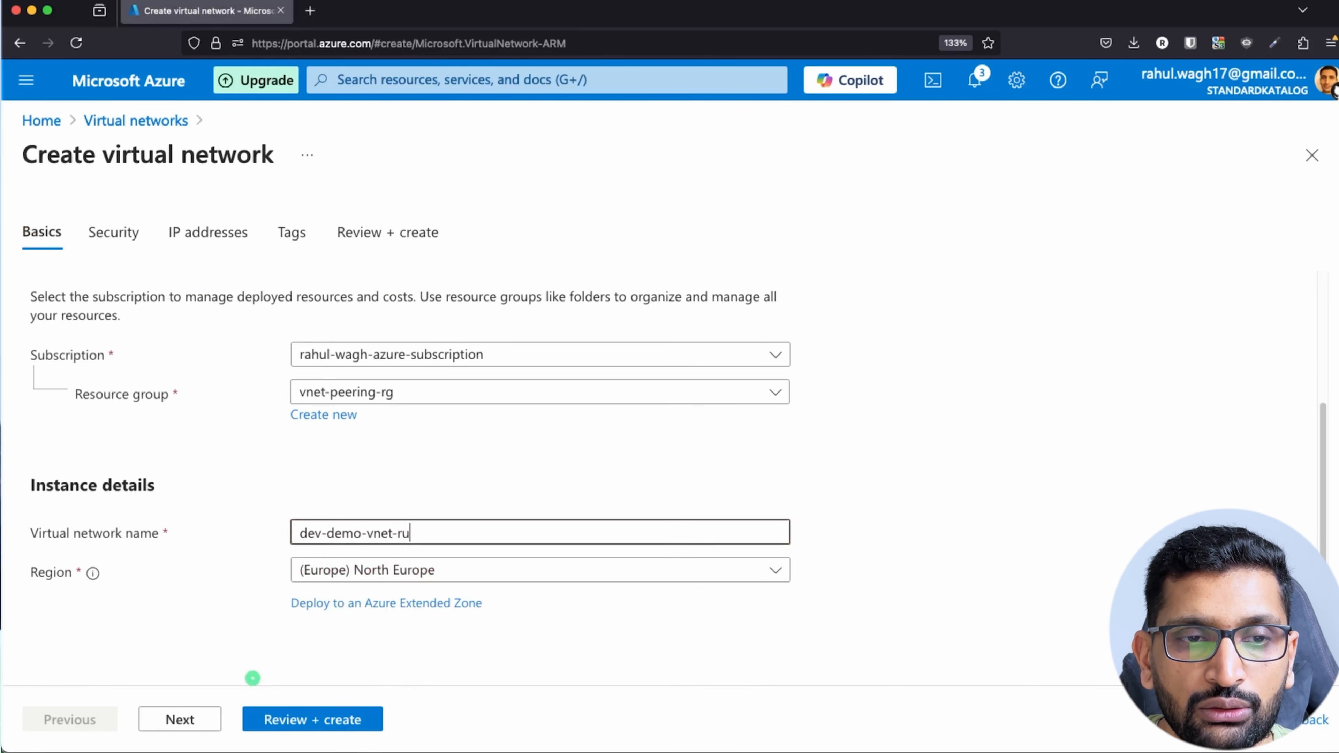
{"action": "key", "text": "BackSpace"}
{"action": "key", "text": "BackSpace"}
{"action": "type", "text": "europe-north"}
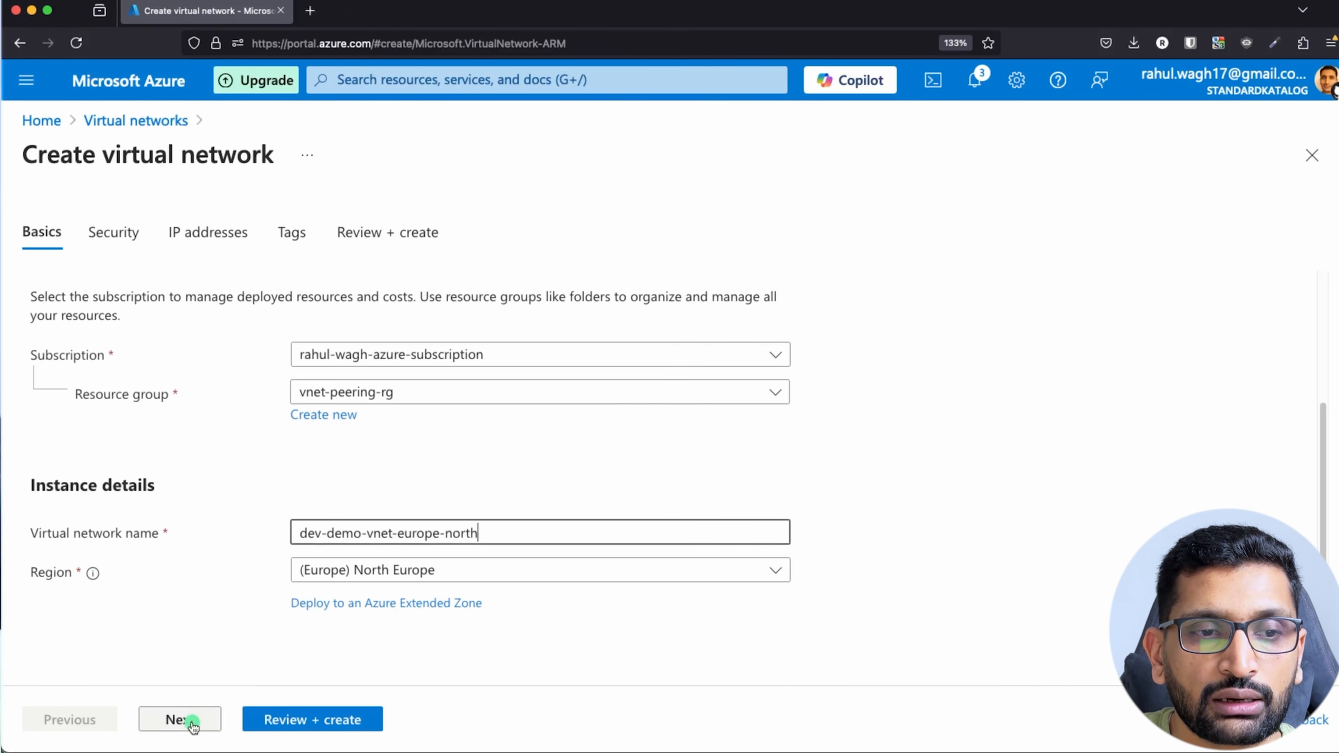
Keep the security services, including encryption, Bastion and Firewall, switched off and proceed to the IP address settings.
{"action": "left_click", "coordinate": [180, 719]}
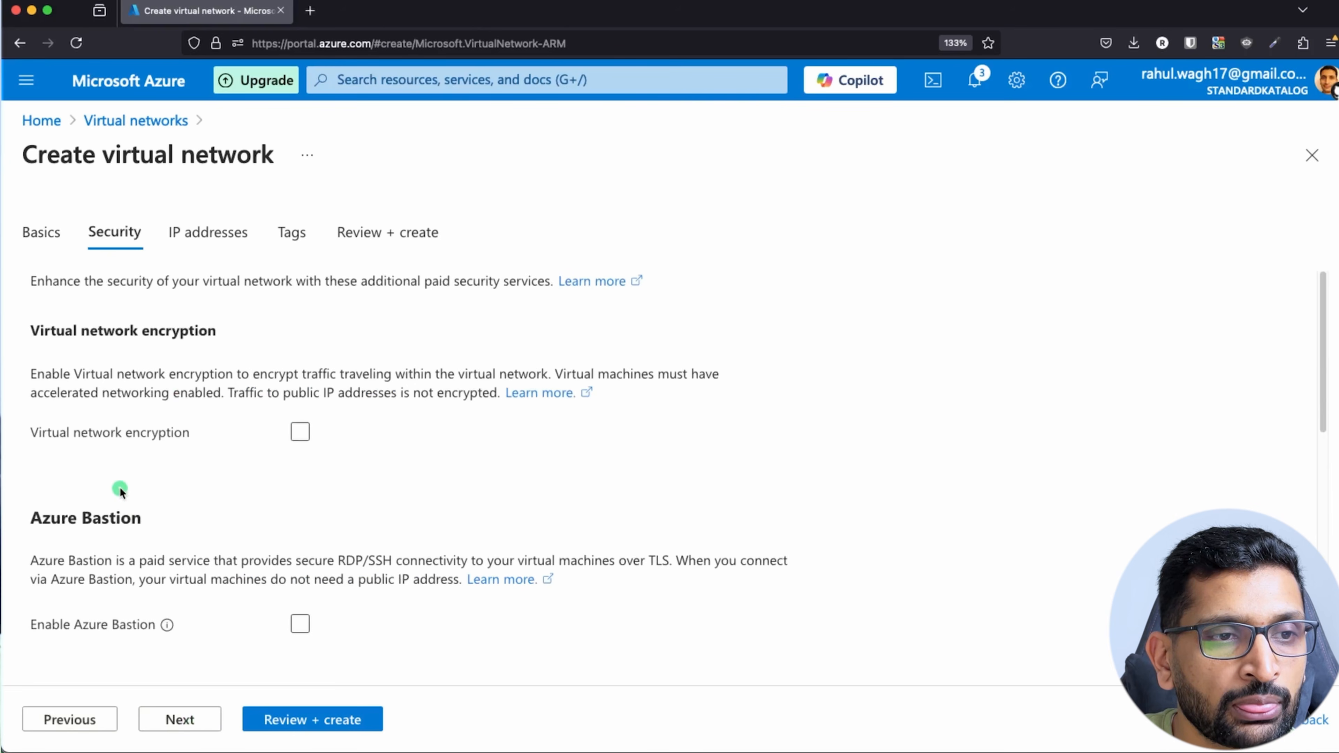
{"action": "scroll", "coordinate": [120, 490], "scroll_direction": "down", "scroll_amount": 1}
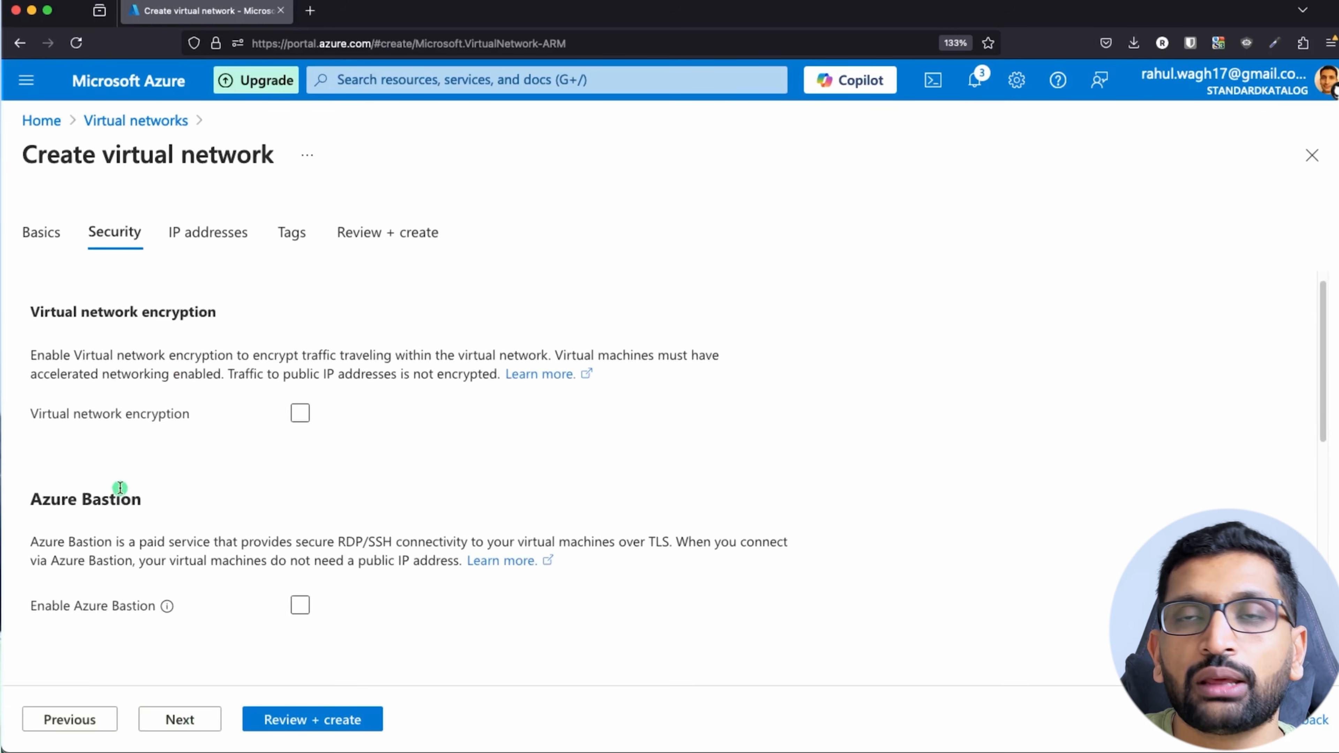
{"action": "scroll", "coordinate": [120, 488], "scroll_direction": "down", "scroll_amount": 2}
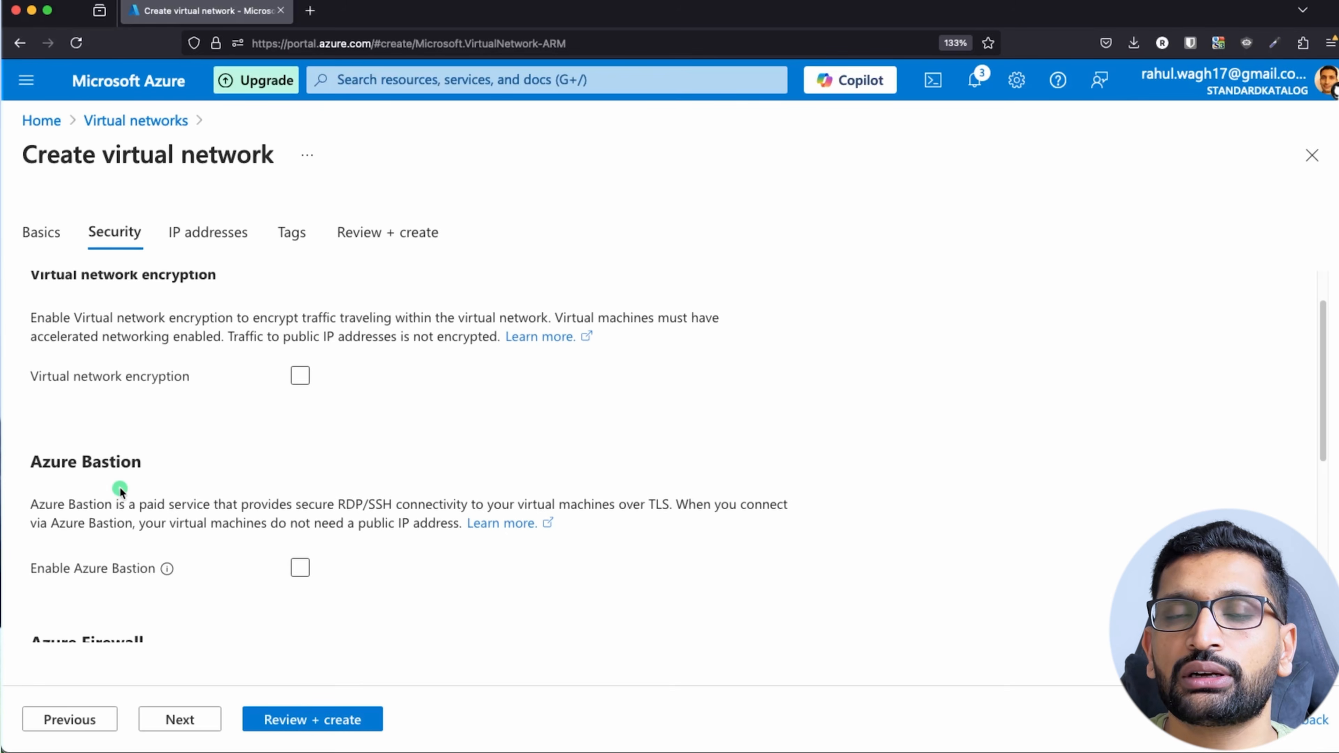
{"action": "scroll", "coordinate": [120, 487], "scroll_direction": "down", "scroll_amount": 10}
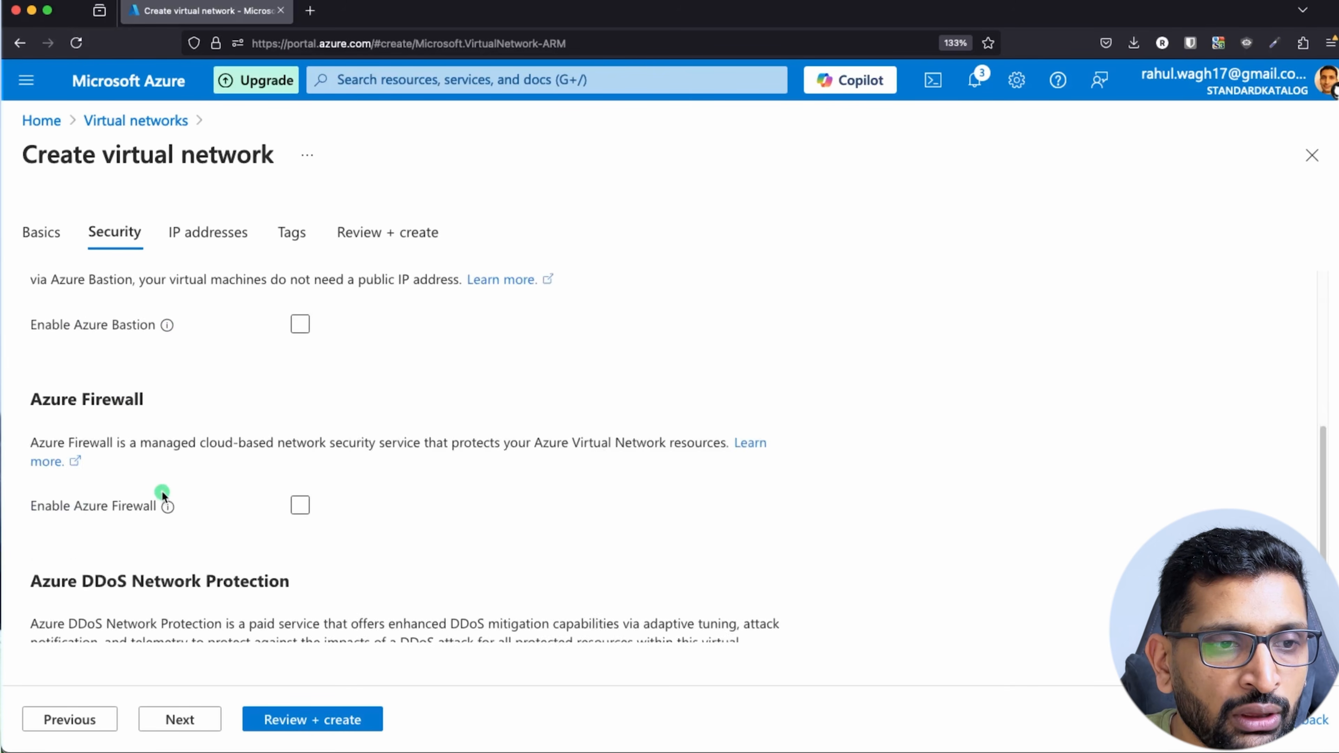
{"action": "left_click", "coordinate": [179, 720]}
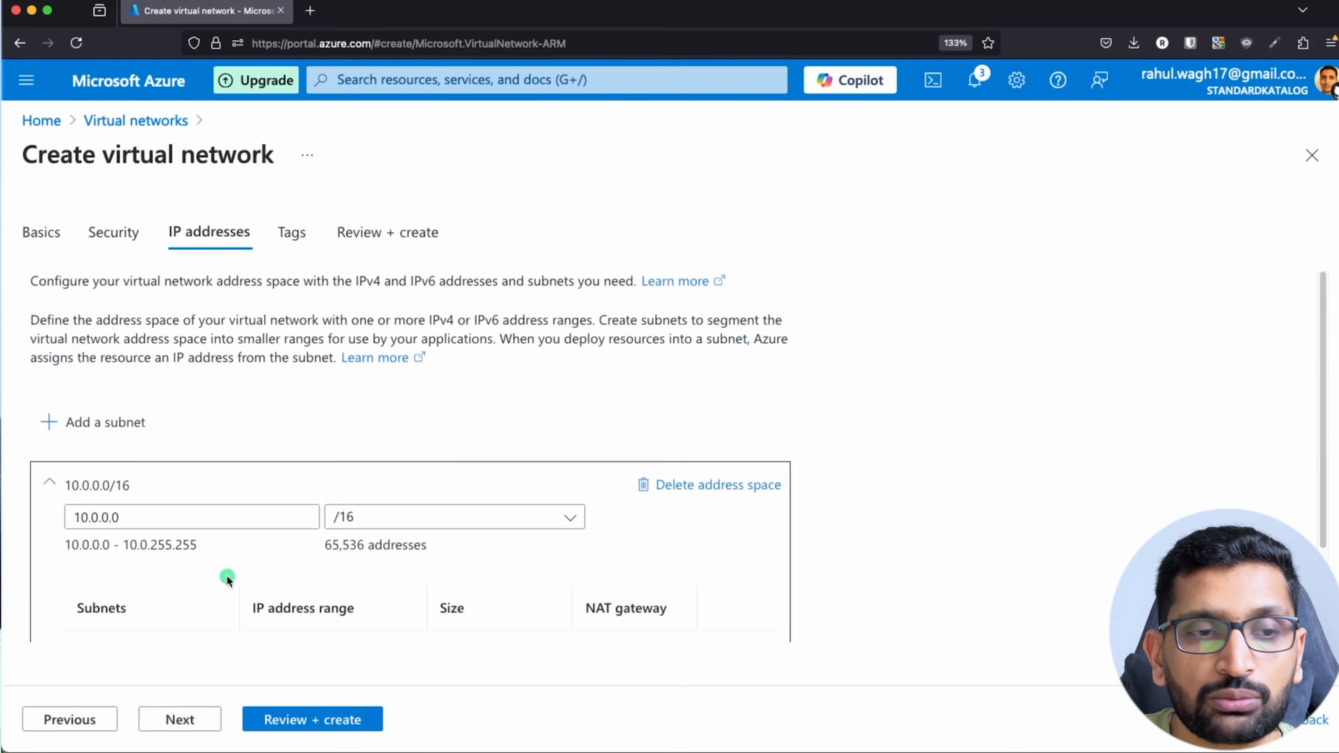
Compare the 10.0.0.0/16 address space with the diagram and delete the default subnet from it.
{"action": "scroll", "coordinate": [228, 575], "scroll_direction": "down", "scroll_amount": 2}
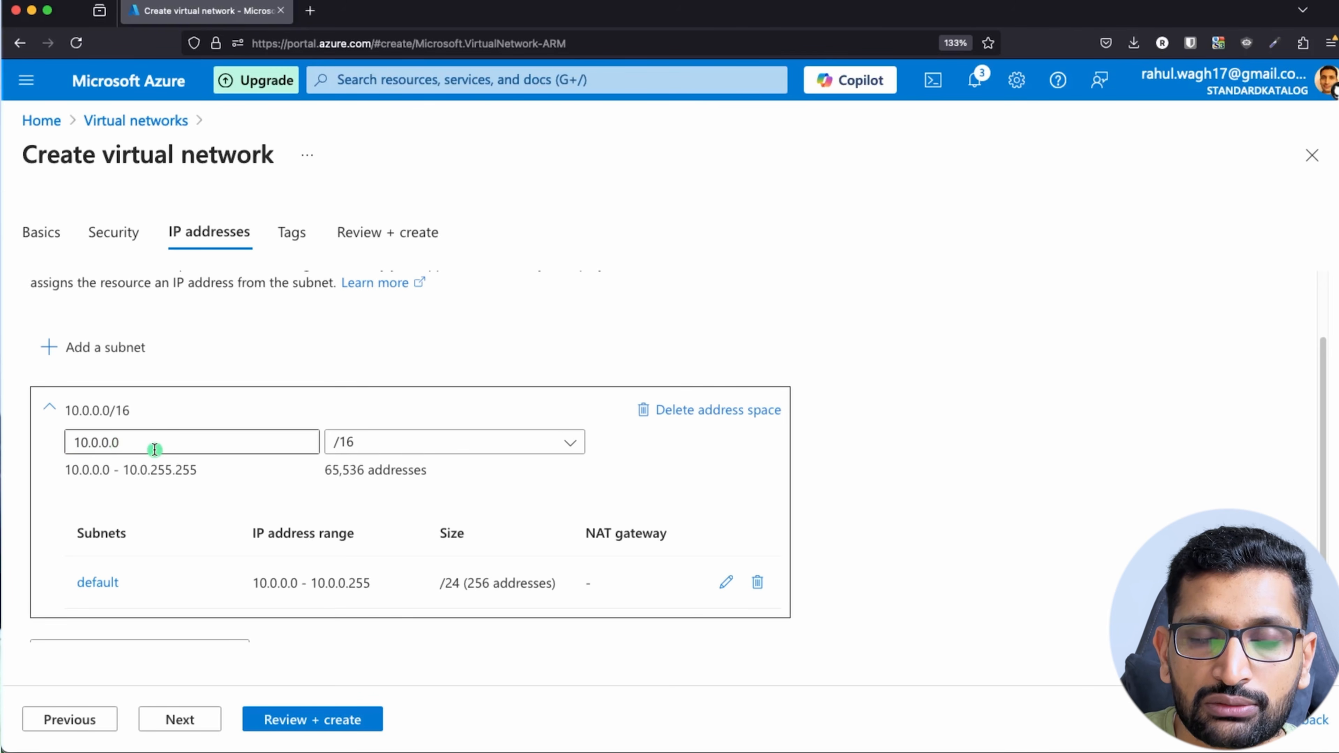
{"action": "key", "text": "super+Tab"}
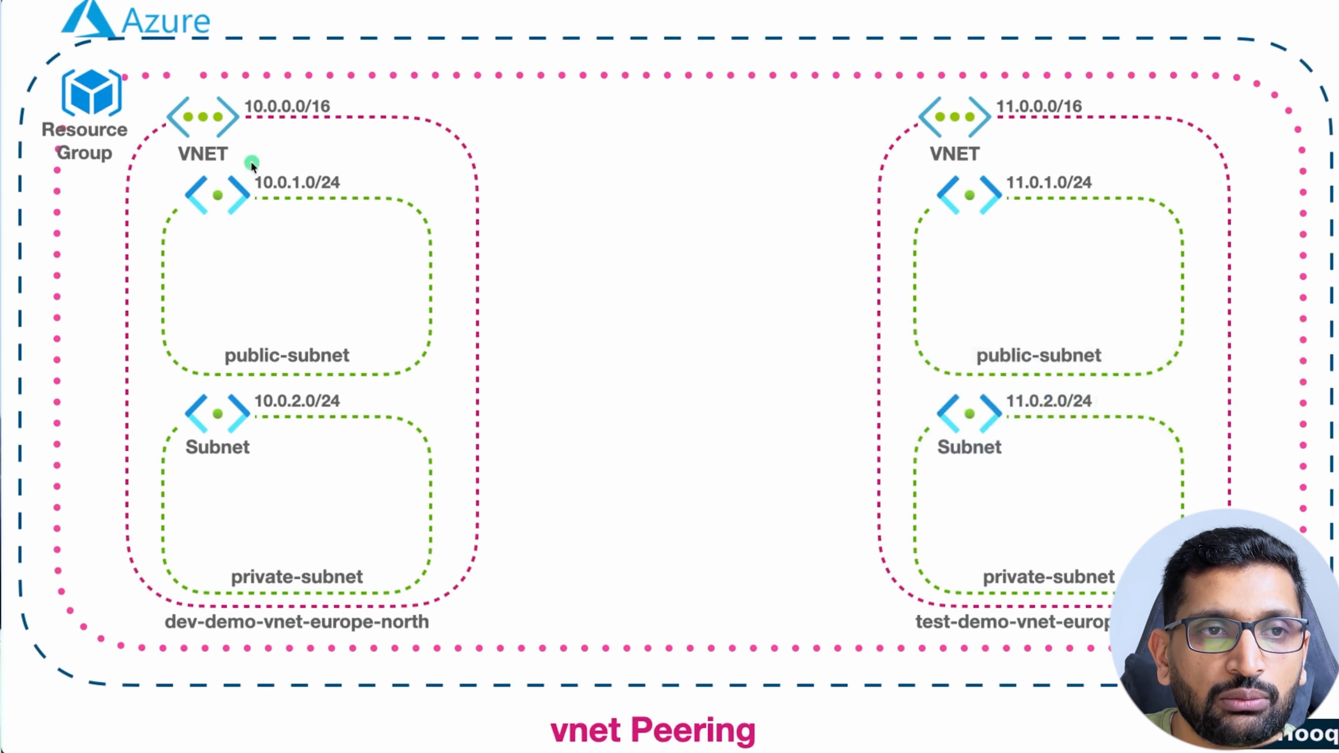
{"action": "key", "text": "super+Tab"}
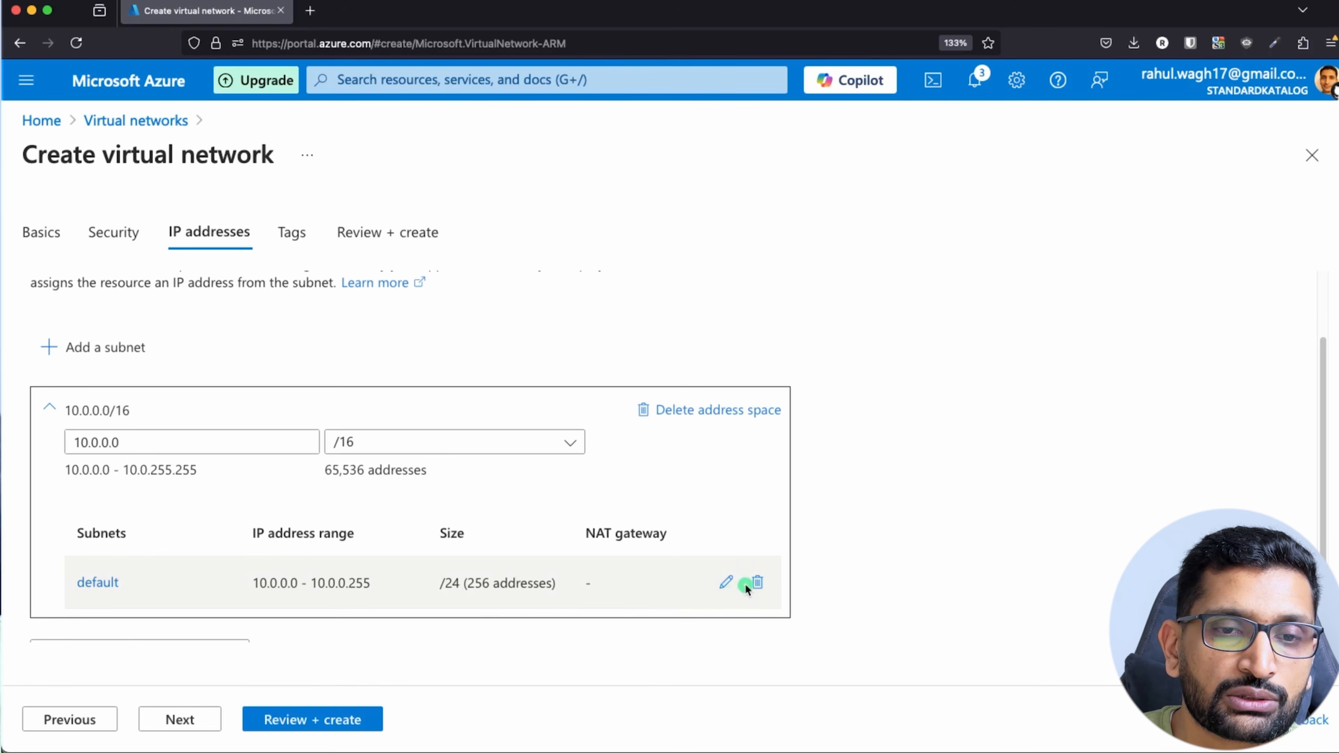
{"action": "left_click", "coordinate": [756, 582]}
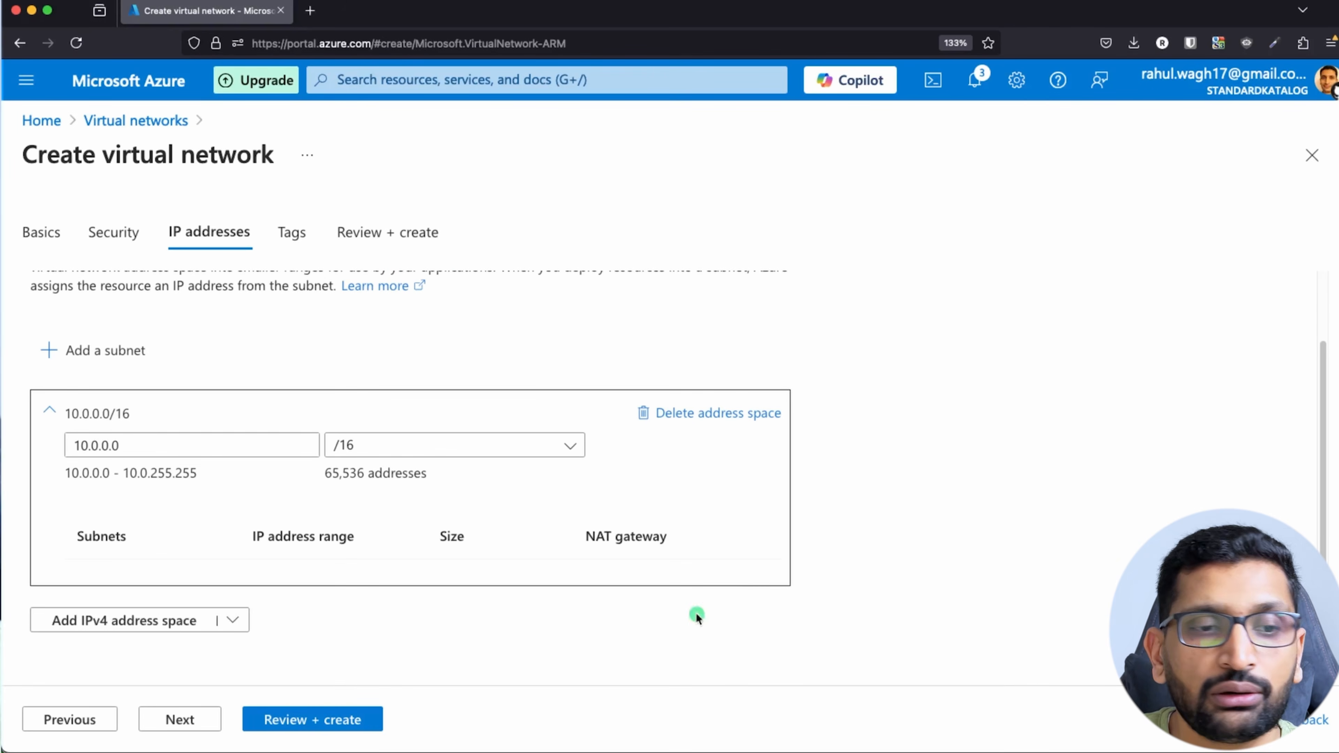
Skip the tags, review the configuration and create the dev-demo-vnet-europe-north virtual network.
{"action": "left_click", "coordinate": [194, 726]}
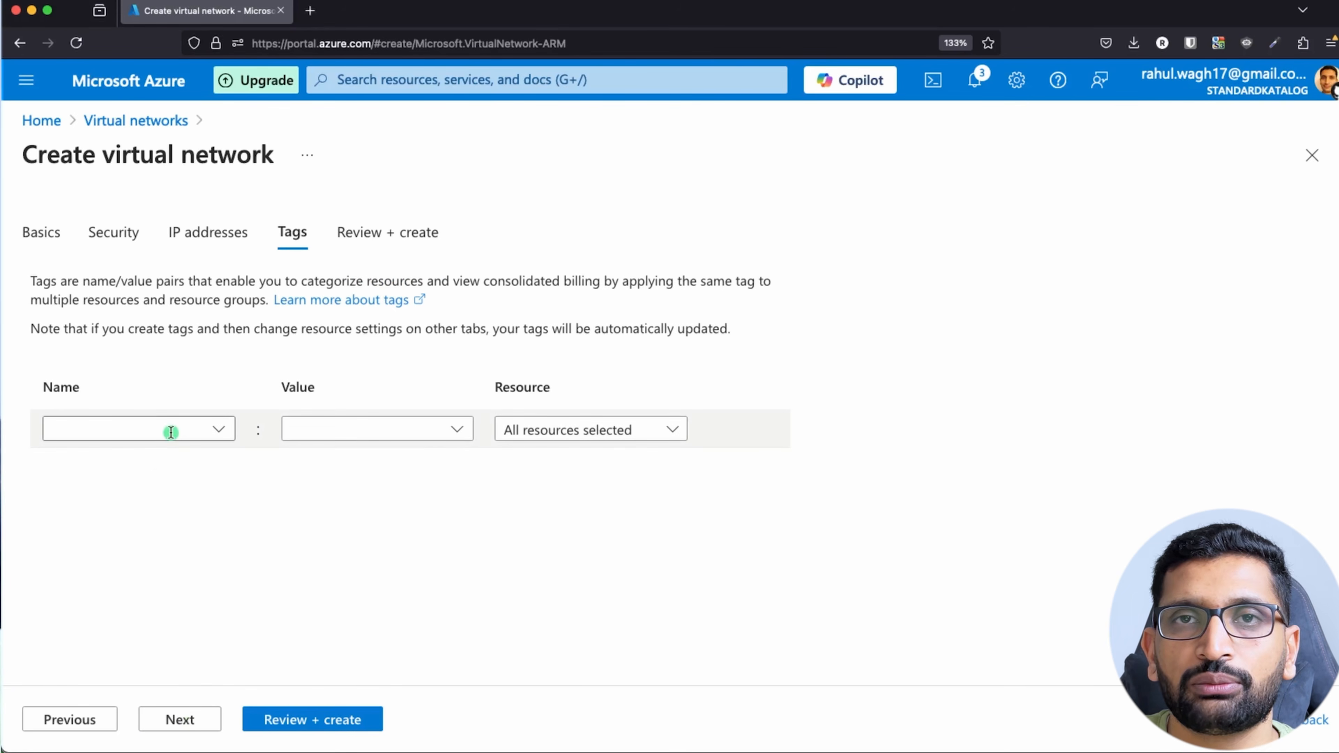
{"action": "left_click", "coordinate": [188, 716]}
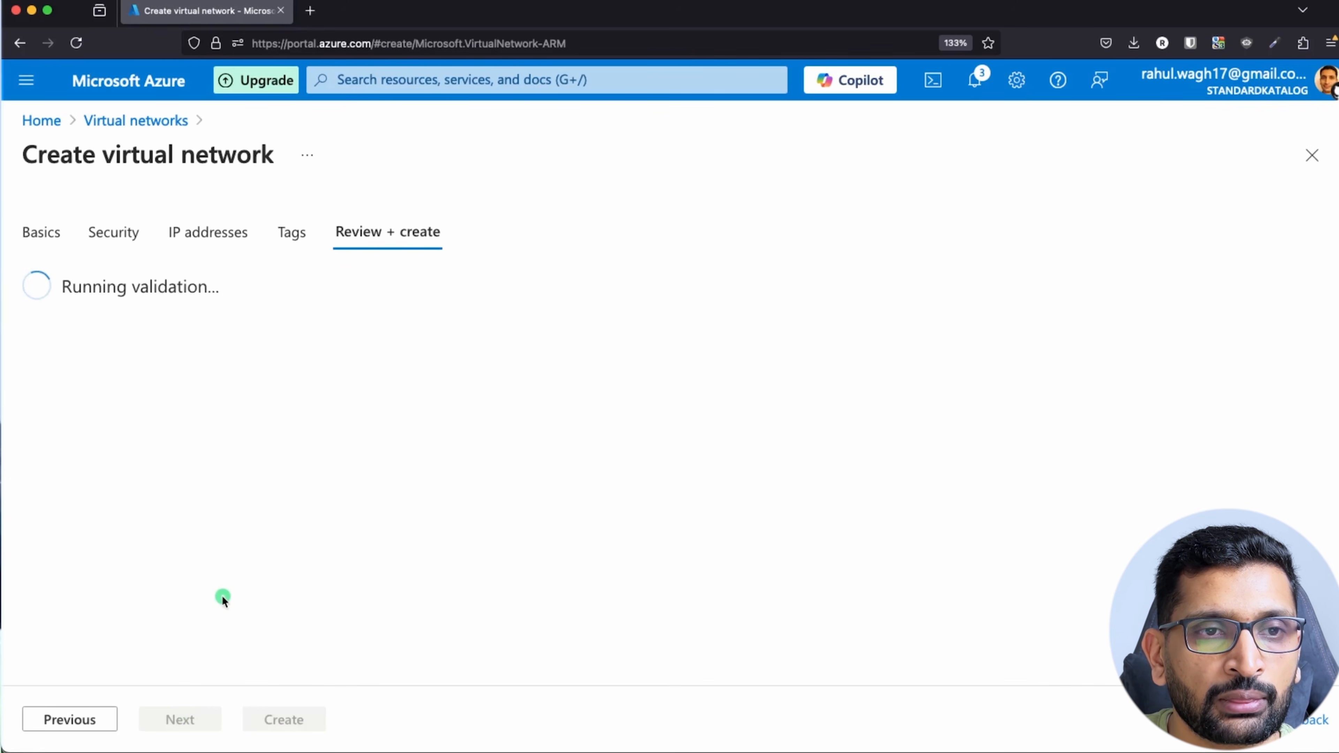
{"action": "scroll", "coordinate": [187, 453], "scroll_direction": "down", "scroll_amount": 2}
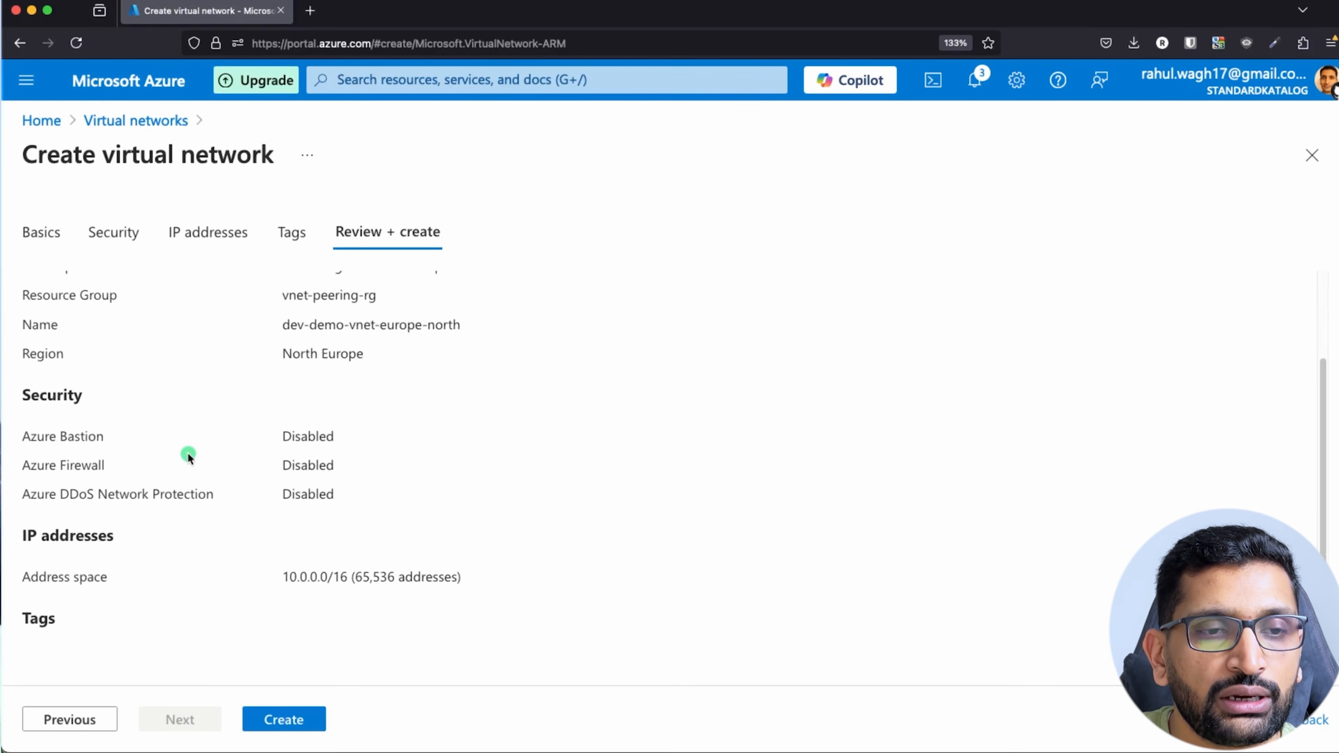
{"action": "scroll", "coordinate": [187, 451], "scroll_direction": "up", "scroll_amount": 2}
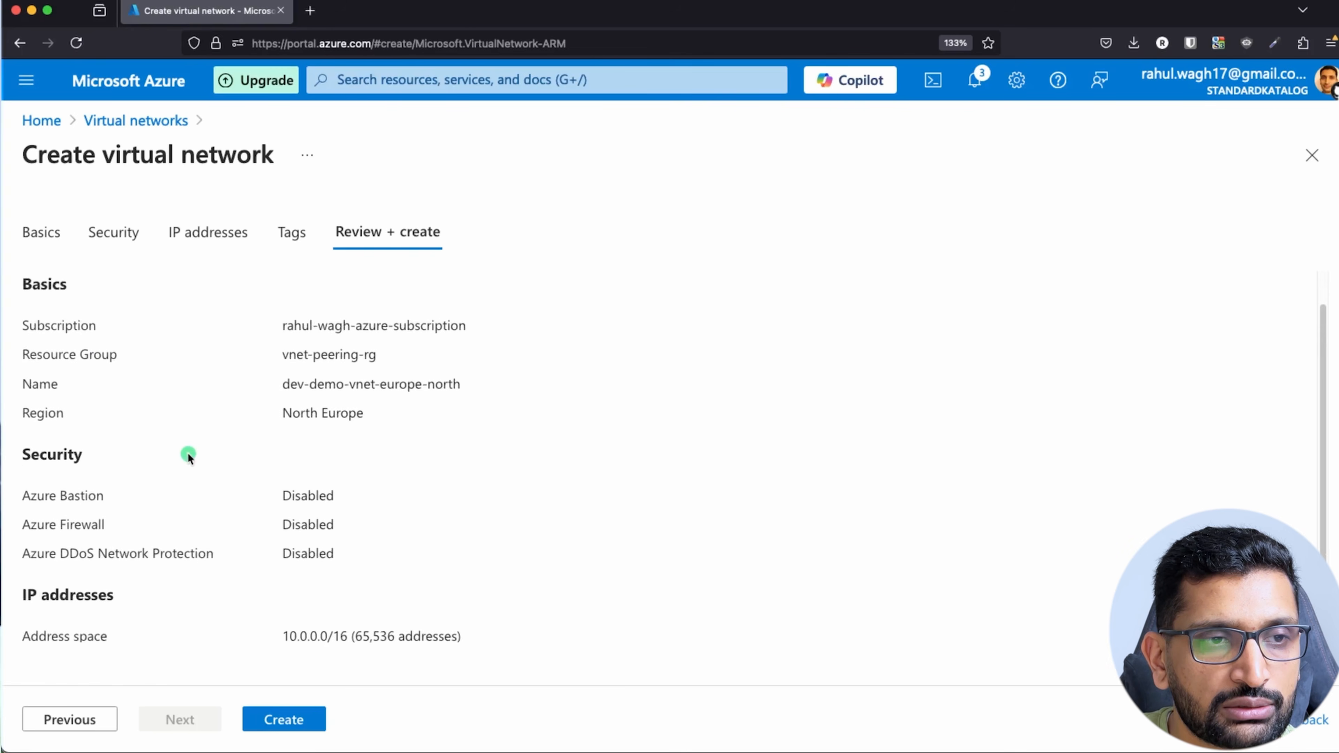
{"action": "left_click", "coordinate": [284, 720]}
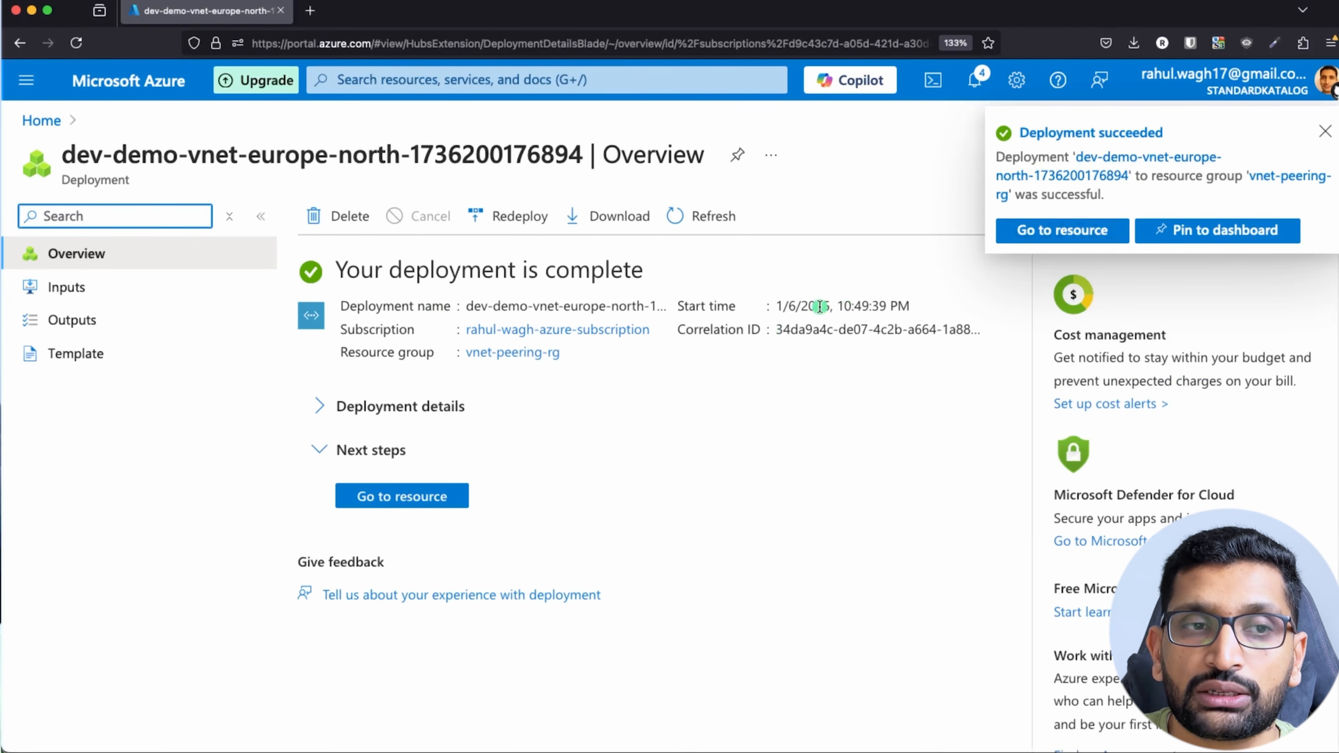
Search for vnet, open the Virtual networks service and view the overview of dev-demo-vnet-europe-north.
{"action": "left_click", "coordinate": [370, 77]}
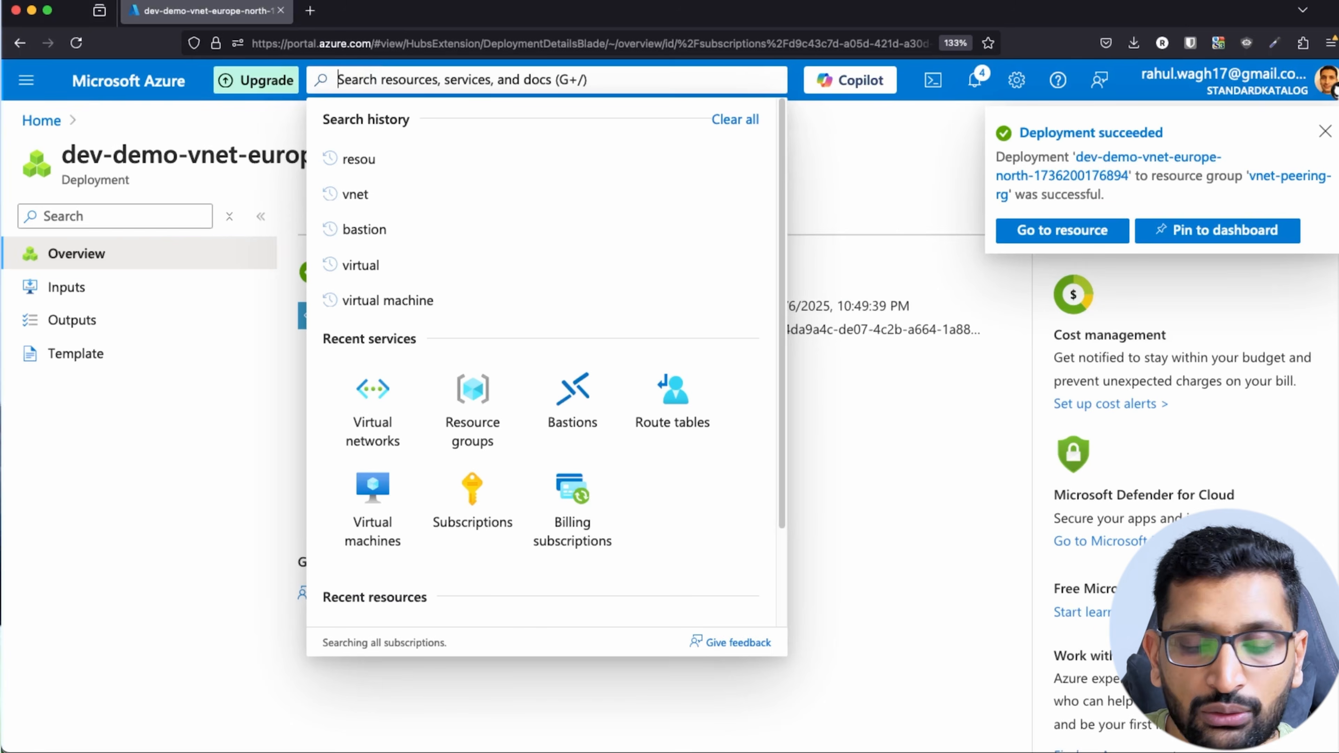
{"action": "type", "text": "vnet"}
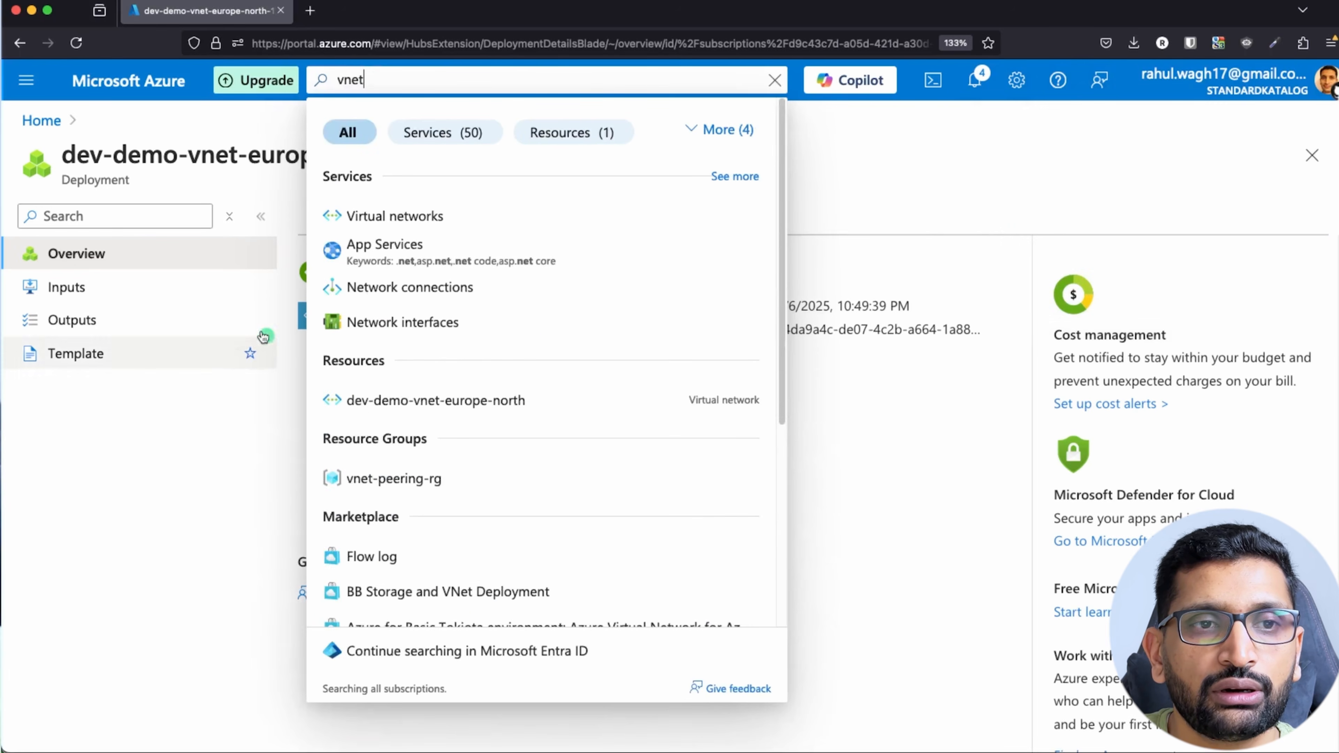
{"action": "left_click", "coordinate": [396, 217]}
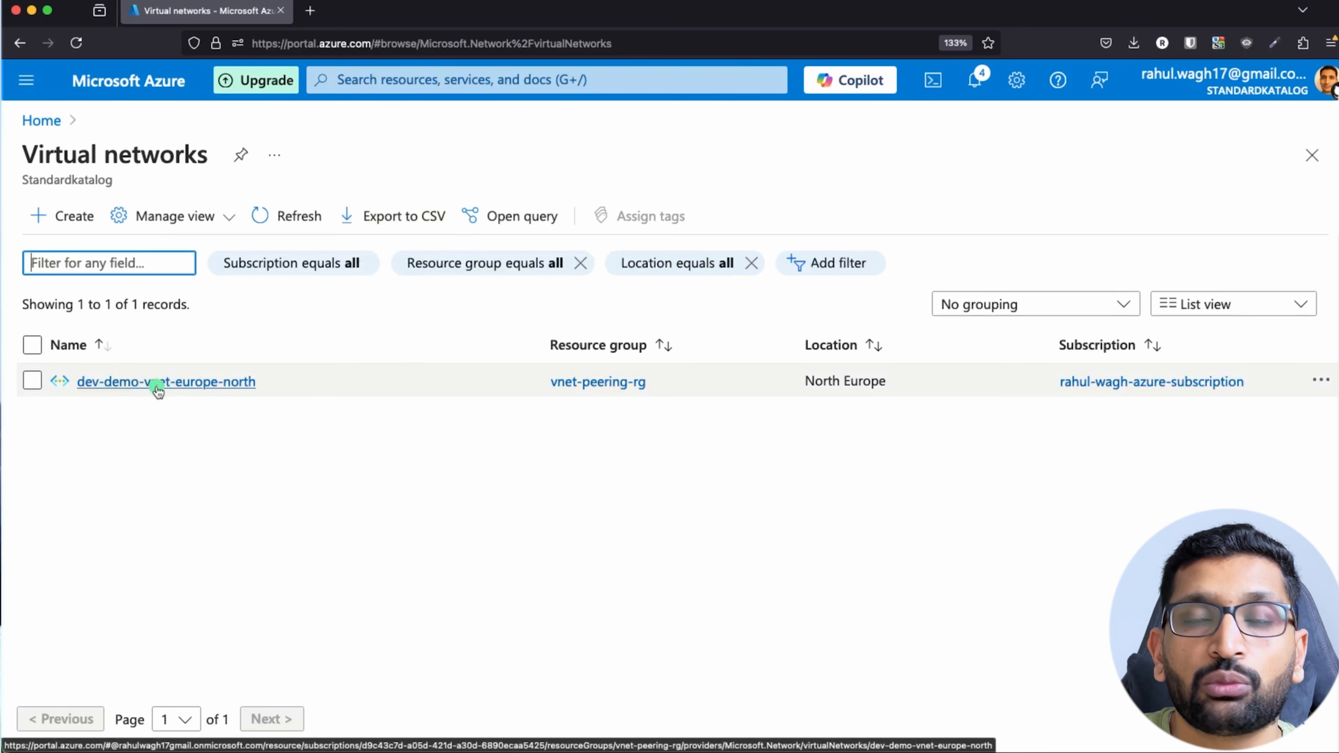
{"action": "left_click", "coordinate": [189, 381]}
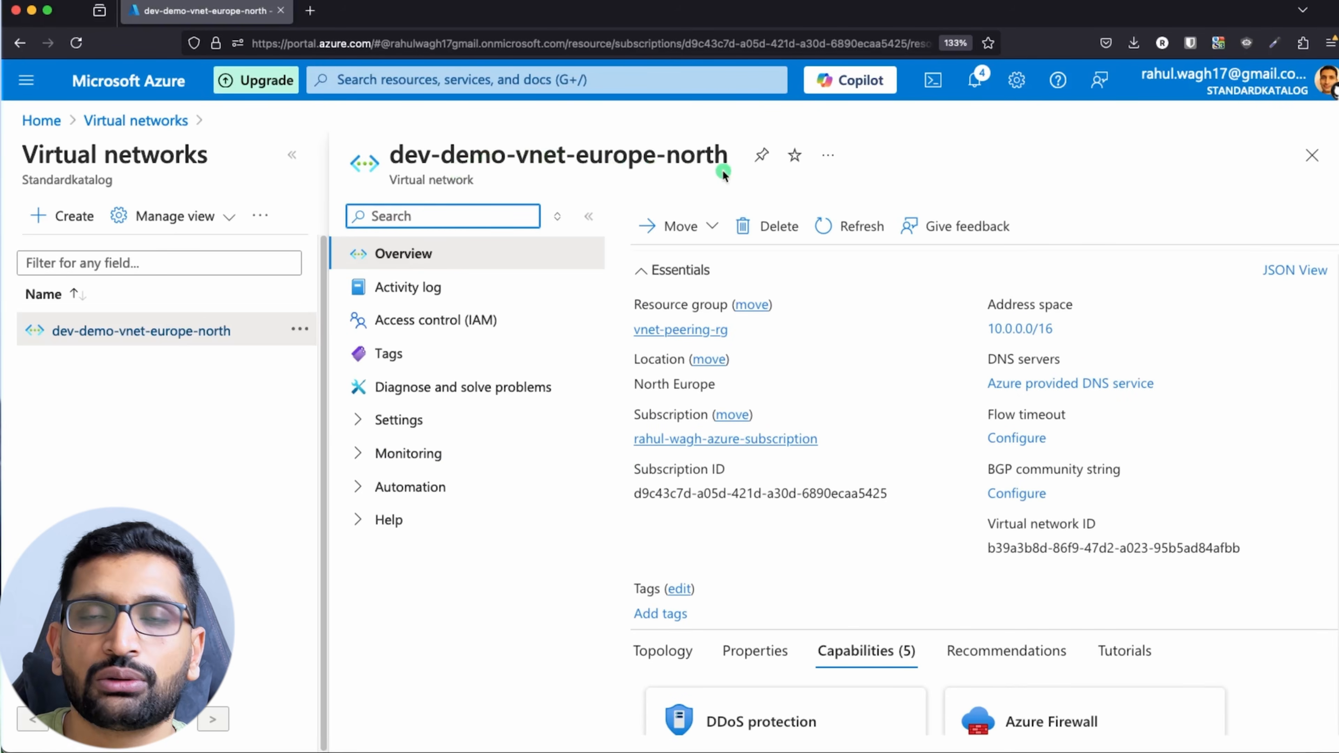
Switch to the VNet peering diagram to check the second network's planned address range, and return to the Azure portal.
{"action": "key", "text": "super+Tab"}
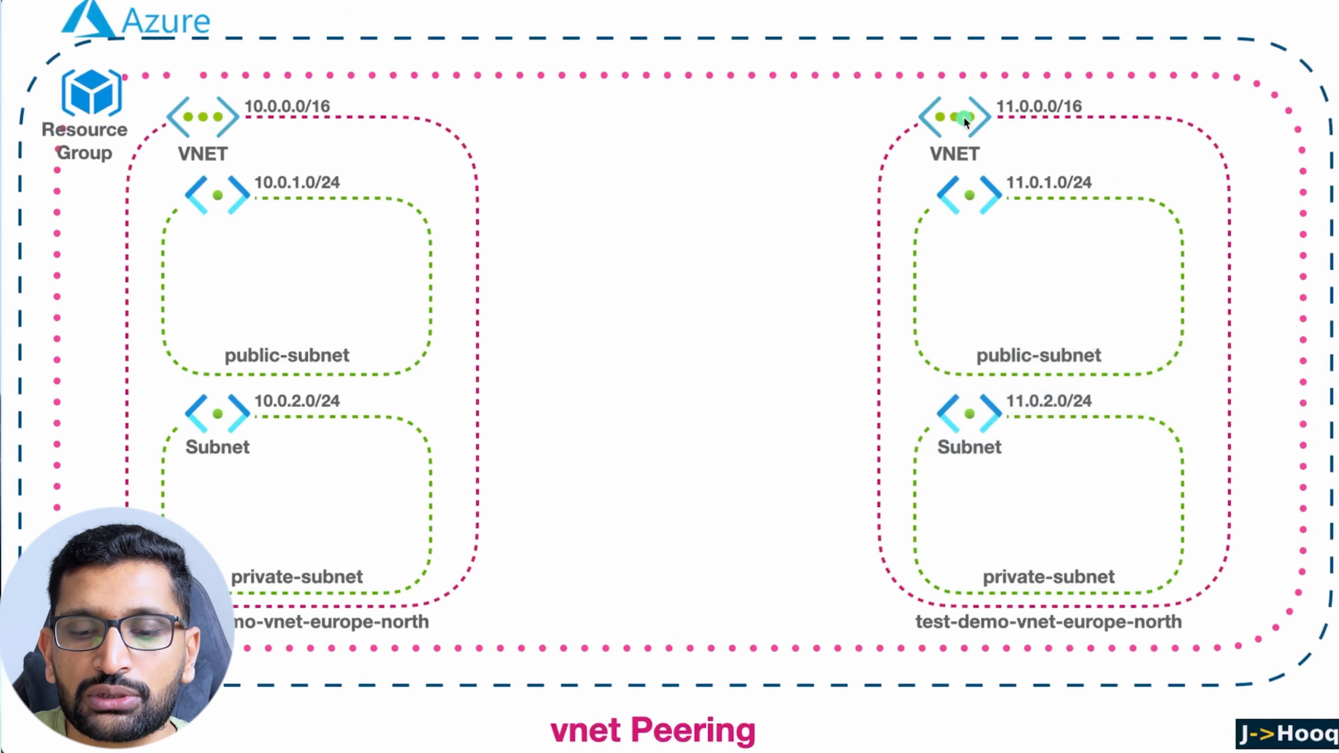
{"action": "left_click", "coordinate": [1036, 126]}
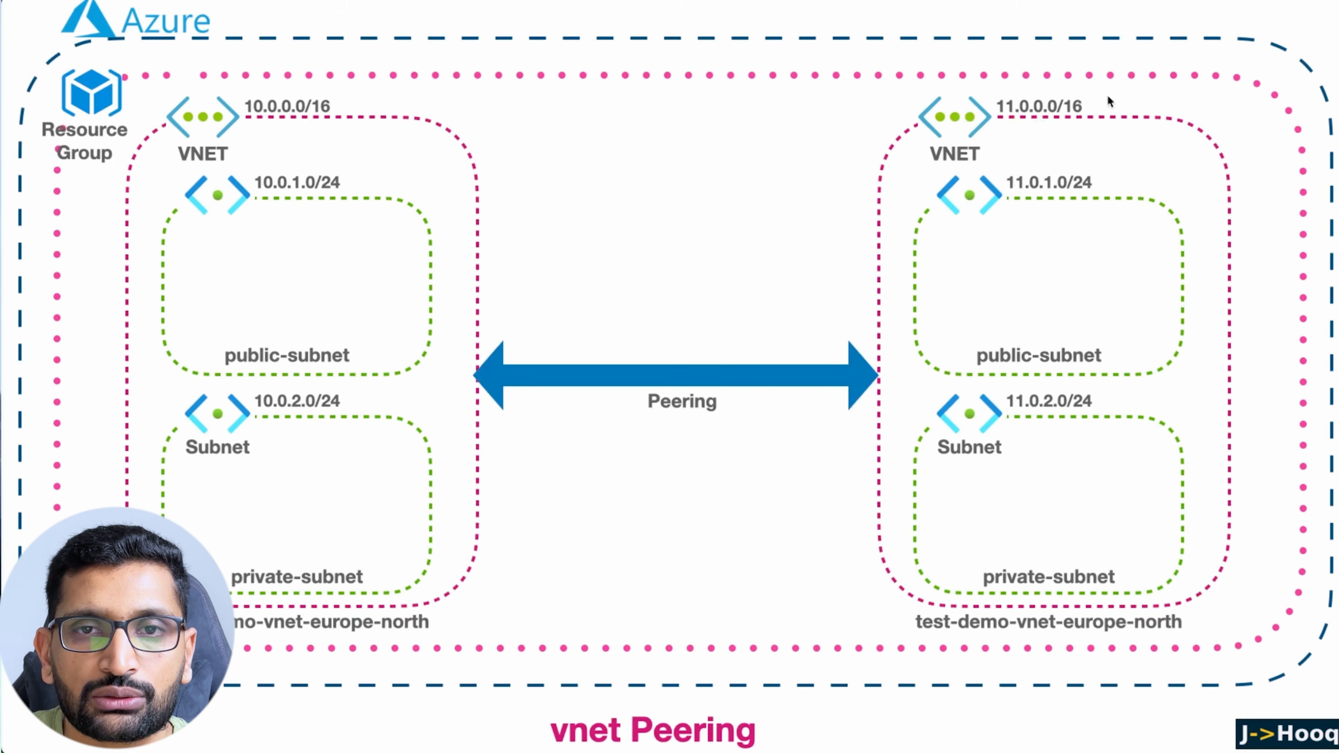
{"action": "mouse_move", "coordinate": [1113, 107]}
{"action": "left_mouse_down"}
{"action": "mouse_move", "coordinate": [1009, 84]}
{"action": "mouse_move", "coordinate": [1057, 129]}
{"action": "left_mouse_up"}
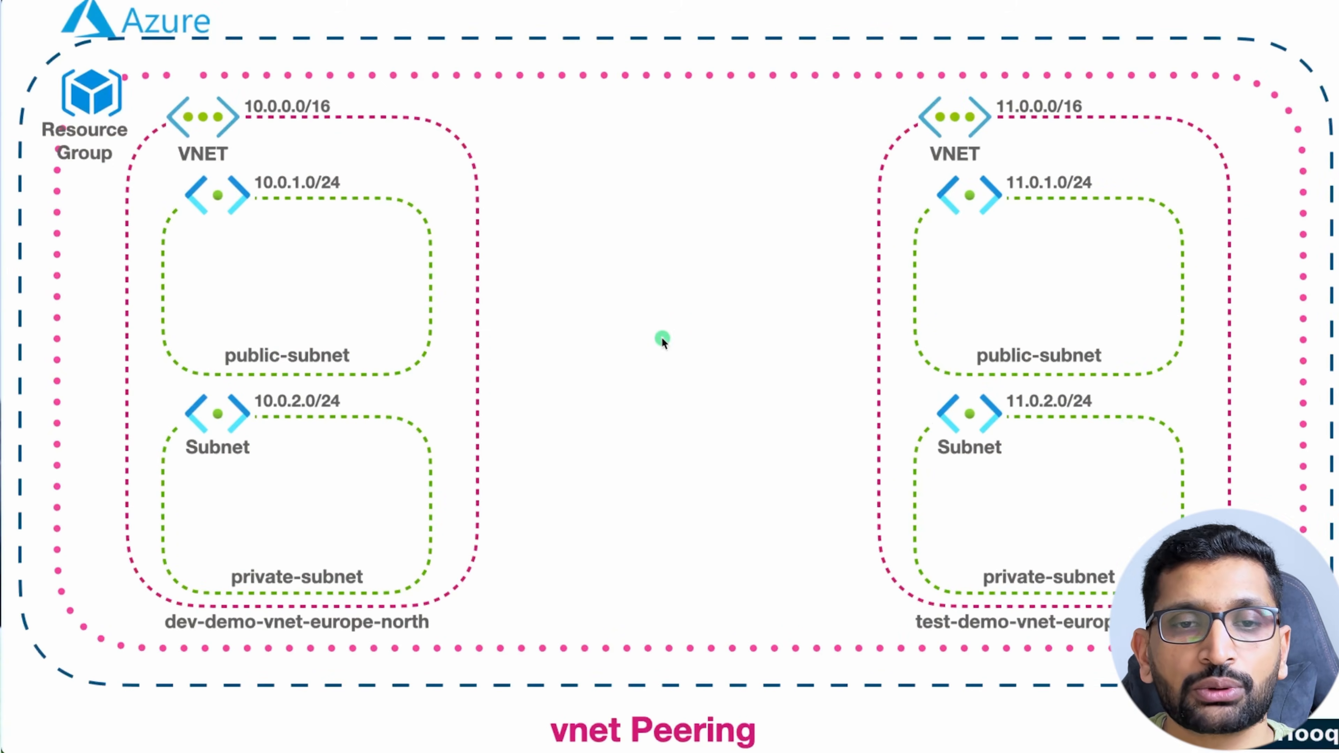
{"action": "key", "text": "super+Tab"}
{"action": "key", "text": "super+Tab"}
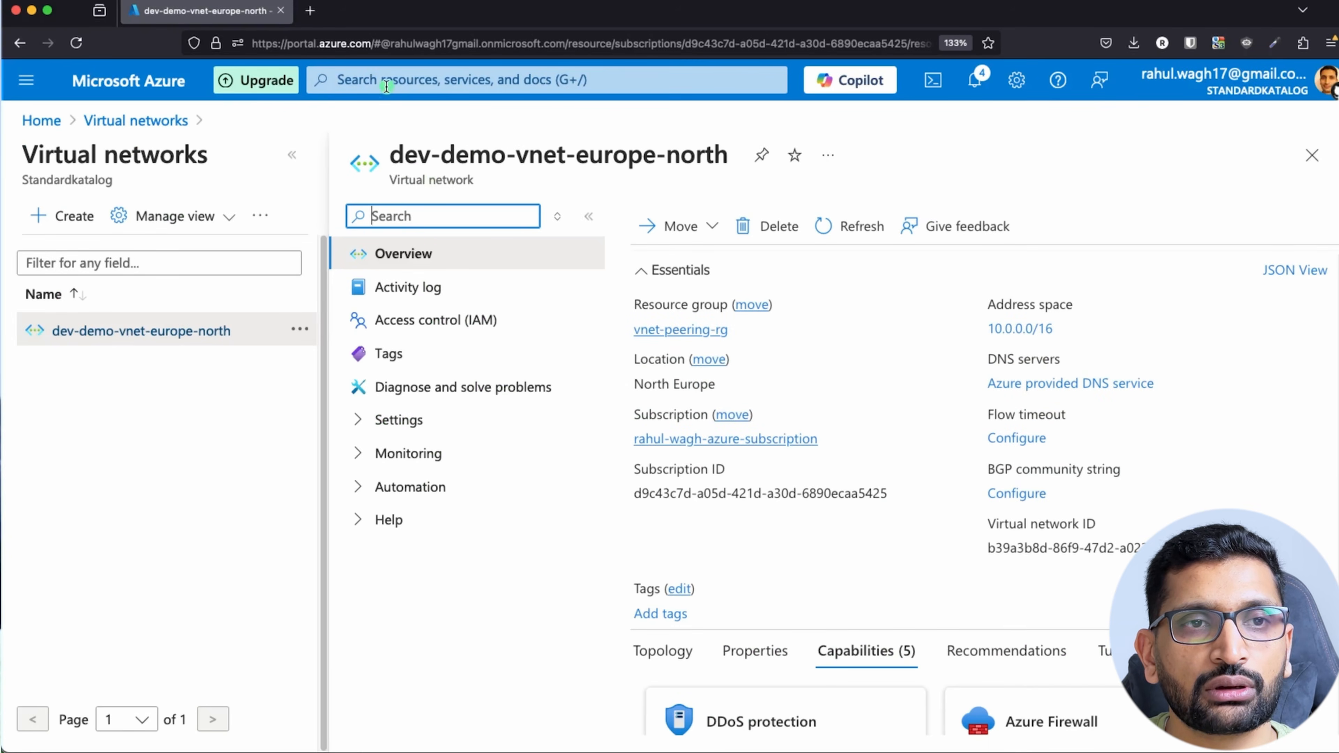
Search for vnet, reopen the Virtual networks service and start creating a second virtual network.
{"action": "left_click", "coordinate": [387, 79]}
{"action": "type", "text": "vnet"}
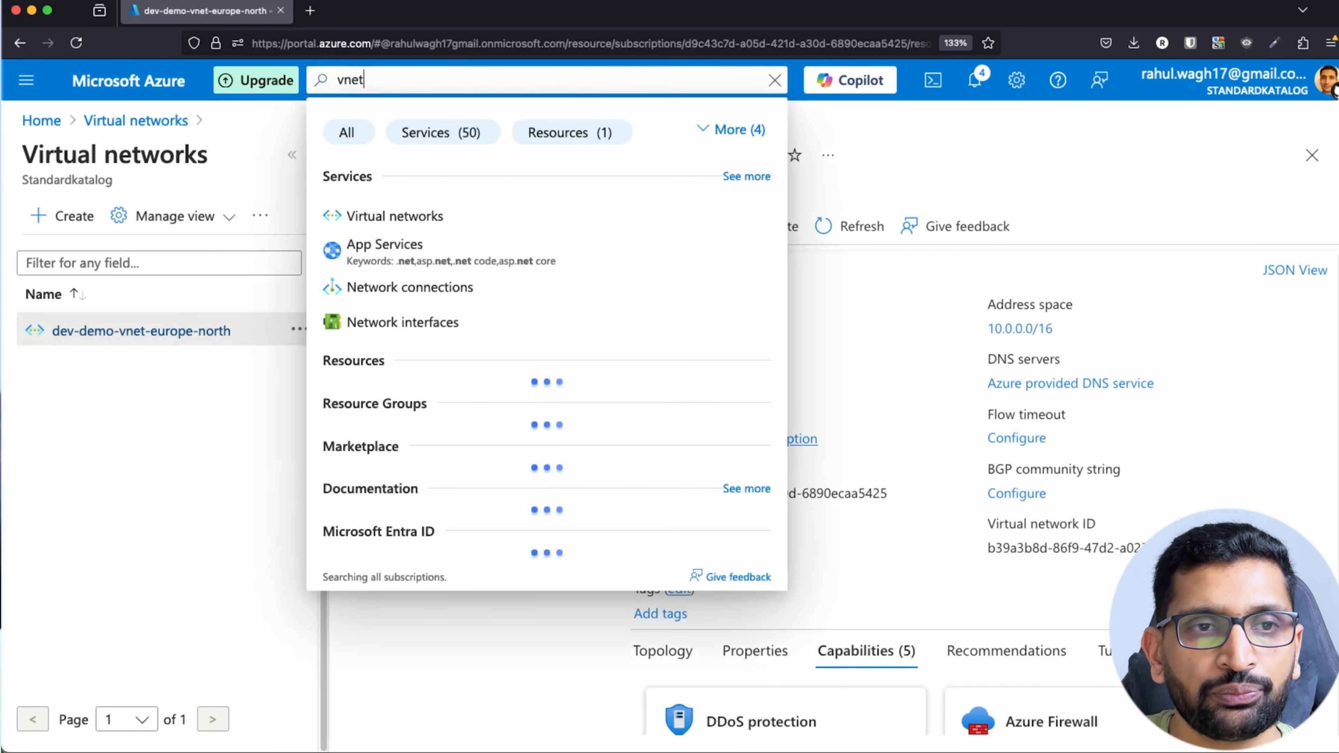
{"action": "left_click", "coordinate": [426, 221]}
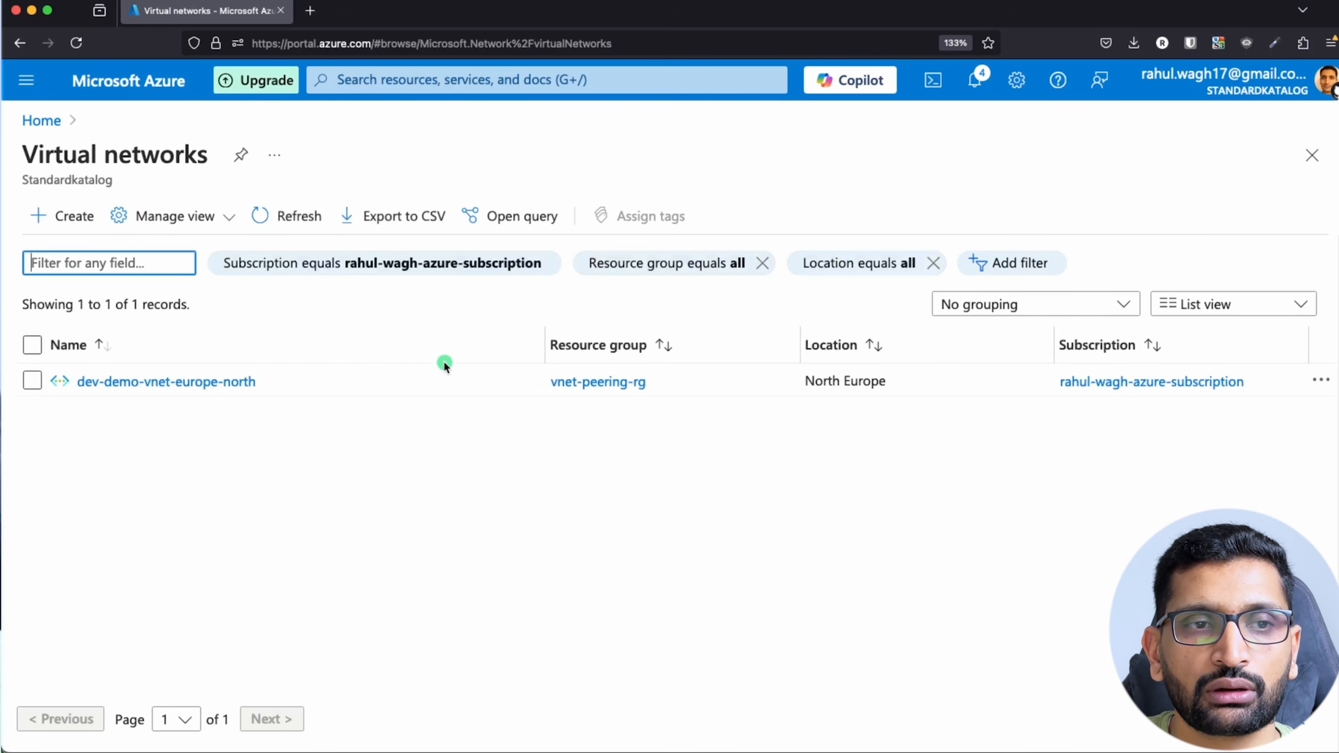
{"action": "left_click", "coordinate": [66, 217]}
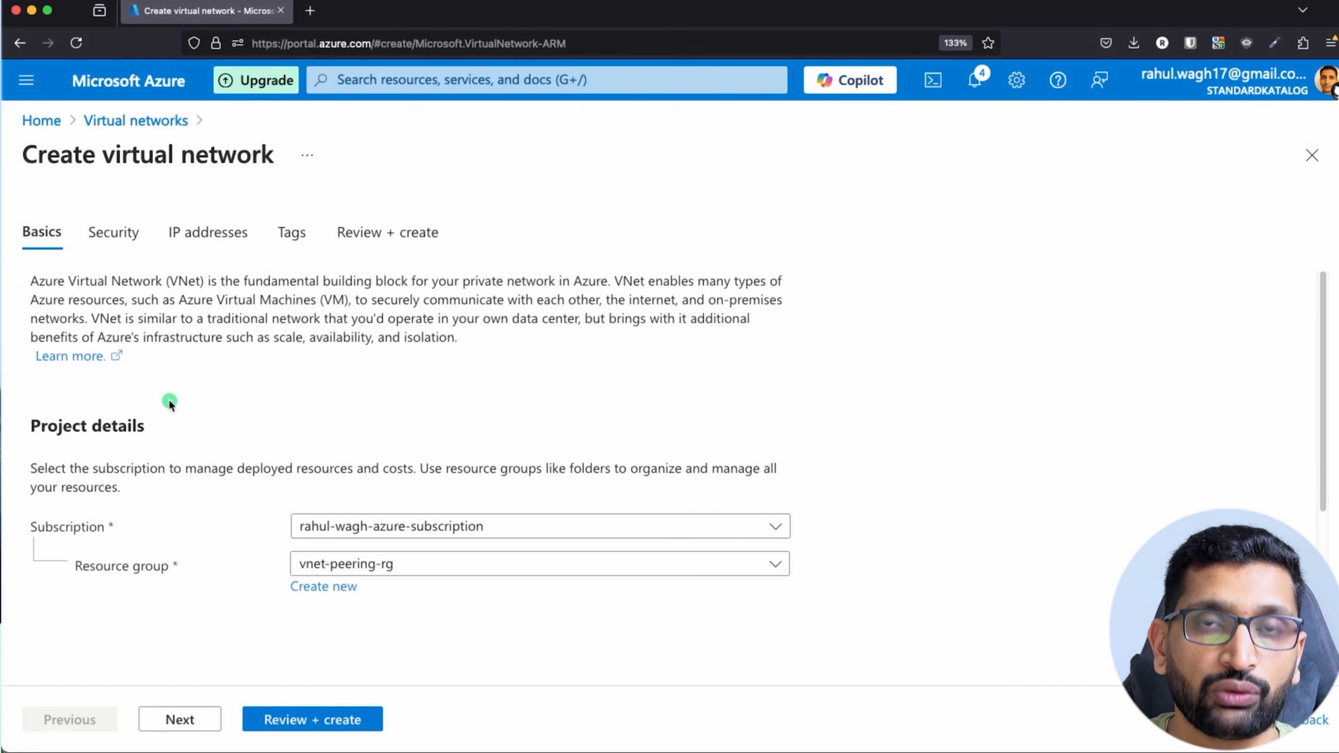
Enter test-demo-vnet-europe-north as the name of the new virtual network.
{"action": "scroll", "coordinate": [358, 527], "scroll_direction": "down", "scroll_amount": 3}
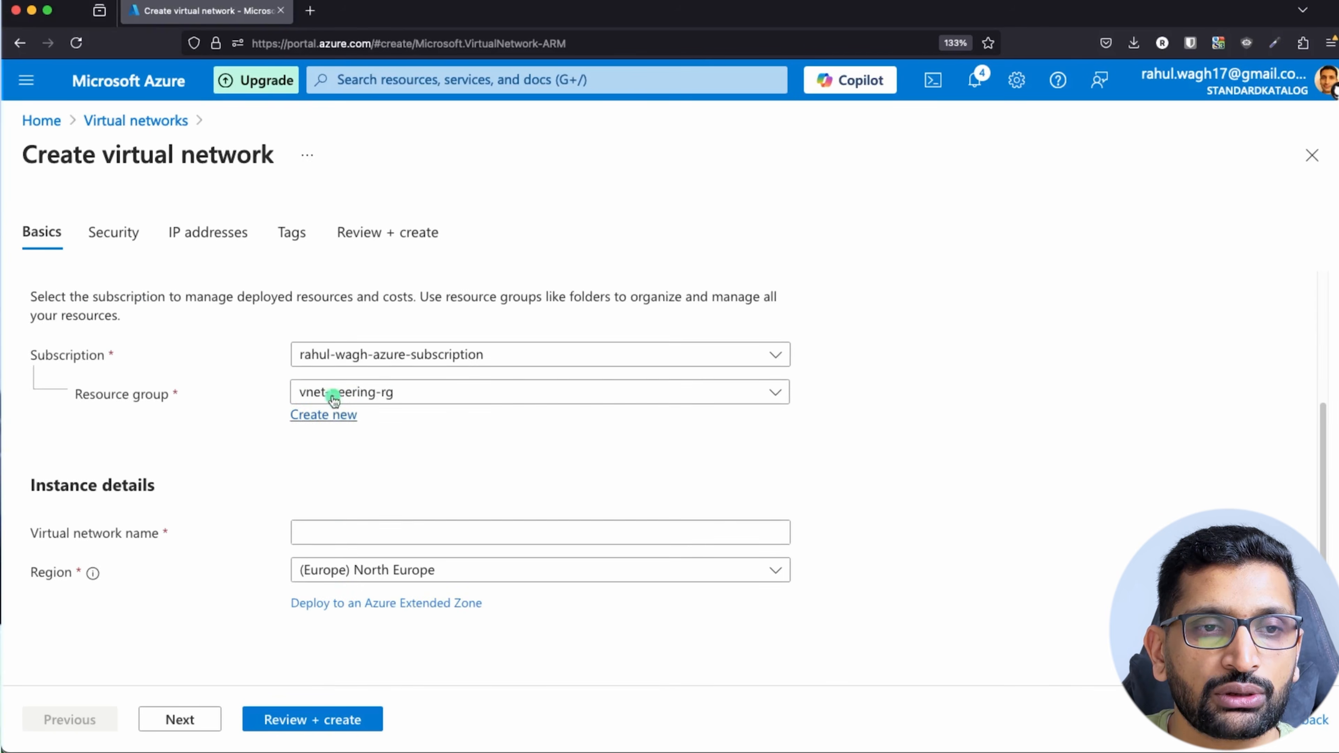
{"action": "left_click", "coordinate": [327, 530]}
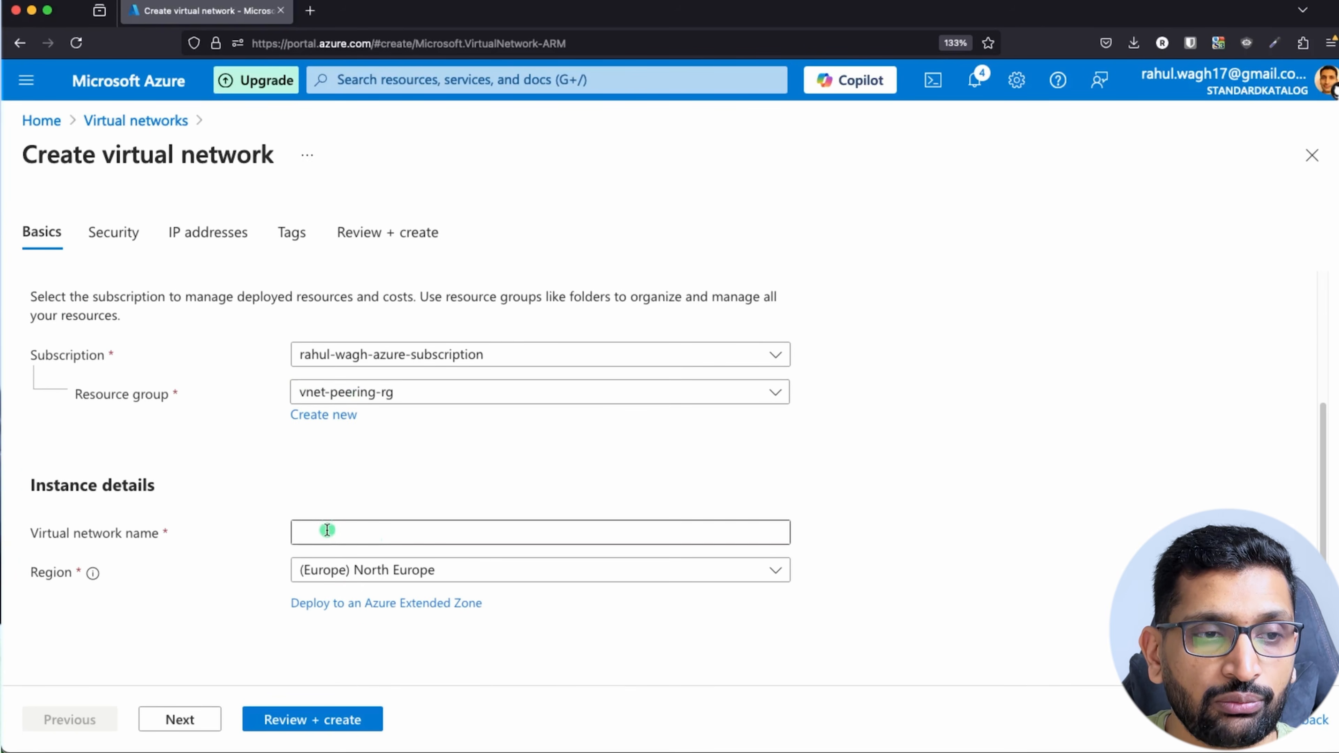
{"action": "type", "text": "test"}
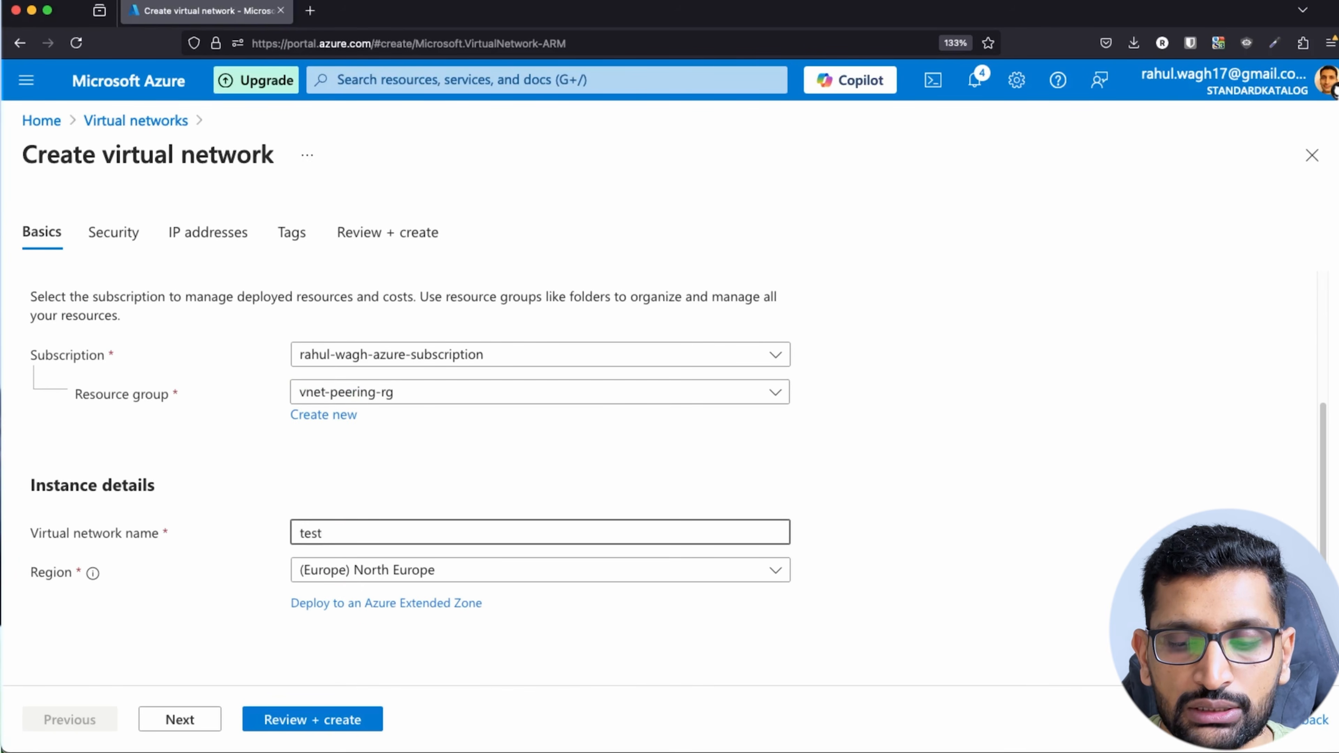
{"action": "type", "text": "-demo-"}
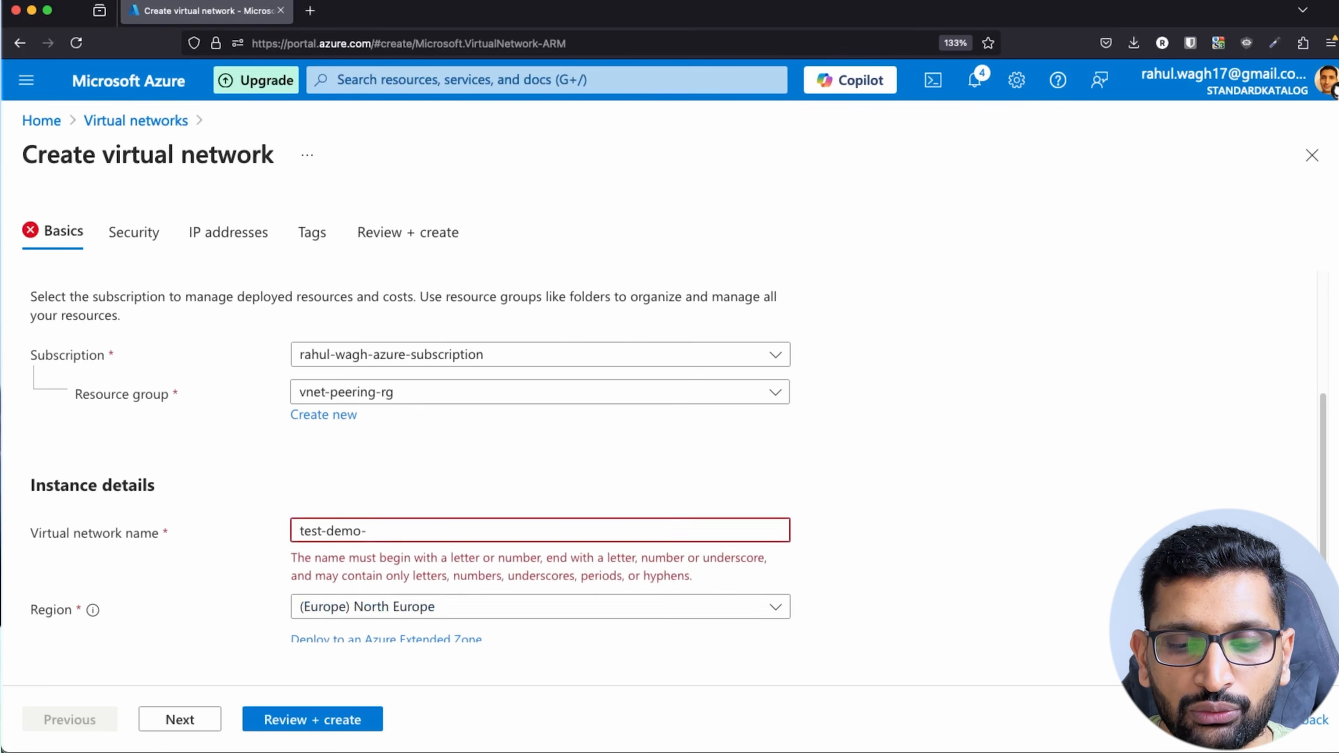
{"action": "type", "text": "vnet-europe-north"}
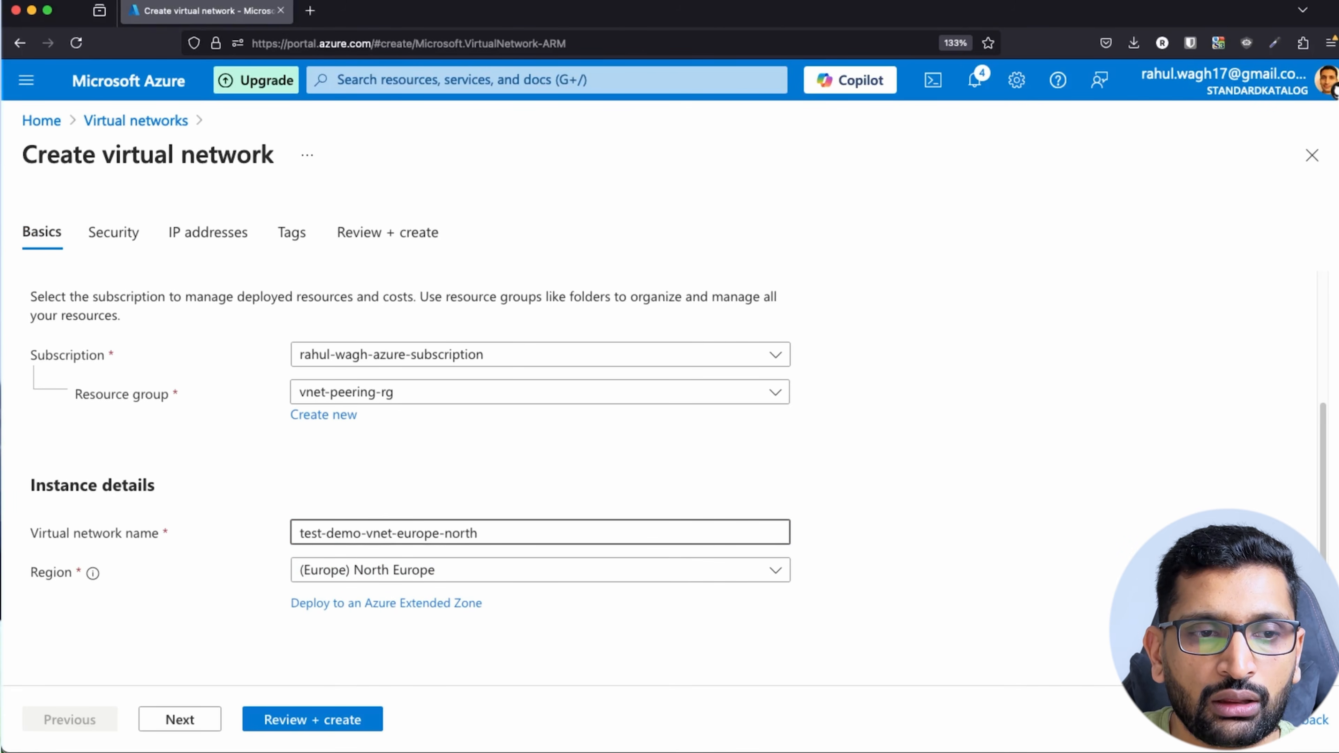
{"action": "left_click", "coordinate": [219, 675]}
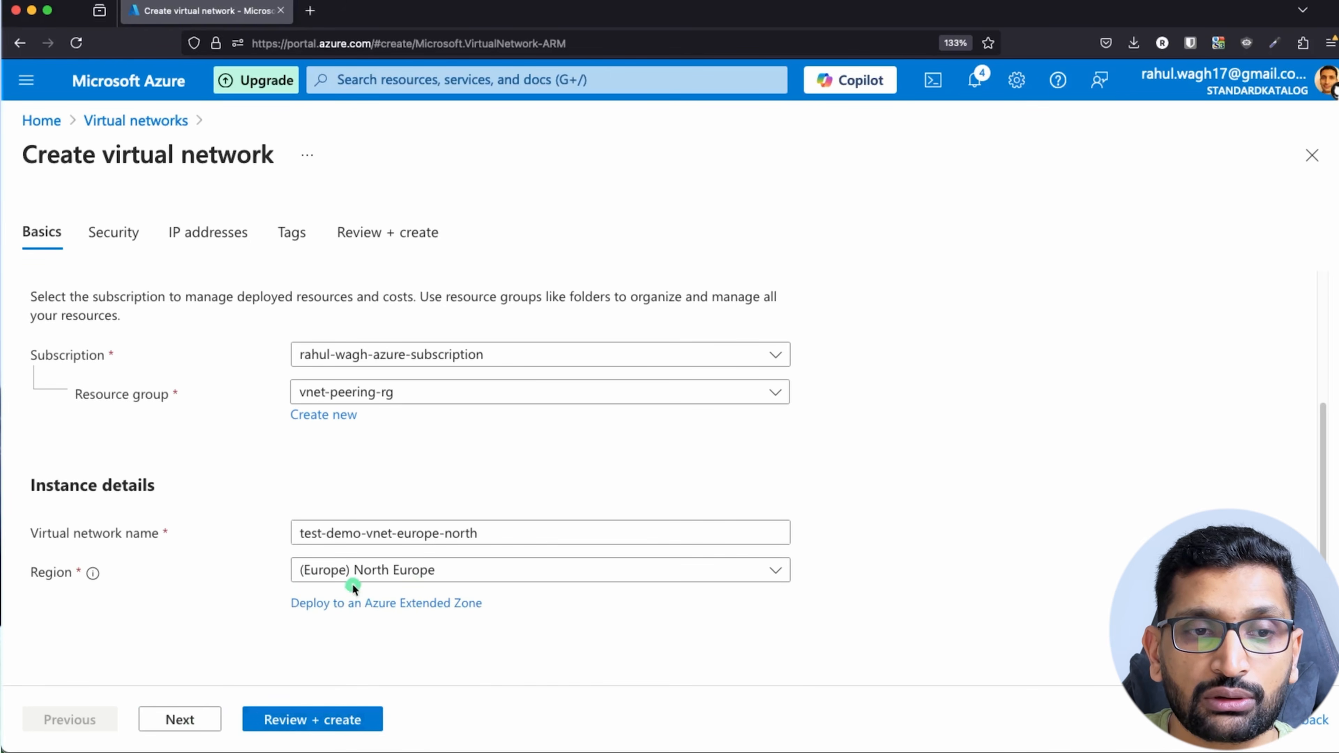
Proceed through the security settings without enabling any options and bring up the address space in the IP address settings.
{"action": "left_click", "coordinate": [187, 721]}
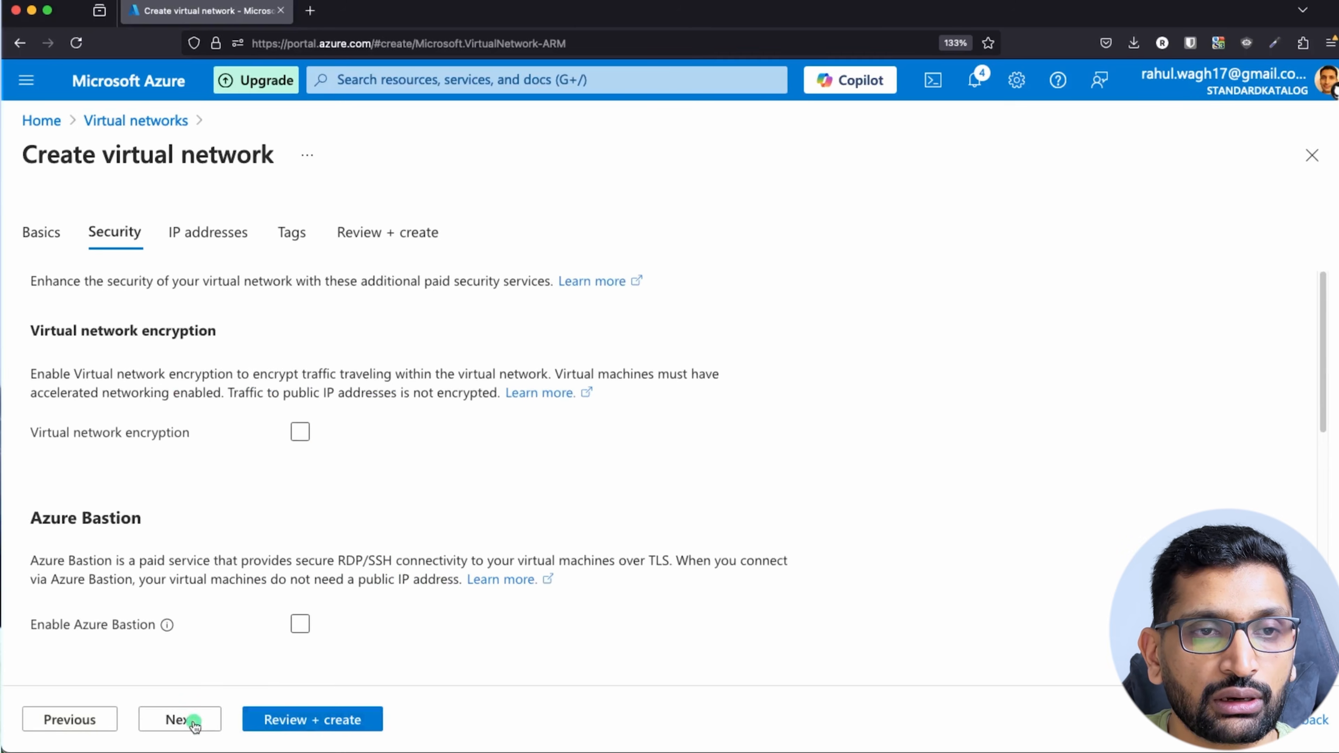
{"action": "scroll", "coordinate": [248, 612], "scroll_direction": "down", "scroll_amount": 5}
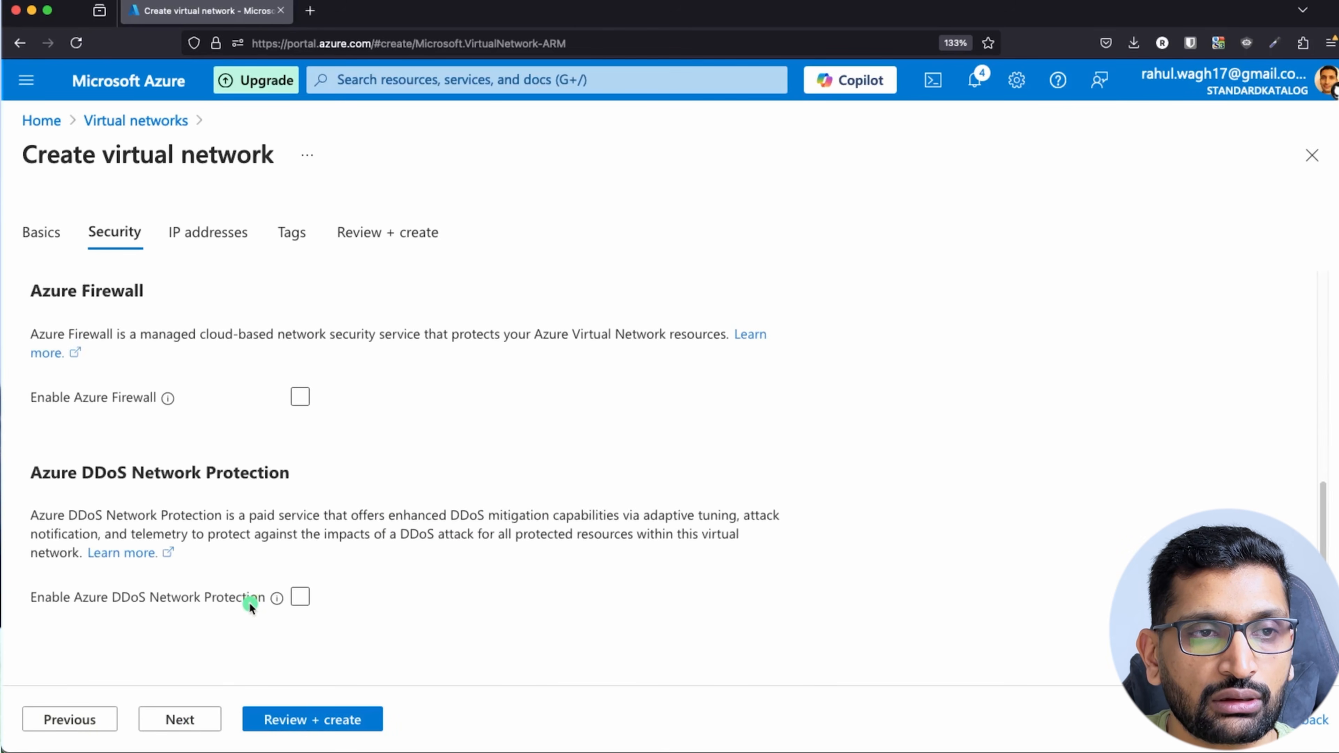
{"action": "left_click", "coordinate": [190, 726]}
{"action": "scroll", "coordinate": [255, 590], "scroll_direction": "down", "scroll_amount": 2}
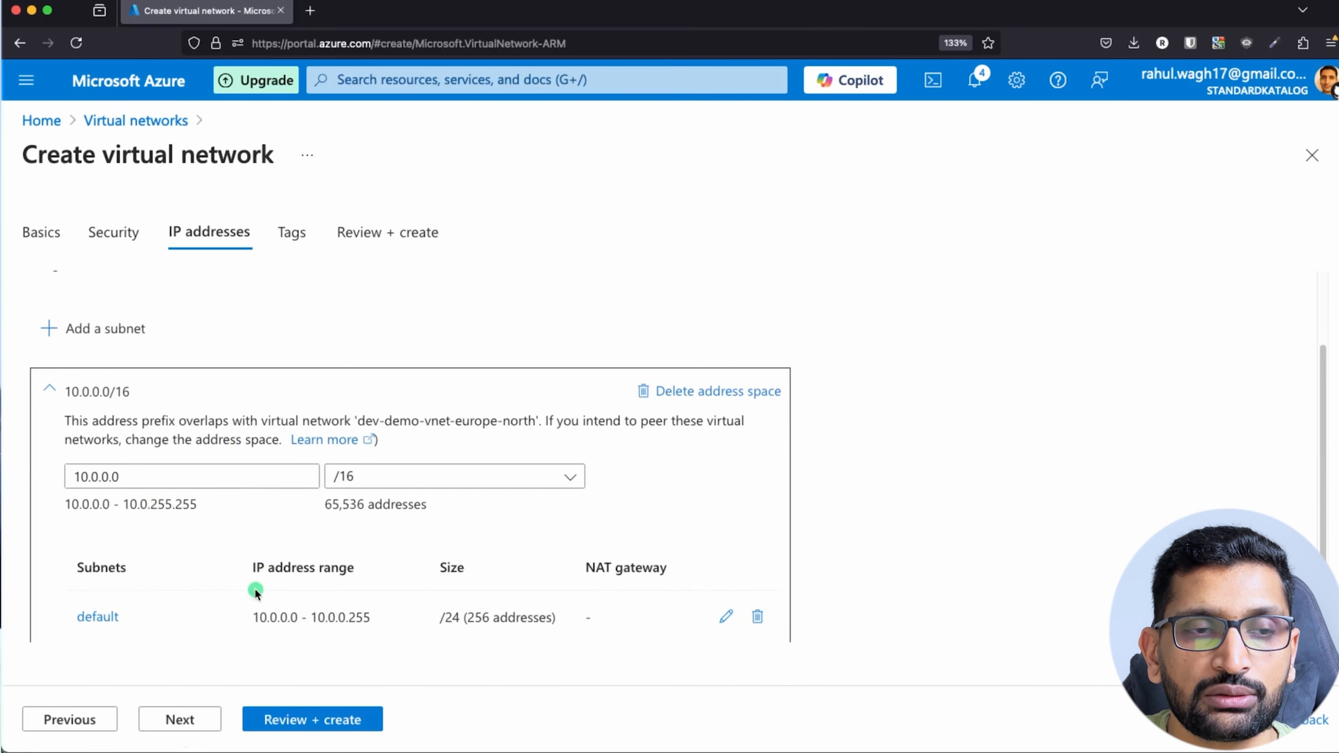
Switch to the VNet peering diagram to check the test network's address range, and return to the Azure portal.
{"action": "left_click", "coordinate": [91, 478]}
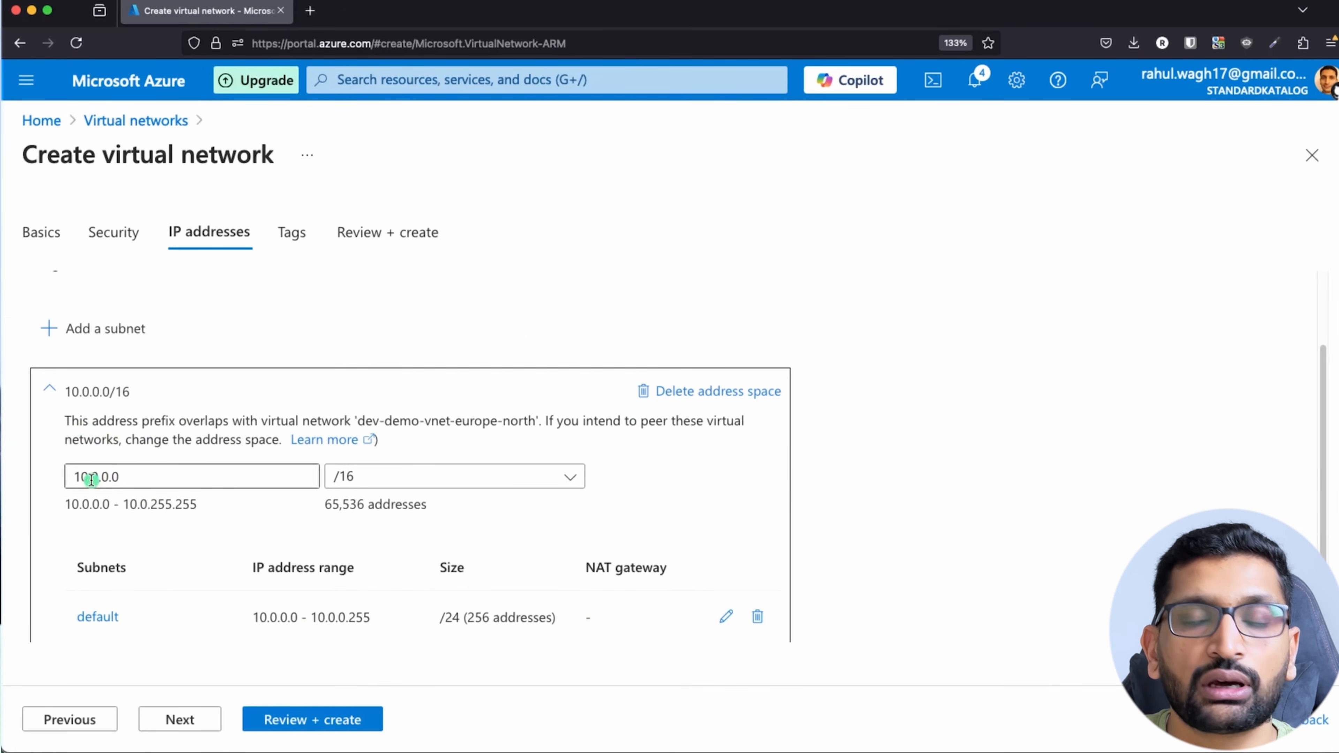
{"action": "key", "text": "super+Tab"}
{"action": "key", "text": "super+Tab"}
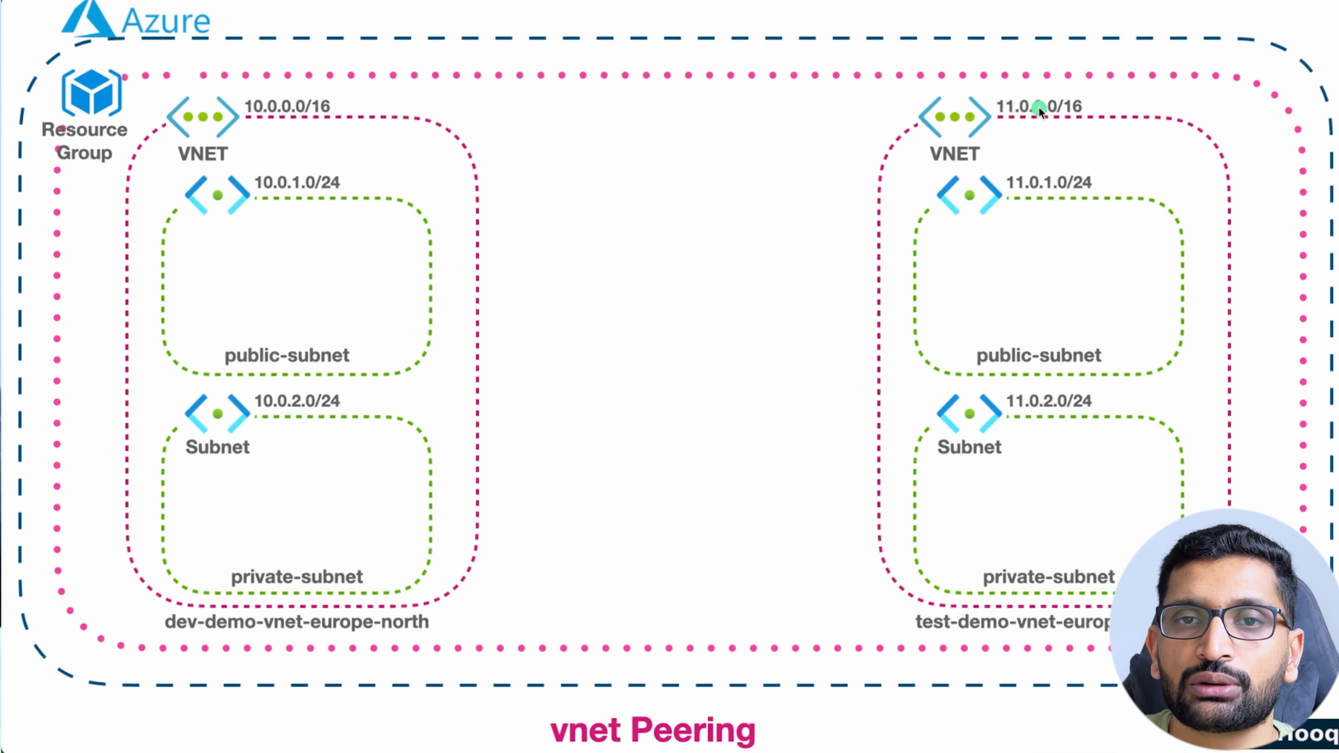
{"action": "key", "text": "super+Tab"}
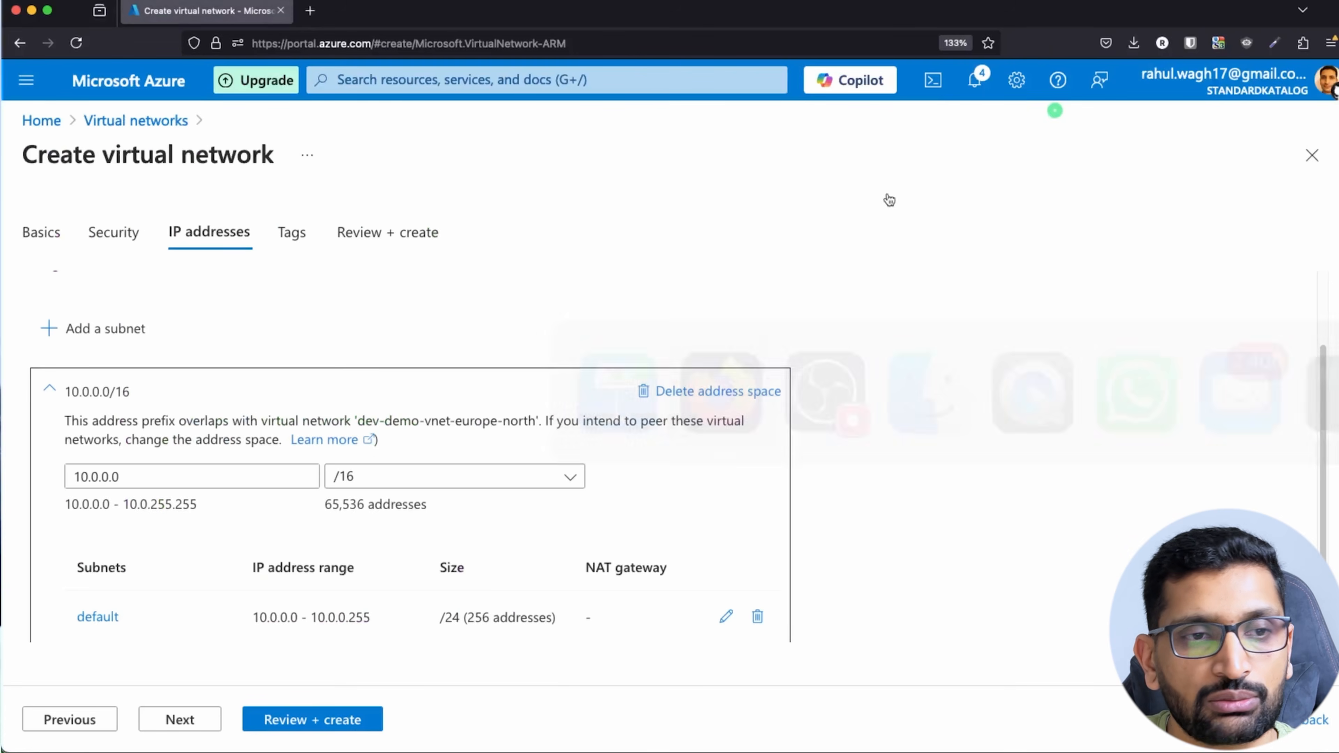
Change the virtual network's address space to 11.0.0.0/16 and delete its default subnet.
{"action": "left_click", "coordinate": [79, 477]}
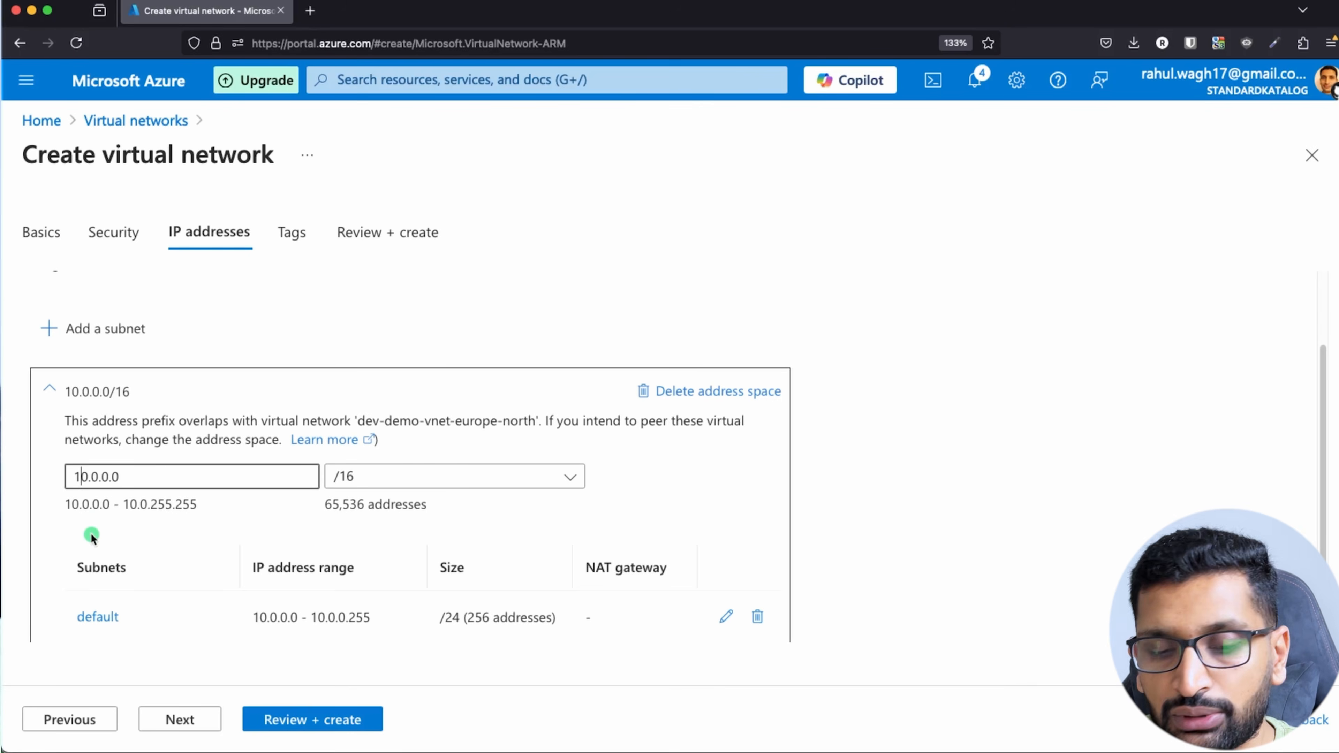
{"action": "key", "text": "Delete"}
{"action": "type", "text": "1"}
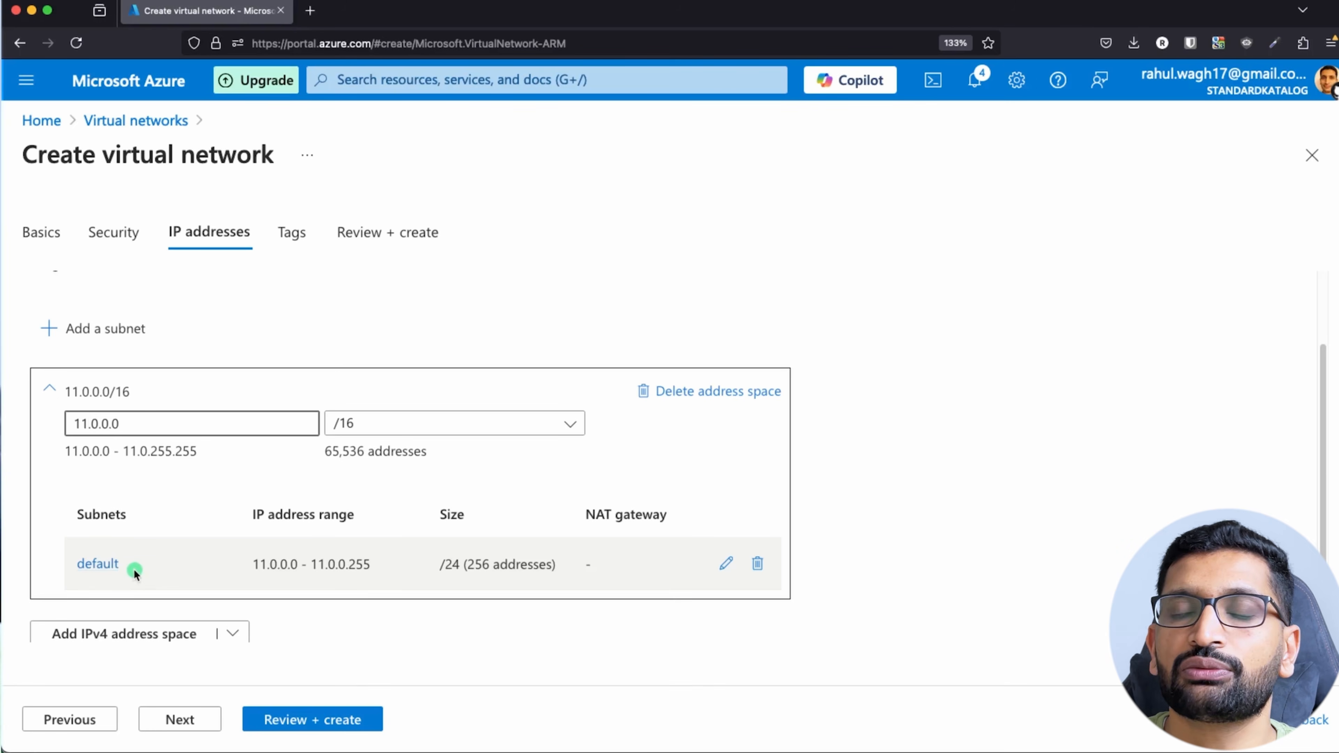
{"action": "left_click", "coordinate": [754, 564]}
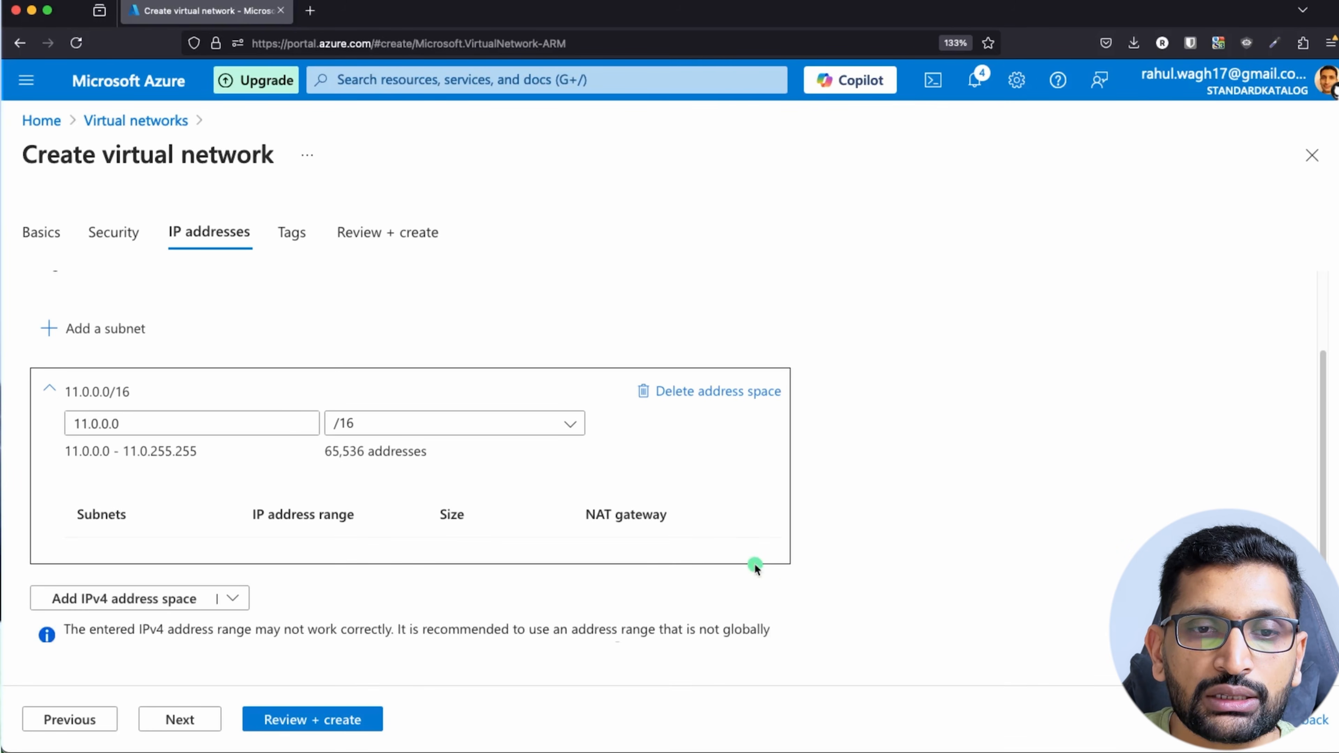
Skip the tags and create the test-demo-vnet-europe-north virtual network.
{"action": "left_click", "coordinate": [189, 723]}
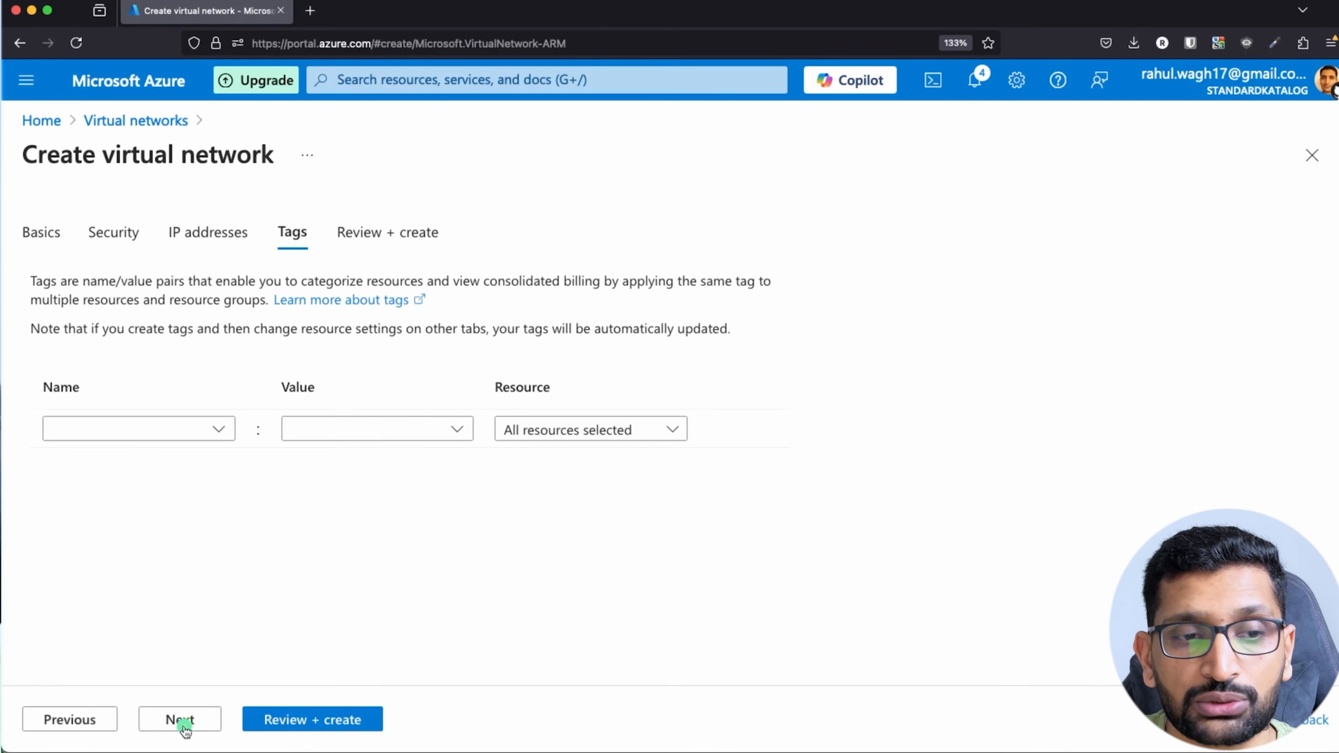
{"action": "left_click", "coordinate": [186, 724]}
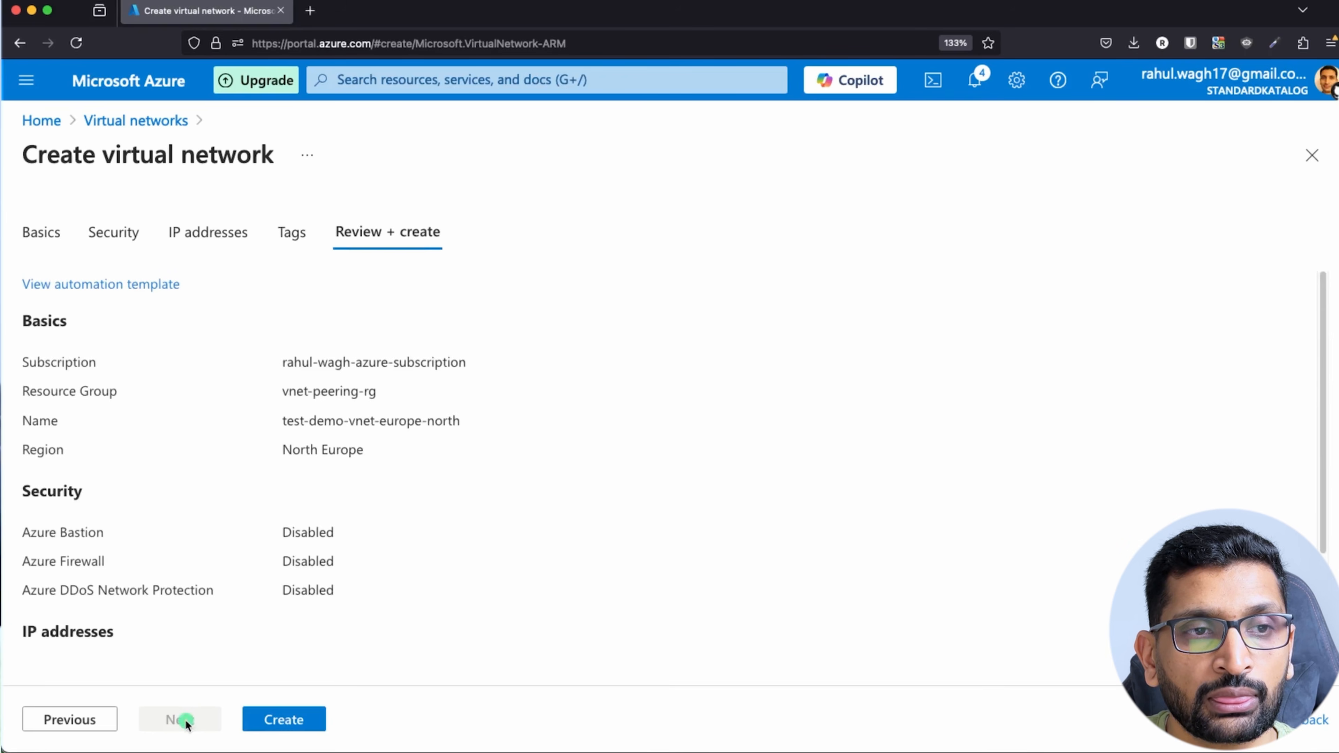
{"action": "left_click", "coordinate": [285, 724]}
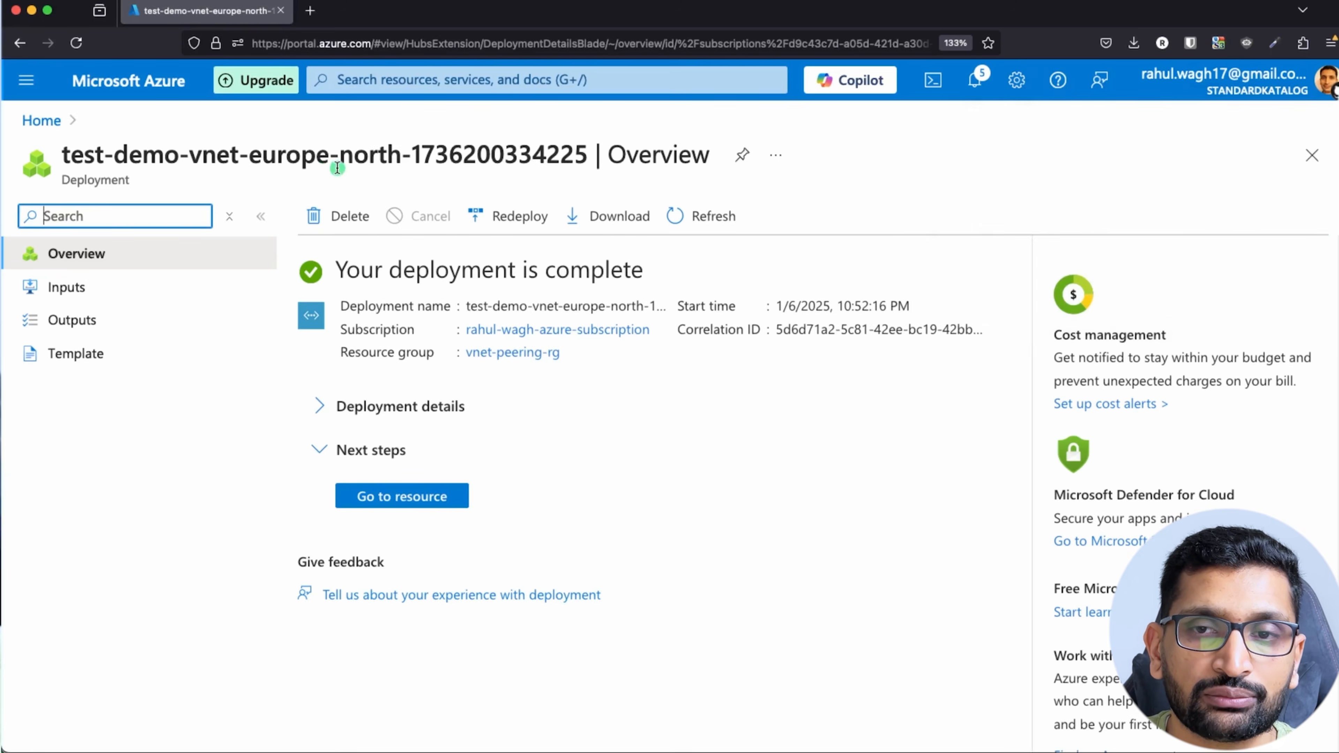
Switch to the VNet peering diagram in Keynote.
{"action": "key", "text": "super+Tab"}
{"action": "key", "text": "super+Tab"}
{"action": "key", "text": "super+Tab"}
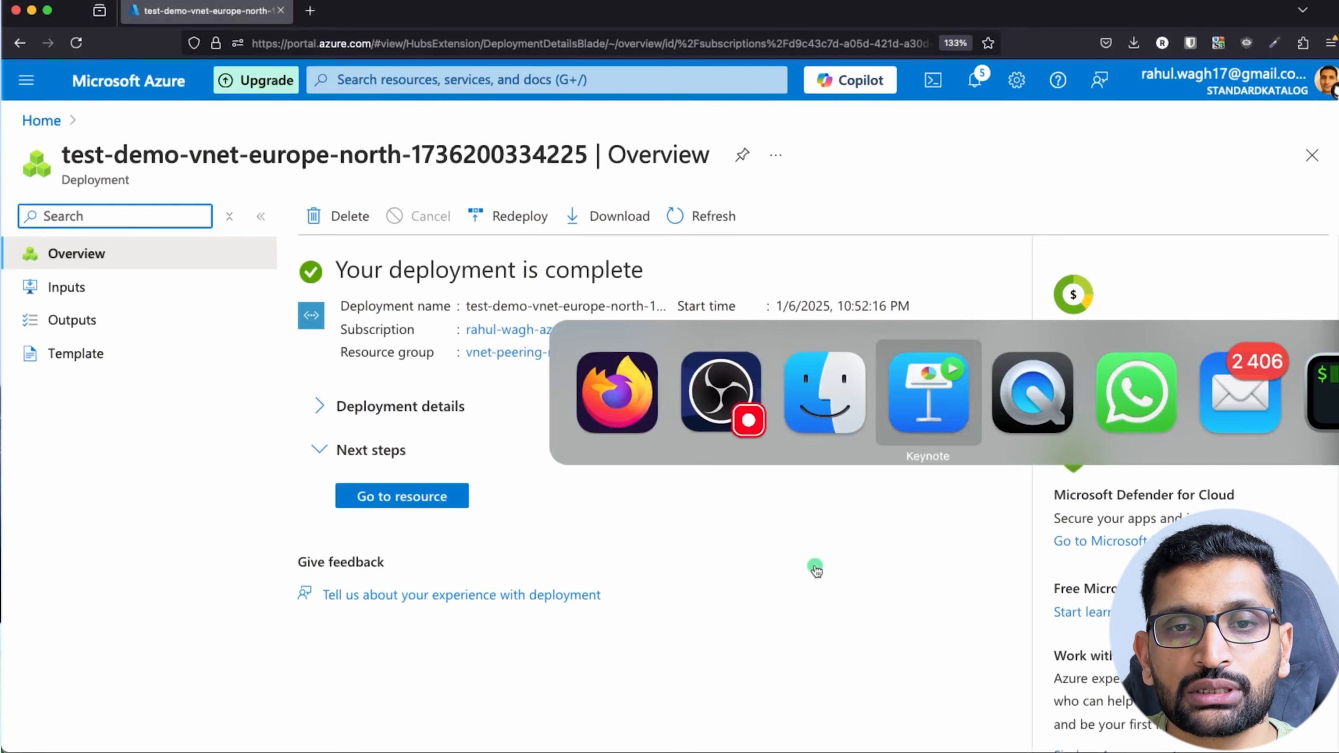
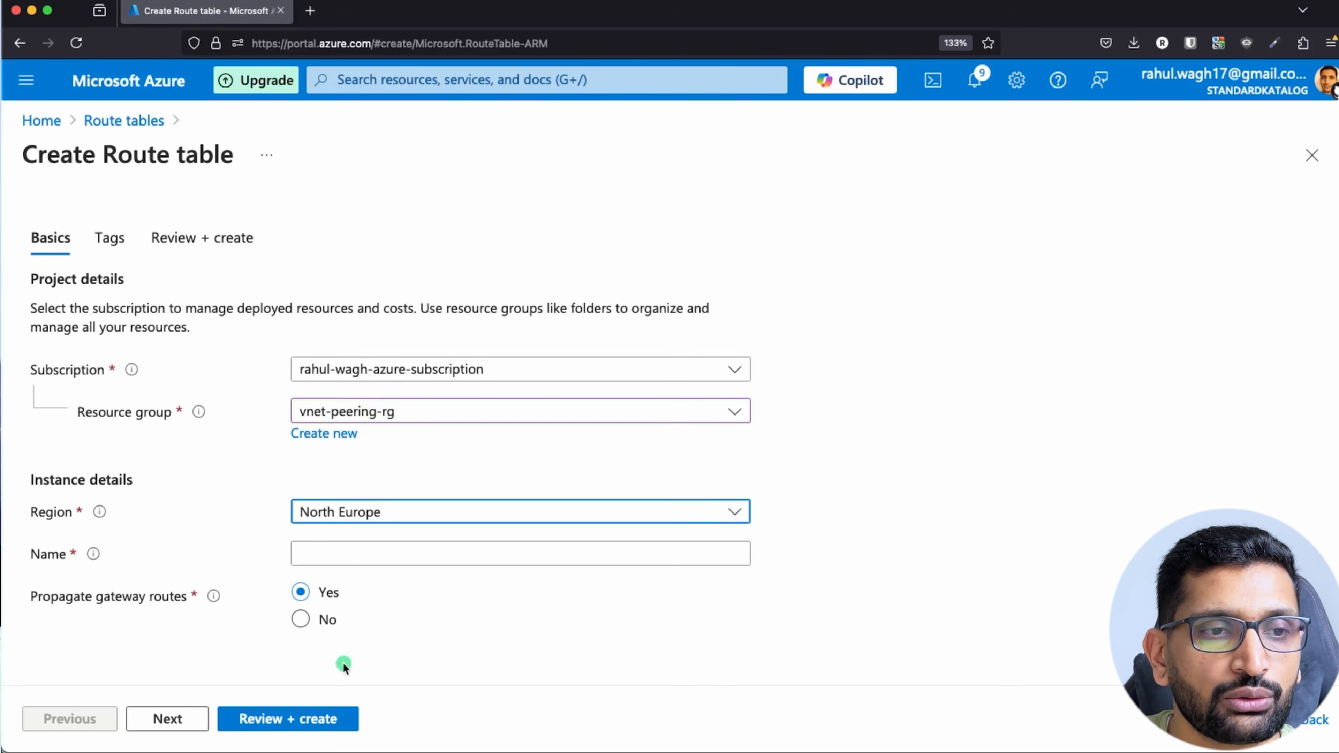
Name the route table dev-demo-public-rt, skip the tags and create it.
{"action": "left_click", "coordinate": [311, 553]}
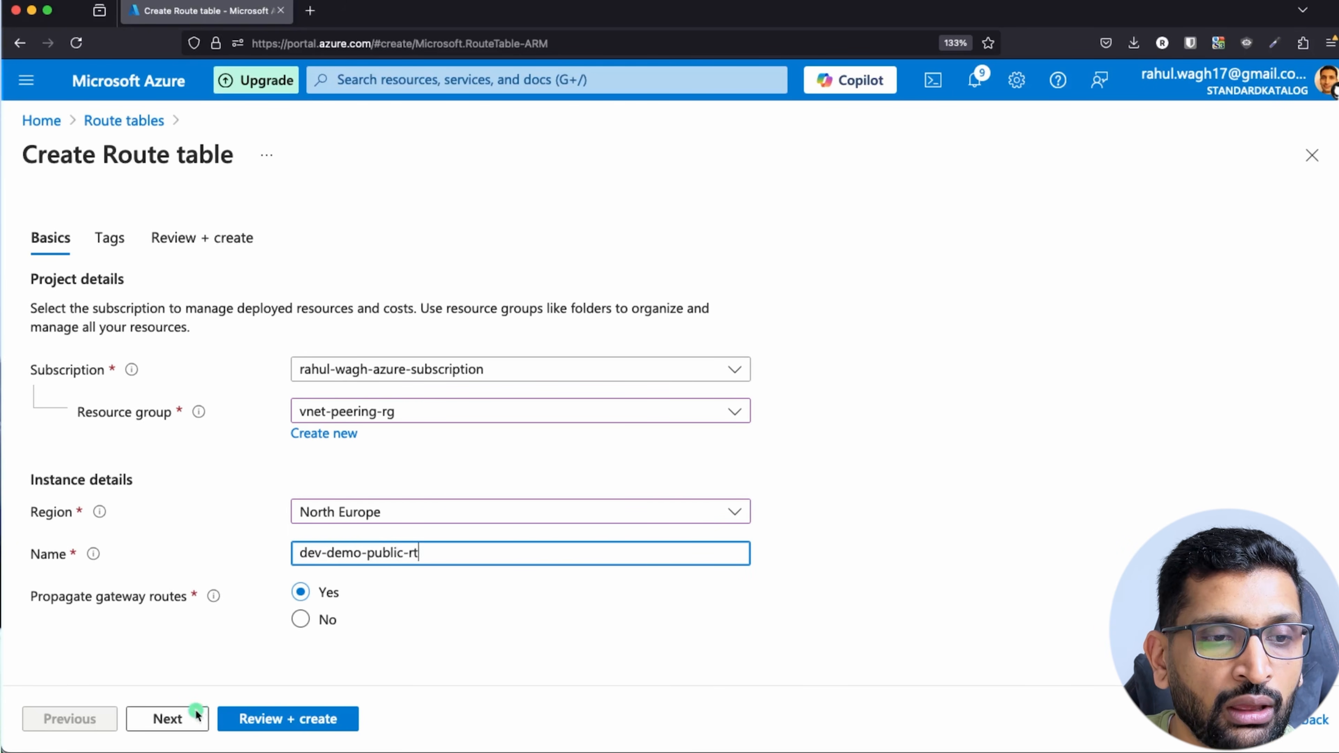
{"action": "left_click", "coordinate": [179, 721]}
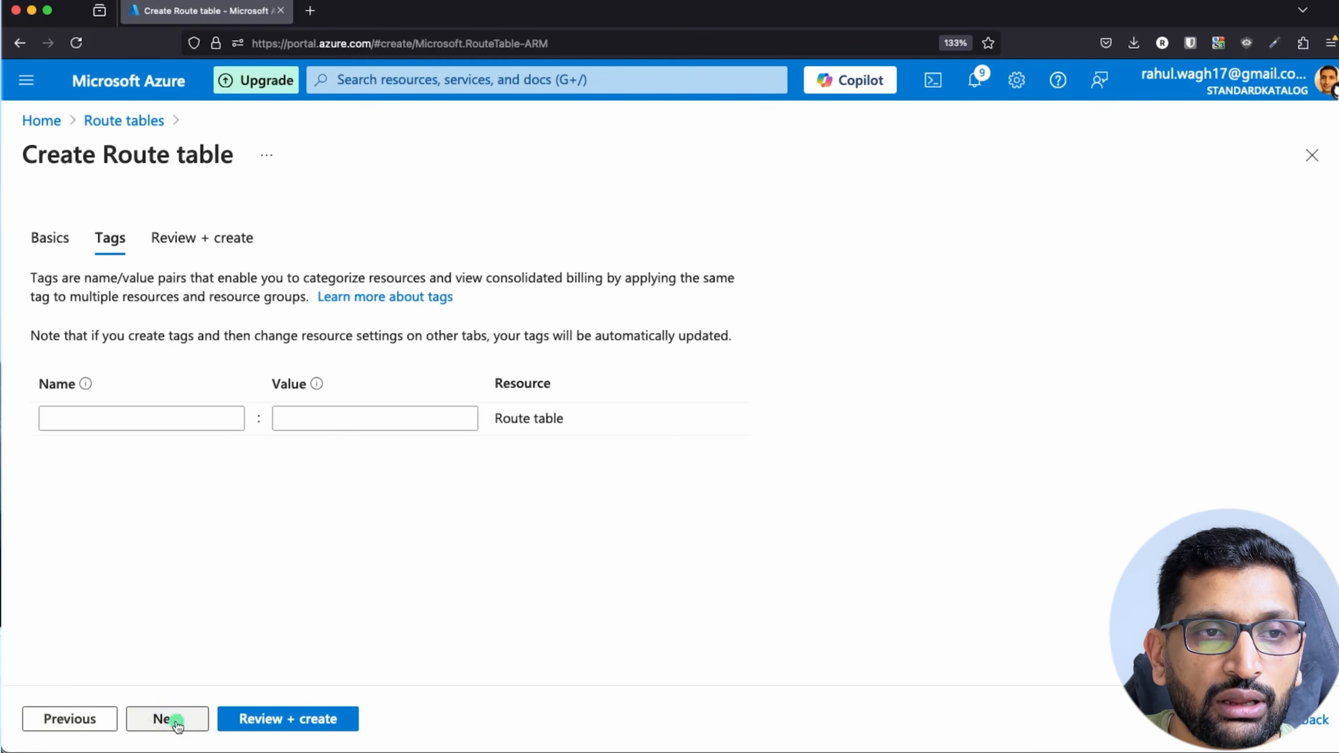
{"action": "left_click", "coordinate": [179, 722]}
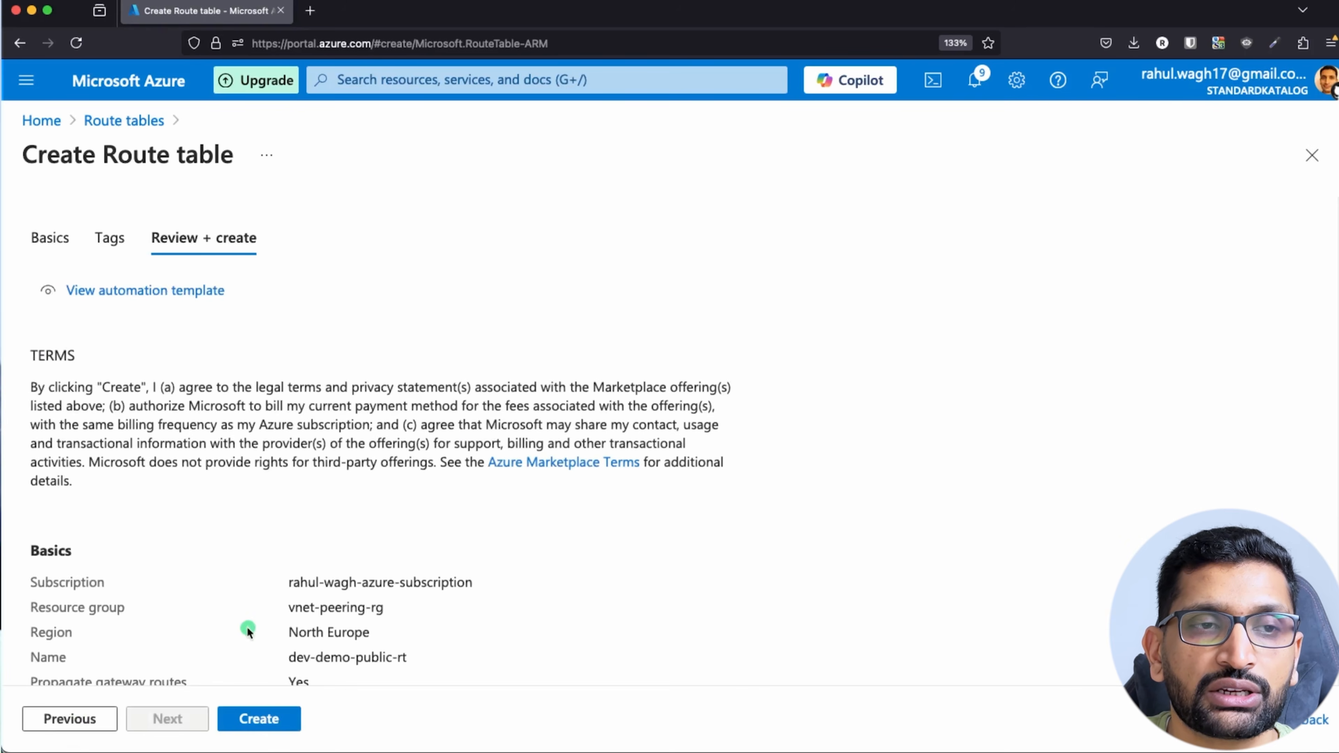
{"action": "left_click", "coordinate": [257, 718]}
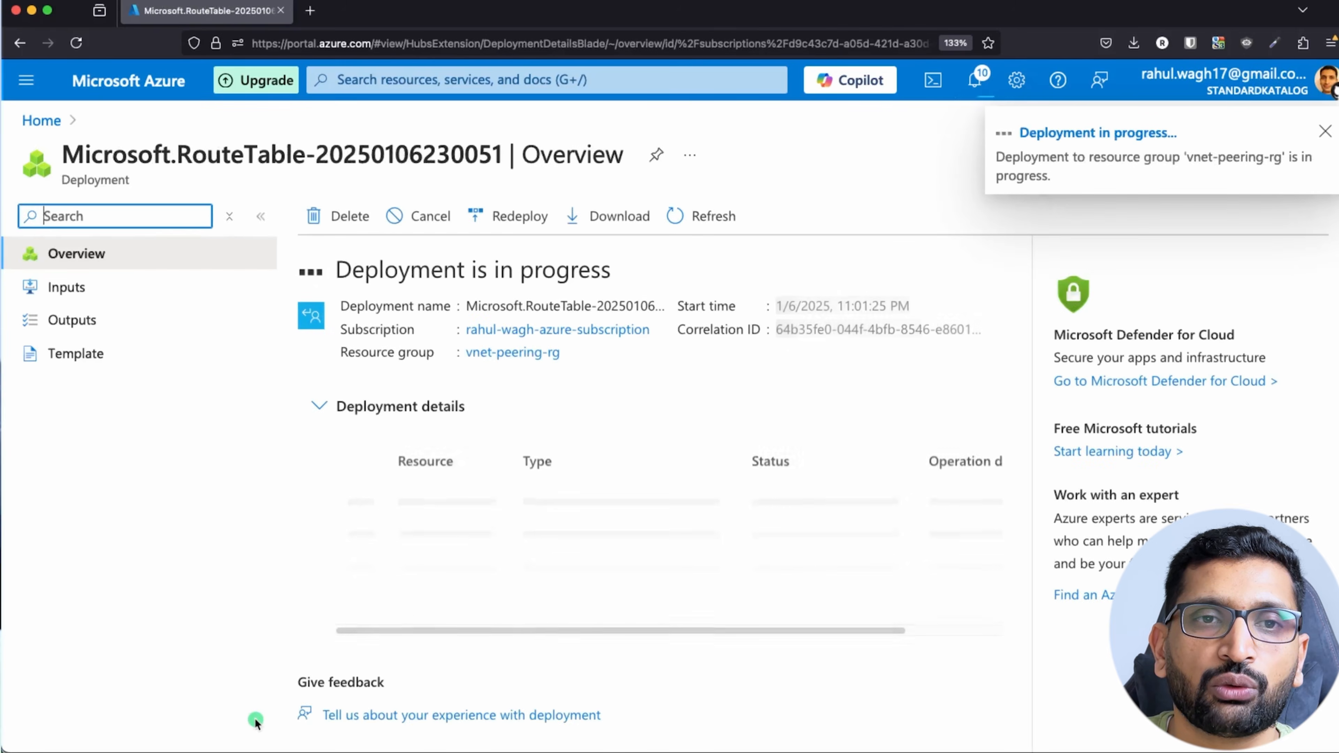
Switch to the peering diagram, circle the dev network's public-subnet route table in red, and return to the Azure portal.
{"action": "key", "text": "super+Tab"}
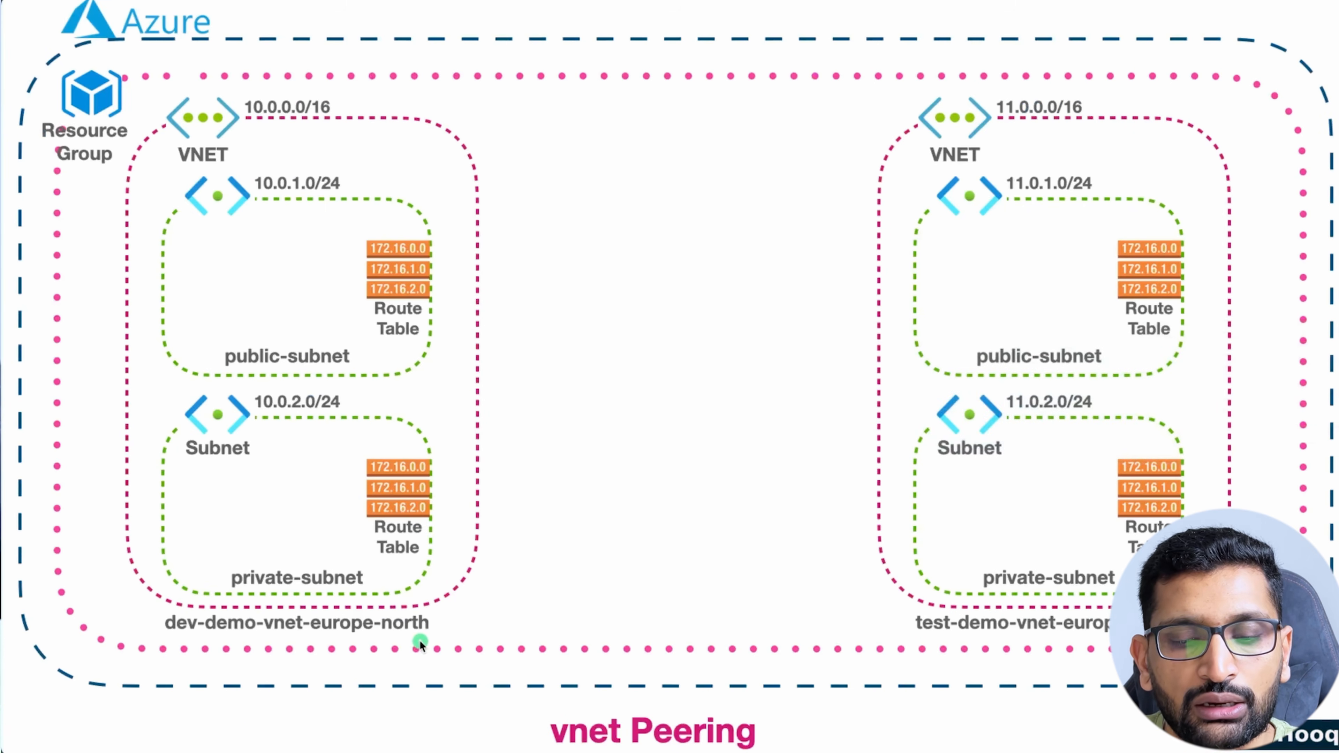
{"action": "key", "text": "4"}
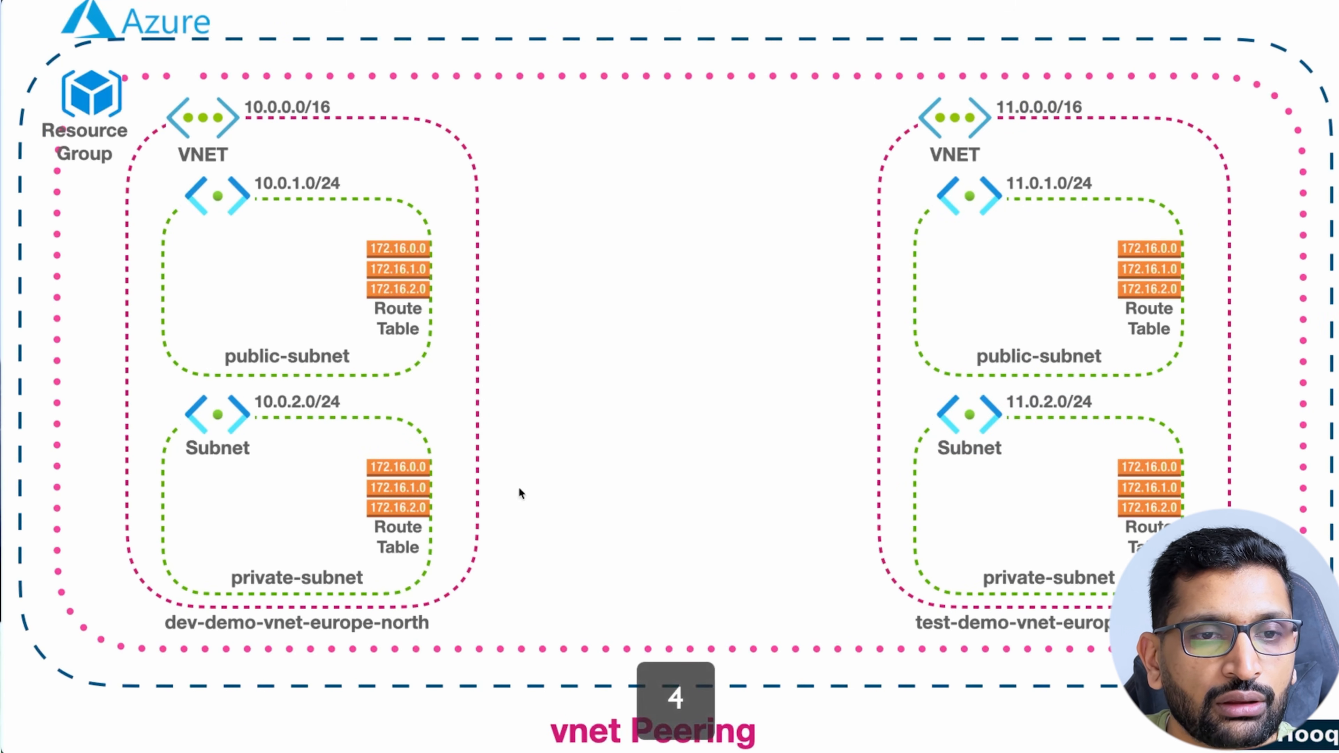
{"action": "mouse_move", "coordinate": [447, 220]}
{"action": "left_mouse_down"}
{"action": "mouse_move", "coordinate": [299, 213]}
{"action": "mouse_move", "coordinate": [438, 364]}
{"action": "mouse_move", "coordinate": [418, 214]}
{"action": "left_mouse_up"}
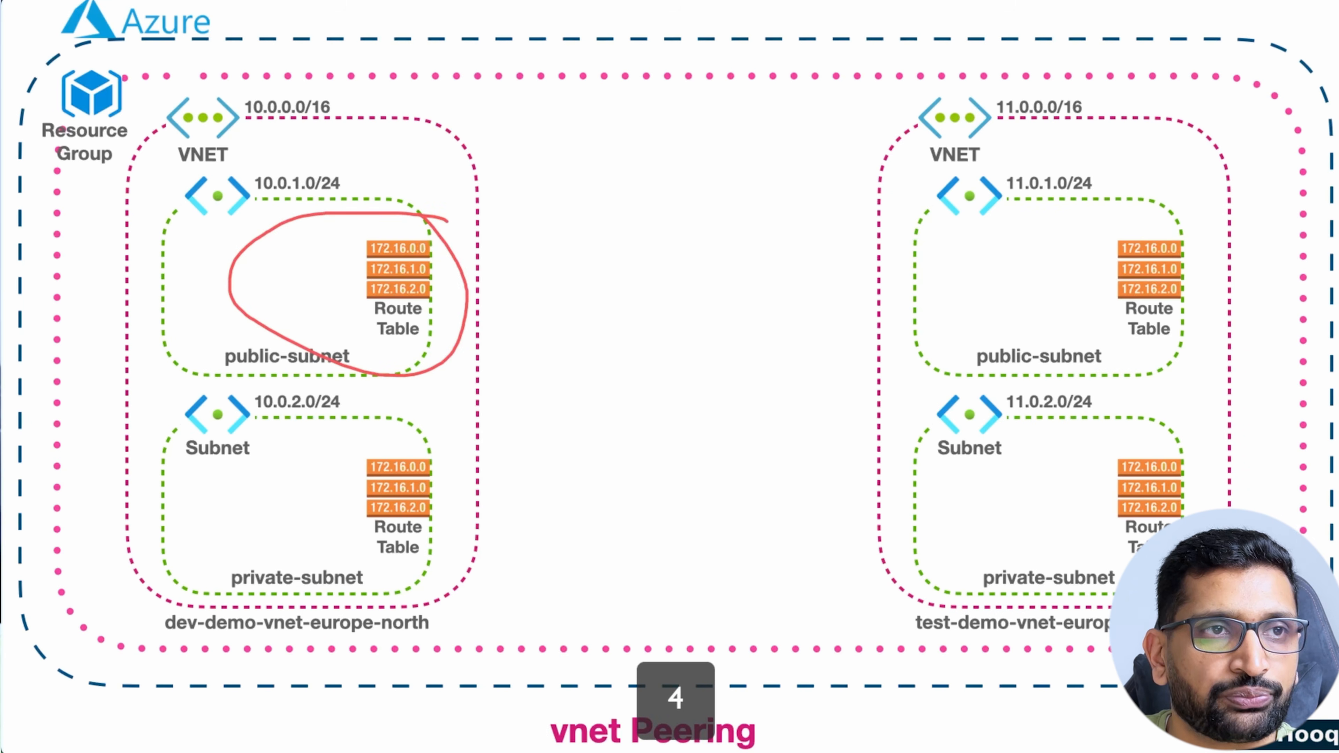
{"action": "key", "text": "super+Tab"}
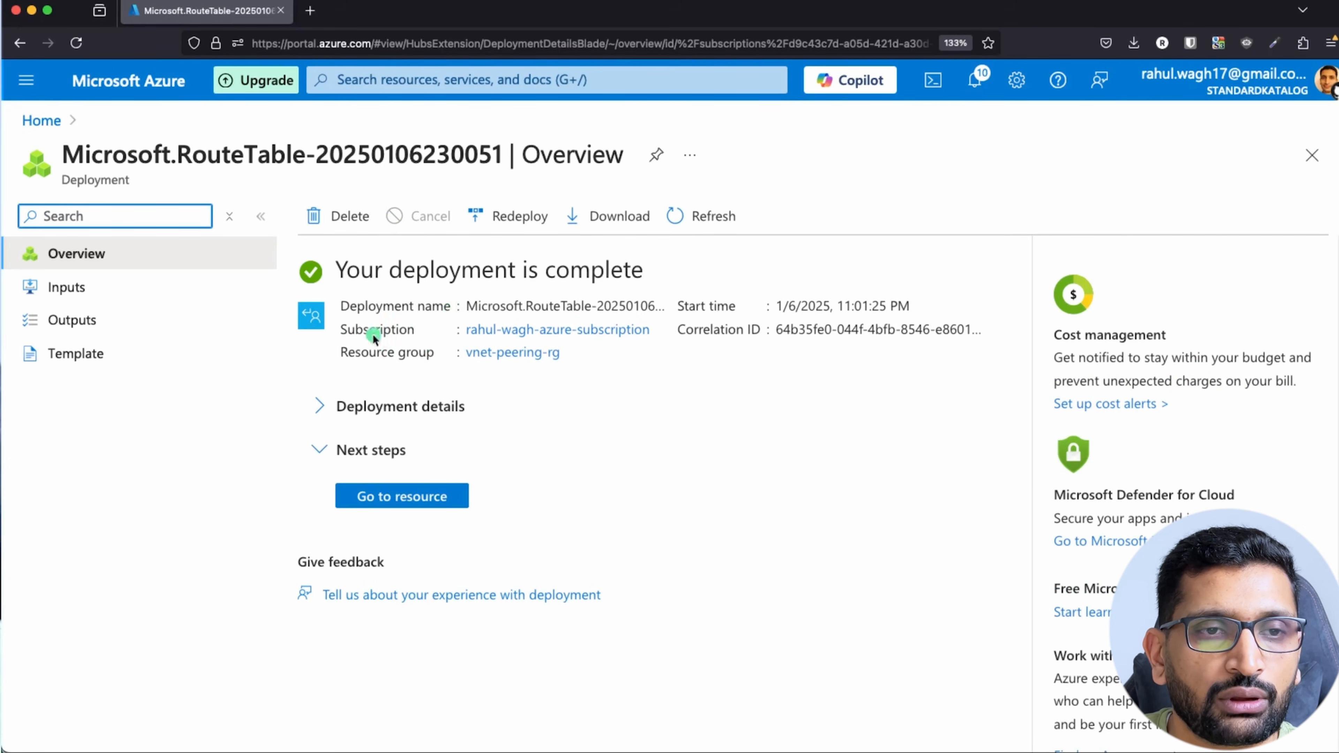
Search for route and open the Route tables service.
{"action": "left_click_drag", "start_coordinate": [643, 274], "coordinate": [332, 273]}
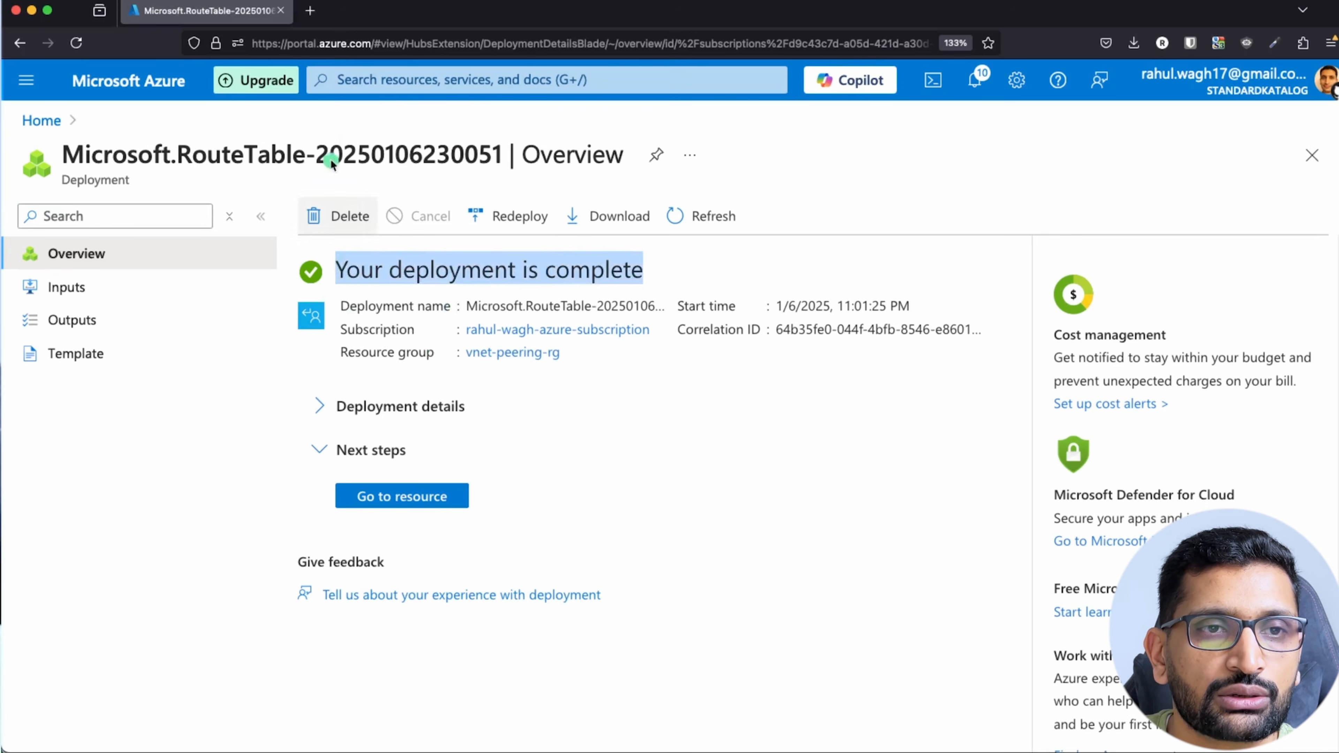
{"action": "left_click", "coordinate": [338, 79]}
{"action": "type", "text": "route"}
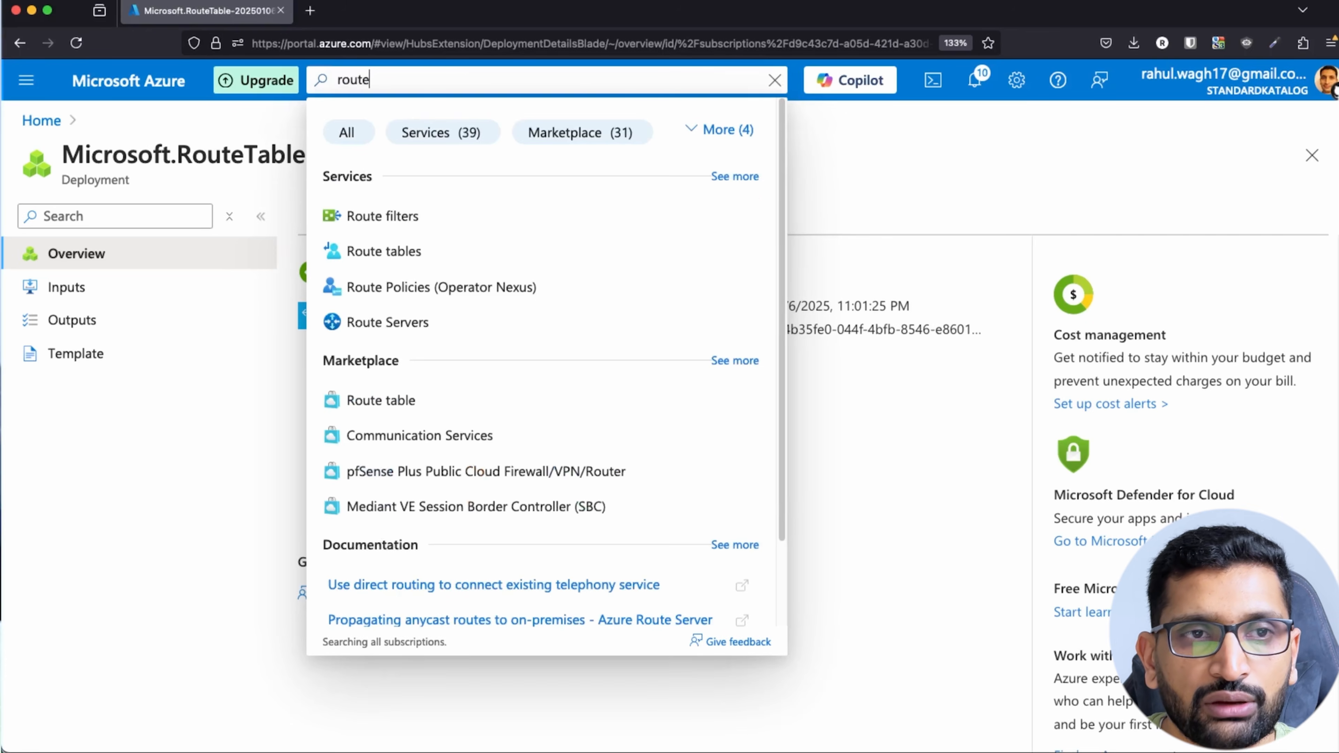
{"action": "left_click", "coordinate": [430, 249]}
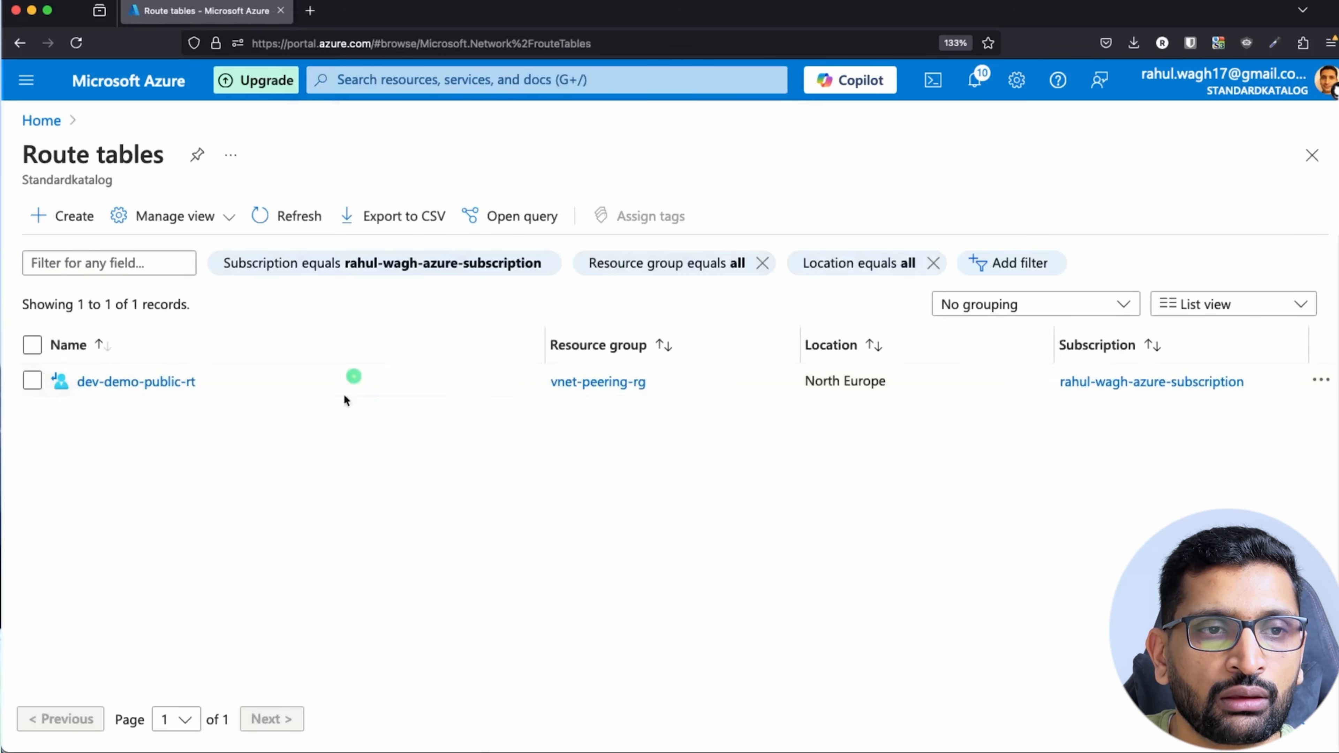
Start a new route table in resource group vnet-peering-rg with the region set to North Europe.
{"action": "left_click", "coordinate": [187, 390]}
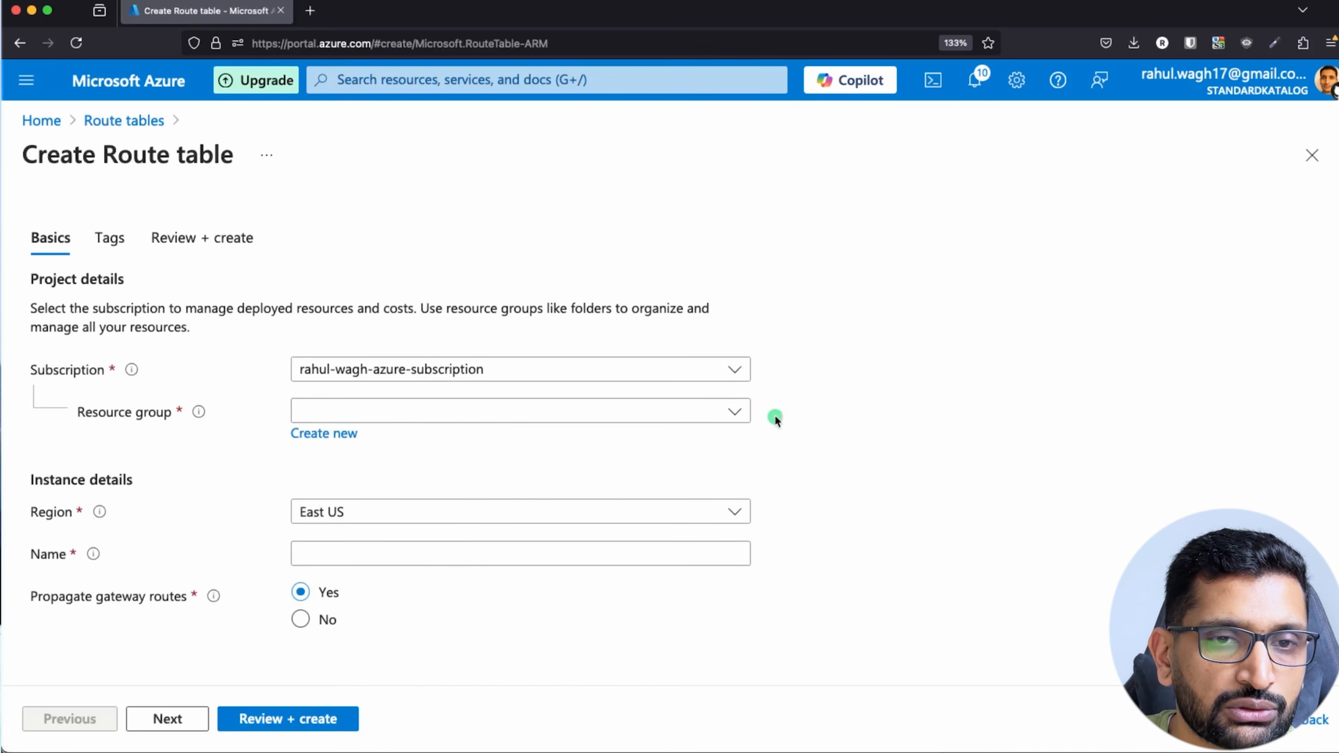
{"action": "left_click", "coordinate": [732, 417]}
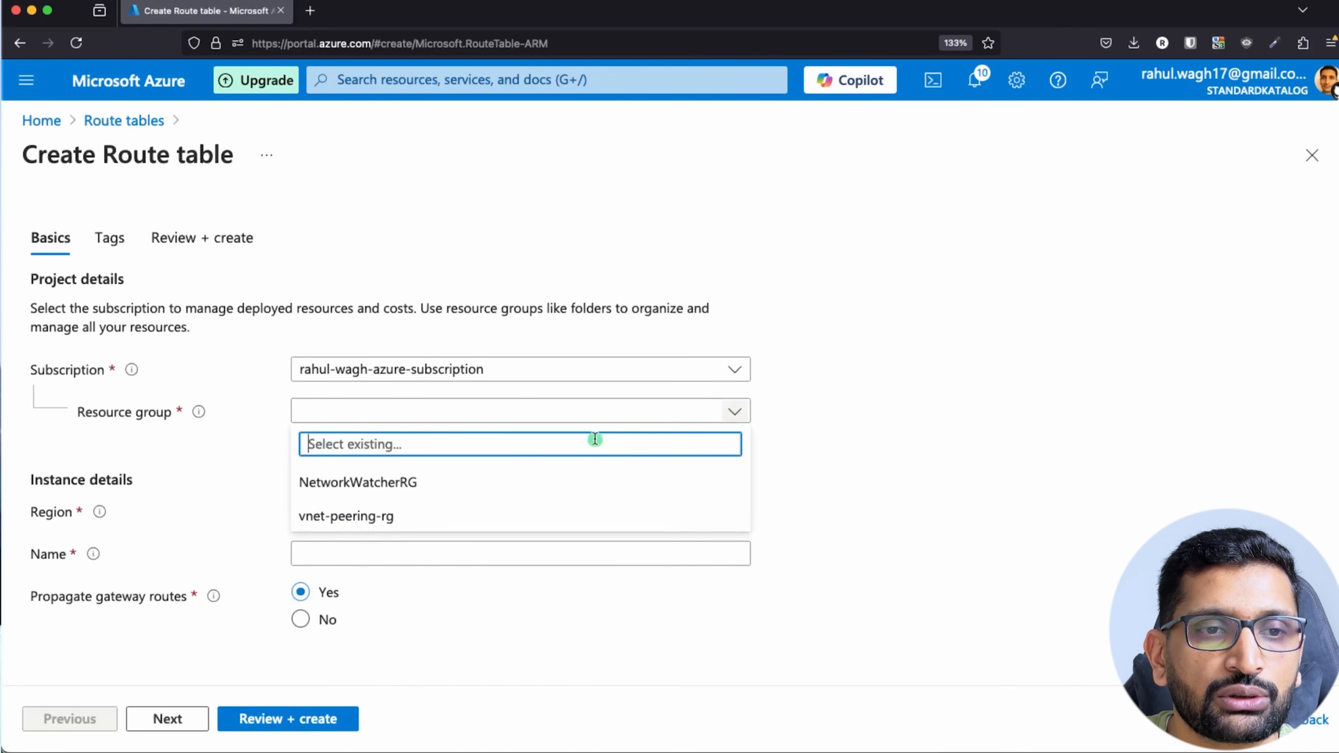
{"action": "left_click", "coordinate": [401, 515]}
{"action": "left_click", "coordinate": [403, 511]}
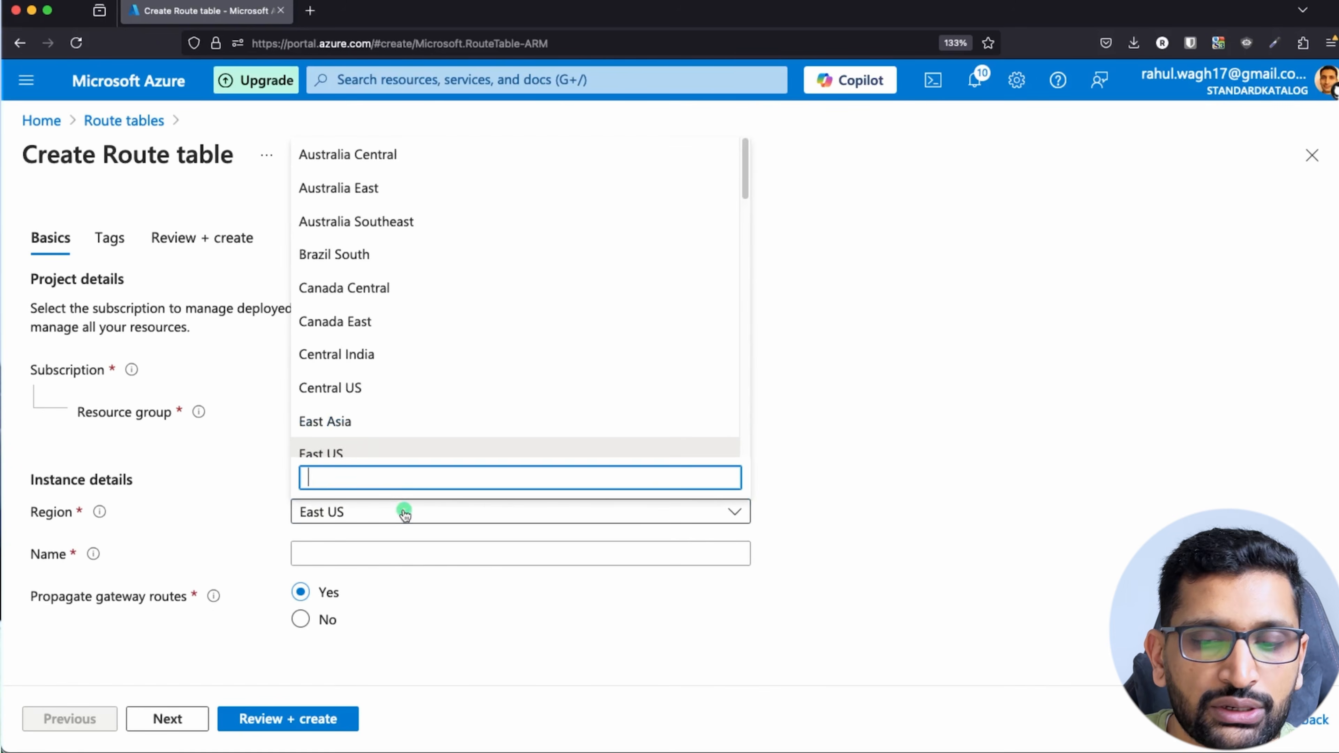
{"action": "type", "text": "north eu"}
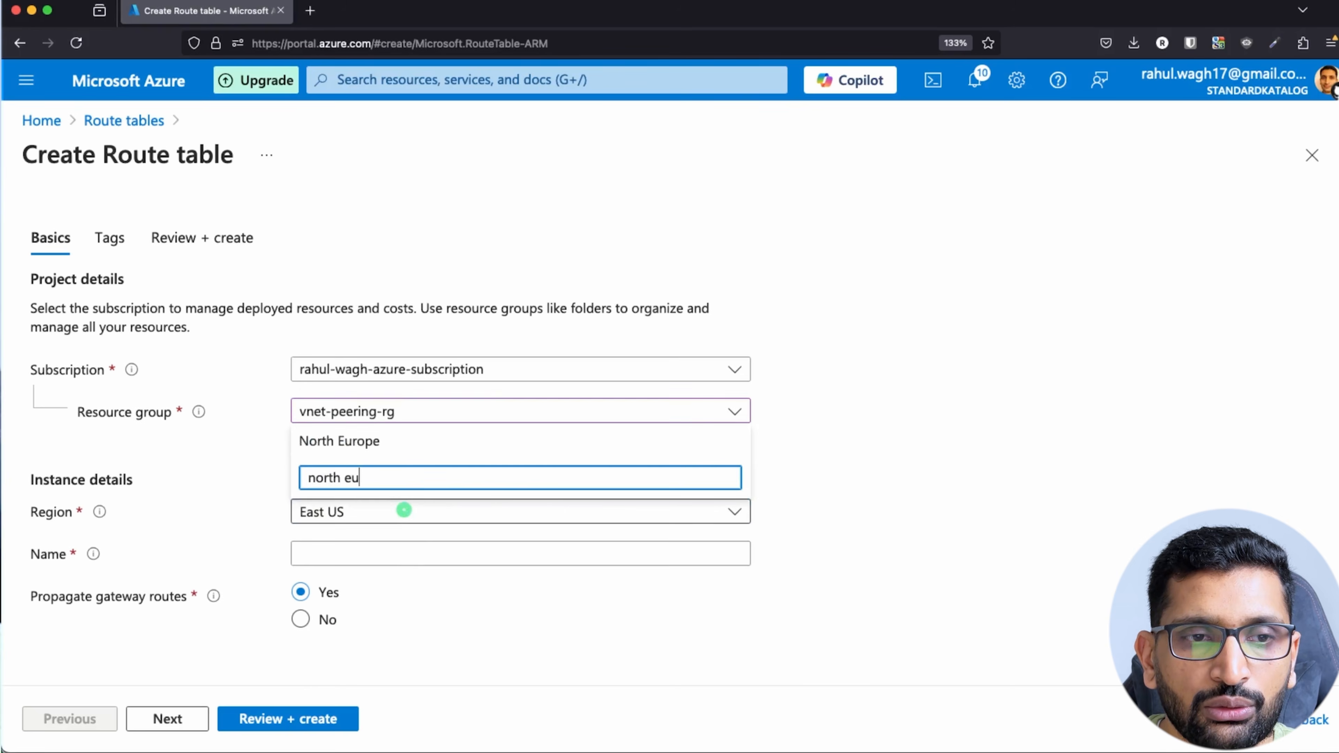
{"action": "left_click", "coordinate": [398, 442]}
Name the route table dev-demo-private-rt, then review and create it.
{"action": "left_click", "coordinate": [323, 551]}
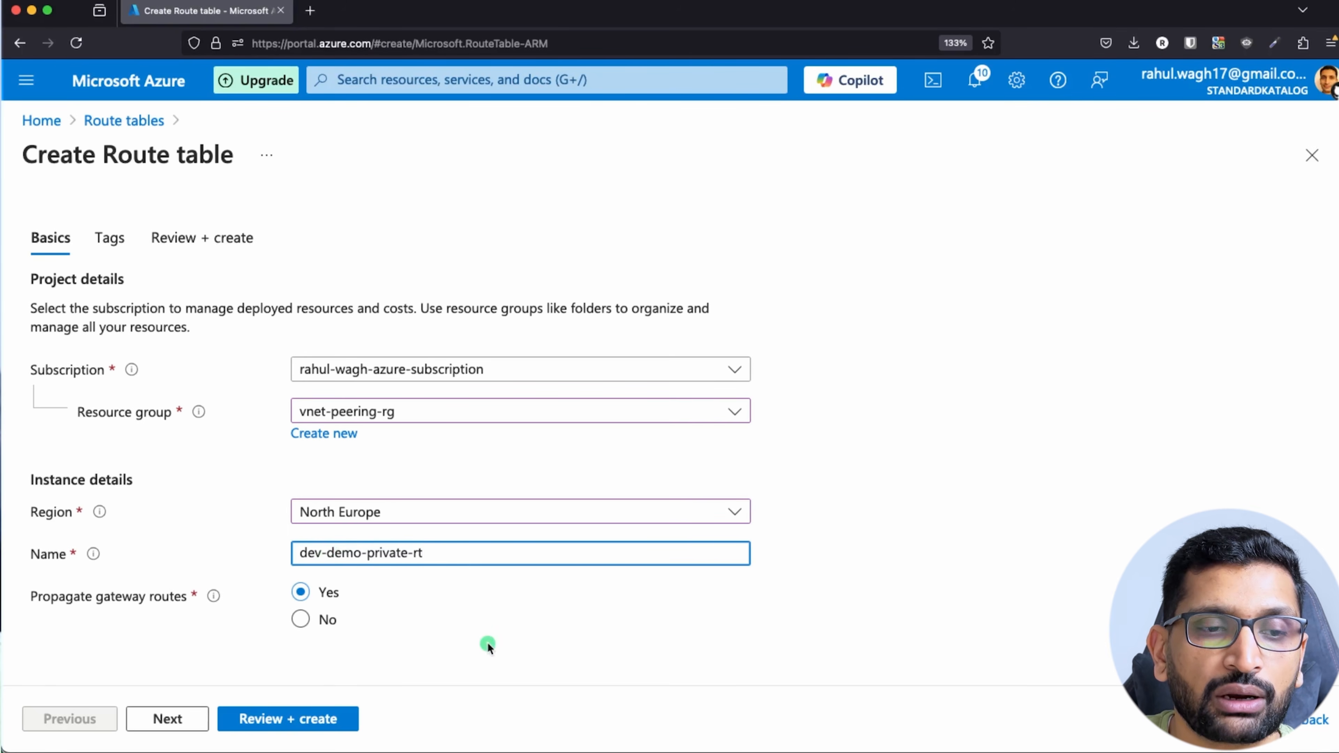
{"action": "left_click", "coordinate": [290, 721]}
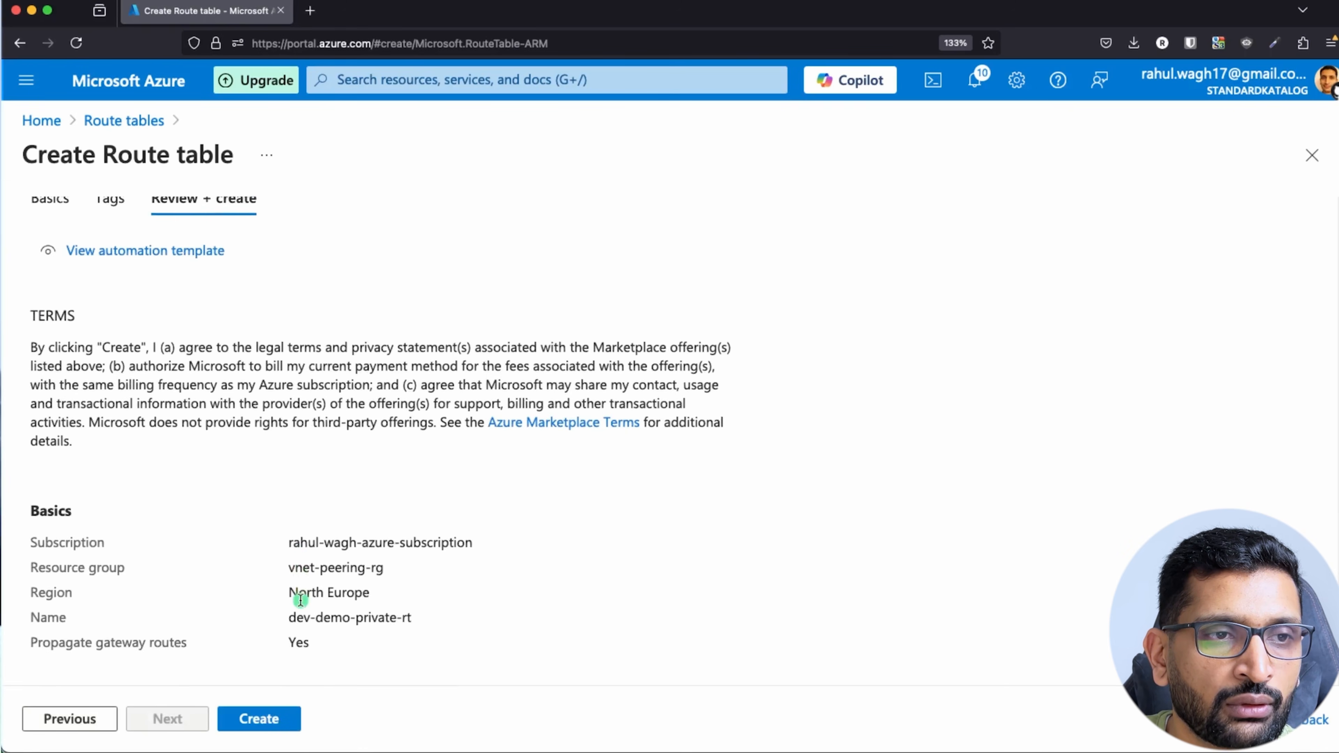
{"action": "left_click", "coordinate": [280, 725]}
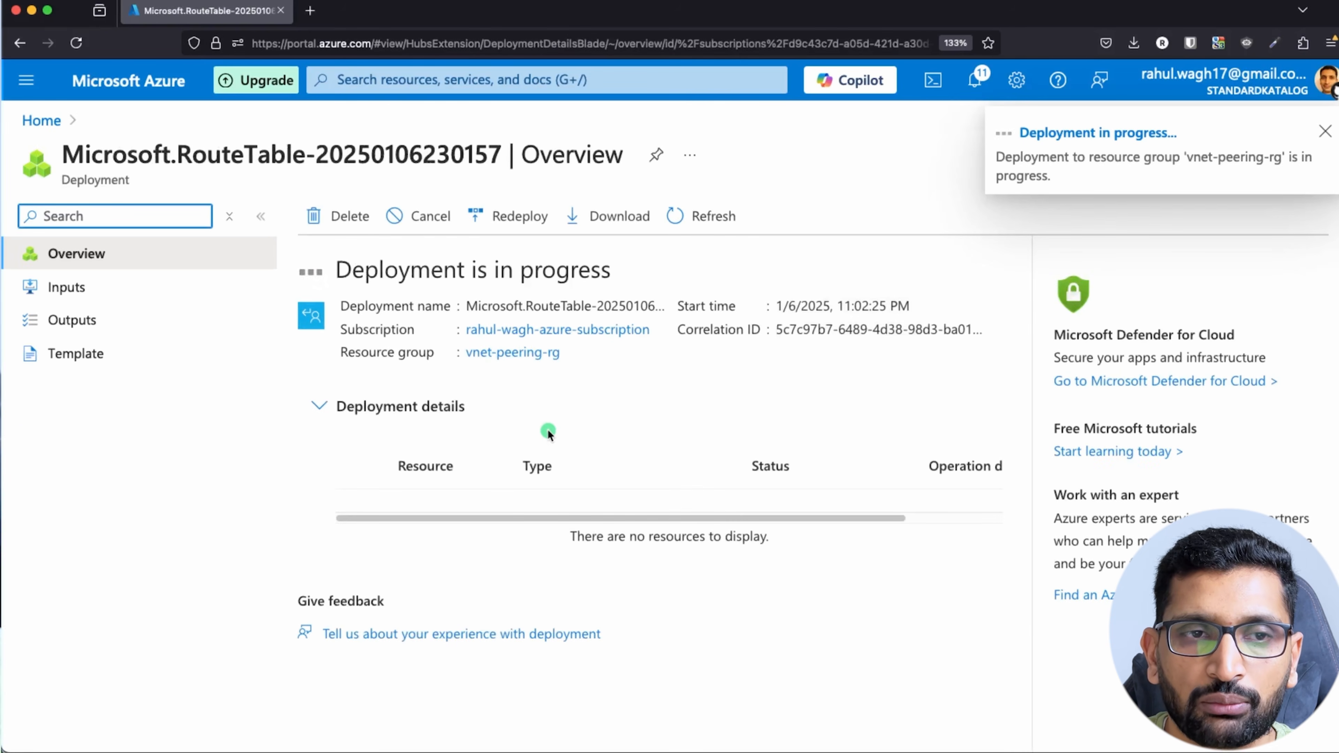
Search for route and open the Route tables service to list the dev route tables.
{"action": "left_click", "coordinate": [353, 84]}
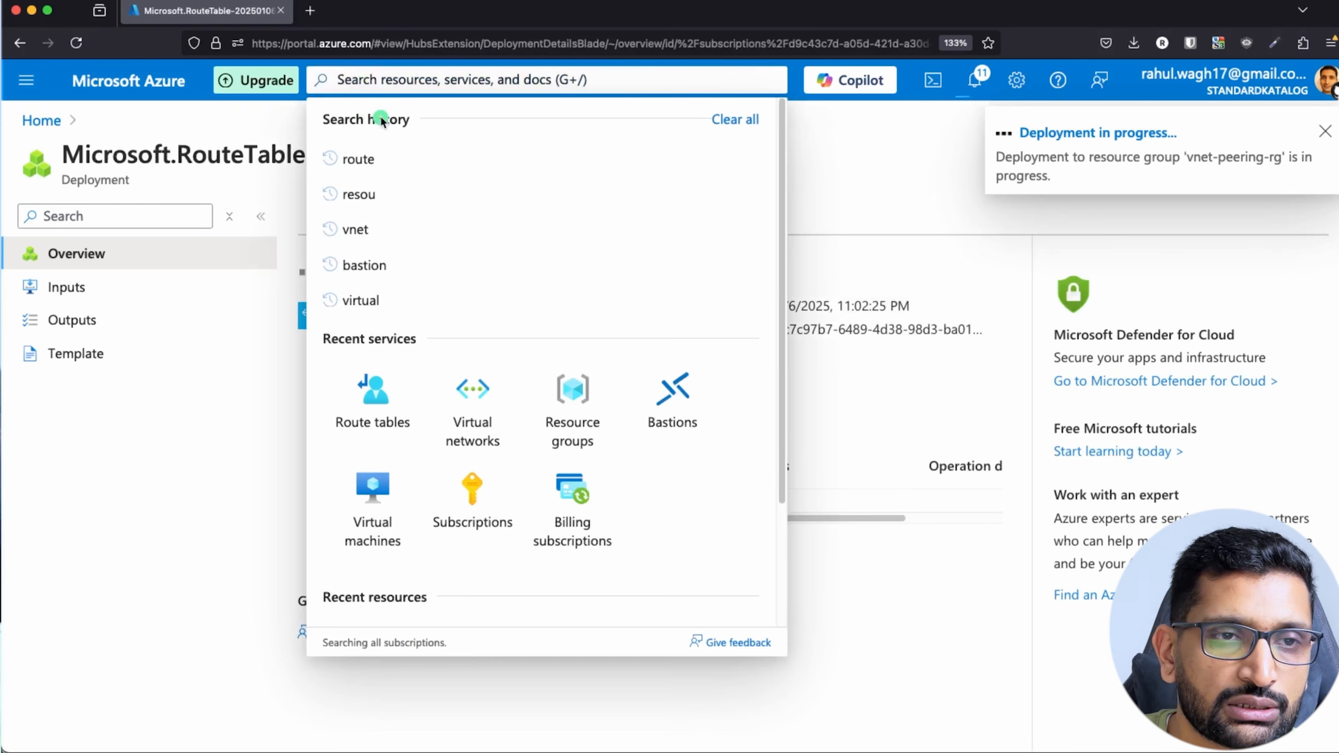
{"action": "type", "text": "route"}
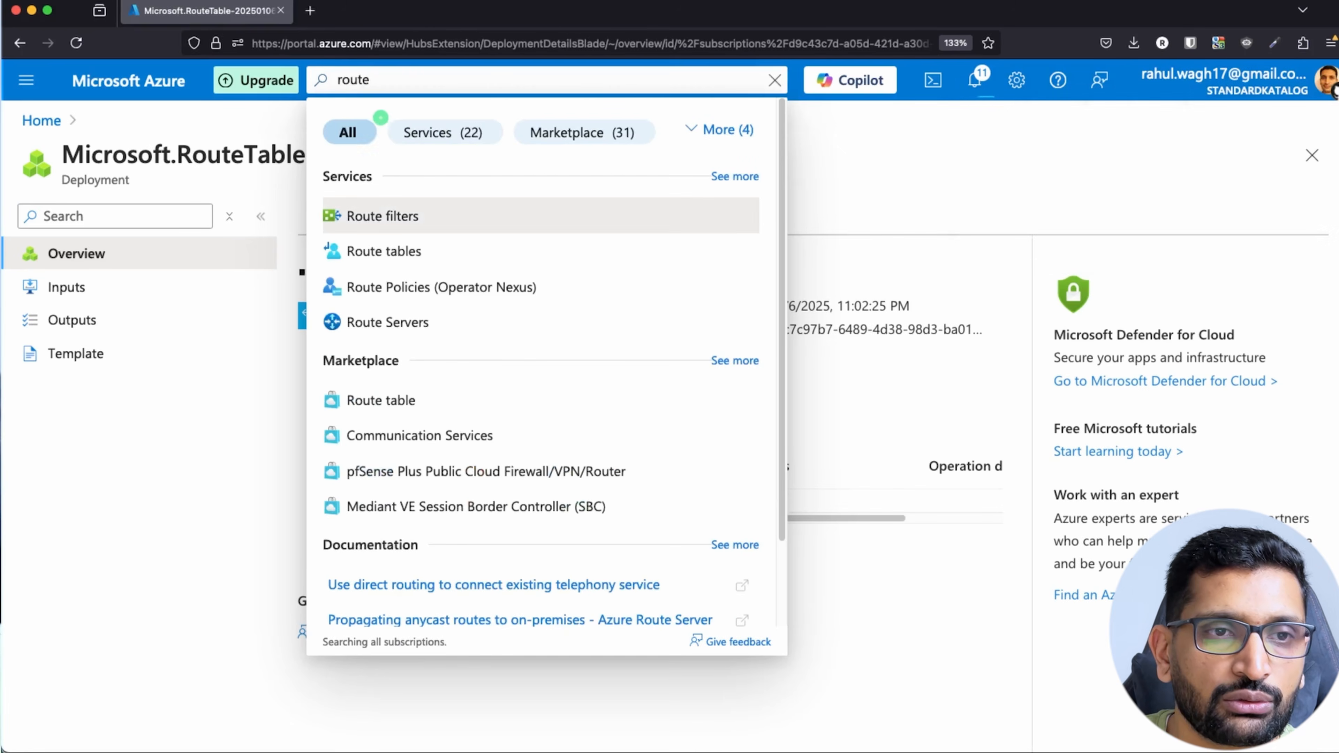
{"action": "left_click", "coordinate": [414, 252]}
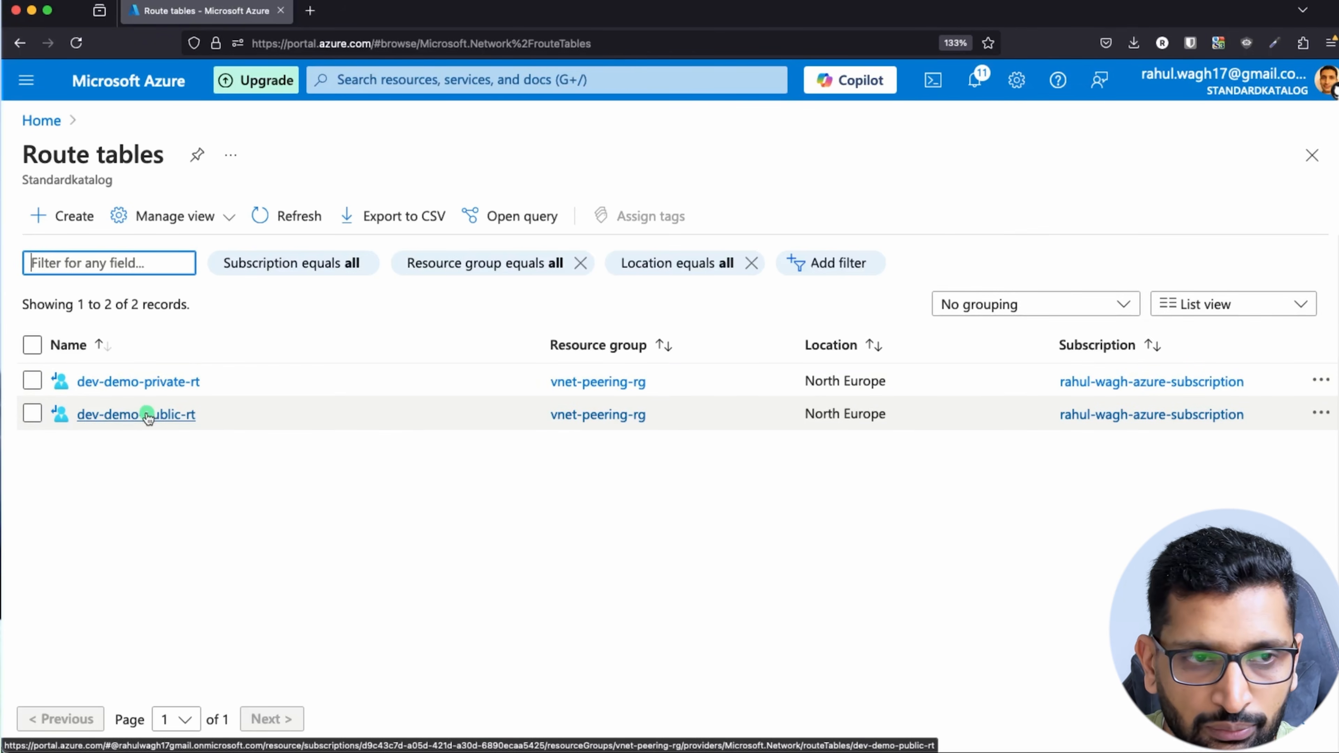
Switch to the peering diagram, mark the dev and test networks in red, and return to the Azure portal.
{"action": "key", "text": "super+Tab"}
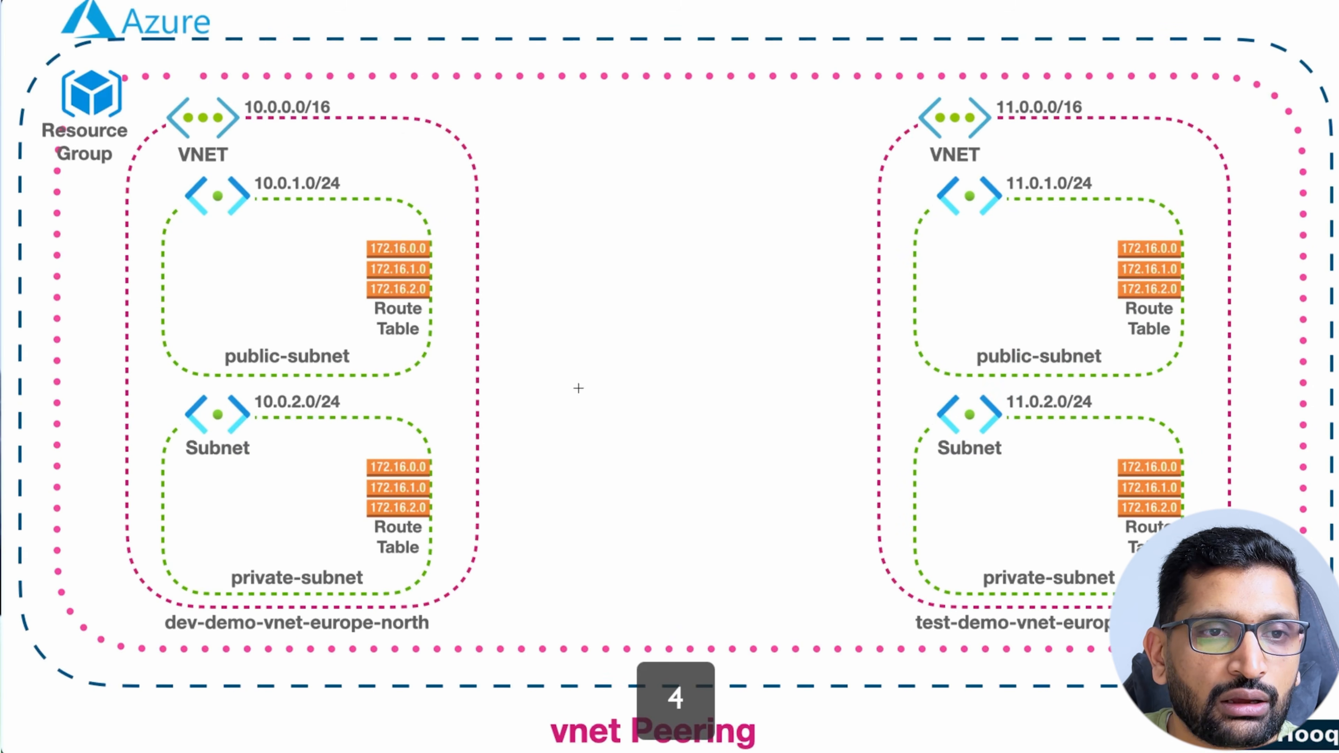
{"action": "mouse_move", "coordinate": [578, 388]}
{"action": "left_mouse_down"}
{"action": "mouse_move", "coordinate": [353, 130]}
{"action": "mouse_move", "coordinate": [150, 332]}
{"action": "mouse_move", "coordinate": [401, 623]}
{"action": "mouse_move", "coordinate": [549, 241]}
{"action": "left_mouse_up"}
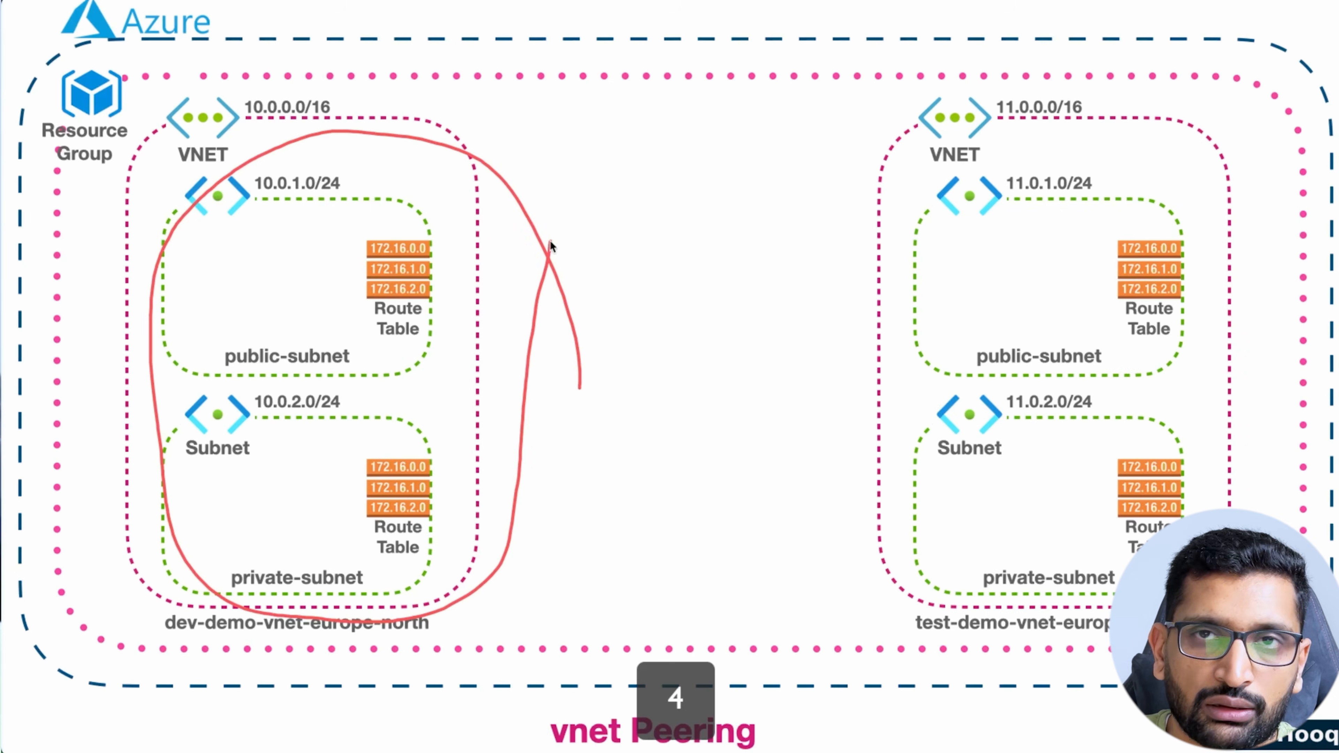
{"action": "mouse_move", "coordinate": [1184, 221]}
{"action": "left_mouse_down"}
{"action": "mouse_move", "coordinate": [1112, 244]}
{"action": "mouse_move", "coordinate": [1046, 422]}
{"action": "mouse_move", "coordinate": [1241, 487]}
{"action": "mouse_move", "coordinate": [1212, 248]}
{"action": "mouse_move", "coordinate": [1136, 207]}
{"action": "left_mouse_up"}
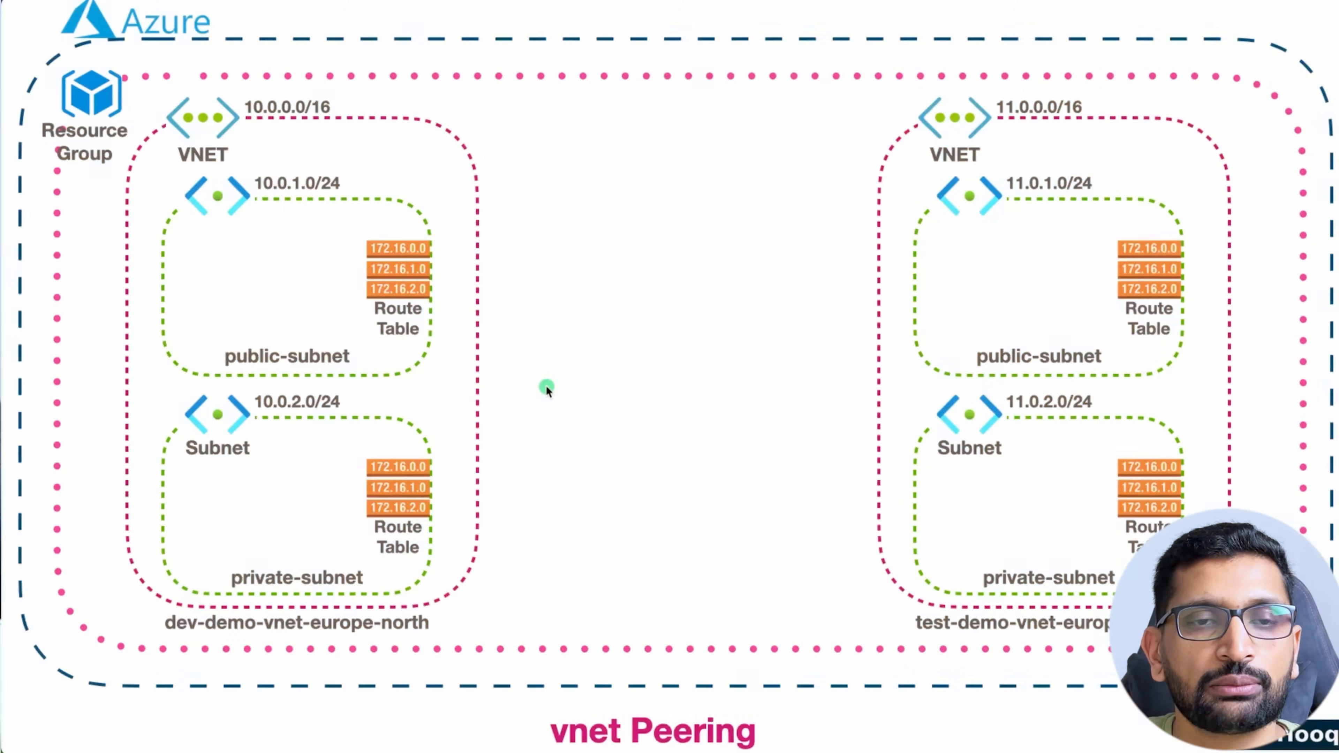
{"action": "key", "text": "super+Tab"}
{"action": "key", "text": "super+Tab"}
{"action": "key", "text": "super+Tab"}
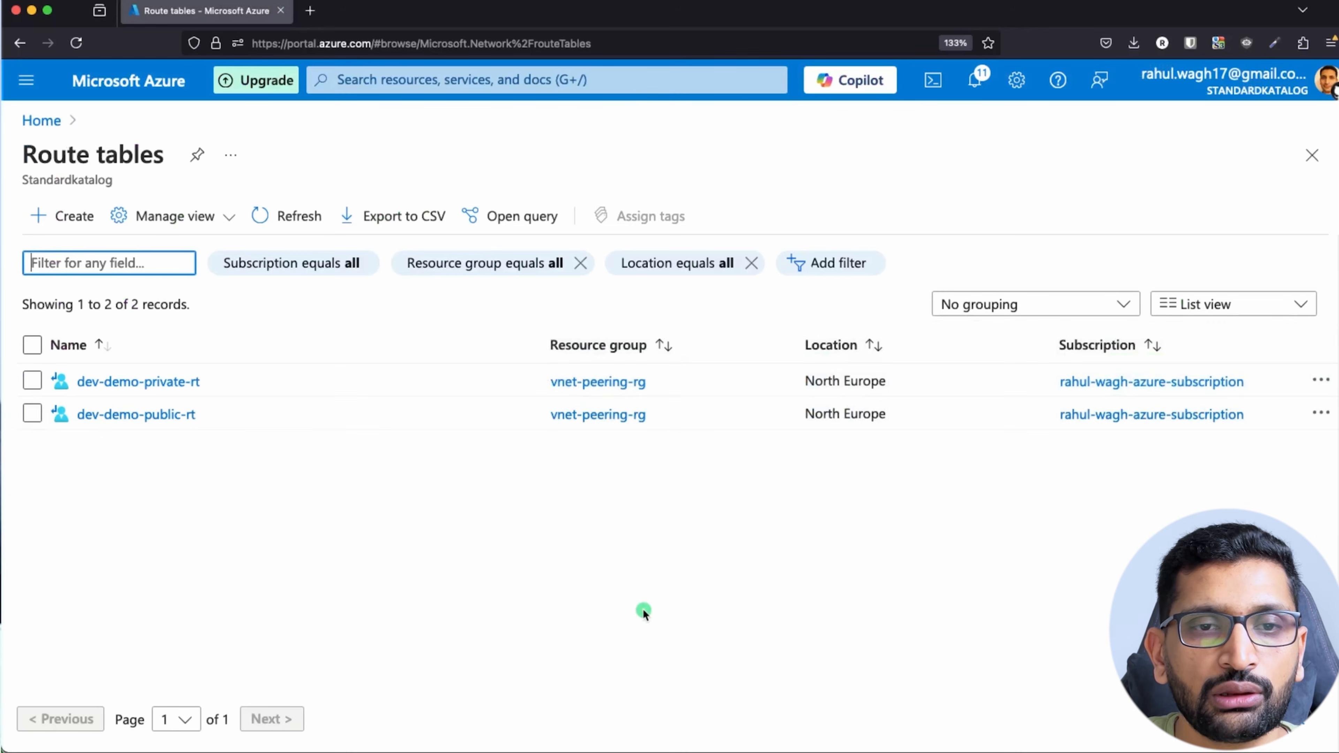
Start another route table in resource group vnet-peering-rg with the region set to North Europe.
{"action": "left_click", "coordinate": [69, 215]}
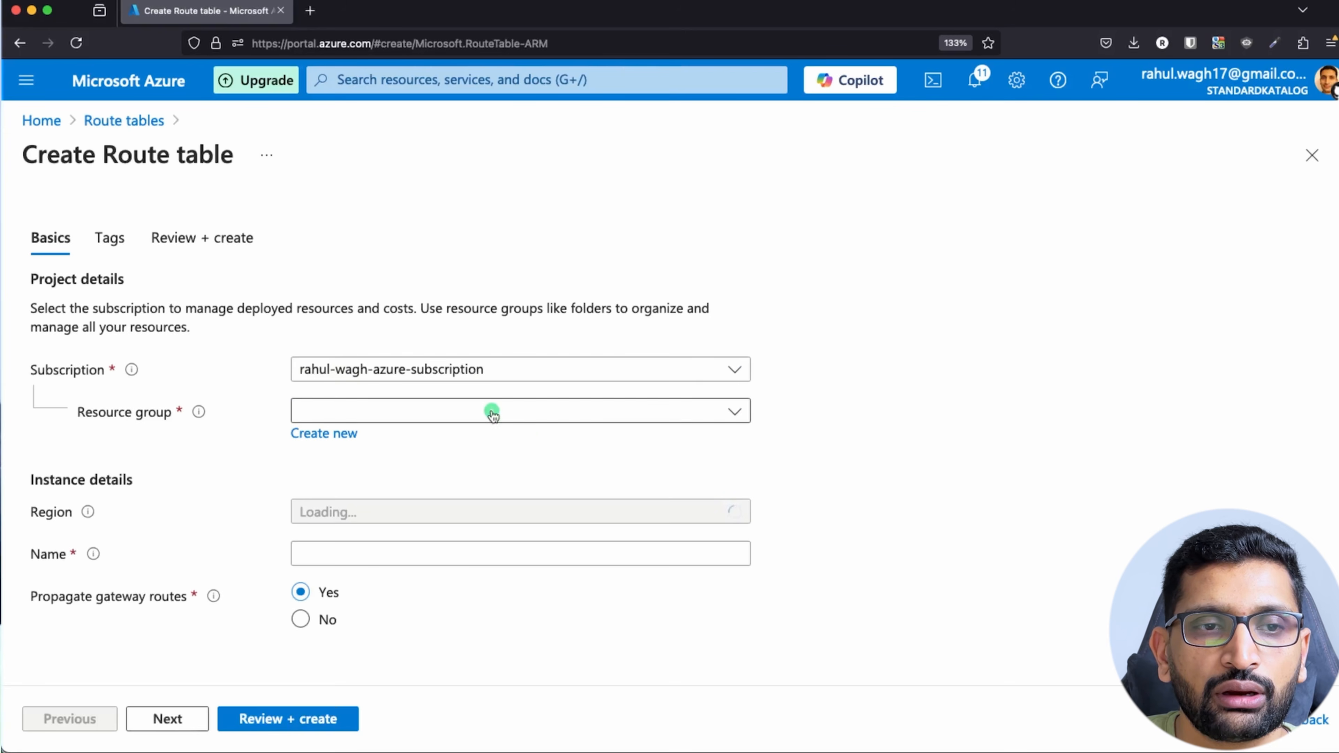
{"action": "left_click", "coordinate": [490, 412]}
{"action": "left_click", "coordinate": [388, 519]}
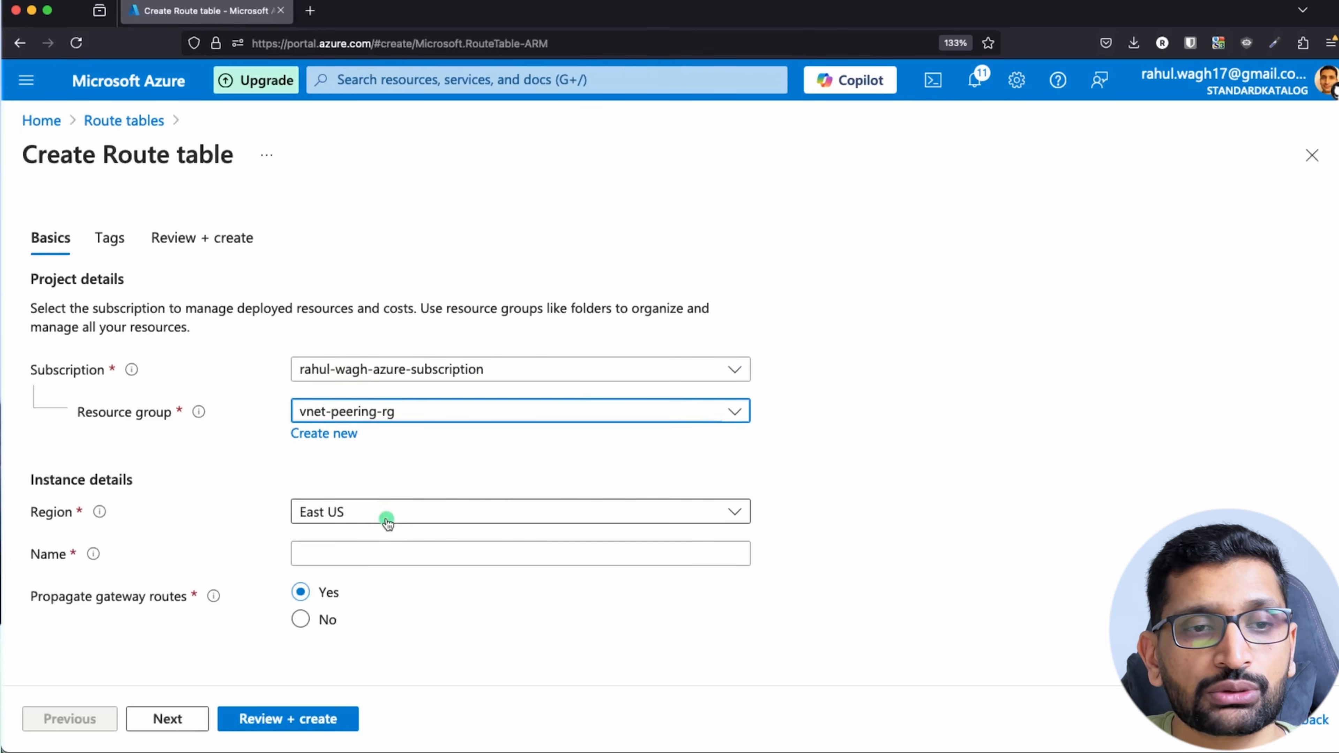
{"action": "left_click", "coordinate": [382, 510]}
{"action": "type", "text": "north"}
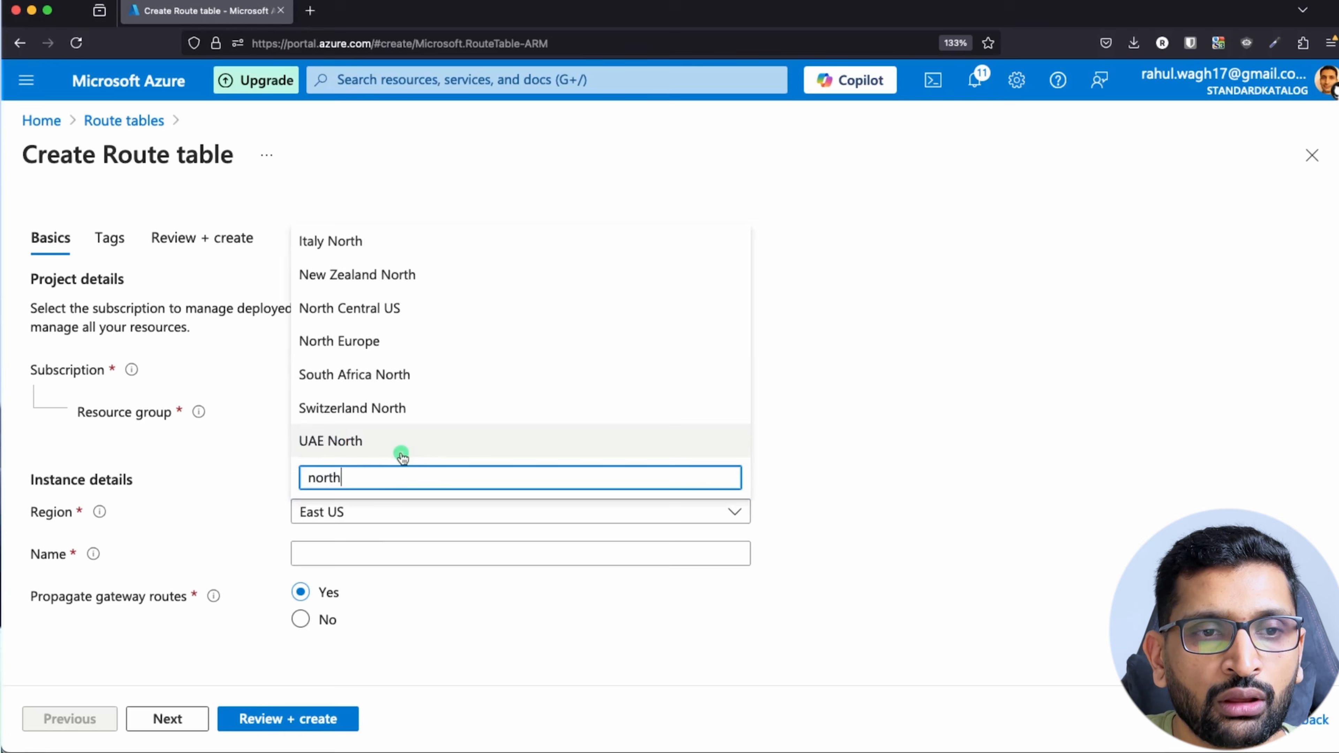
{"action": "left_click", "coordinate": [359, 341]}
Name the route table test-demo-public-rt, then review and create it.
{"action": "left_click", "coordinate": [311, 555]}
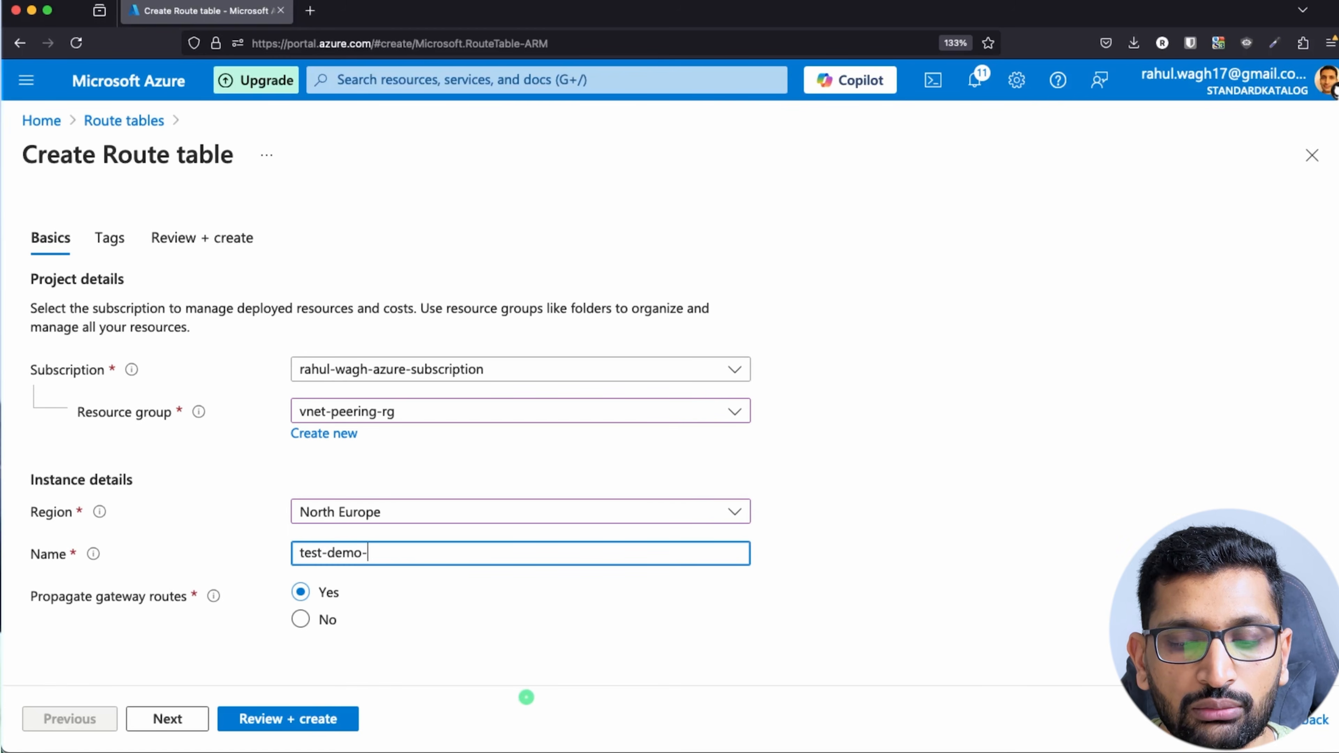
{"action": "type", "text": "test-demo-public-rt"}
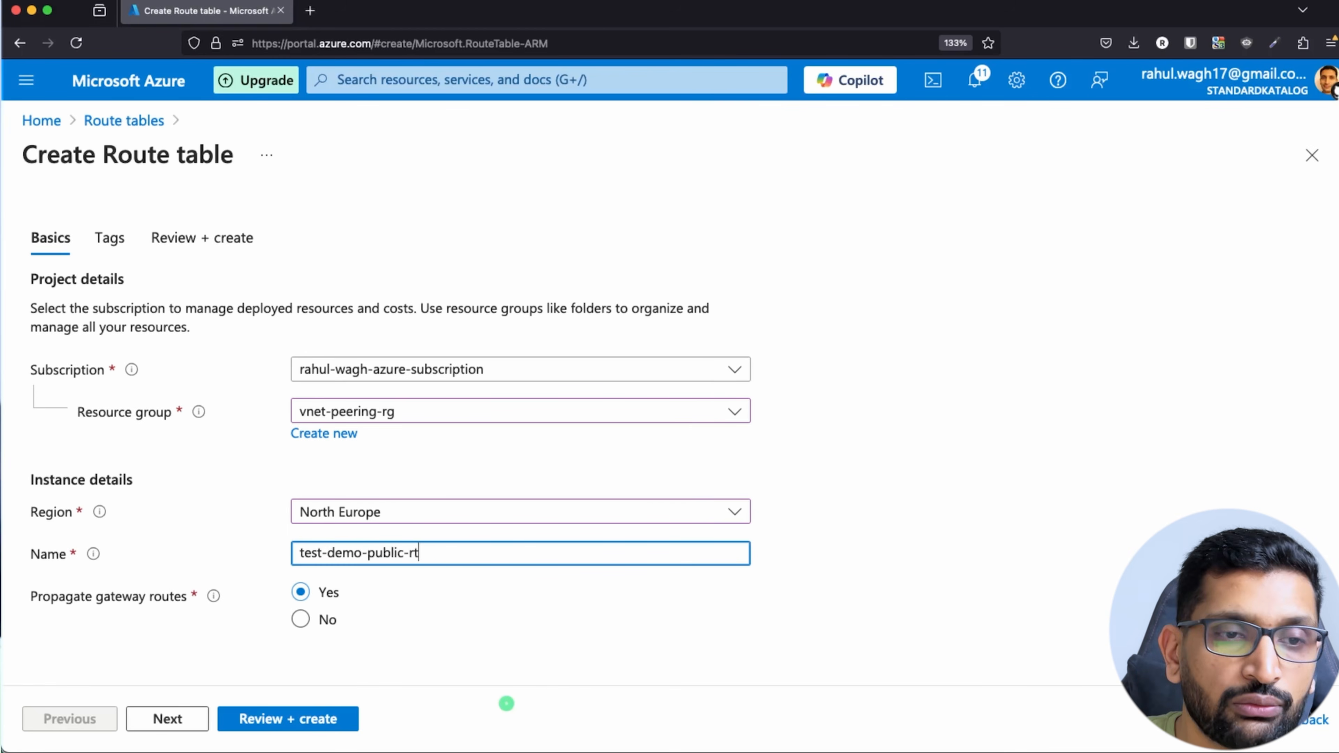
{"action": "left_click", "coordinate": [322, 723]}
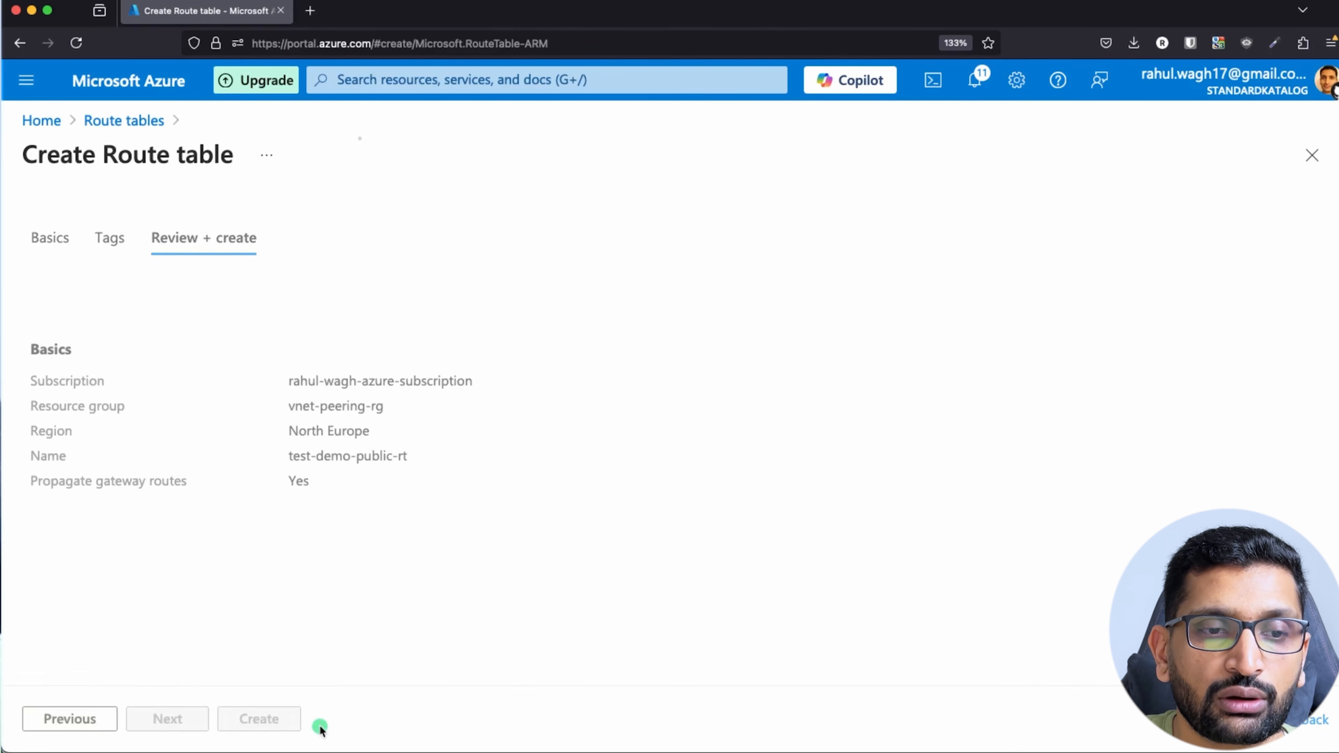
{"action": "left_click", "coordinate": [261, 720]}
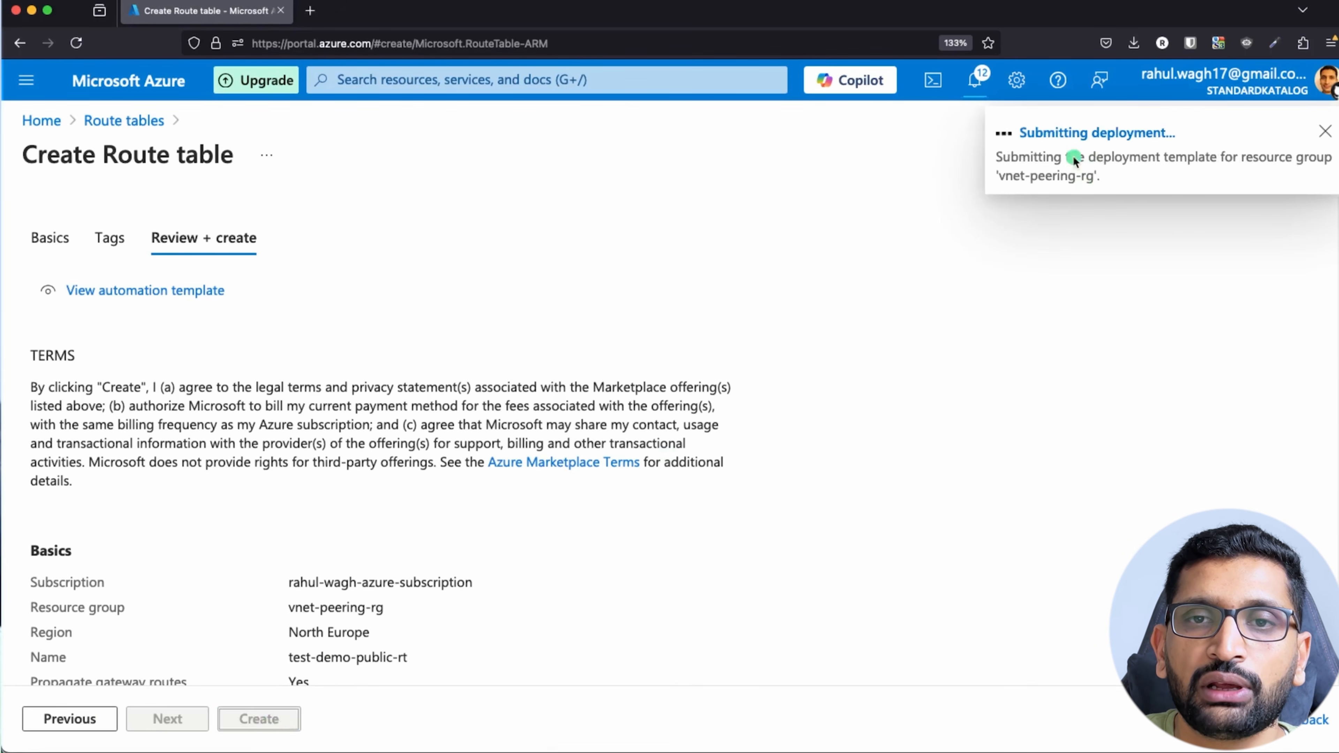
Search for rout, open the Route tables service and refresh its list.
{"action": "left_click", "coordinate": [387, 79]}
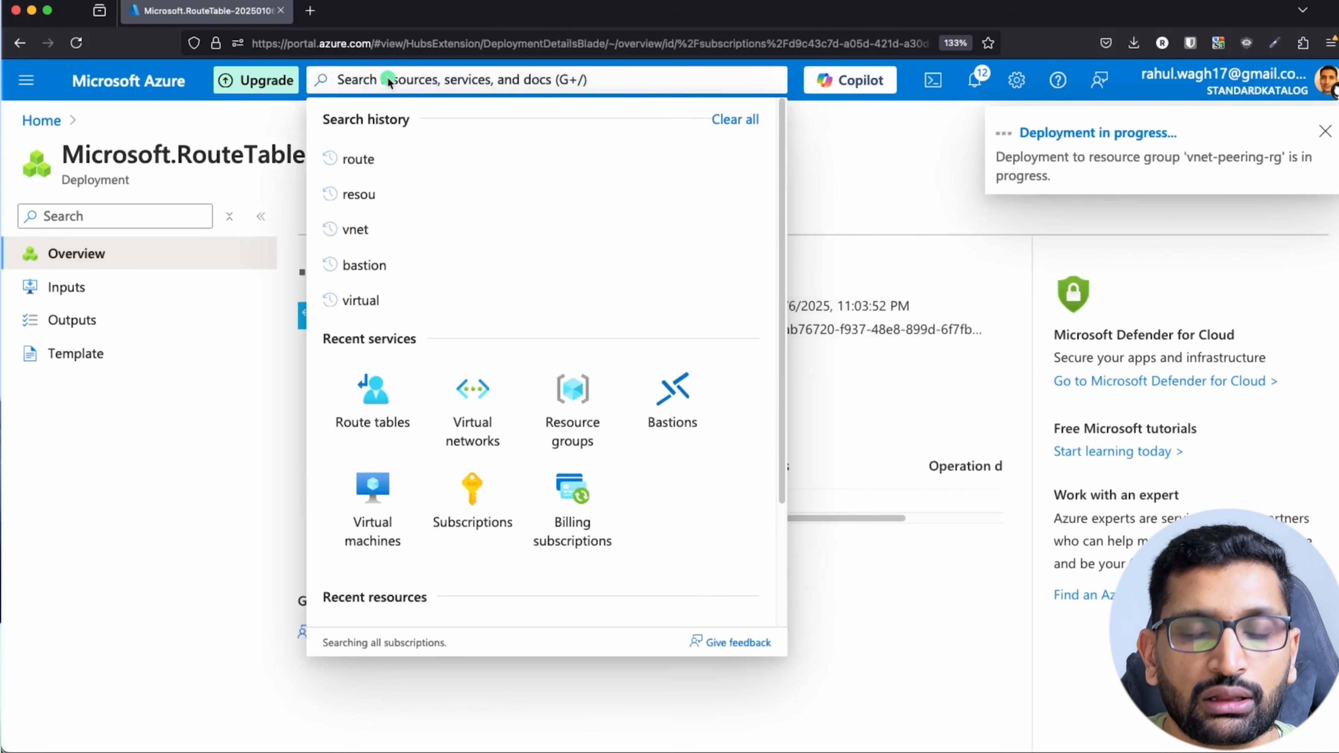
{"action": "type", "text": "rout"}
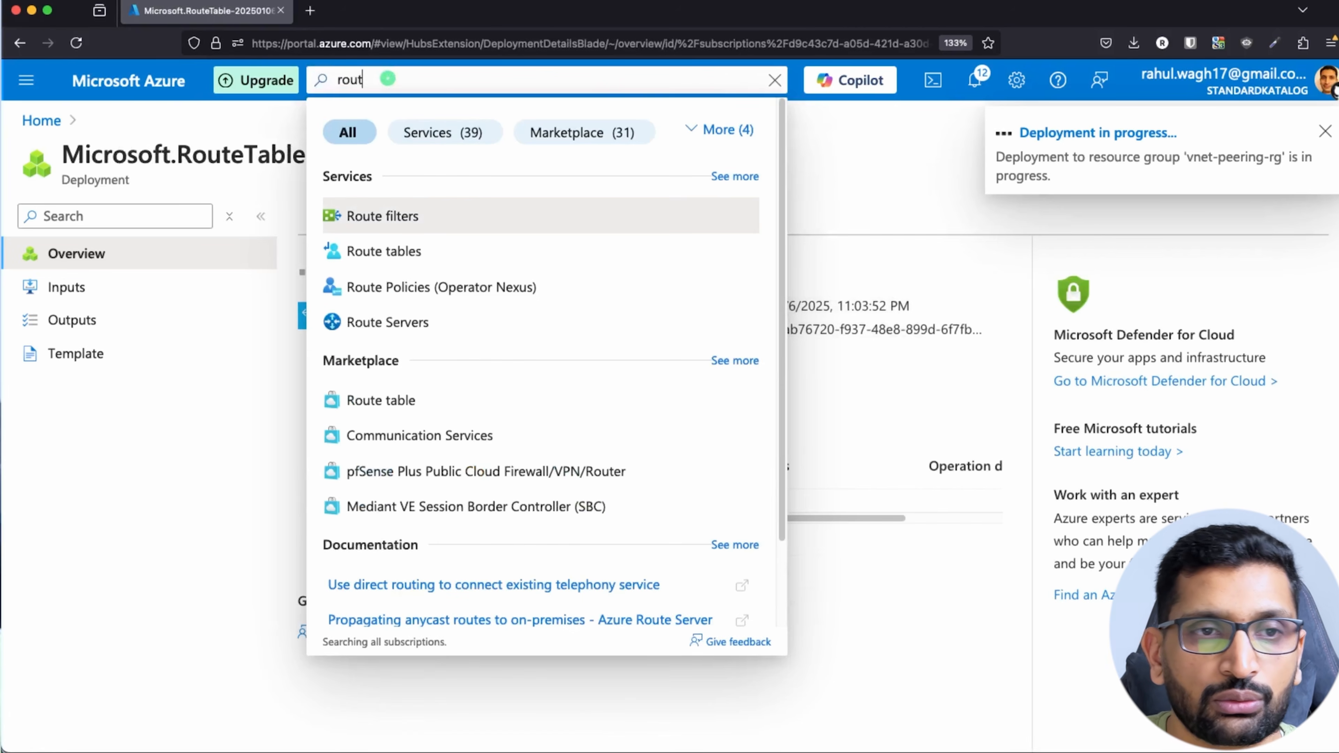
{"action": "left_click", "coordinate": [397, 252]}
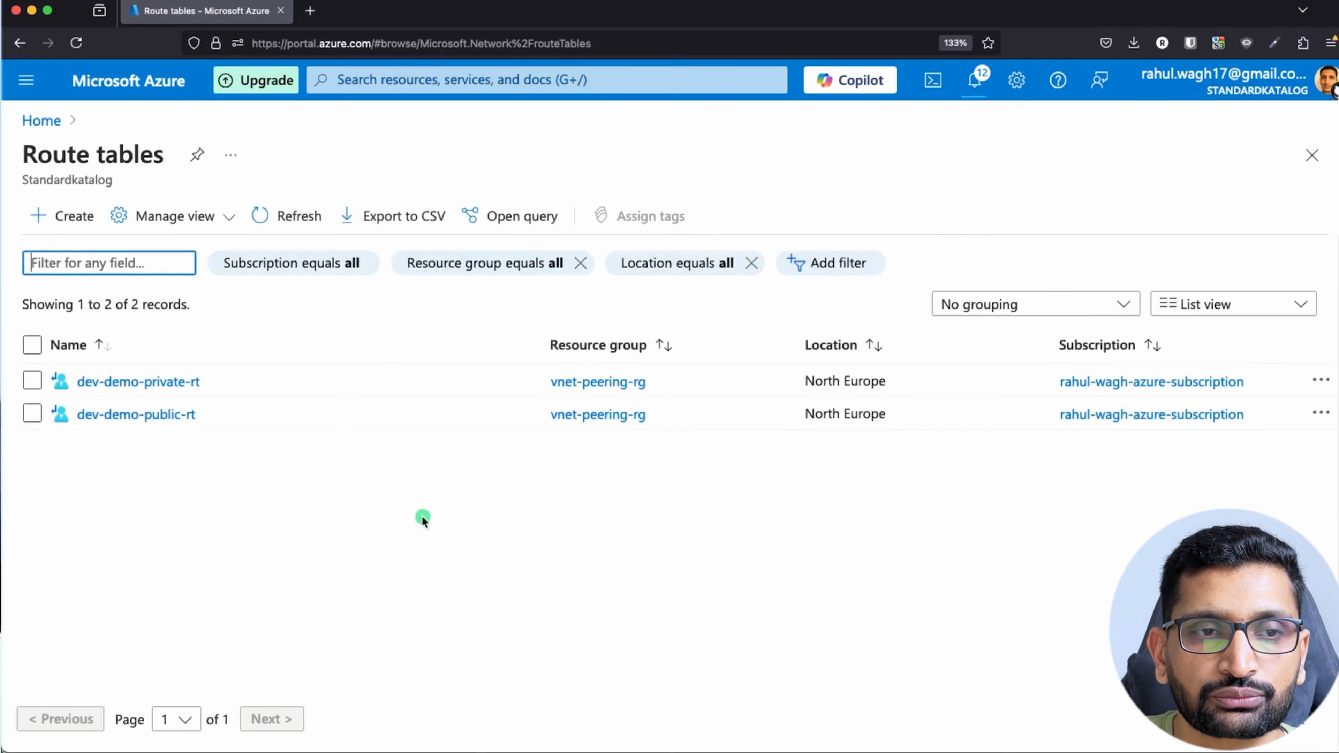
{"action": "left_click", "coordinate": [61, 221]}
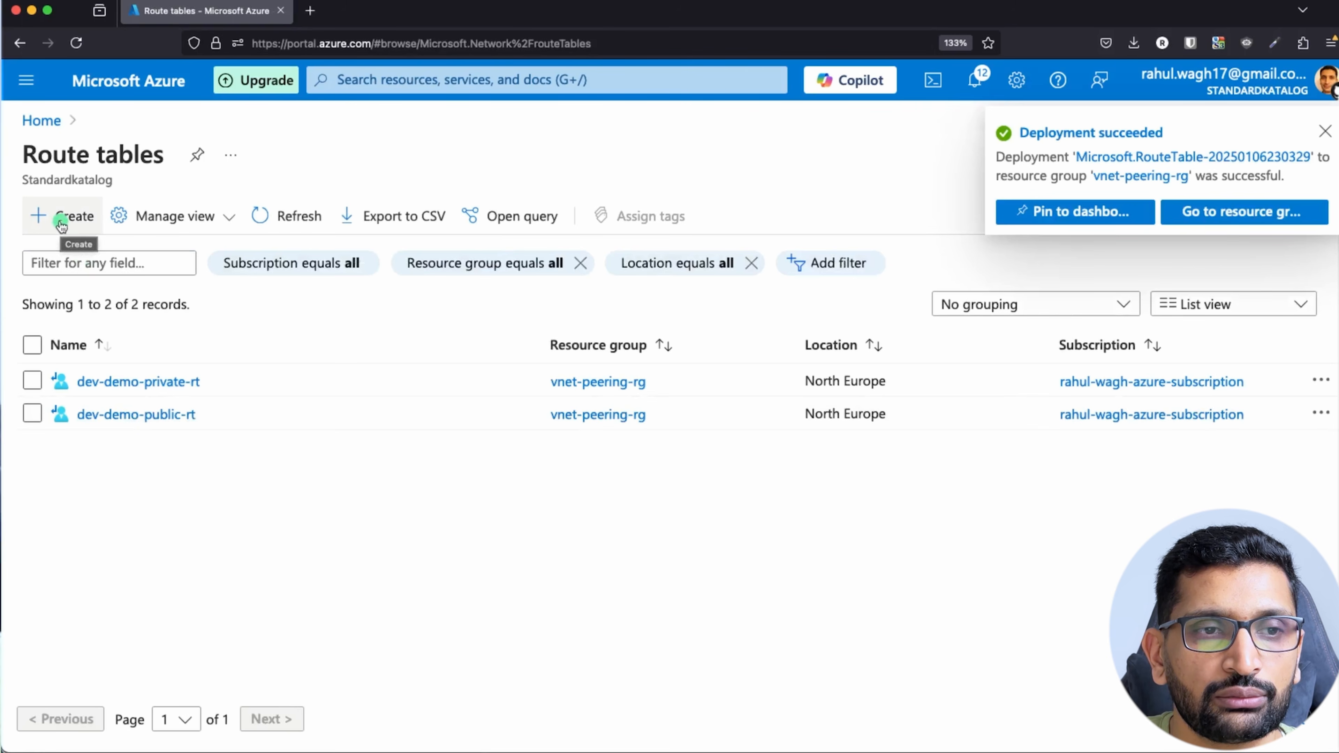
{"action": "left_click", "coordinate": [264, 221]}
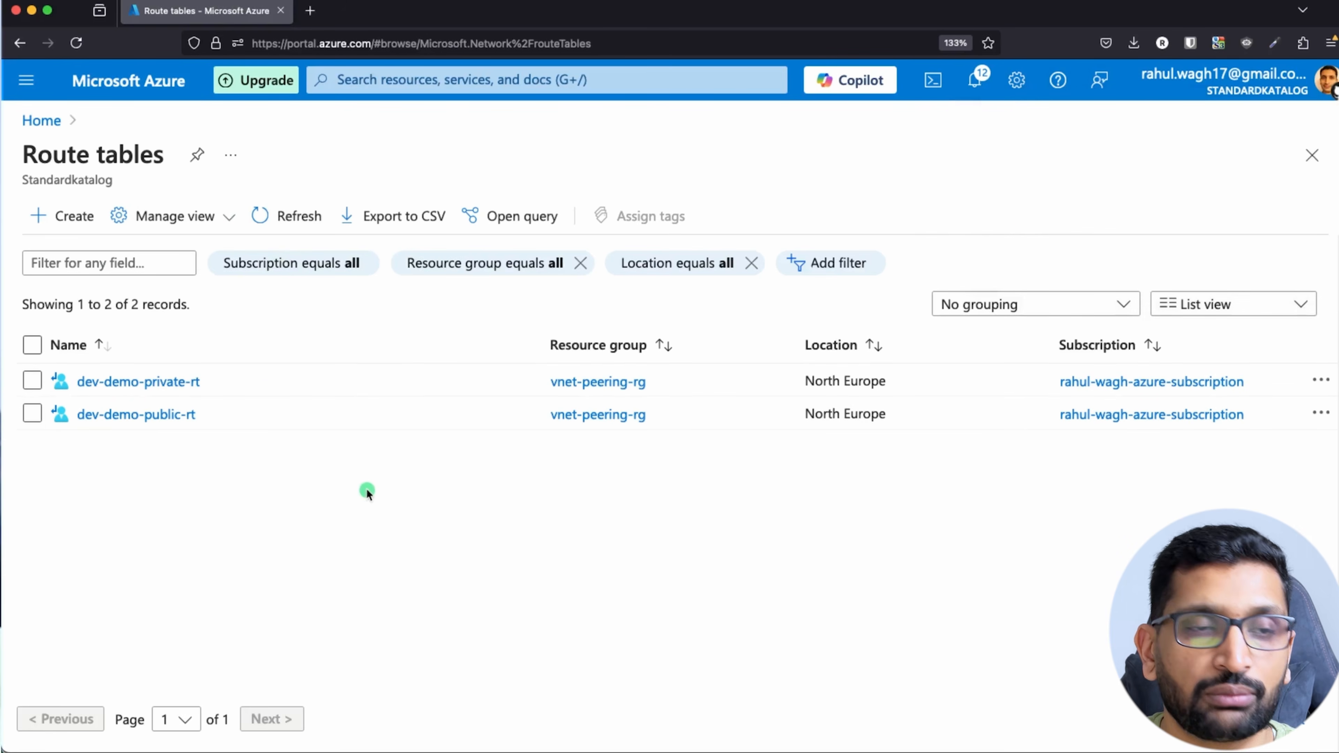
Start a further route table, choosing resource group vnet-peering-rg and region North Europe.
{"action": "left_click", "coordinate": [68, 216]}
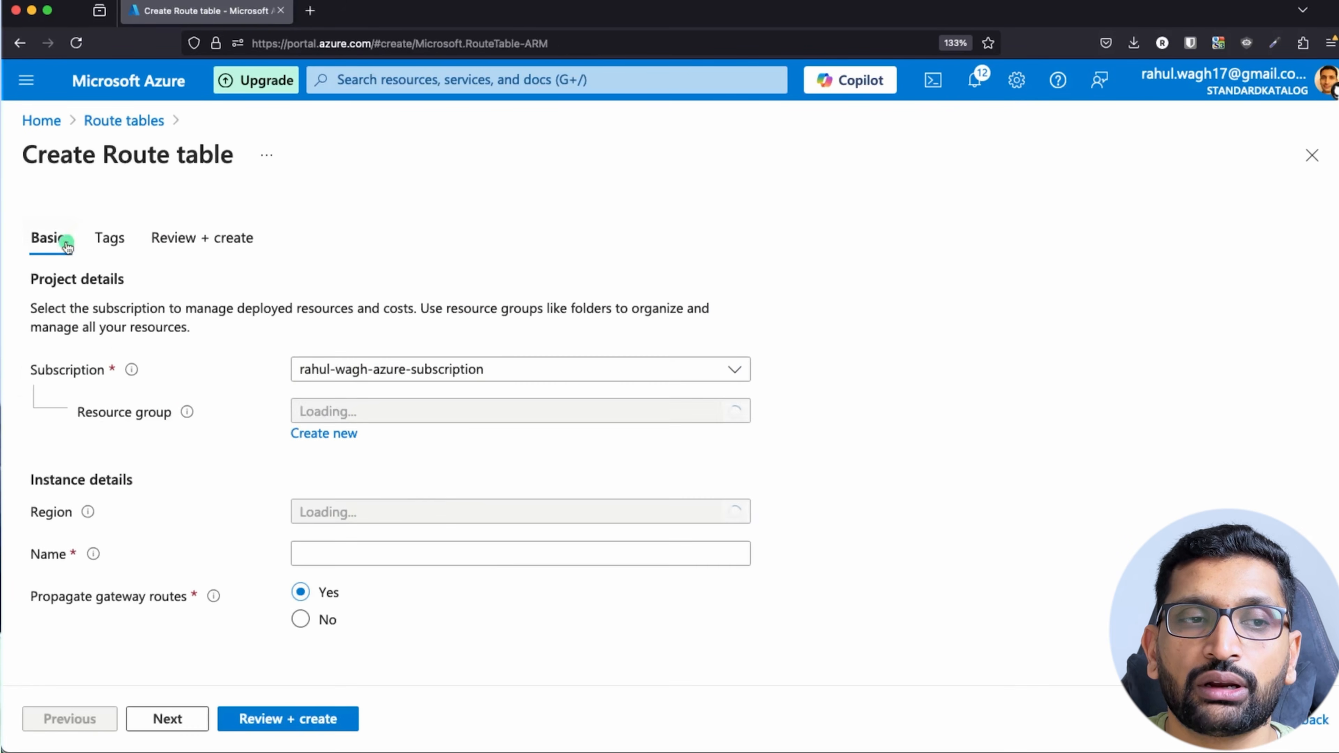
{"action": "left_click", "coordinate": [657, 414]}
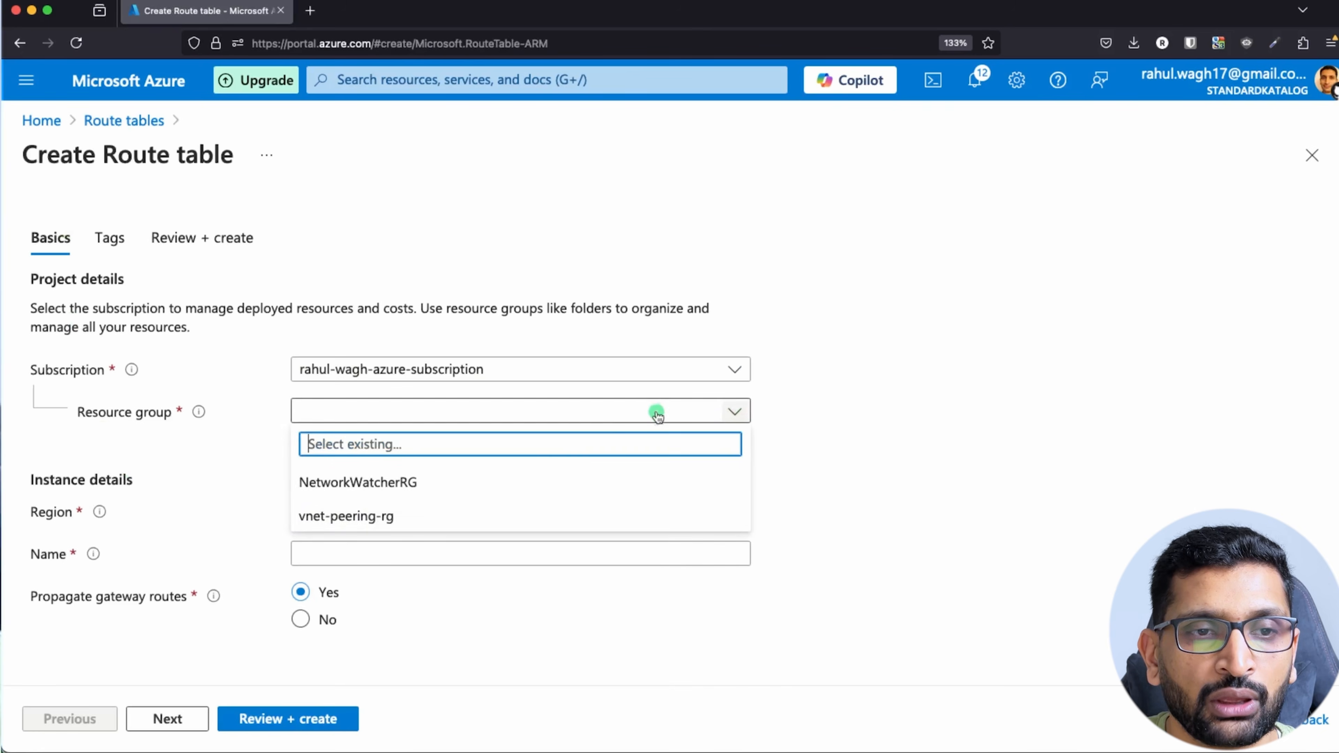
{"action": "left_click", "coordinate": [382, 514]}
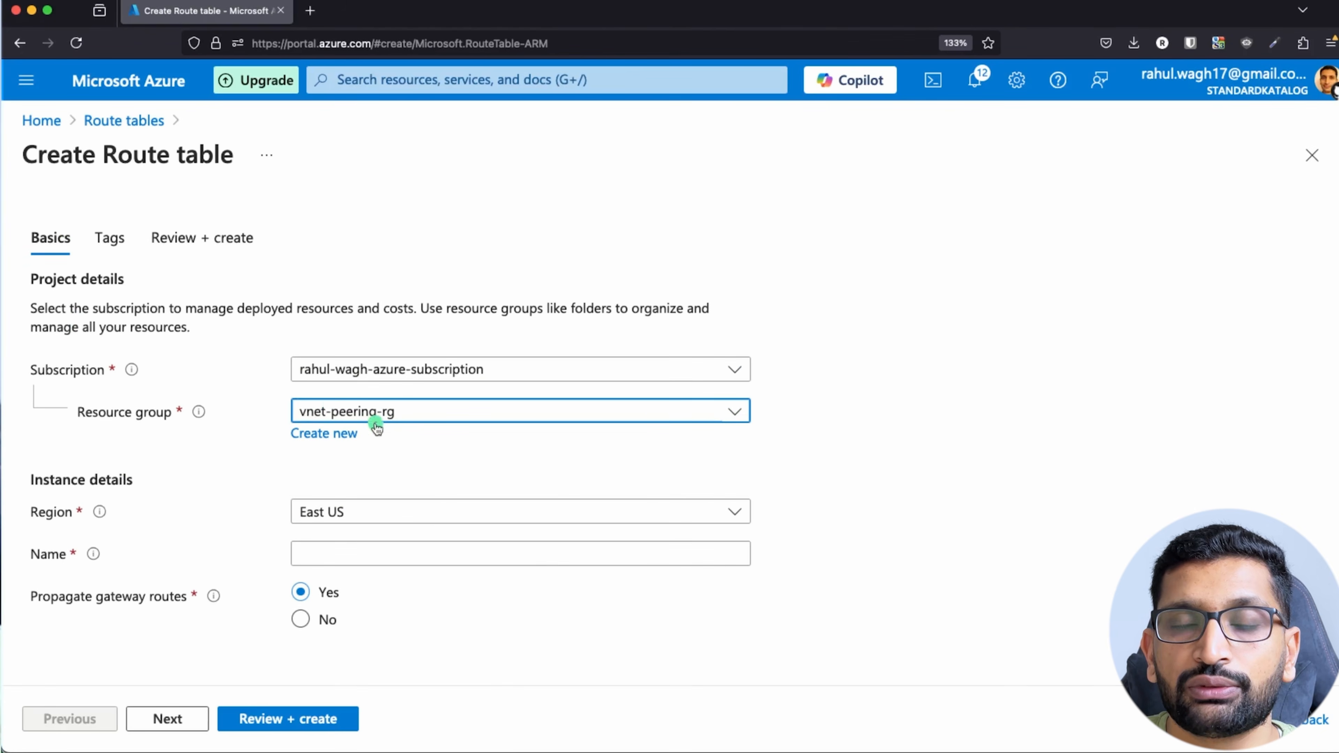
{"action": "left_click", "coordinate": [372, 513]}
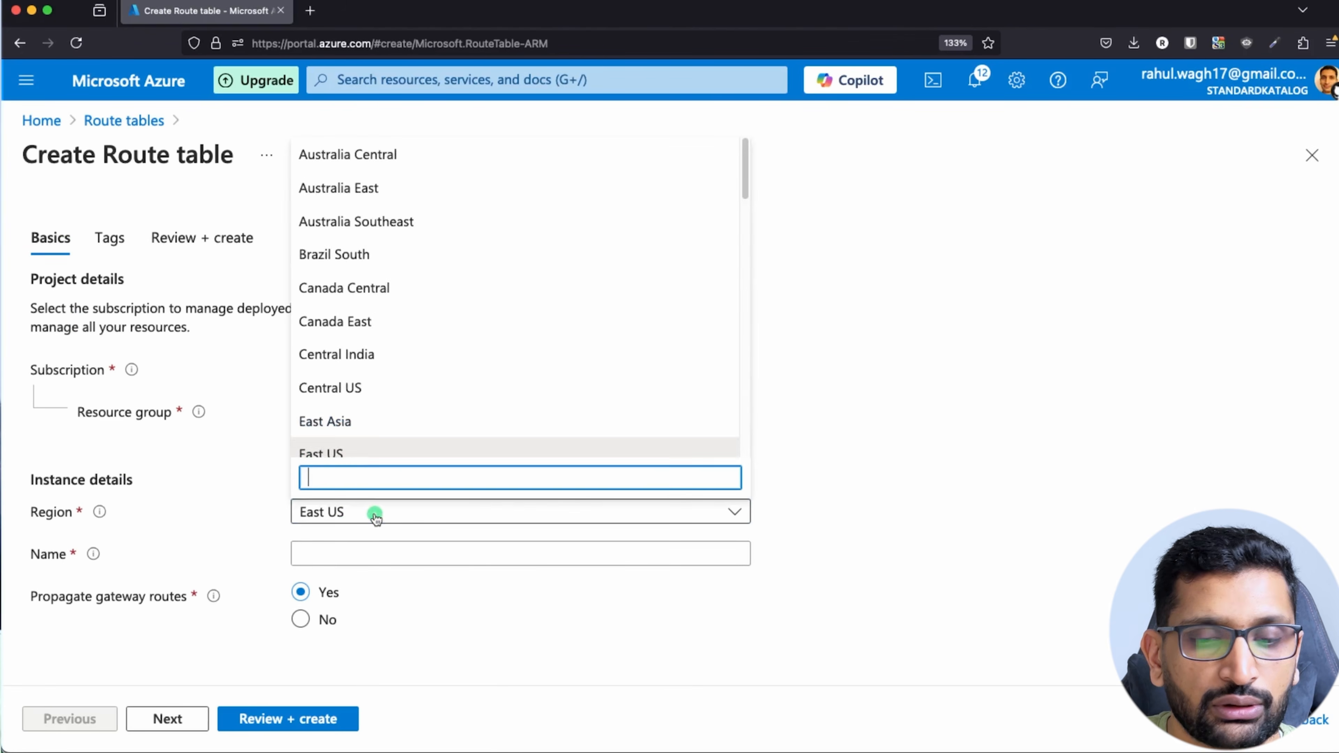
{"action": "type", "text": "north"}
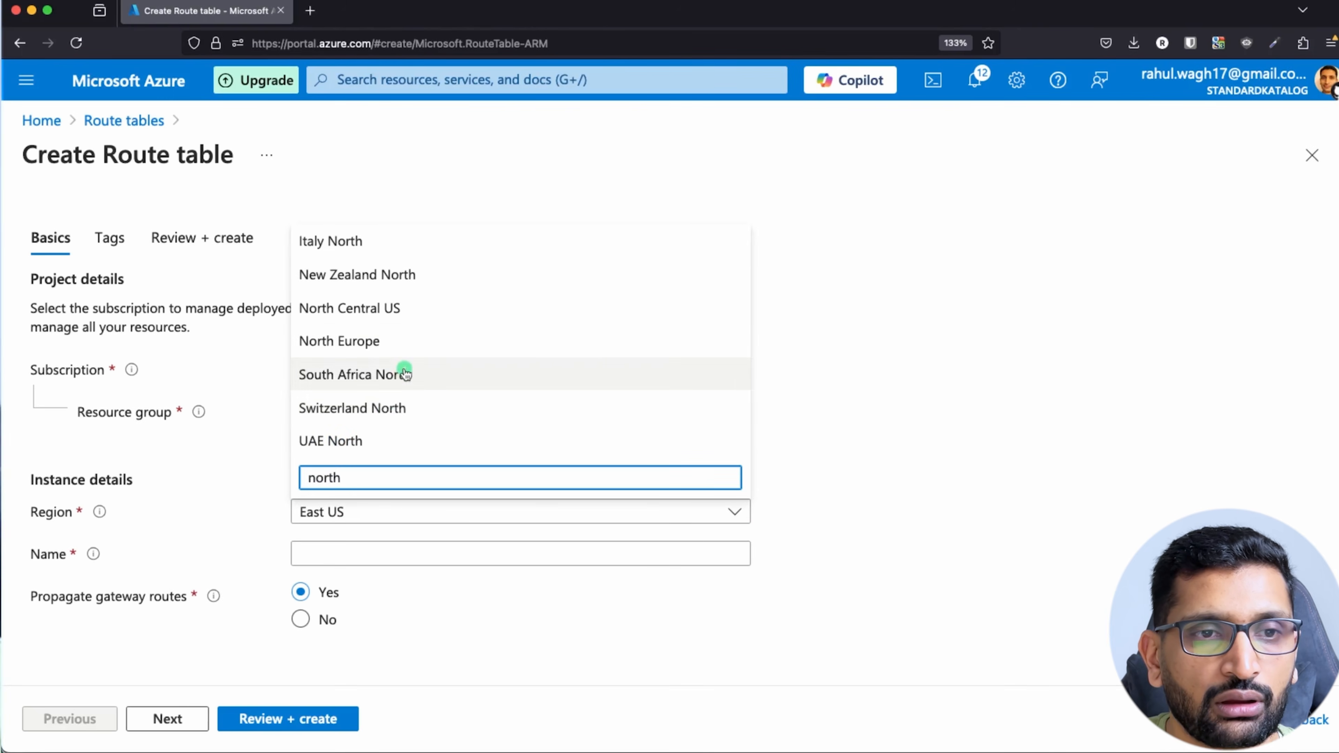
{"action": "left_click", "coordinate": [394, 341]}
Name the route table test-demo-private-rt, then review and create it.
{"action": "left_click", "coordinate": [348, 561]}
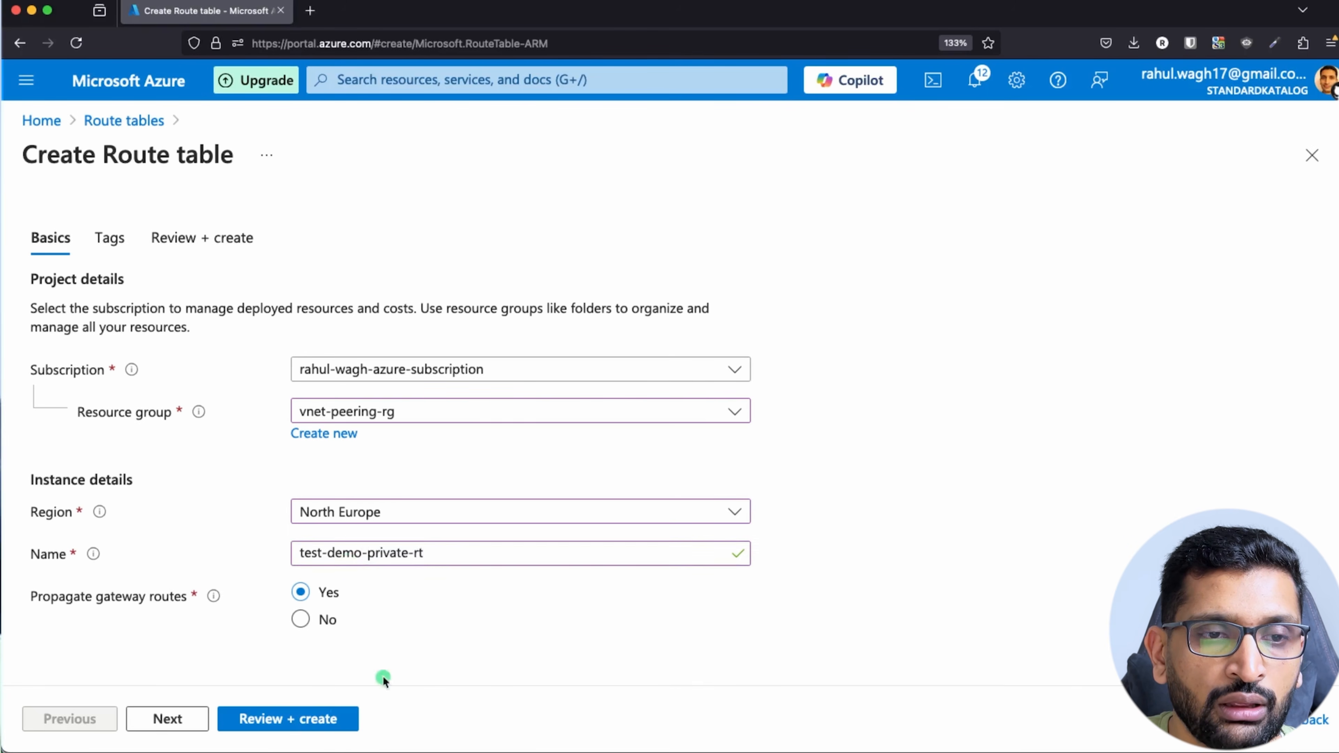
{"action": "left_click", "coordinate": [283, 718]}
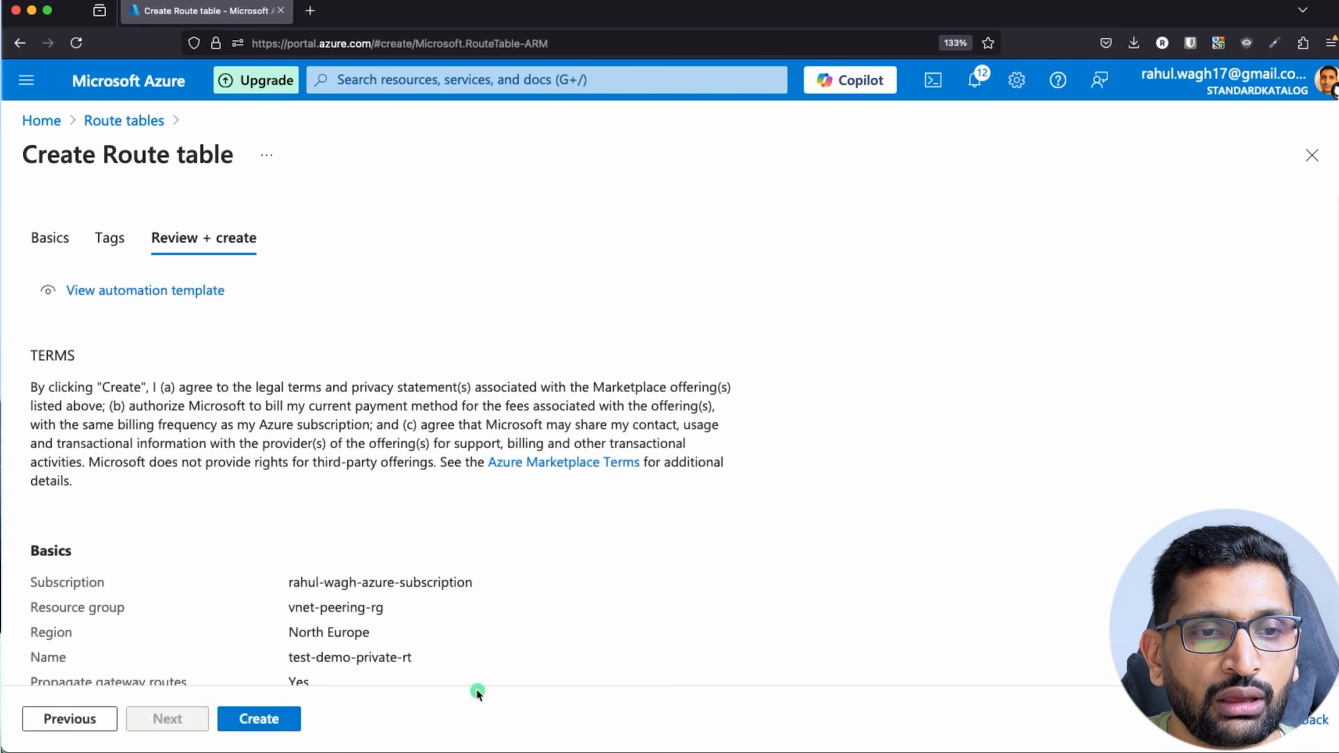
{"action": "left_click", "coordinate": [283, 720]}
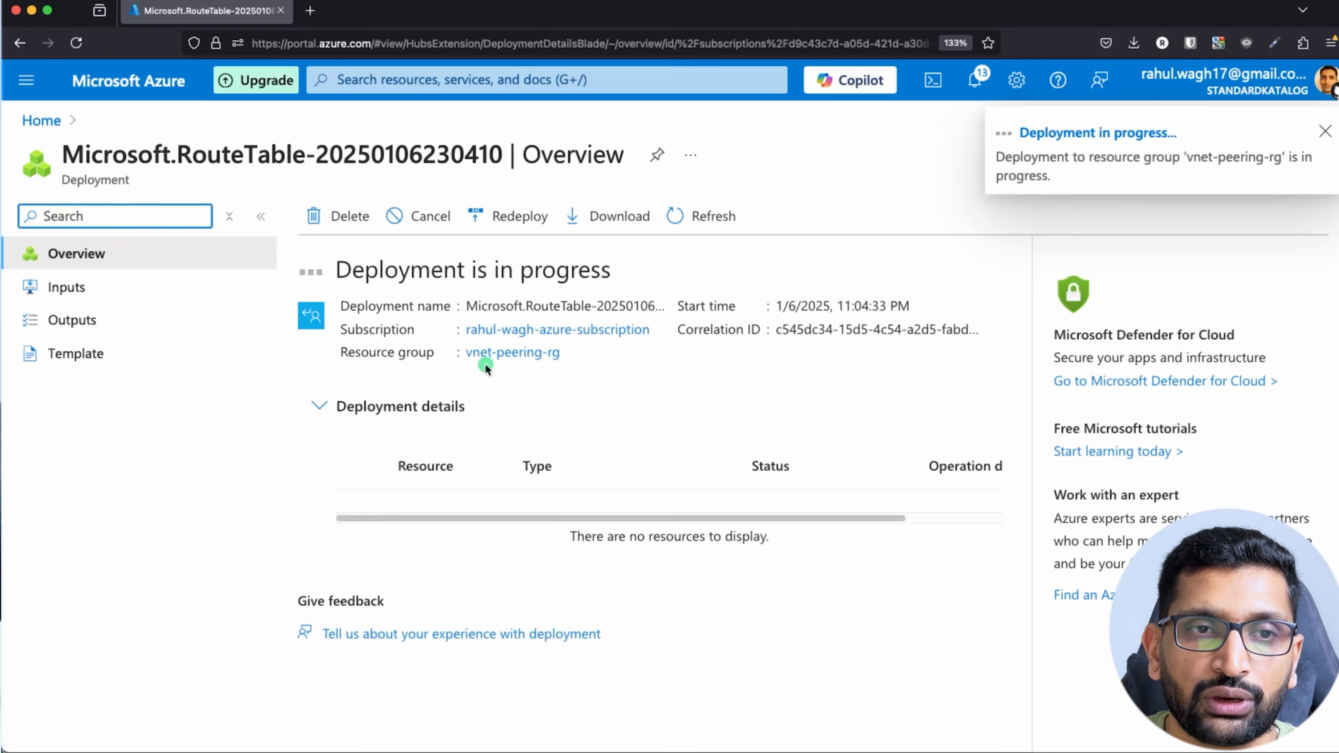
Switch to the VNet peering diagram in Keynote to review the dev and test networks' route tables.
{"action": "key", "text": "super+Tab"}
{"action": "key", "text": "super+Tab"}
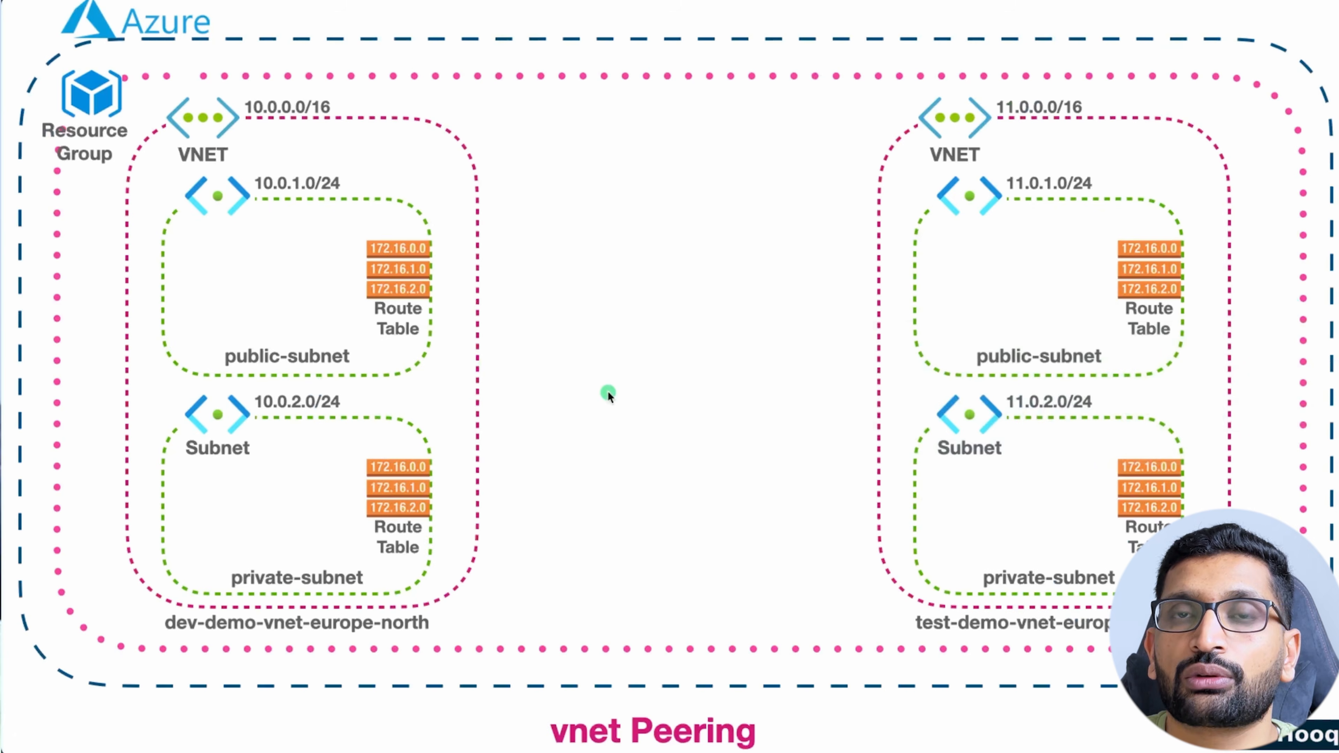
Switch to Firefox, return to the Azure home page, search for route and open the Route tables list.
{"action": "key", "text": "super+Tab"}
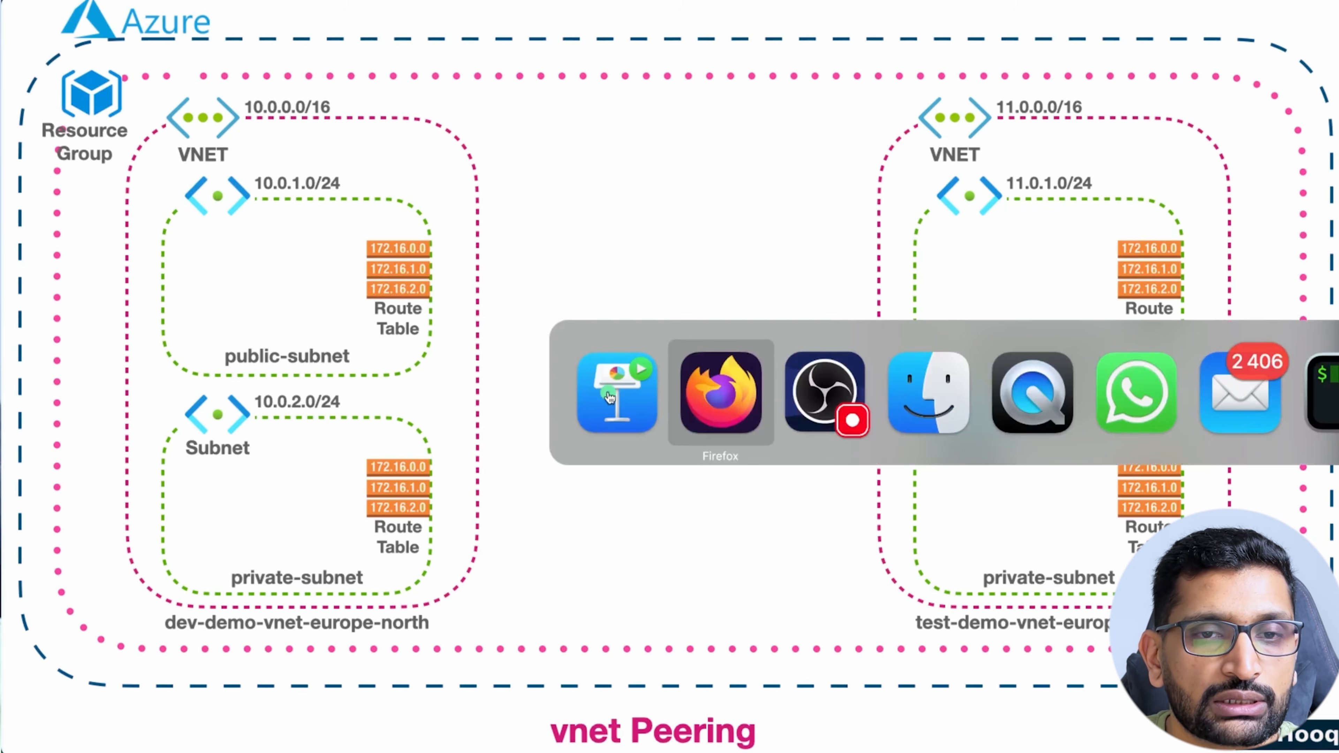
{"action": "key", "text": "super+Tab"}
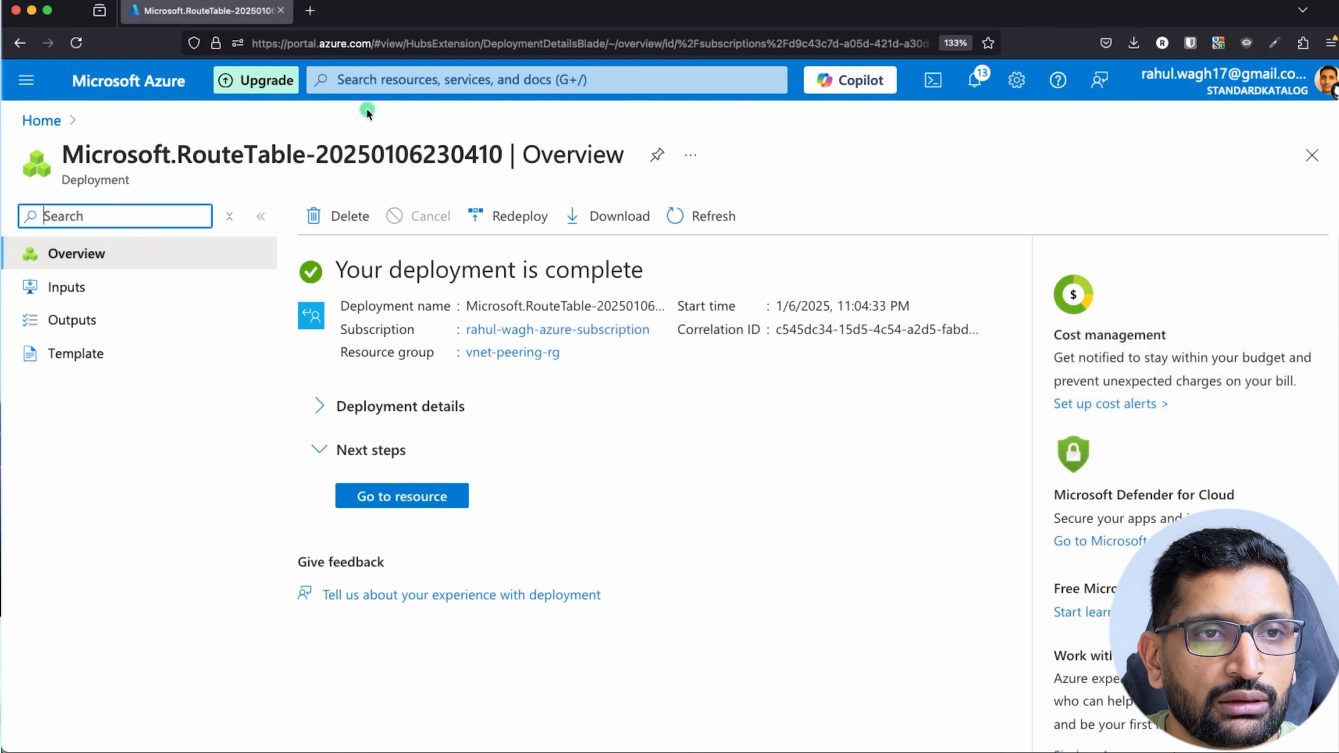
{"action": "left_click", "coordinate": [37, 122]}
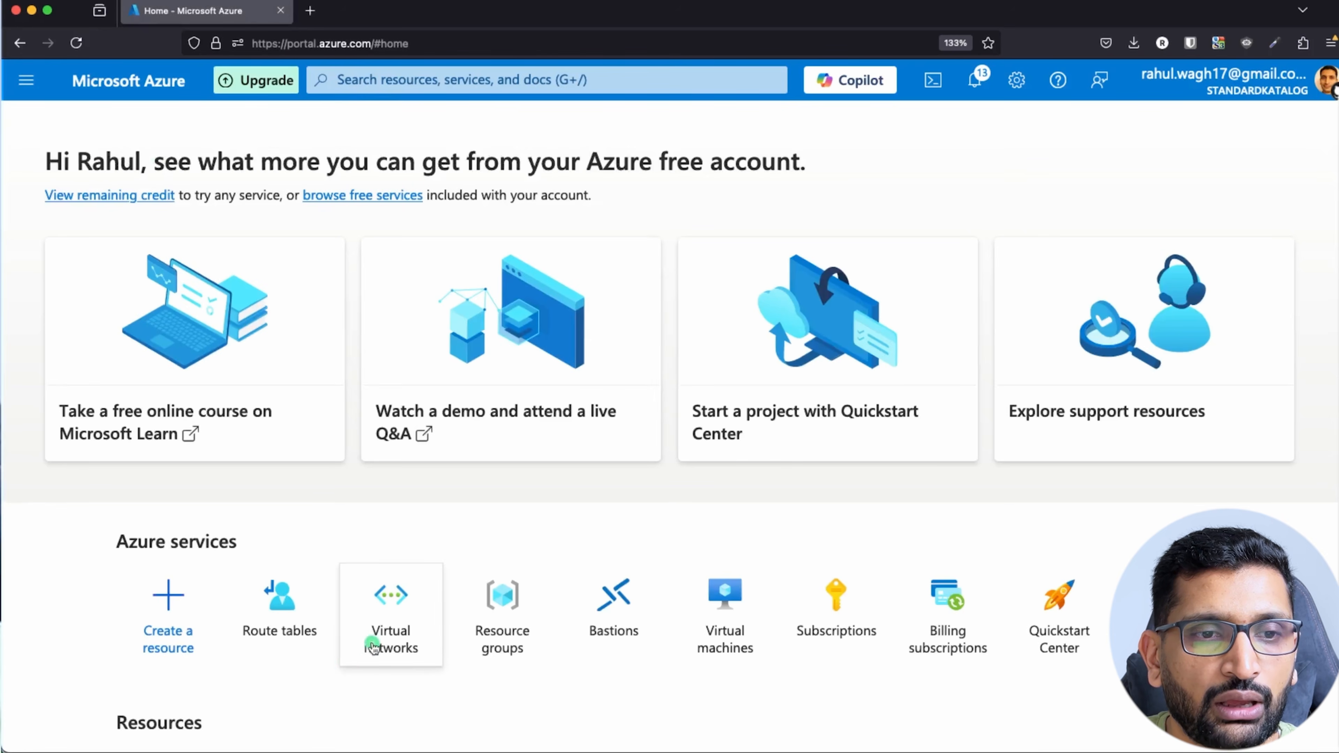
{"action": "left_click", "coordinate": [380, 79]}
{"action": "type", "text": "route"}
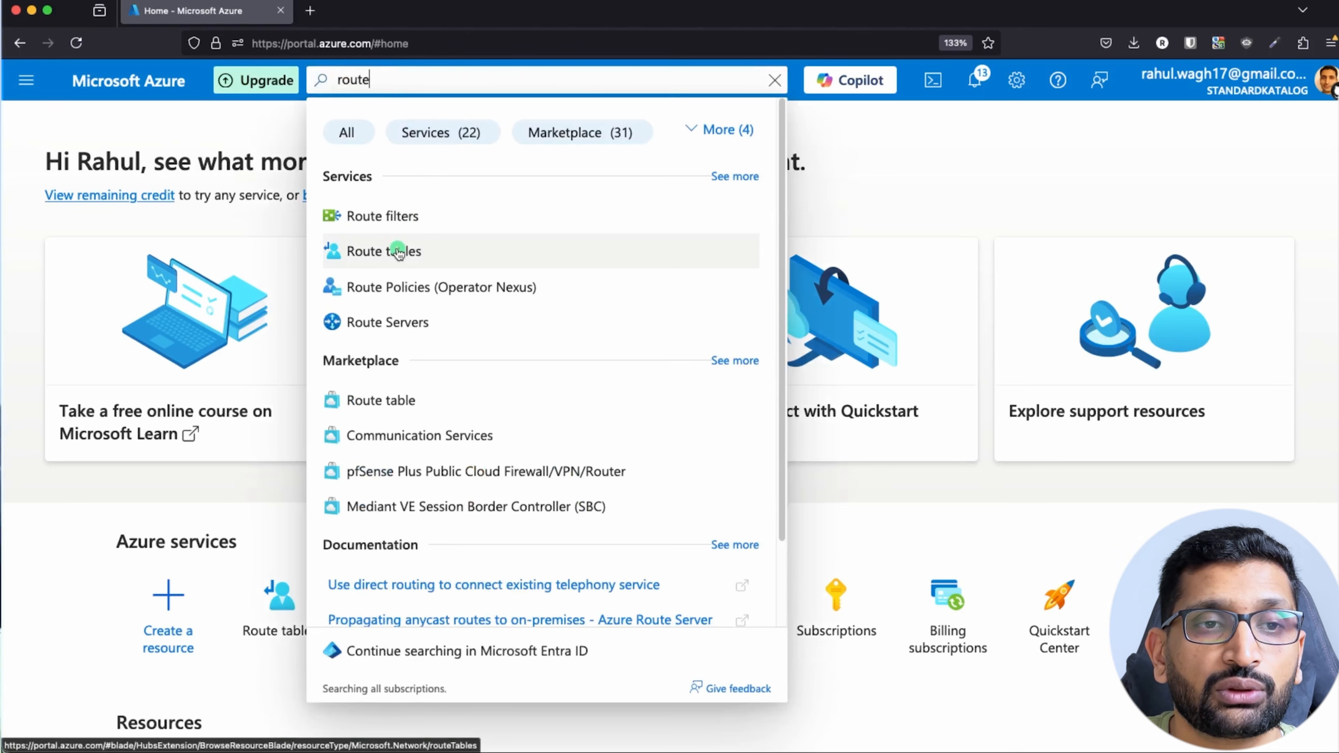
{"action": "left_click", "coordinate": [368, 252]}
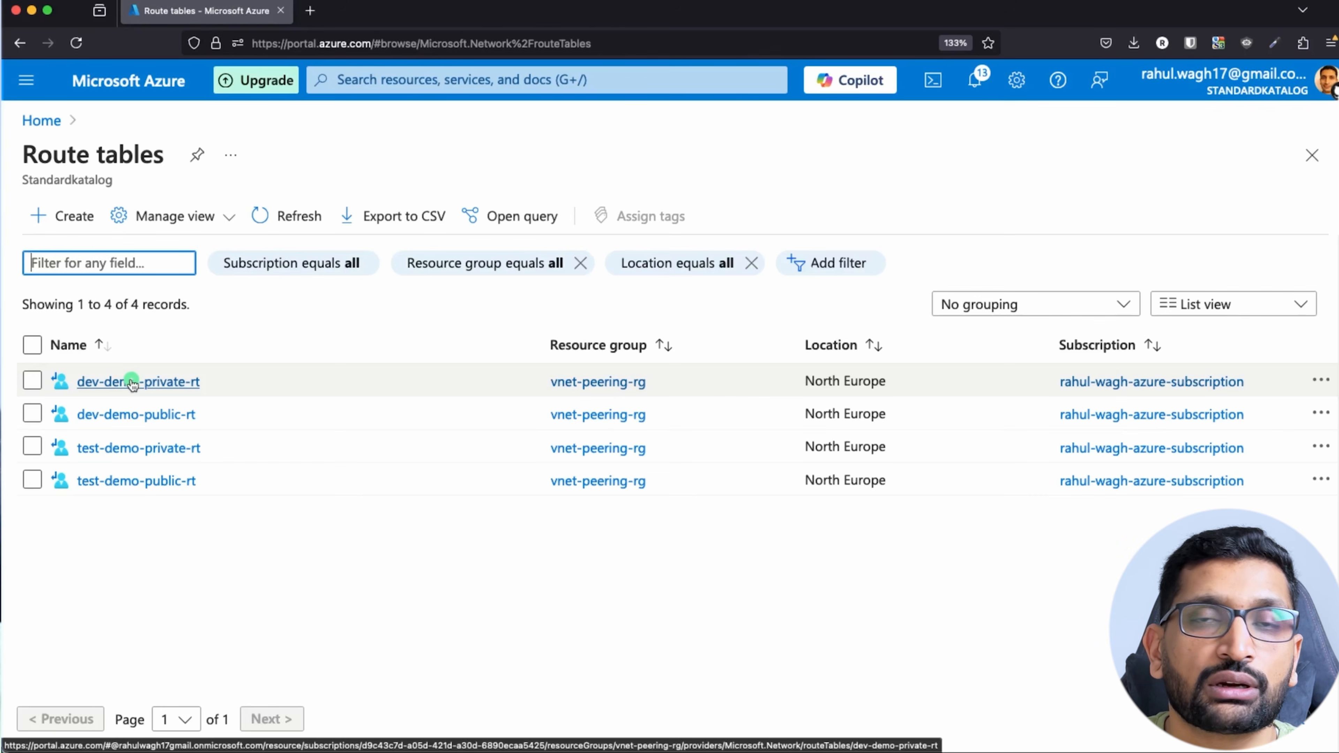
Switch to Keynote to view the VNet peering diagram with both networks, their subnets and route tables.
{"action": "key", "text": "super+Tab"}
{"action": "key", "text": "super+Tab"}
{"action": "key", "text": "super+Tab"}
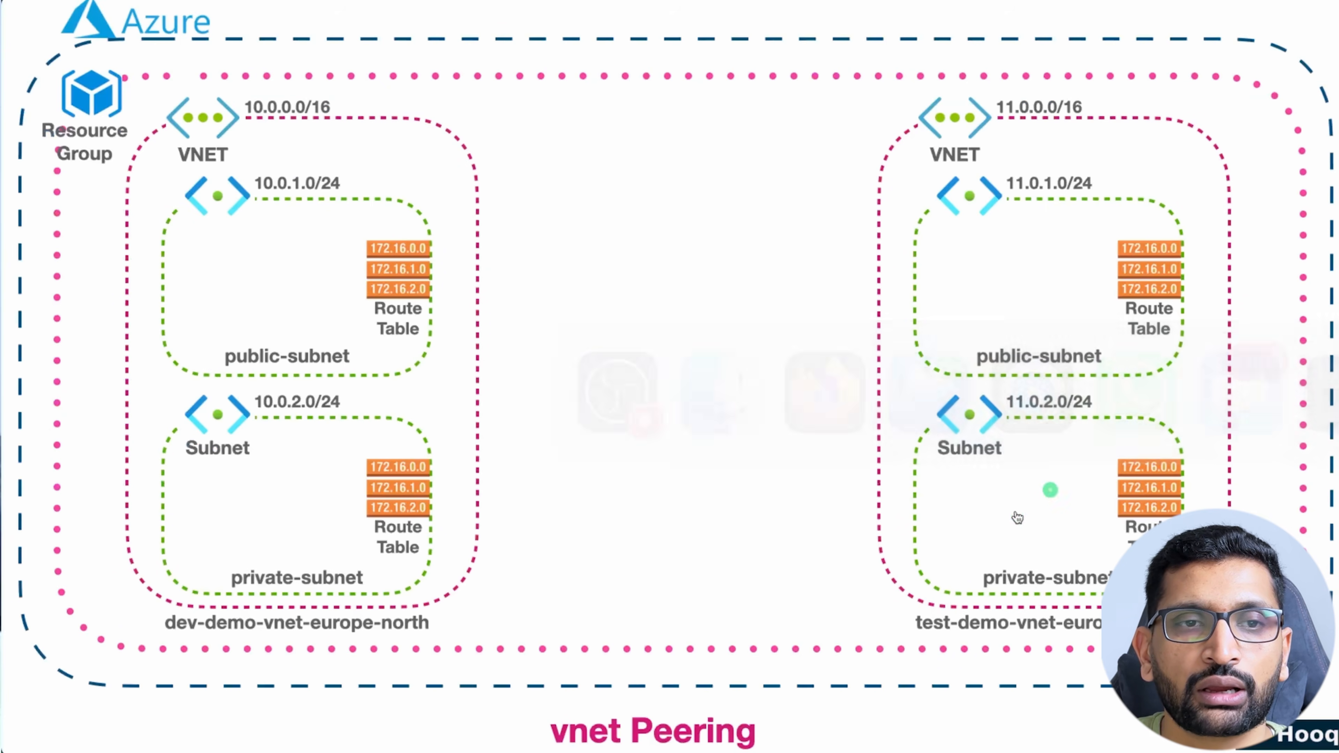
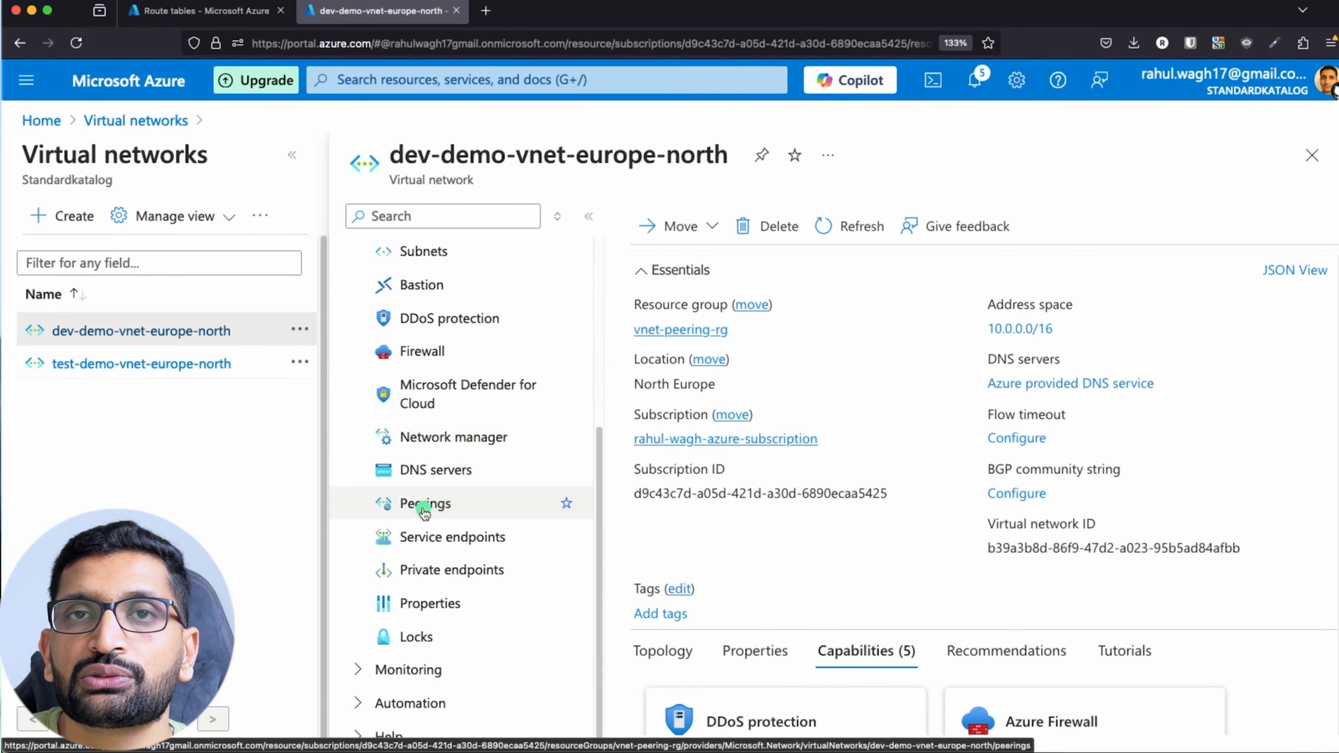
Open the peerings of dev-demo-vnet-europe-north and start adding a peering.
{"action": "left_click", "coordinate": [424, 509]}
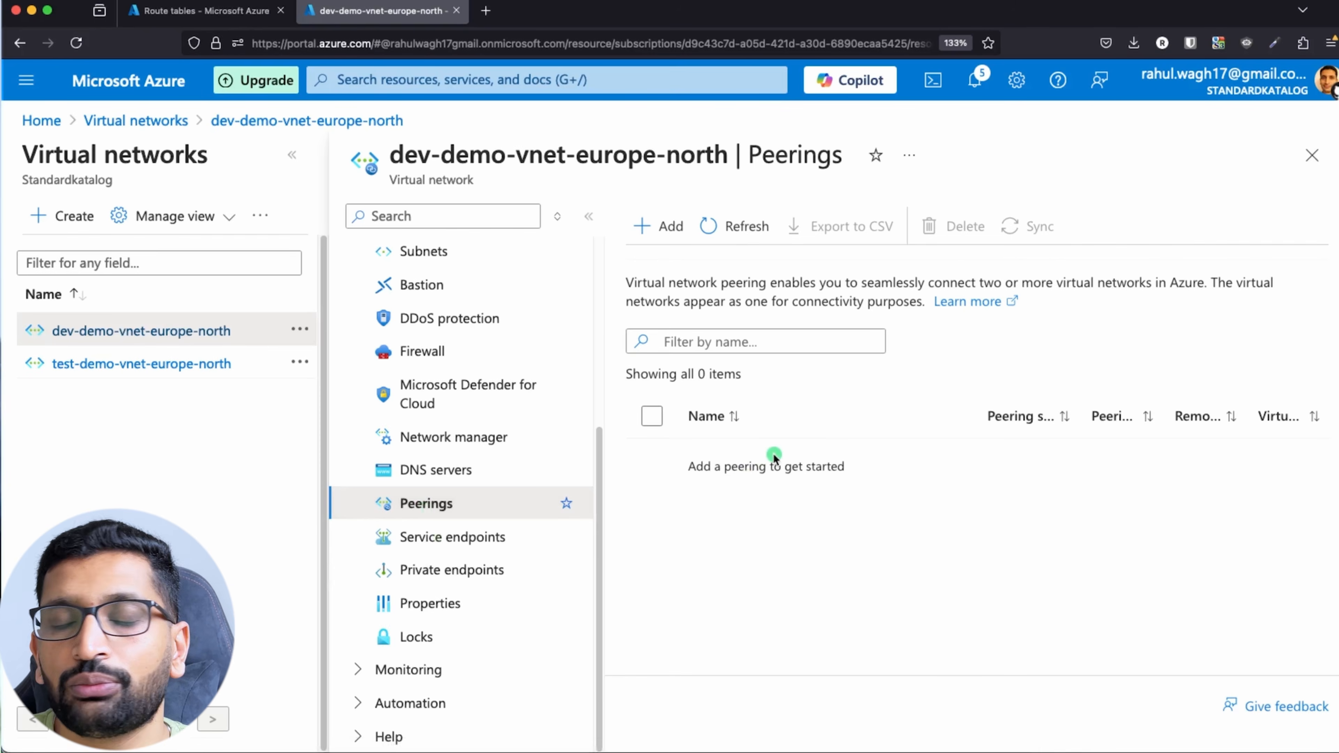
{"action": "left_click", "coordinate": [653, 229]}
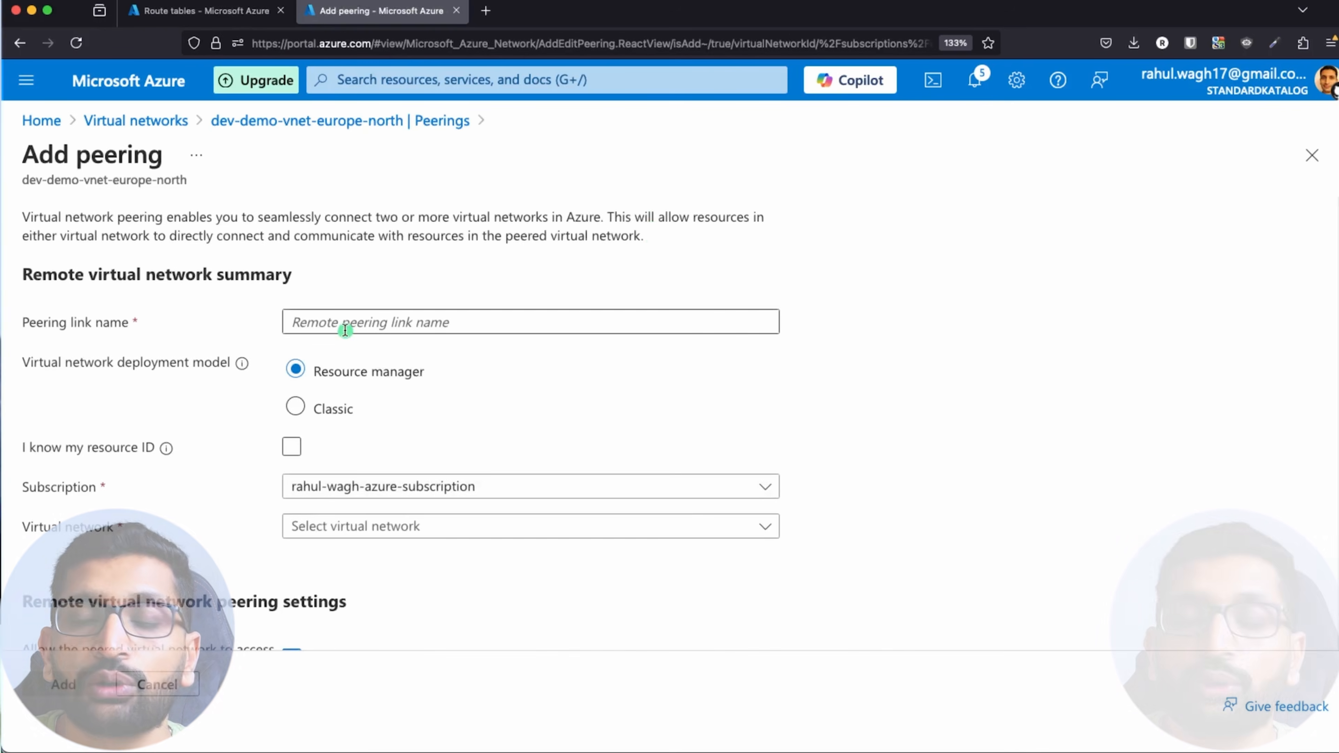
Switch to the Keynote diagram, trace the remote-peering and local-peering directions with freehand arrows, and clear the annotations.
{"action": "key", "text": "super+Tab"}
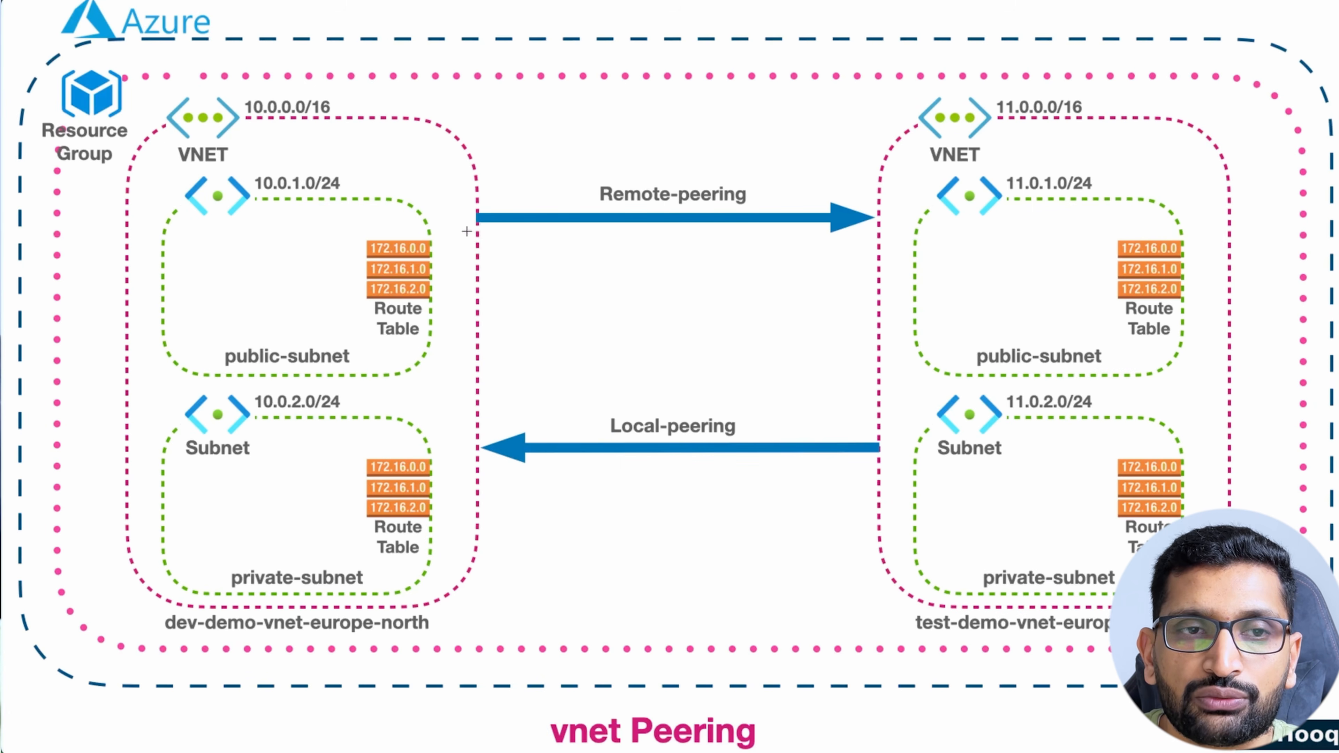
{"action": "mouse_move", "coordinate": [465, 232]}
{"action": "left_mouse_down"}
{"action": "mouse_move", "coordinate": [494, 186]}
{"action": "mouse_move", "coordinate": [916, 179]}
{"action": "mouse_move", "coordinate": [937, 205]}
{"action": "mouse_move", "coordinate": [897, 211]}
{"action": "left_mouse_up"}
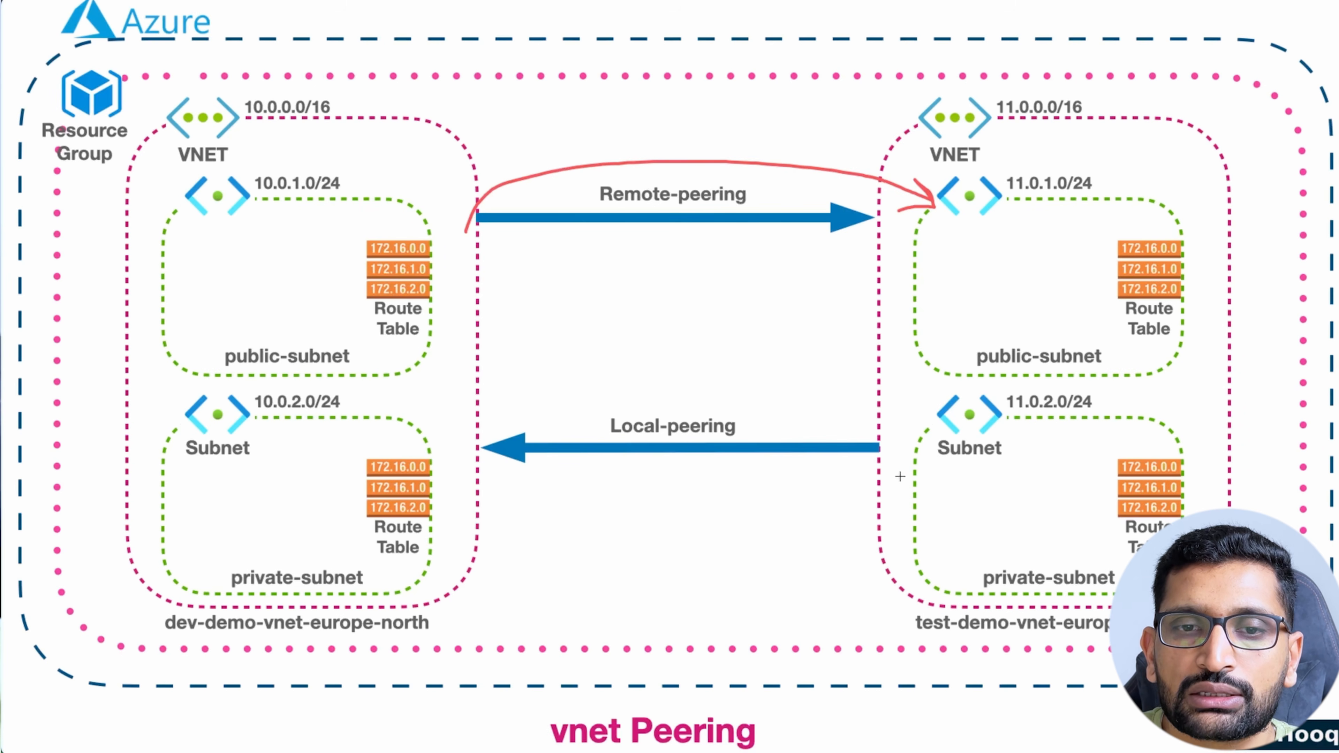
{"action": "mouse_move", "coordinate": [900, 476]}
{"action": "left_mouse_down"}
{"action": "mouse_move", "coordinate": [485, 496]}
{"action": "mouse_move", "coordinate": [453, 440]}
{"action": "mouse_move", "coordinate": [440, 462]}
{"action": "mouse_move", "coordinate": [496, 498]}
{"action": "left_mouse_up"}
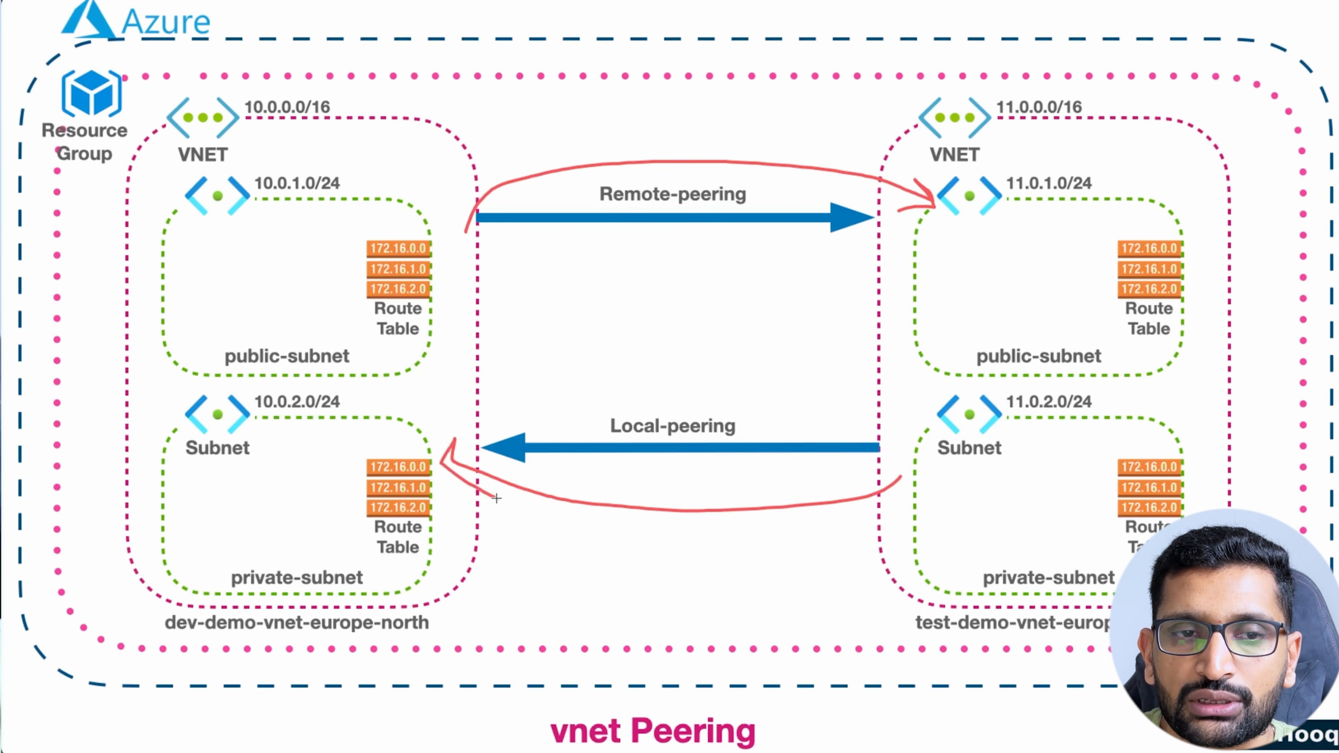
{"action": "key", "text": "Escape"}
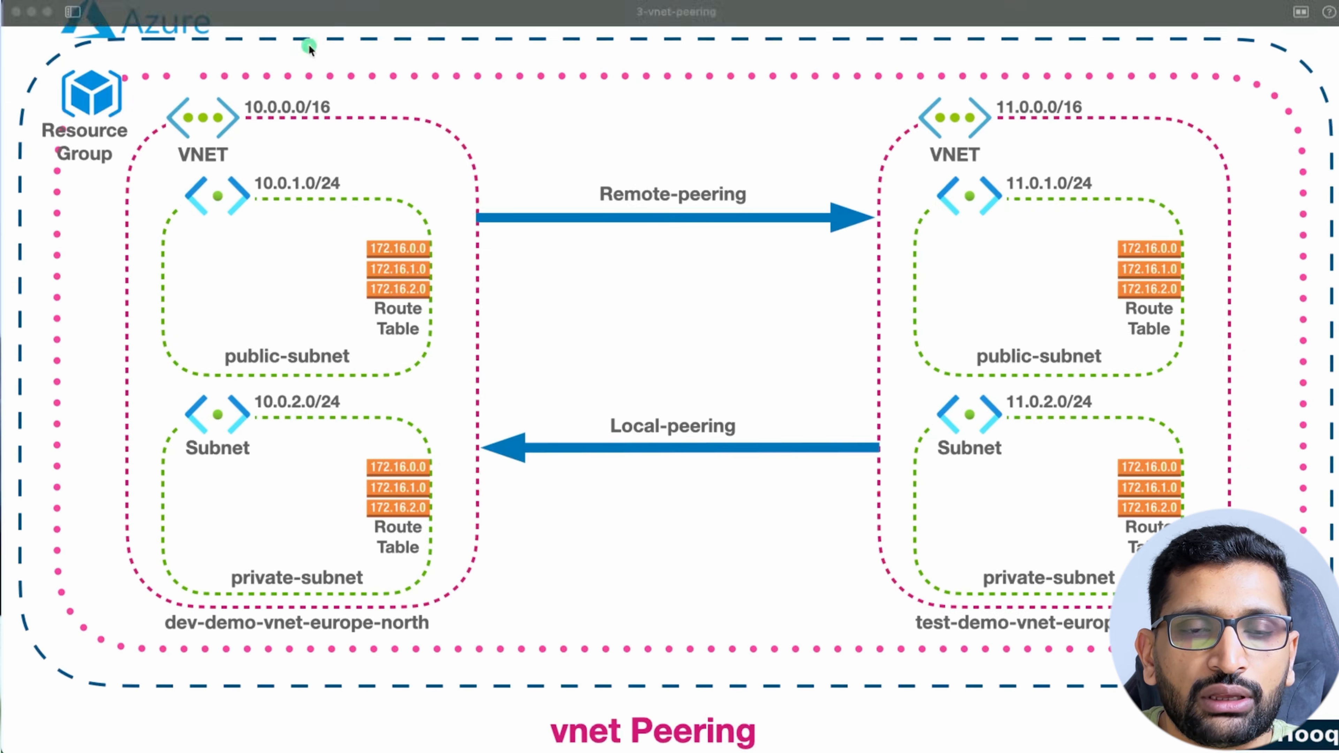
Return to Firefox, name the remote peering link test-vnet-remote-peering-link and open the virtual network choices.
{"action": "key", "text": "super+Tab"}
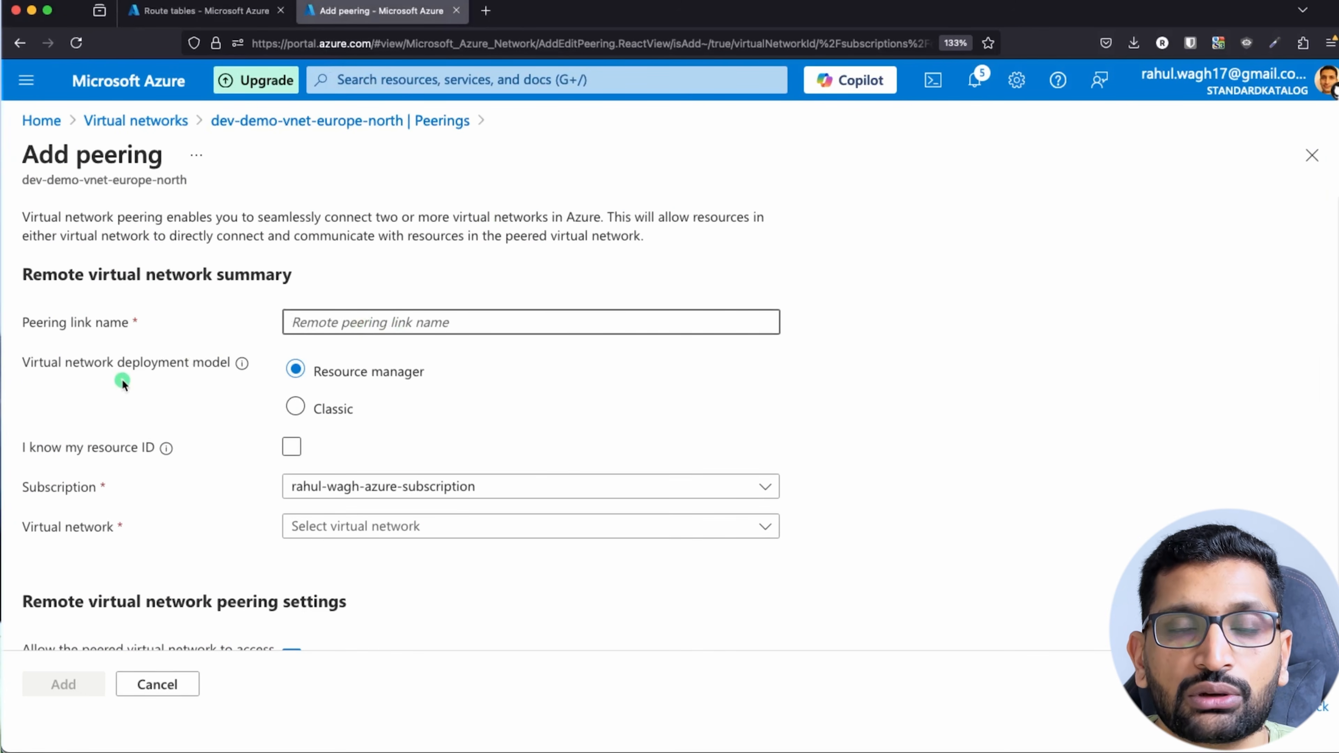
{"action": "type", "text": "test-"}
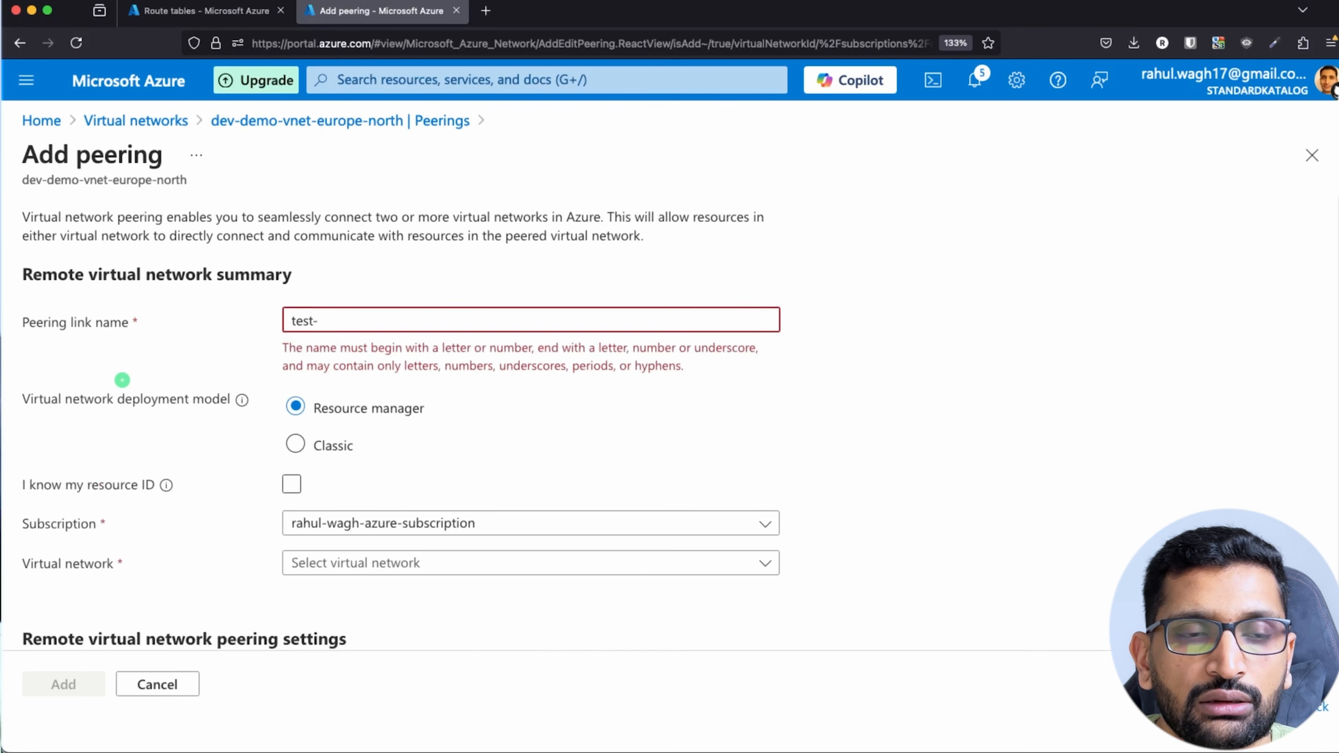
{"action": "type", "text": "vnet-"}
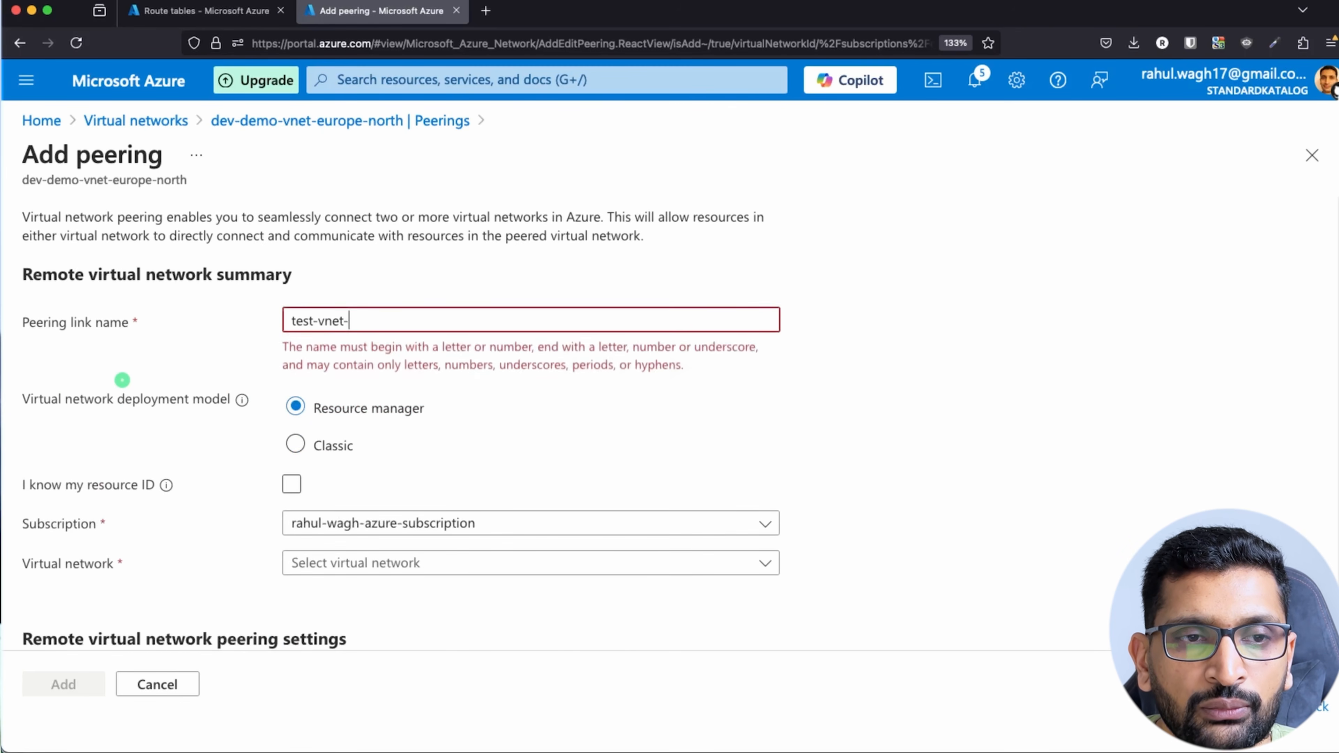
{"action": "type", "text": "remote-p"}
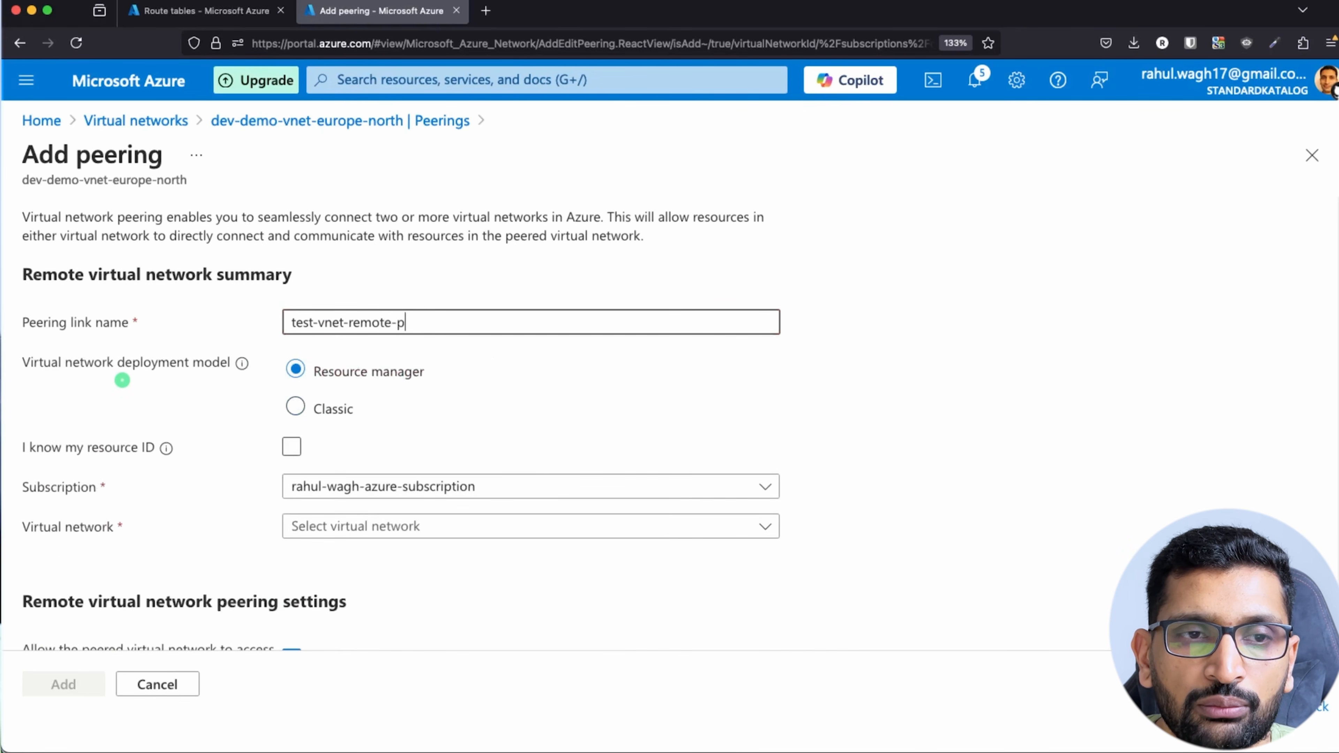
{"action": "type", "text": "eering-link"}
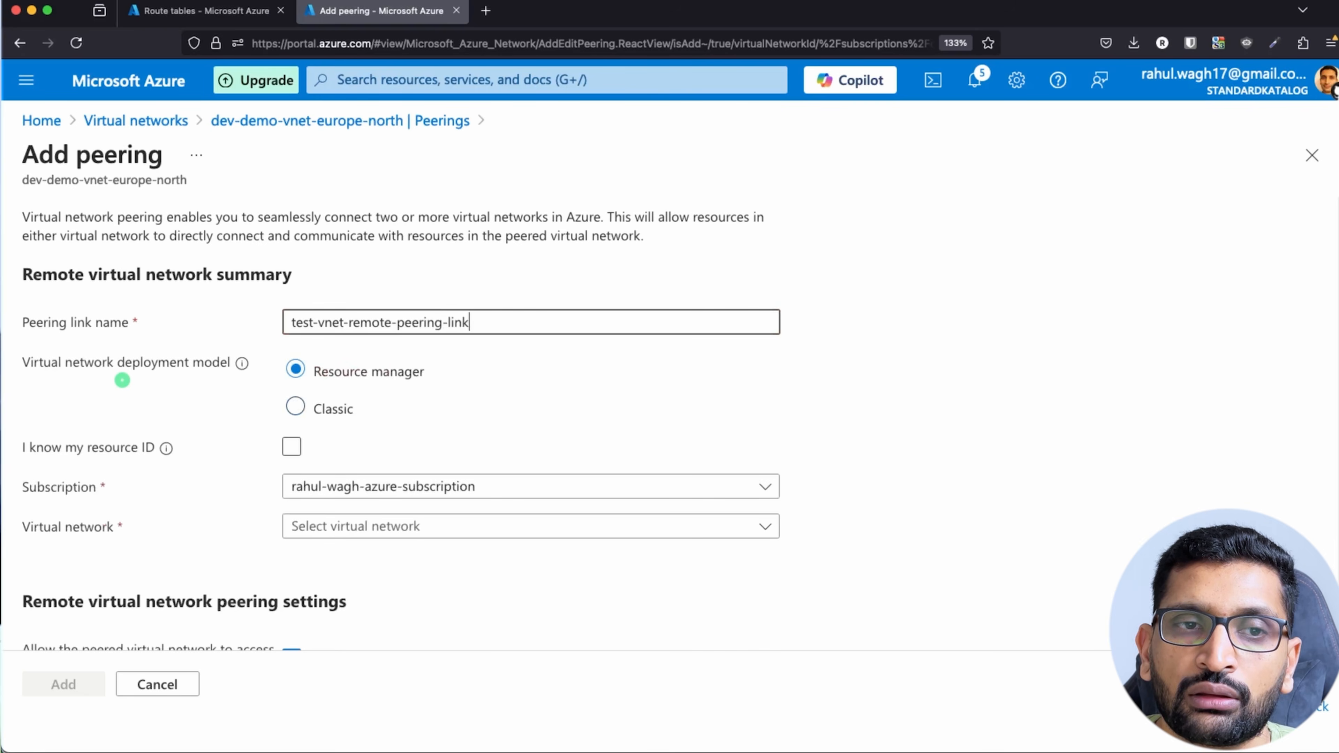
{"action": "scroll", "coordinate": [489, 372], "scroll_direction": "down", "scroll_amount": 3}
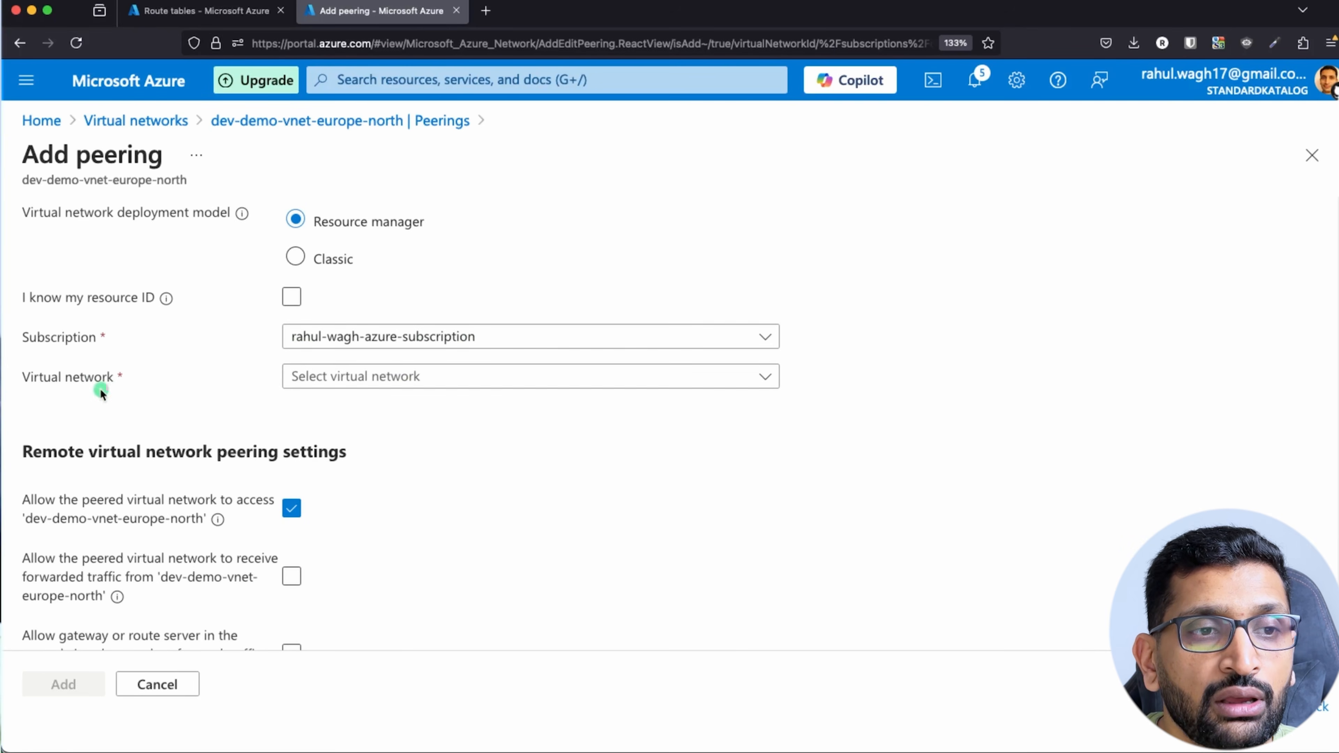
{"action": "left_click", "coordinate": [517, 376]}
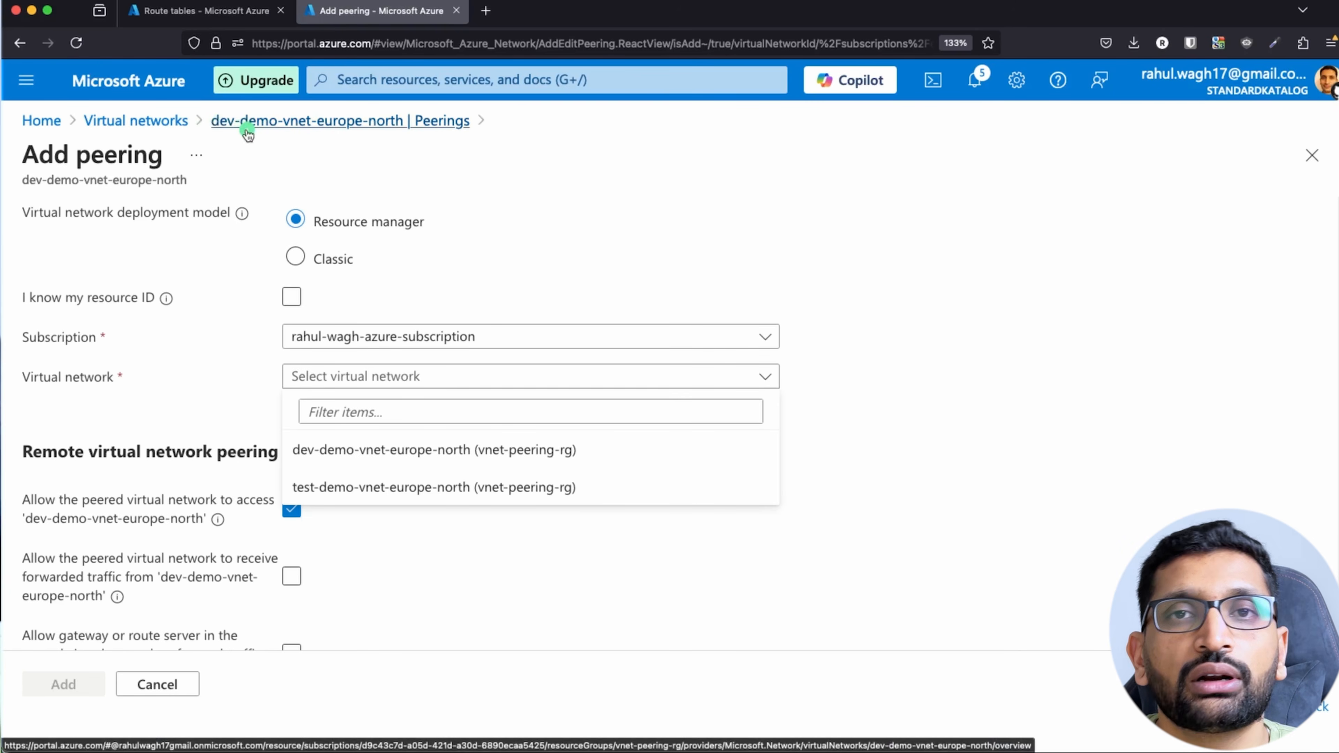
Switch to the Keynote diagram and draw freehand arrows marking the dev network and its link to the test network.
{"action": "key", "text": "super+Tab"}
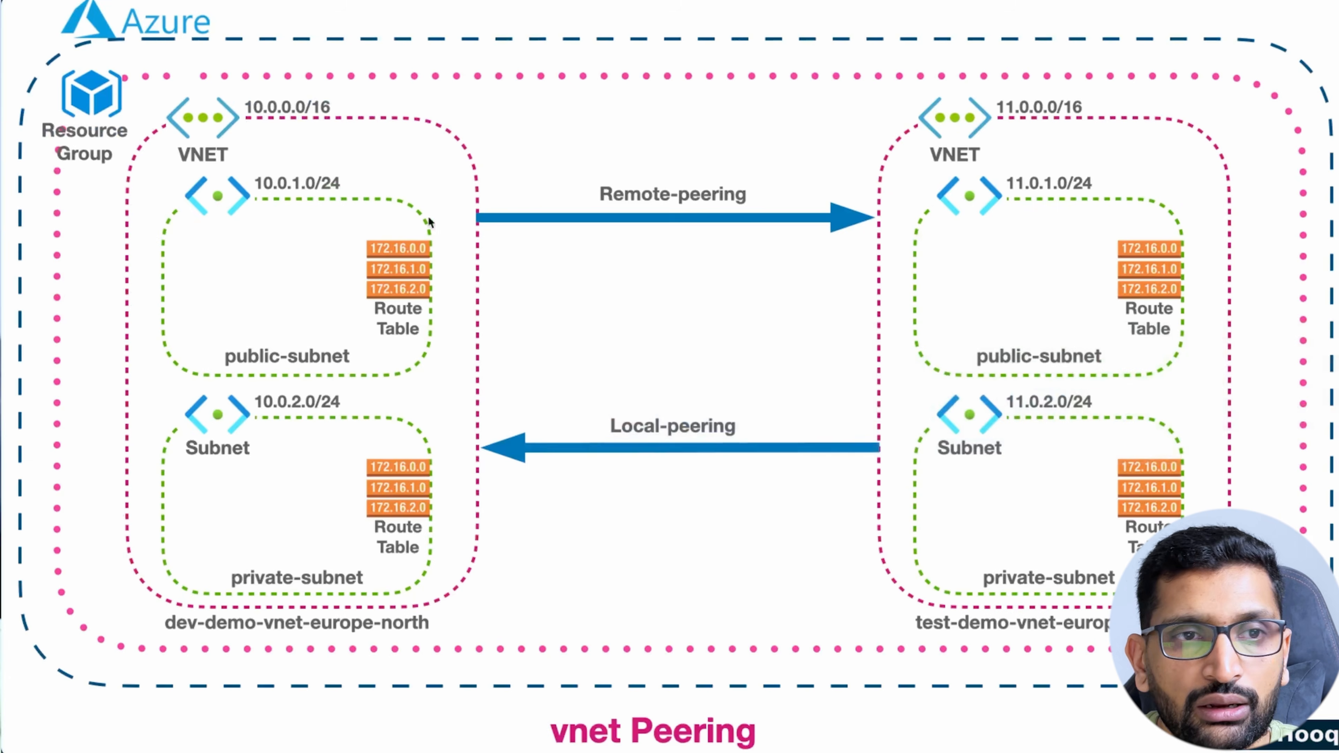
{"action": "mouse_move", "coordinate": [450, 121]}
{"action": "left_mouse_down"}
{"action": "mouse_move", "coordinate": [379, 164]}
{"action": "mouse_move", "coordinate": [412, 190]}
{"action": "left_mouse_up"}
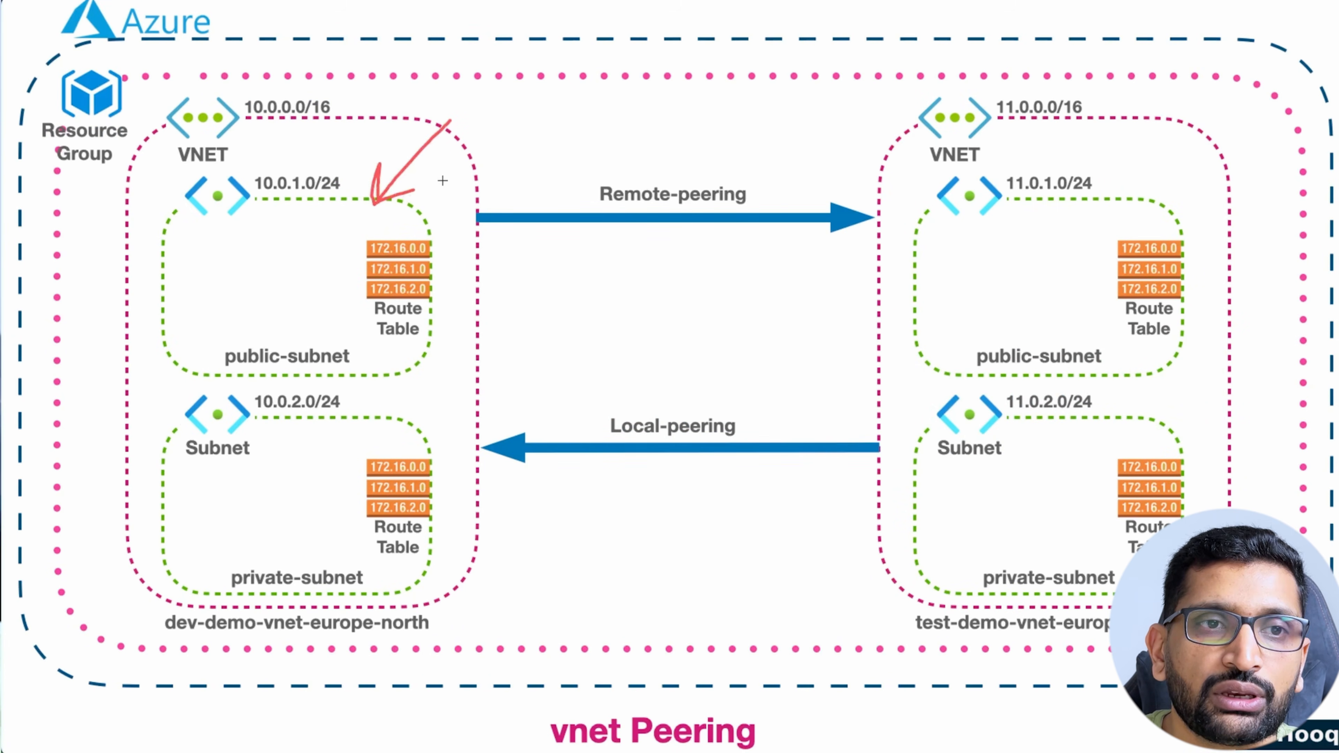
{"action": "mouse_move", "coordinate": [427, 179]}
{"action": "left_mouse_down"}
{"action": "mouse_move", "coordinate": [883, 171]}
{"action": "mouse_move", "coordinate": [886, 160]}
{"action": "mouse_move", "coordinate": [897, 200]}
{"action": "left_mouse_up"}
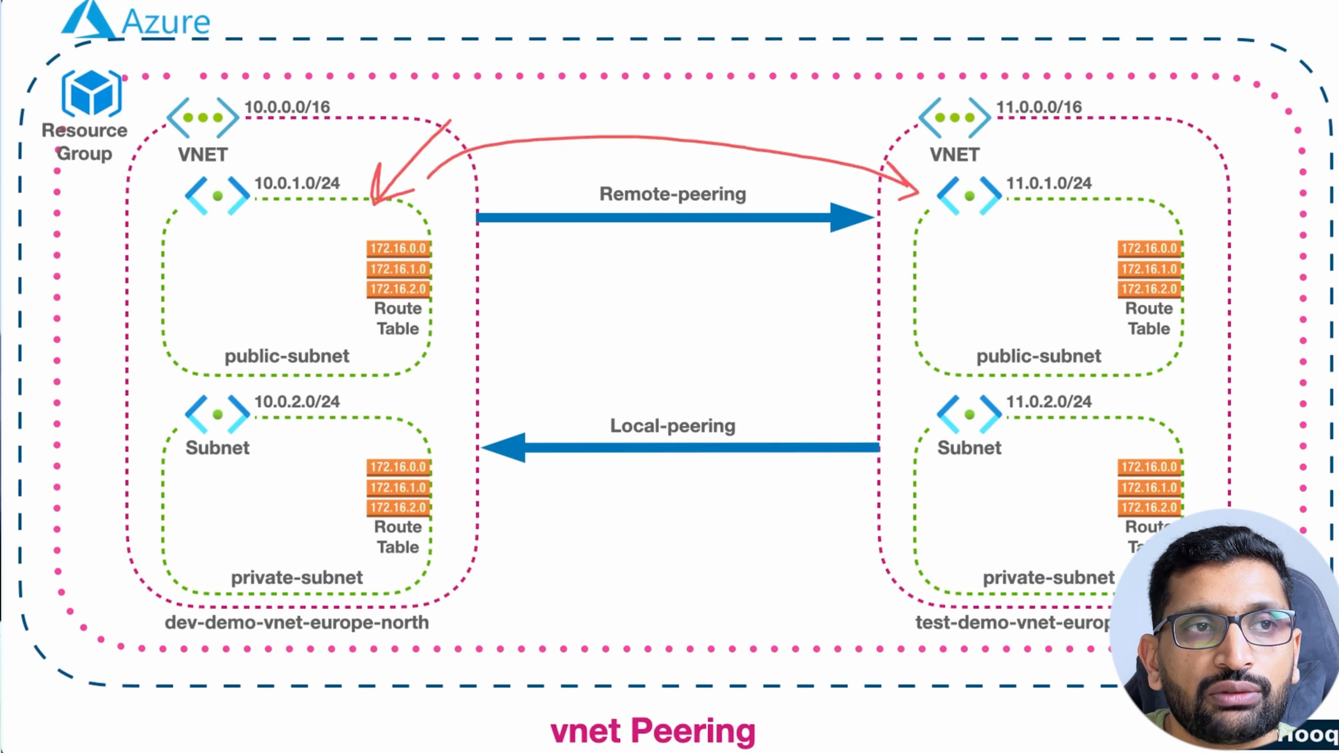
Return to Firefox, choose test-demo-vnet-europe-north as the remote virtual network and allow it to receive forwarded traffic from dev-demo-vnet-europe-north.
{"action": "key", "text": "super+Tab"}
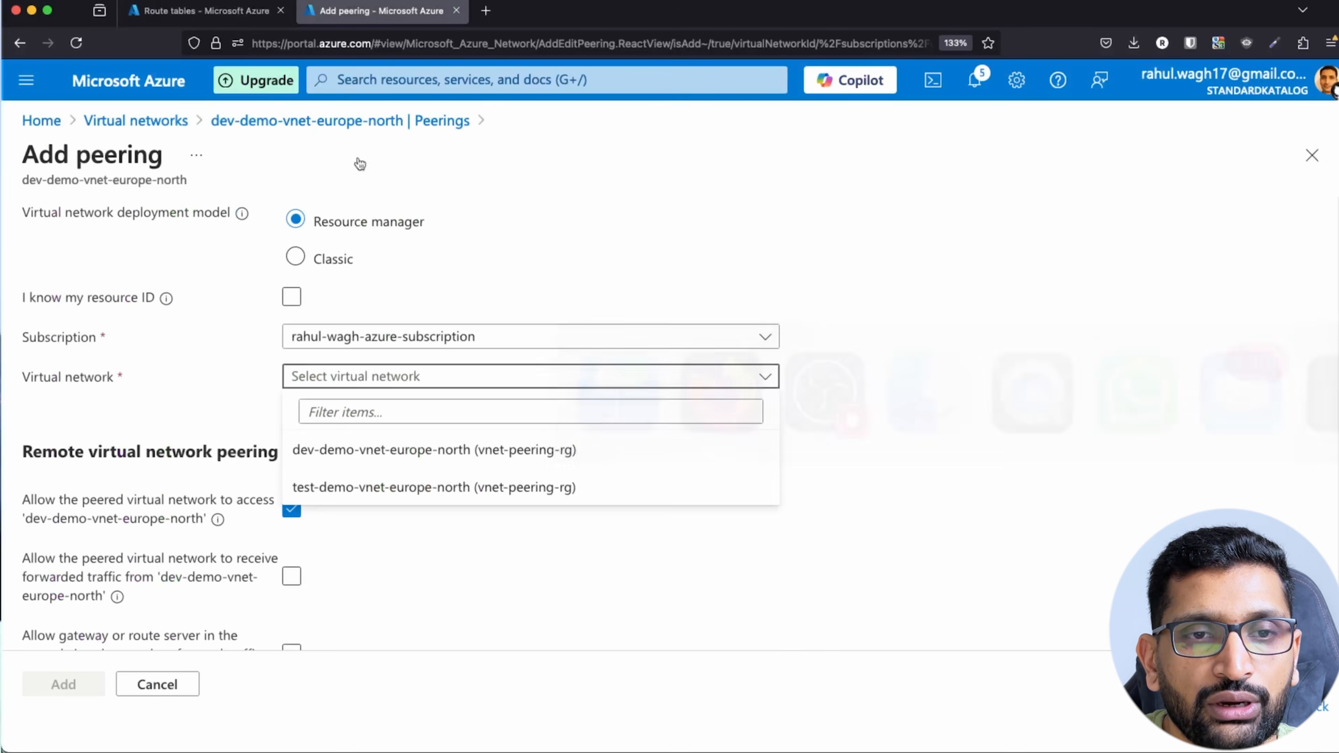
{"action": "left_click", "coordinate": [329, 484]}
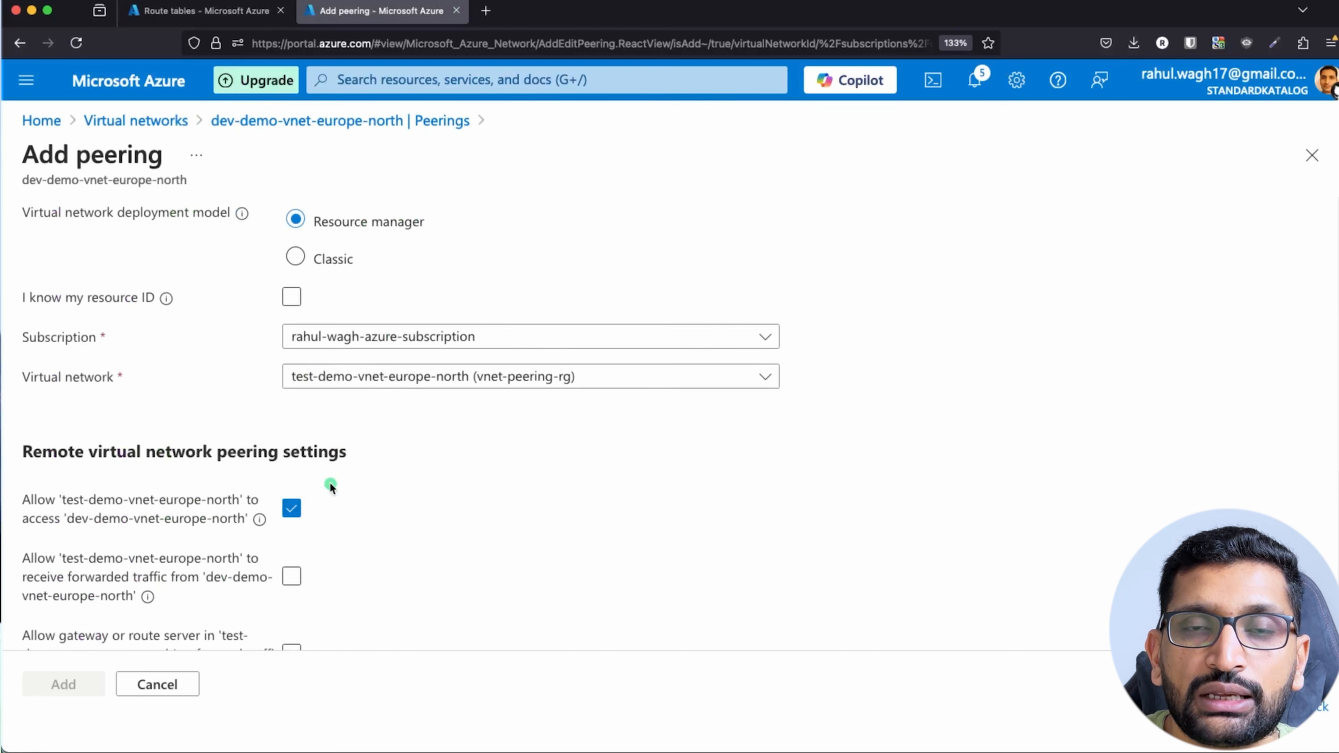
{"action": "scroll", "coordinate": [448, 455], "scroll_direction": "down", "scroll_amount": 4}
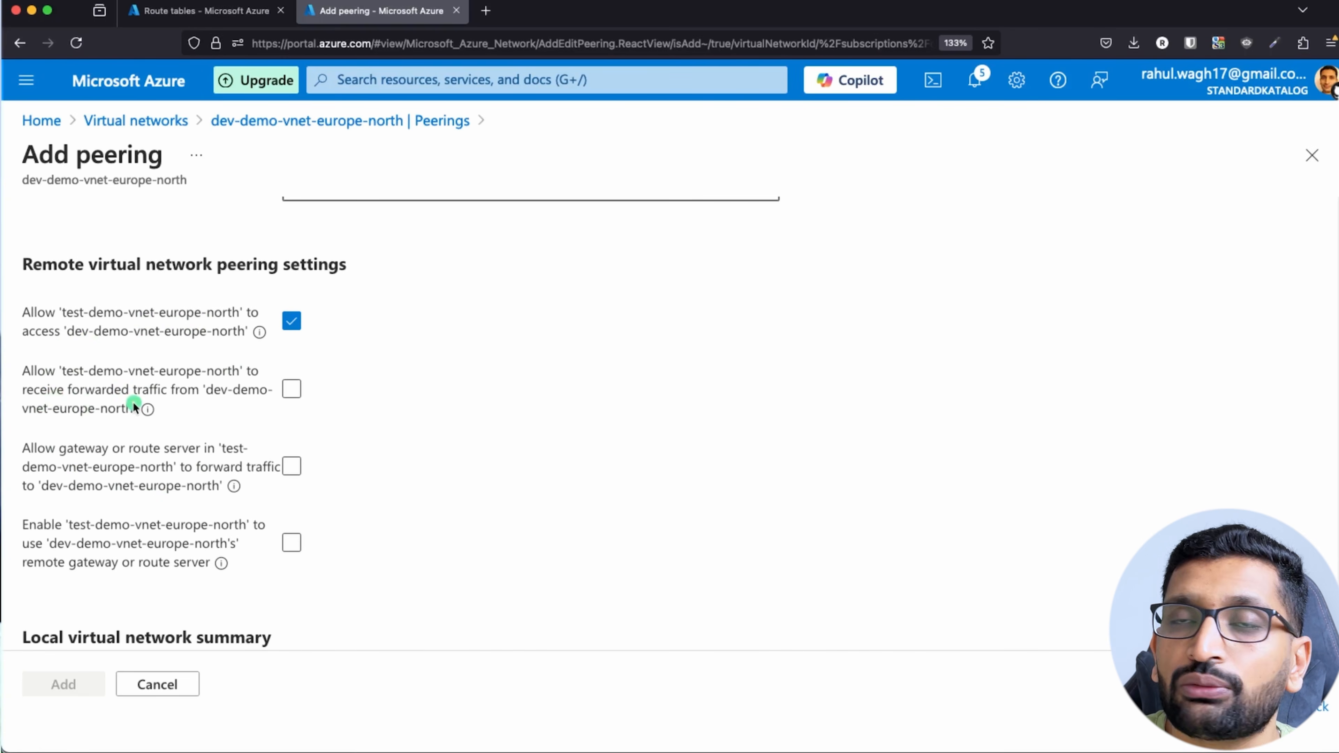
{"action": "left_click", "coordinate": [291, 389]}
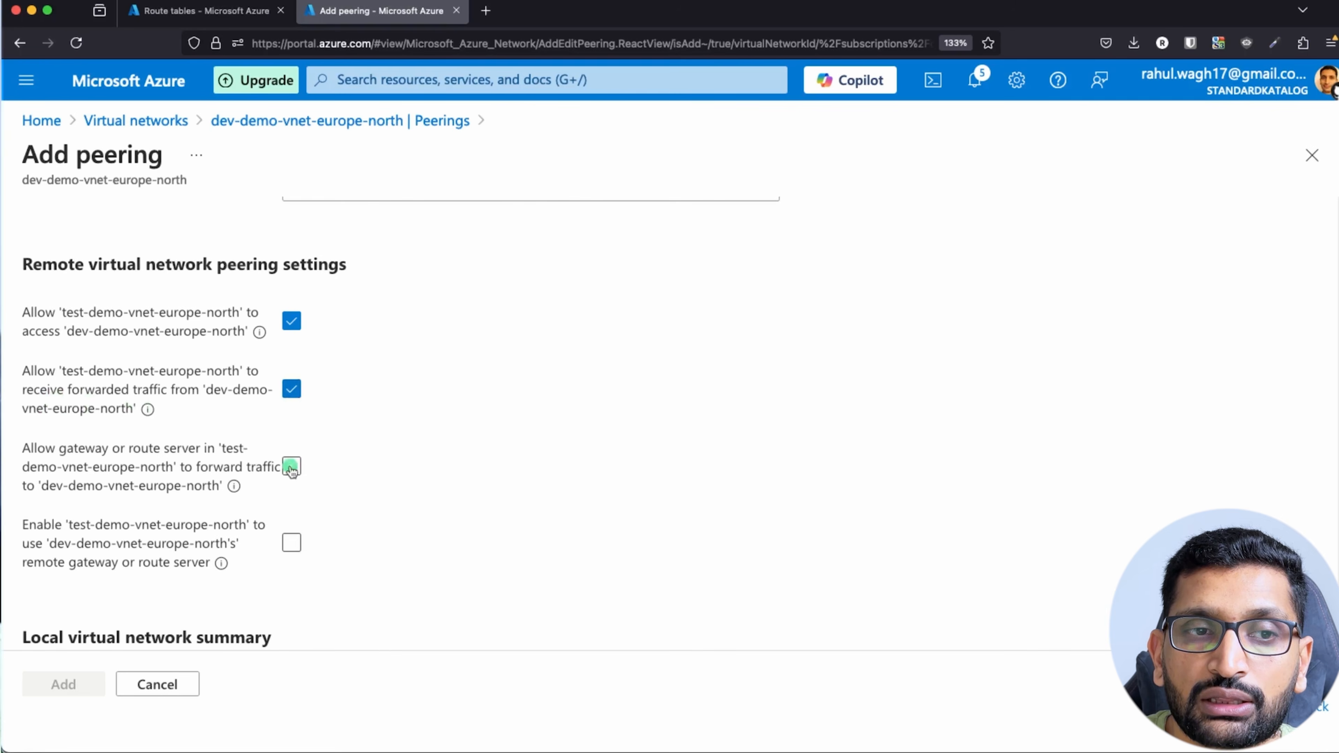
Name the local peering link dev-demo-local-peering-link and allow dev-demo-vnet-europe-north to receive forwarded traffic from test-demo-vnet-europe-north.
{"action": "scroll", "coordinate": [386, 482], "scroll_direction": "down", "scroll_amount": 5}
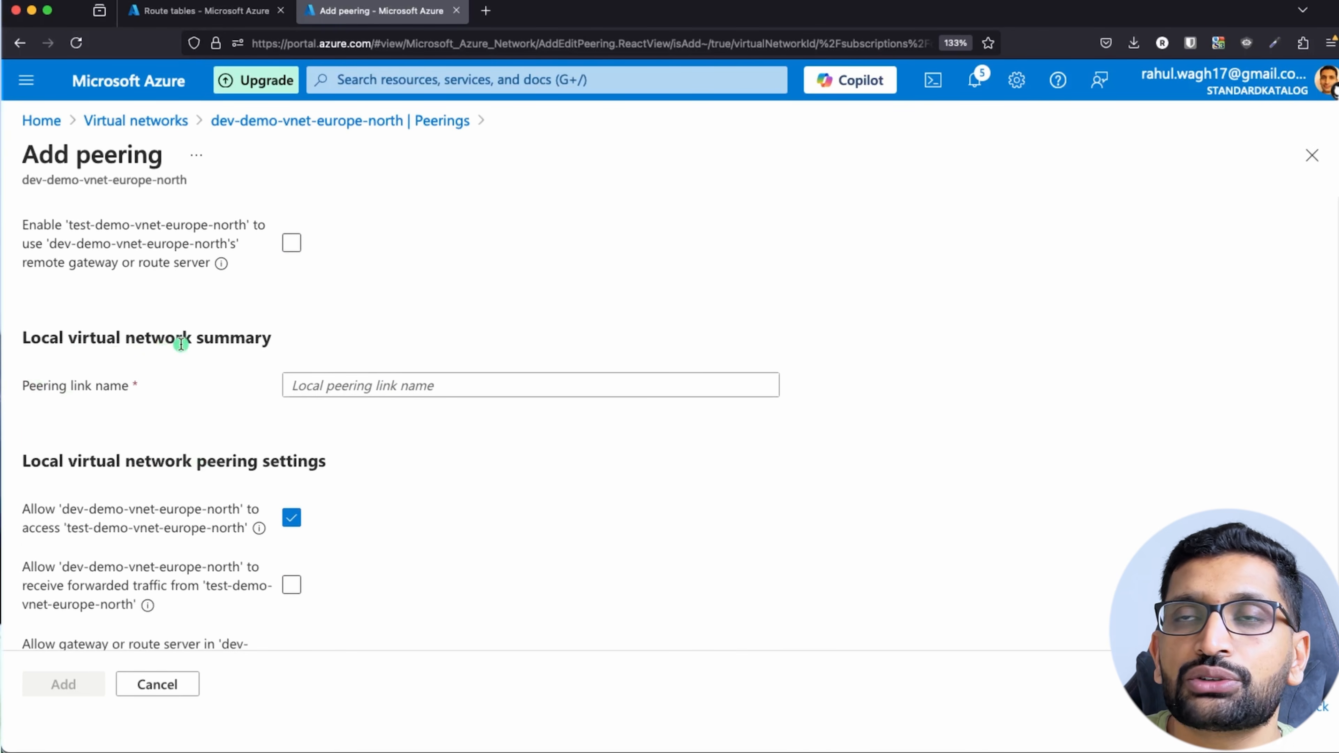
{"action": "left_click", "coordinate": [368, 384]}
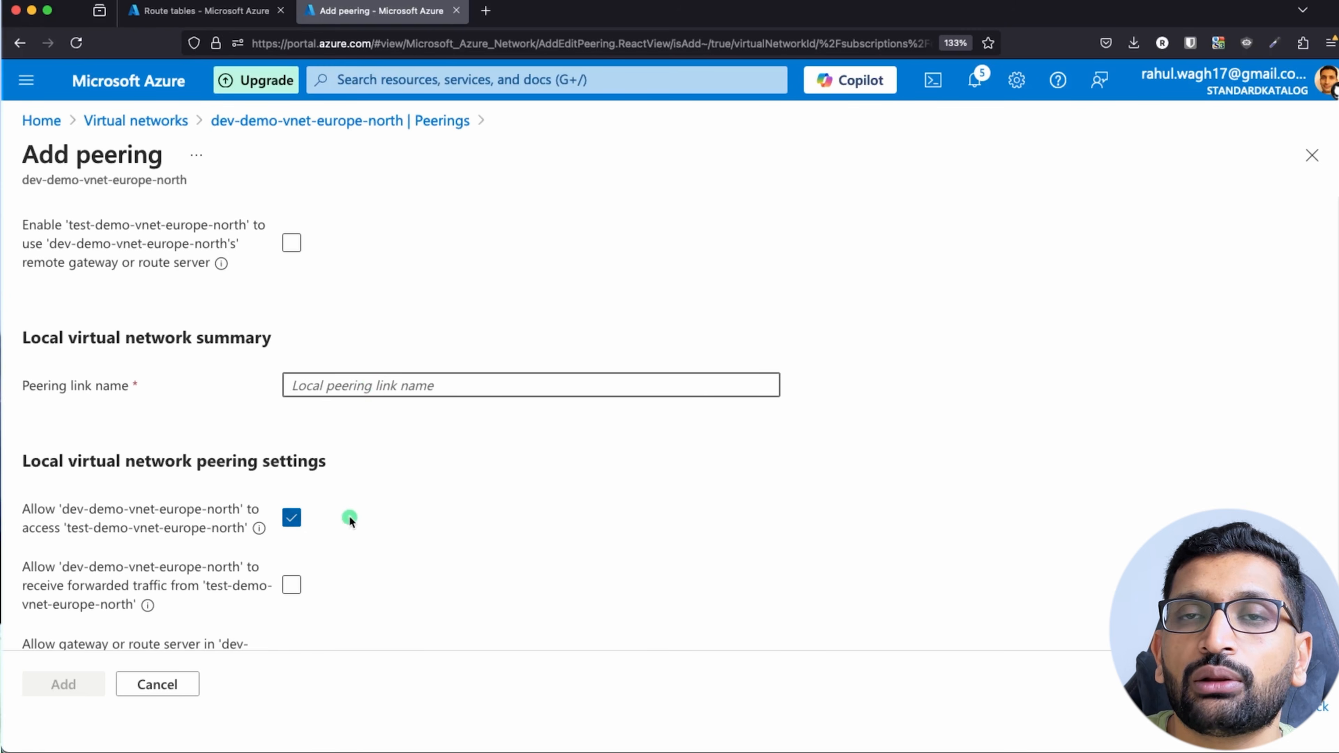
{"action": "scroll", "coordinate": [353, 514], "scroll_direction": "up", "scroll_amount": 1}
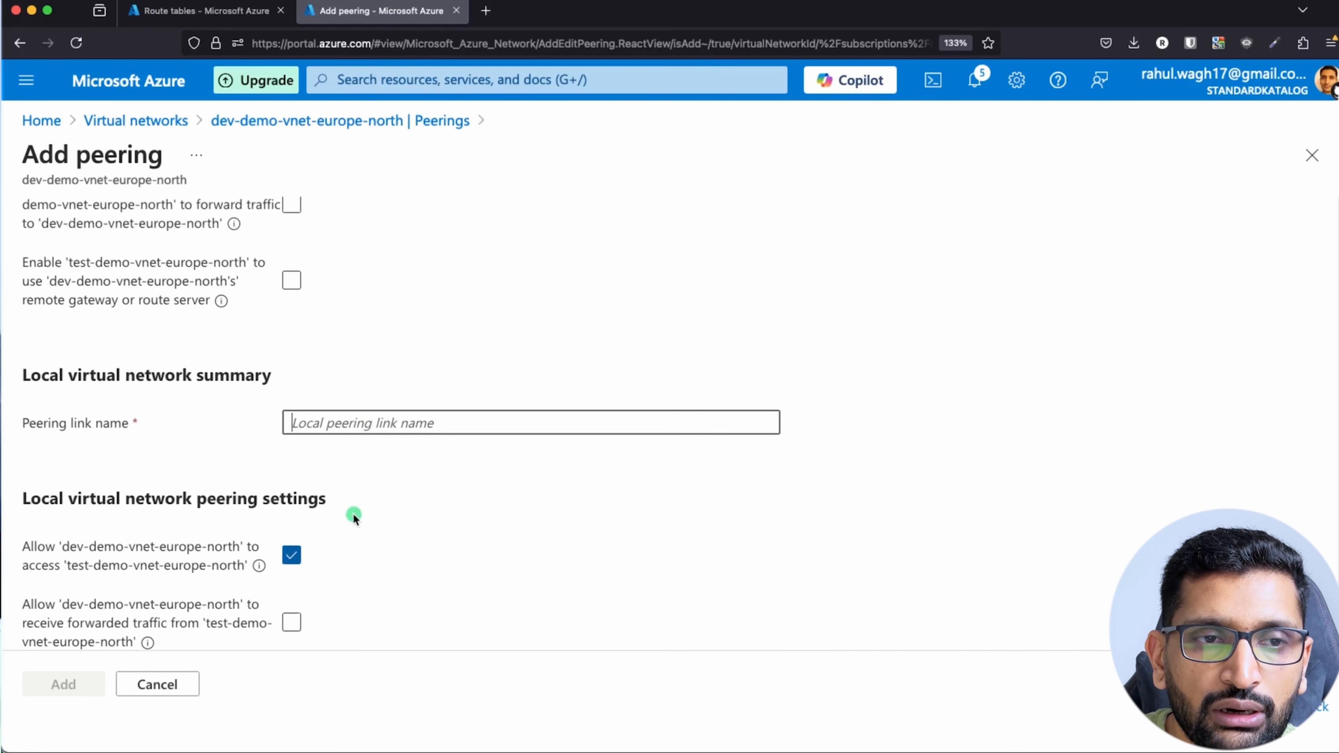
{"action": "type", "text": "dev-demo-"}
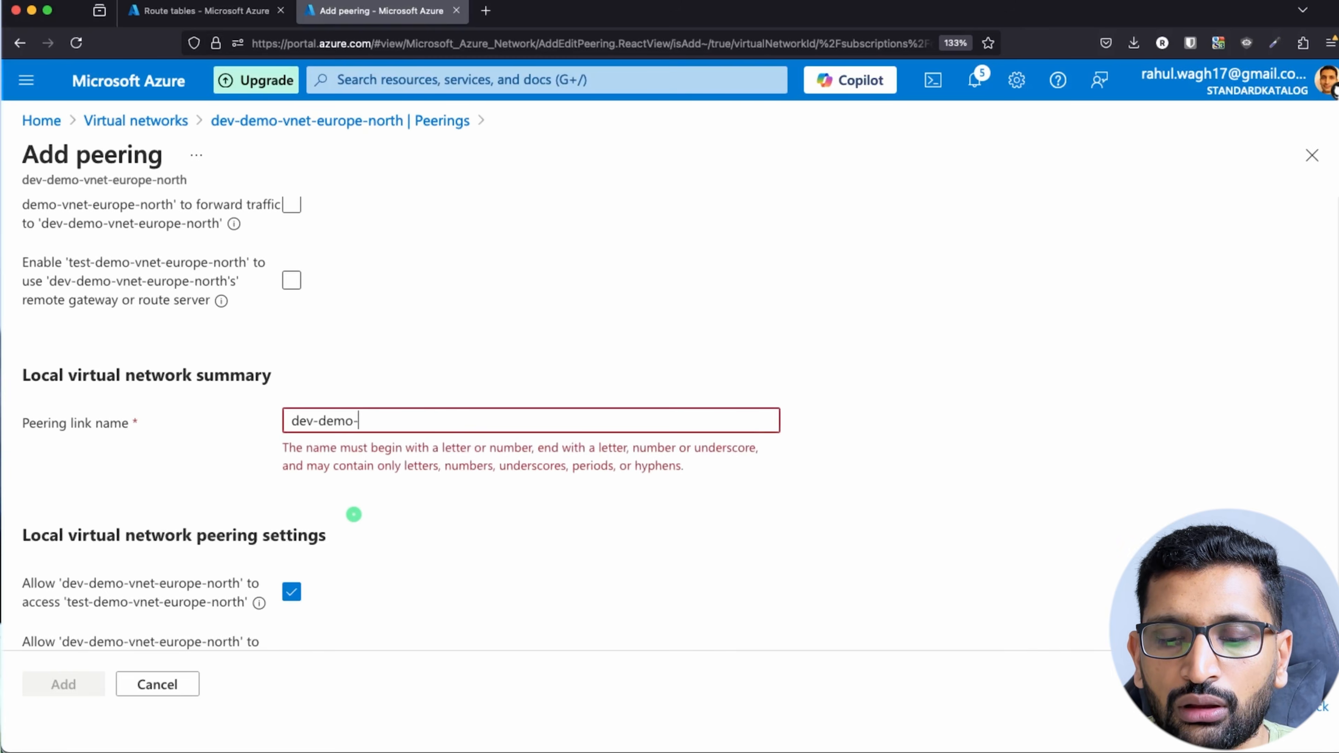
{"action": "type", "text": "local-peering"}
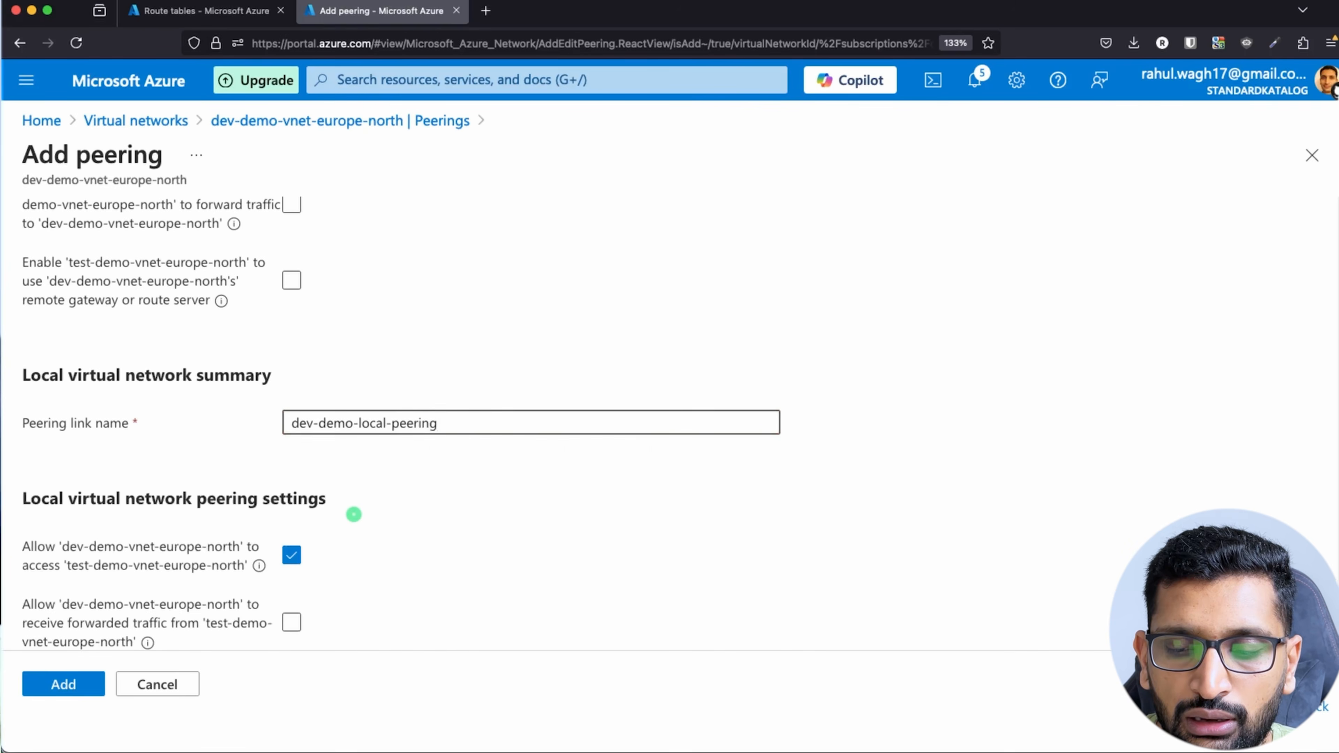
{"action": "type", "text": "-liun"}
{"action": "key", "text": "BackSpace"}
{"action": "type", "text": "nk"}
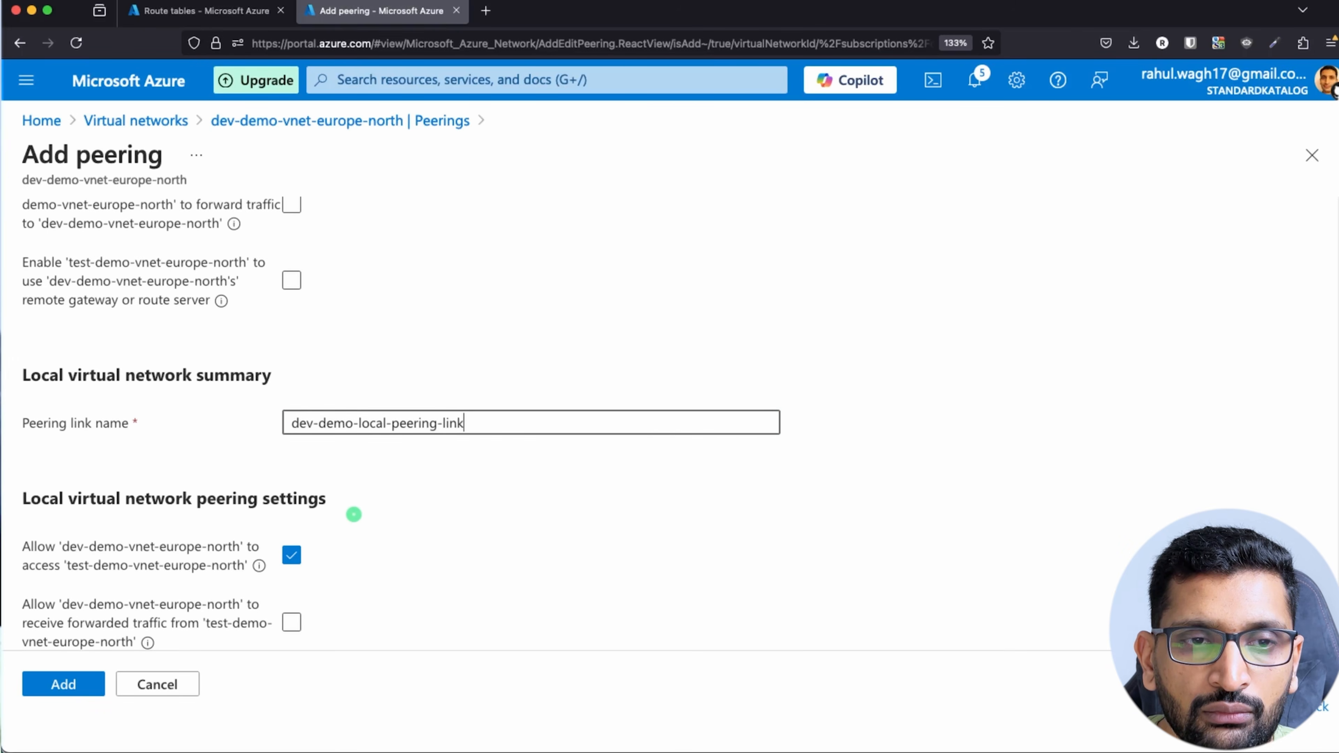
{"action": "scroll", "coordinate": [390, 468], "scroll_direction": "down", "scroll_amount": 3}
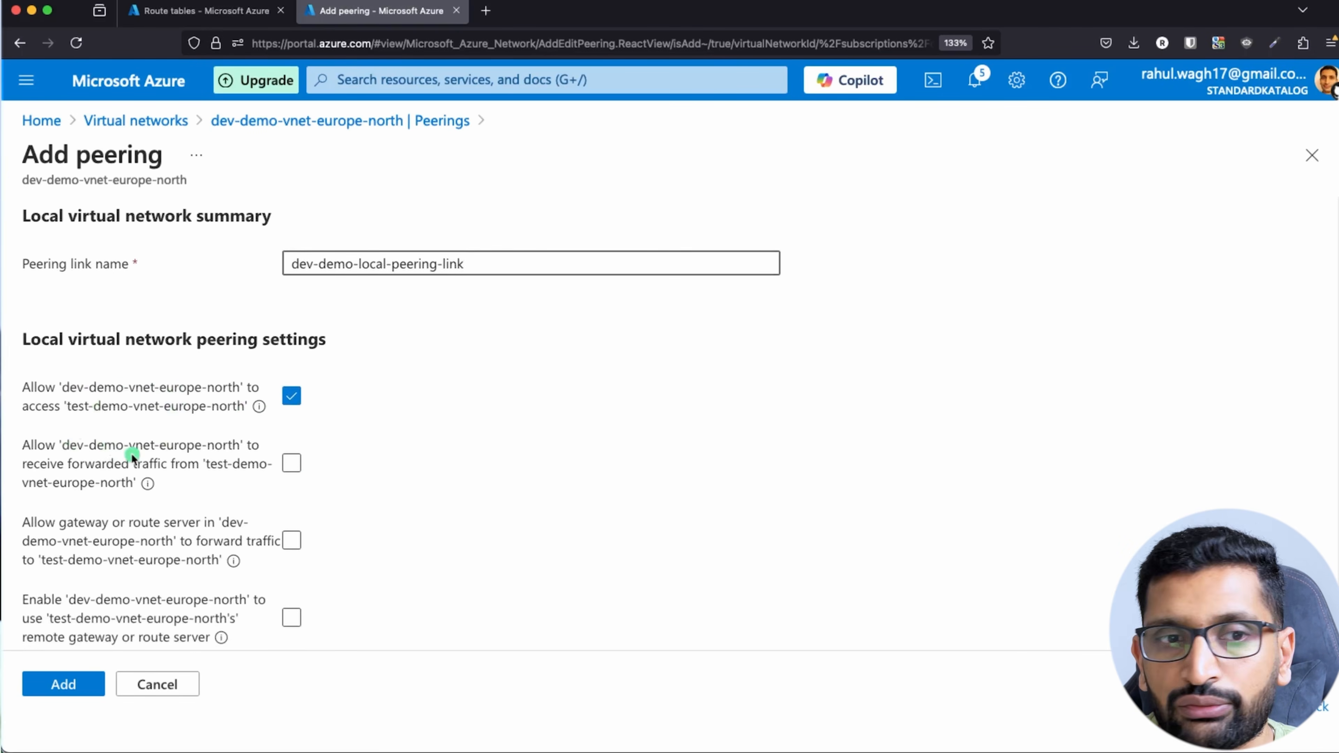
{"action": "left_click", "coordinate": [291, 464]}
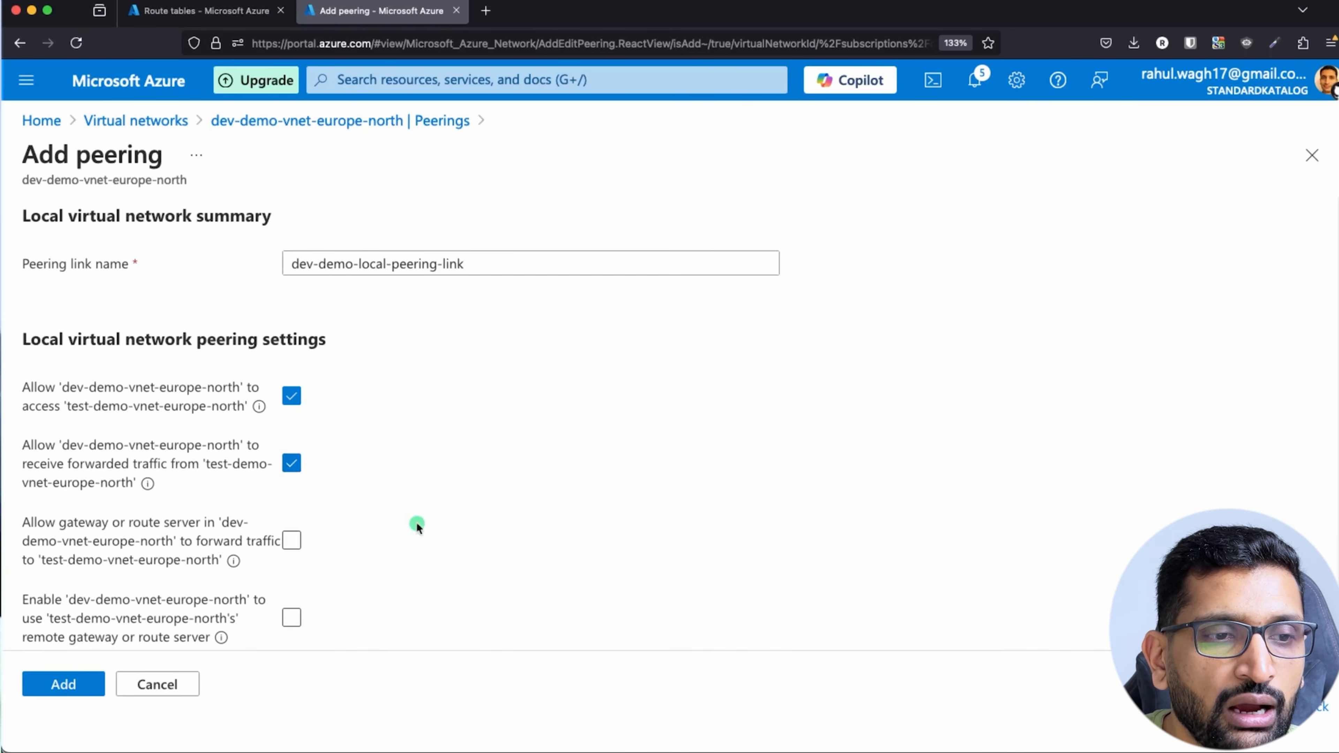
Add the configured peering to dev-demo-vnet-europe-north and check the peerings of test-demo-vnet-europe-north.
{"action": "left_click", "coordinate": [59, 684]}
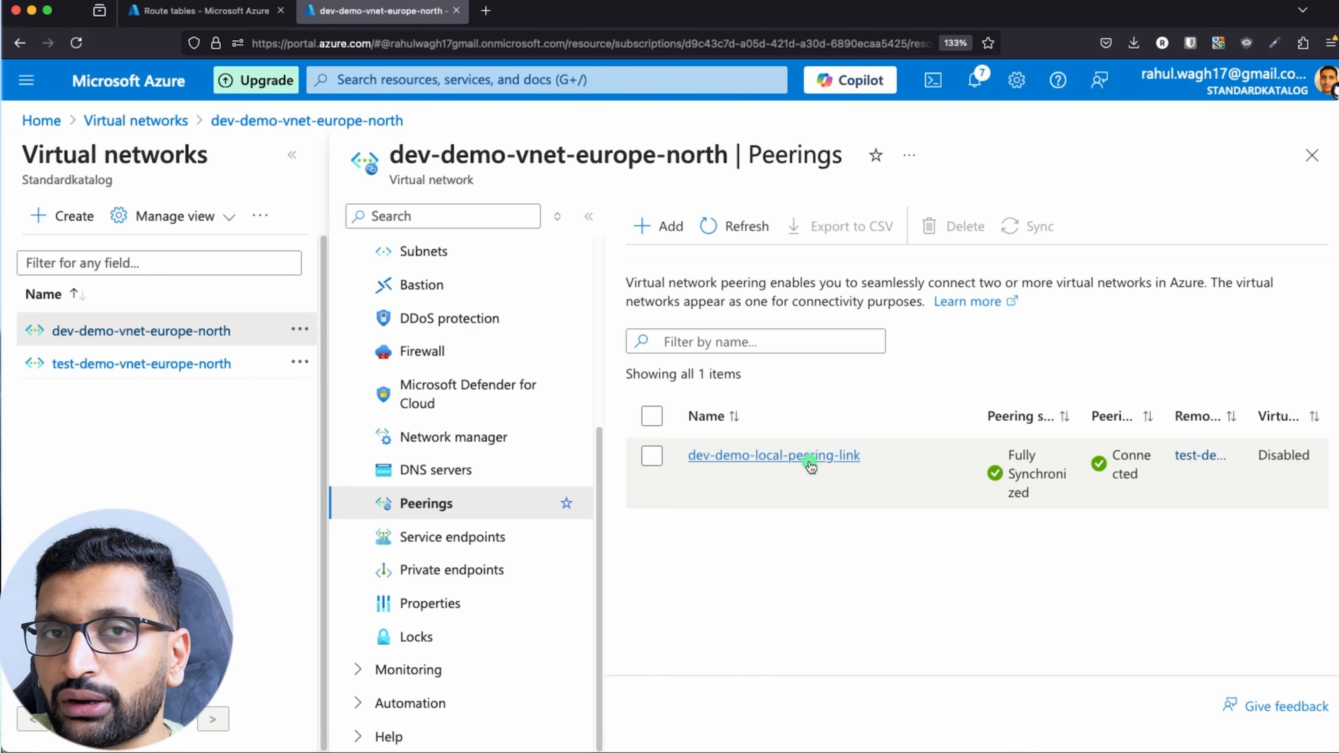
{"action": "left_click", "coordinate": [73, 367]}
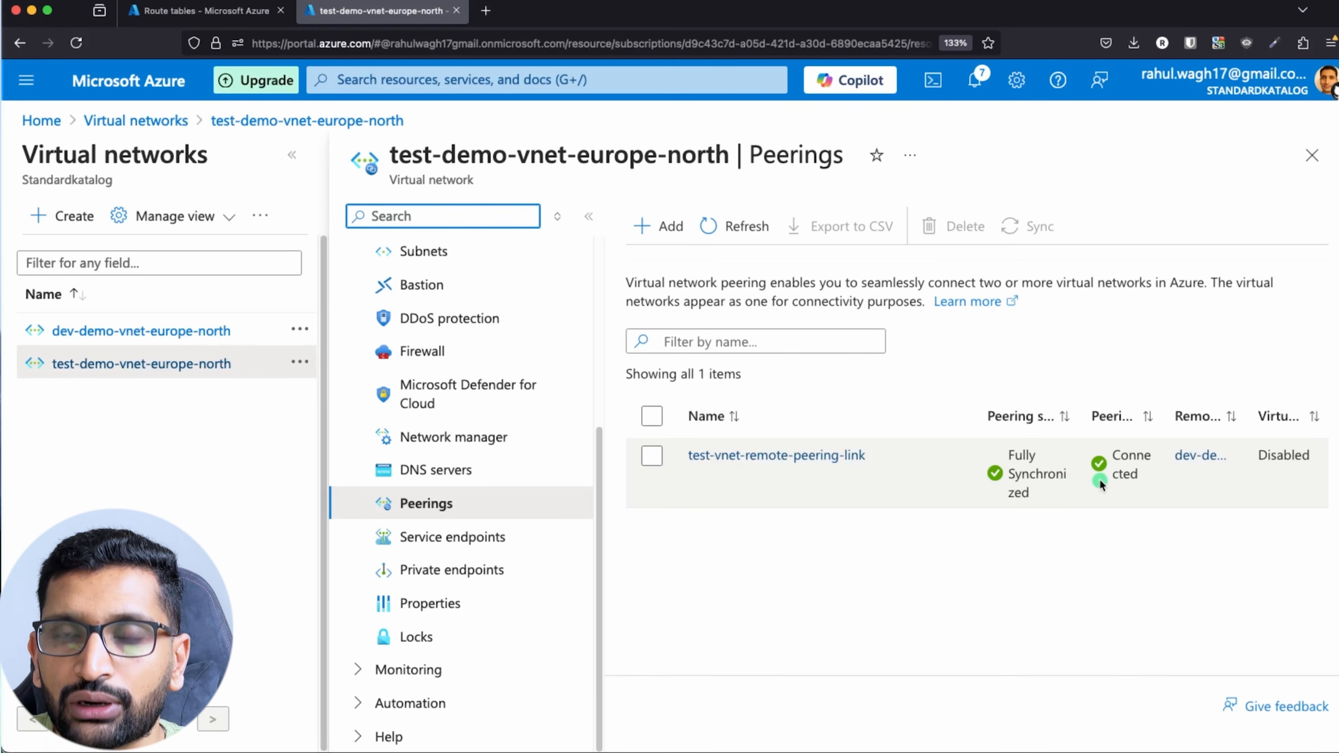
Switch to the Keynote diagram, reveal the virtual machines, circle both public ones and the dev private one, and draw an arrow to the latter.
{"action": "key", "text": "super+Tab"}
{"action": "key", "text": "super+Tab"}
{"action": "key", "text": "super+Tab"}
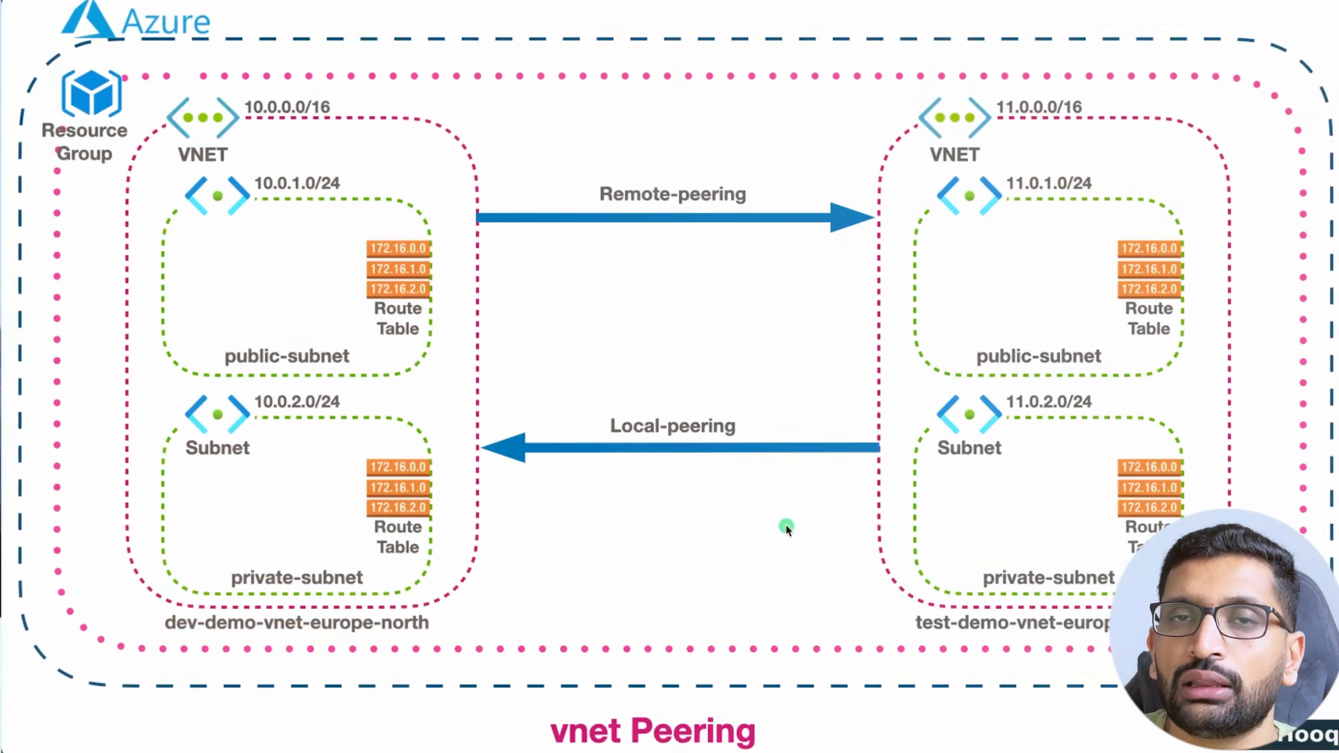
{"action": "key", "text": "Right"}
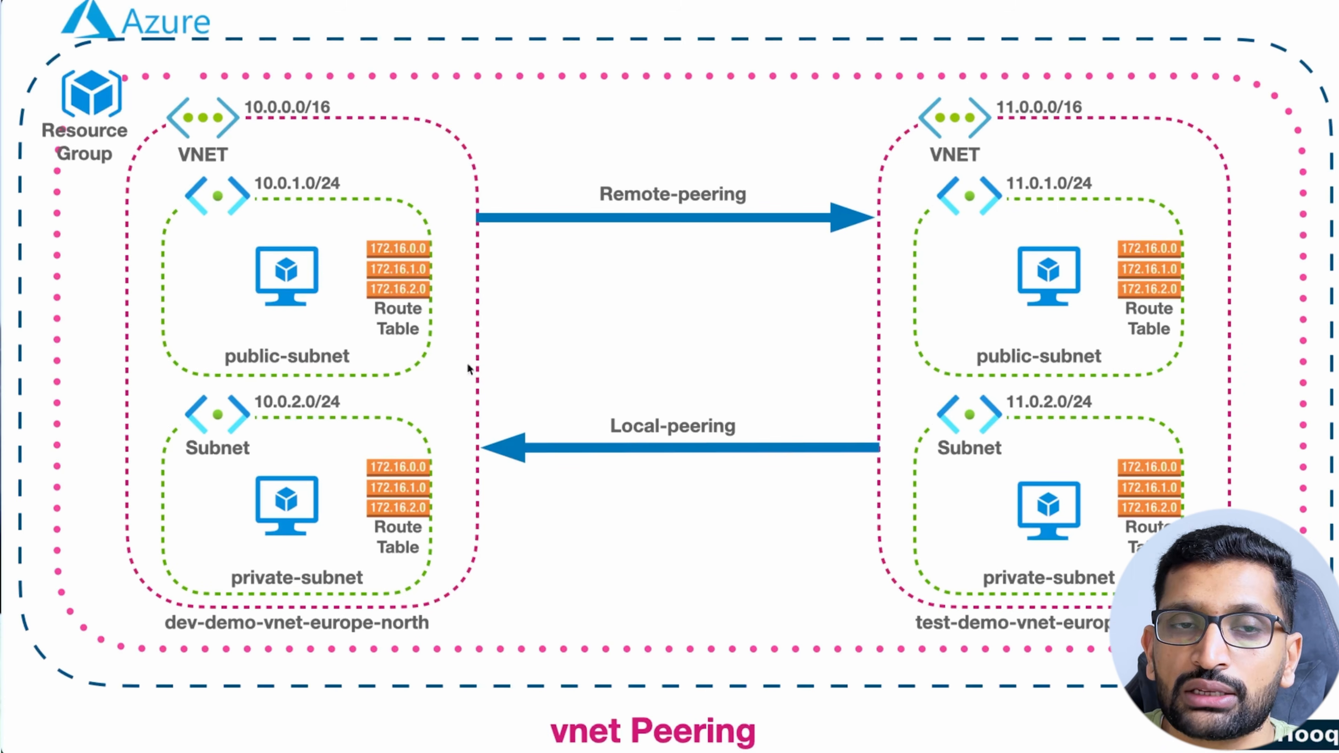
{"action": "mouse_move", "coordinate": [315, 310]}
{"action": "left_mouse_down"}
{"action": "mouse_move", "coordinate": [260, 237]}
{"action": "mouse_move", "coordinate": [247, 316]}
{"action": "mouse_move", "coordinate": [315, 309]}
{"action": "left_mouse_up"}
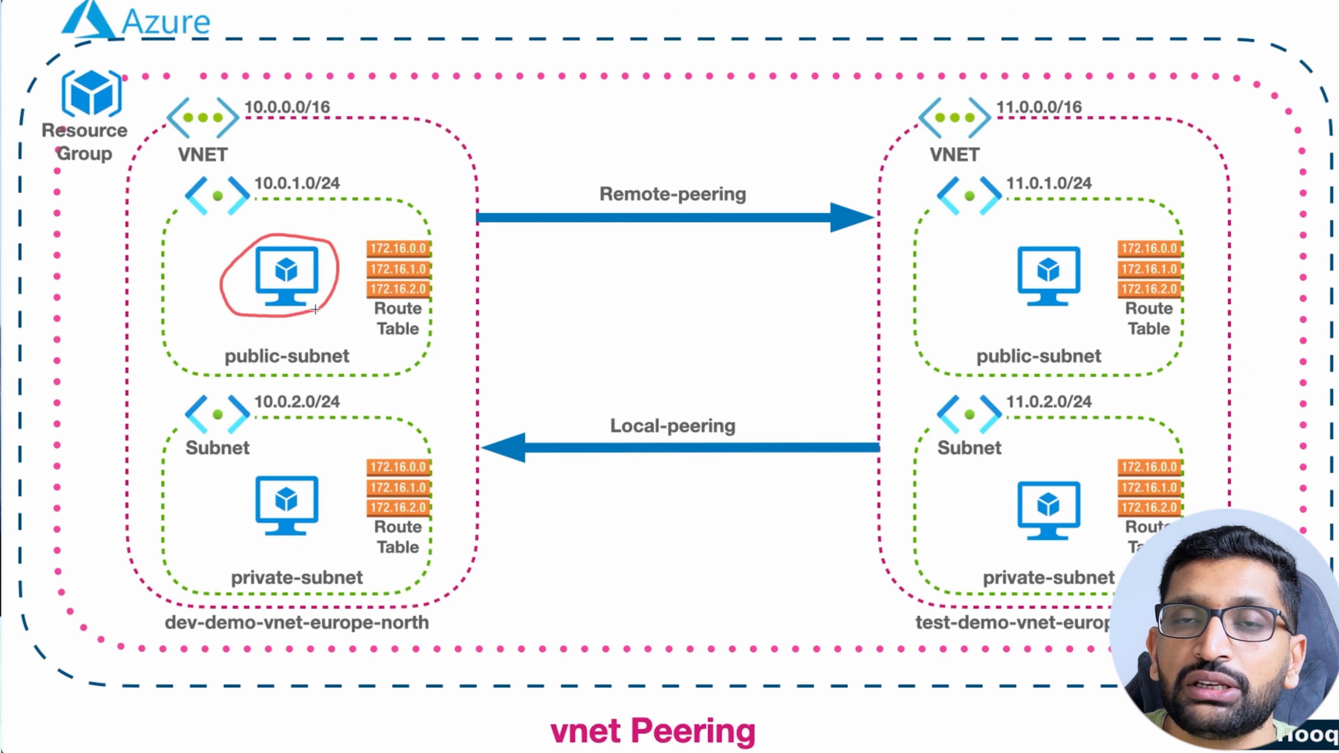
{"action": "mouse_move", "coordinate": [1088, 253]}
{"action": "left_mouse_down"}
{"action": "mouse_move", "coordinate": [1070, 245]}
{"action": "mouse_move", "coordinate": [986, 306]}
{"action": "mouse_move", "coordinate": [1090, 248]}
{"action": "left_mouse_up"}
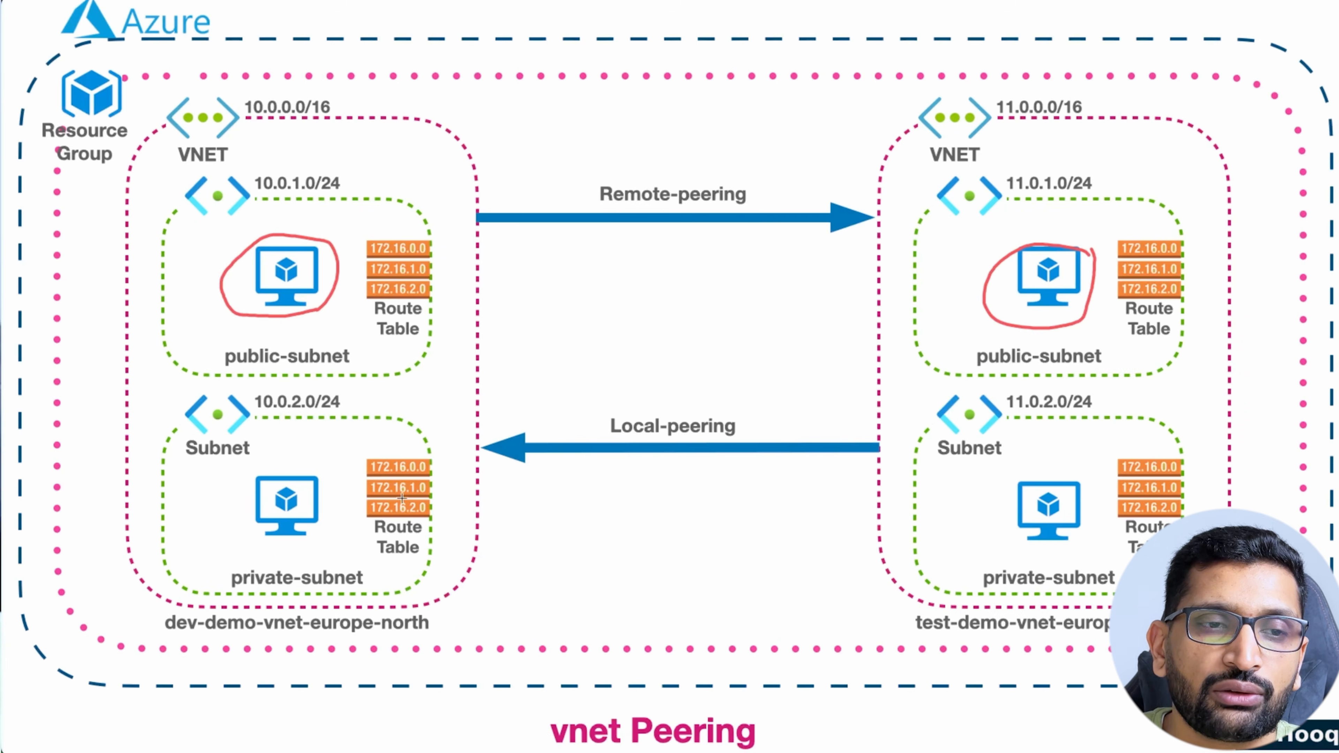
{"action": "mouse_move", "coordinate": [351, 468]}
{"action": "left_mouse_down"}
{"action": "mouse_move", "coordinate": [332, 462]}
{"action": "mouse_move", "coordinate": [253, 551]}
{"action": "mouse_move", "coordinate": [339, 465]}
{"action": "left_mouse_up"}
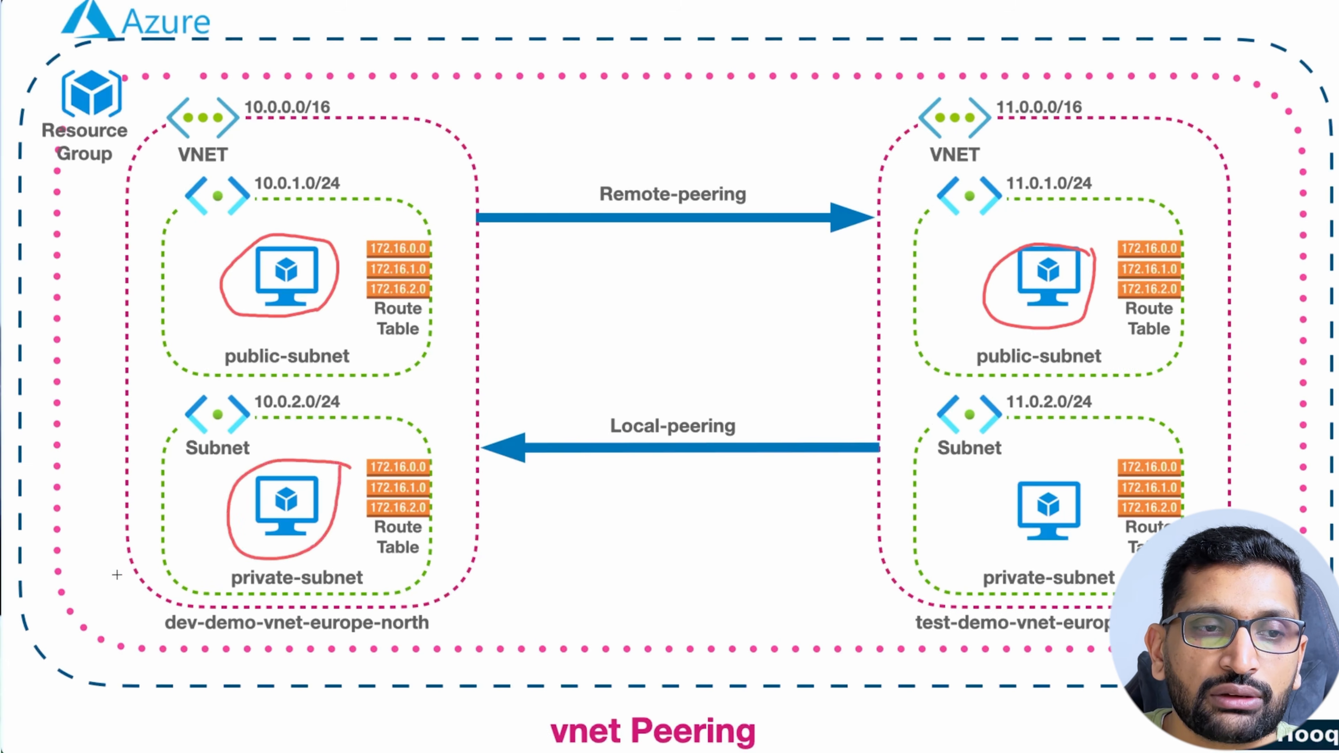
{"action": "mouse_move", "coordinate": [119, 575]}
{"action": "left_mouse_down"}
{"action": "mouse_move", "coordinate": [218, 543]}
{"action": "mouse_move", "coordinate": [211, 560]}
{"action": "left_mouse_up"}
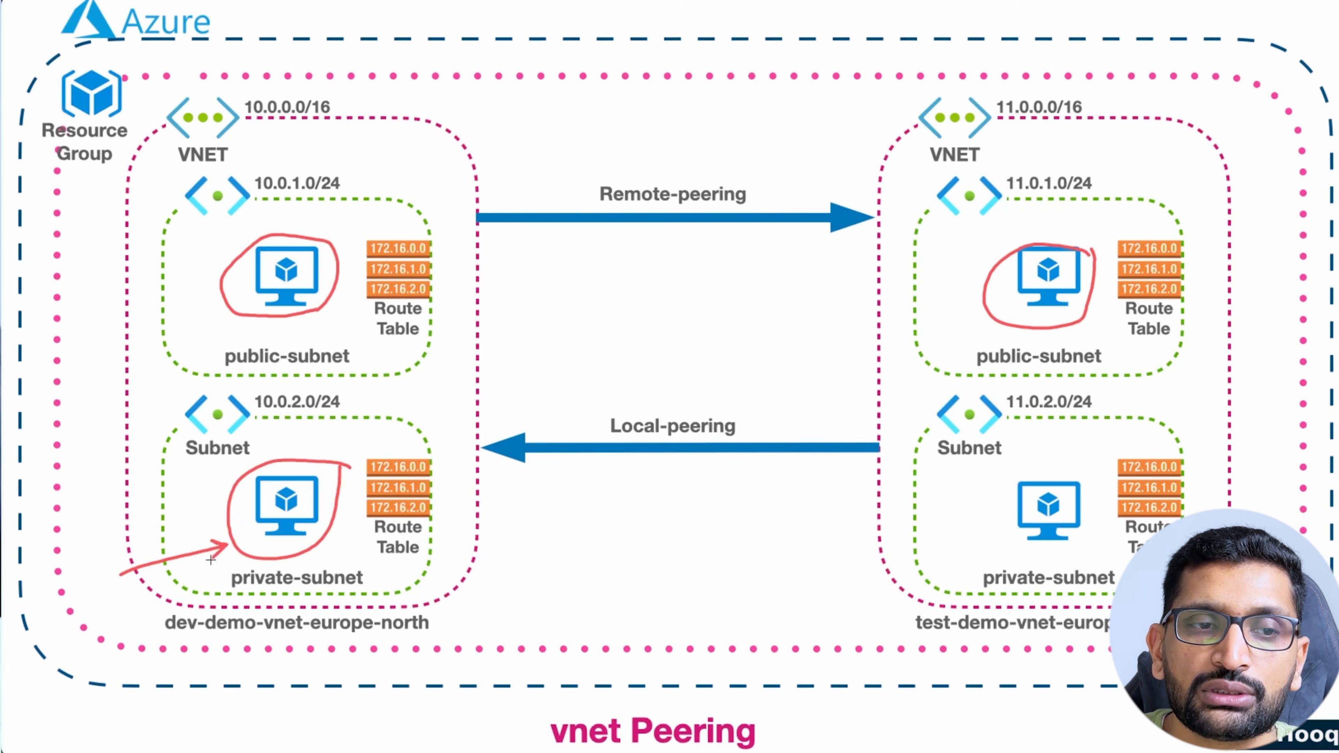
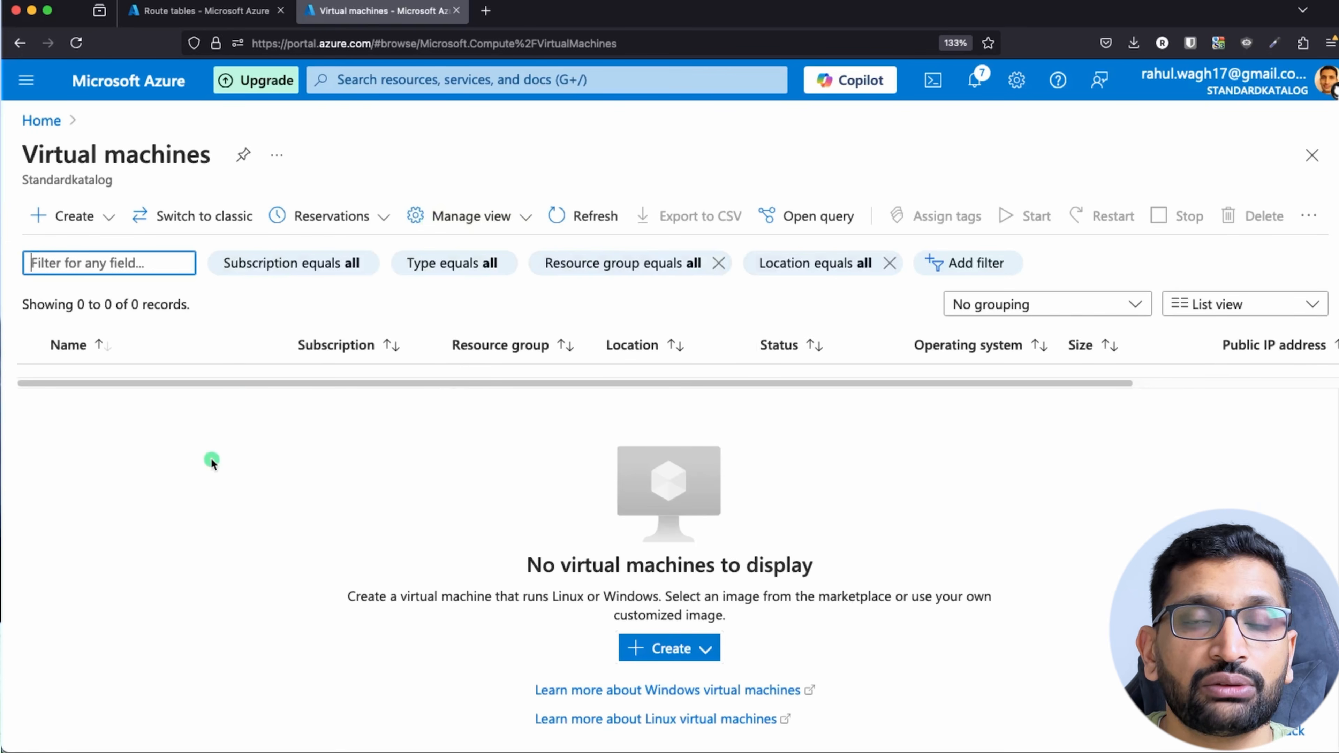
Start creating an Azure virtual machine and assign it to the vnet-peering-rg resource group.
{"action": "left_click", "coordinate": [54, 216]}
{"action": "left_click", "coordinate": [120, 269]}
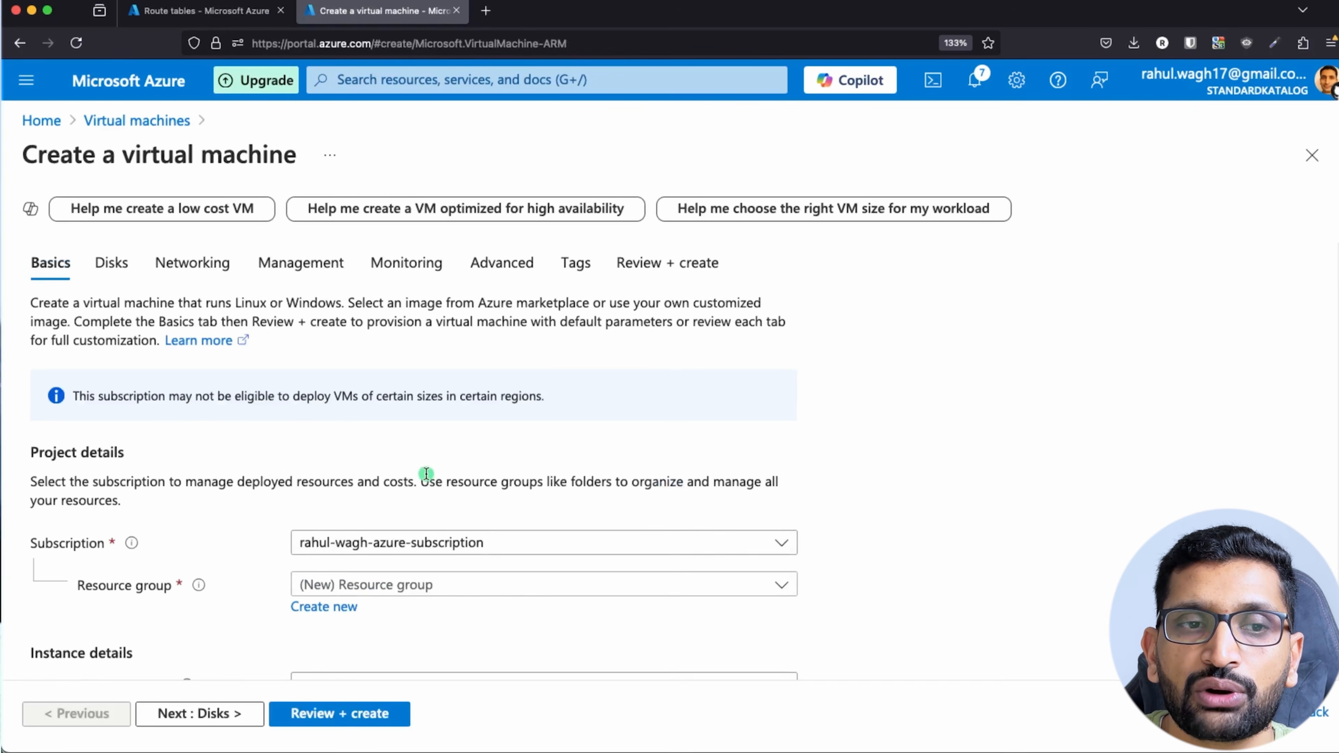
{"action": "scroll", "coordinate": [426, 472], "scroll_direction": "down", "scroll_amount": 5}
{"action": "left_click", "coordinate": [736, 366]}
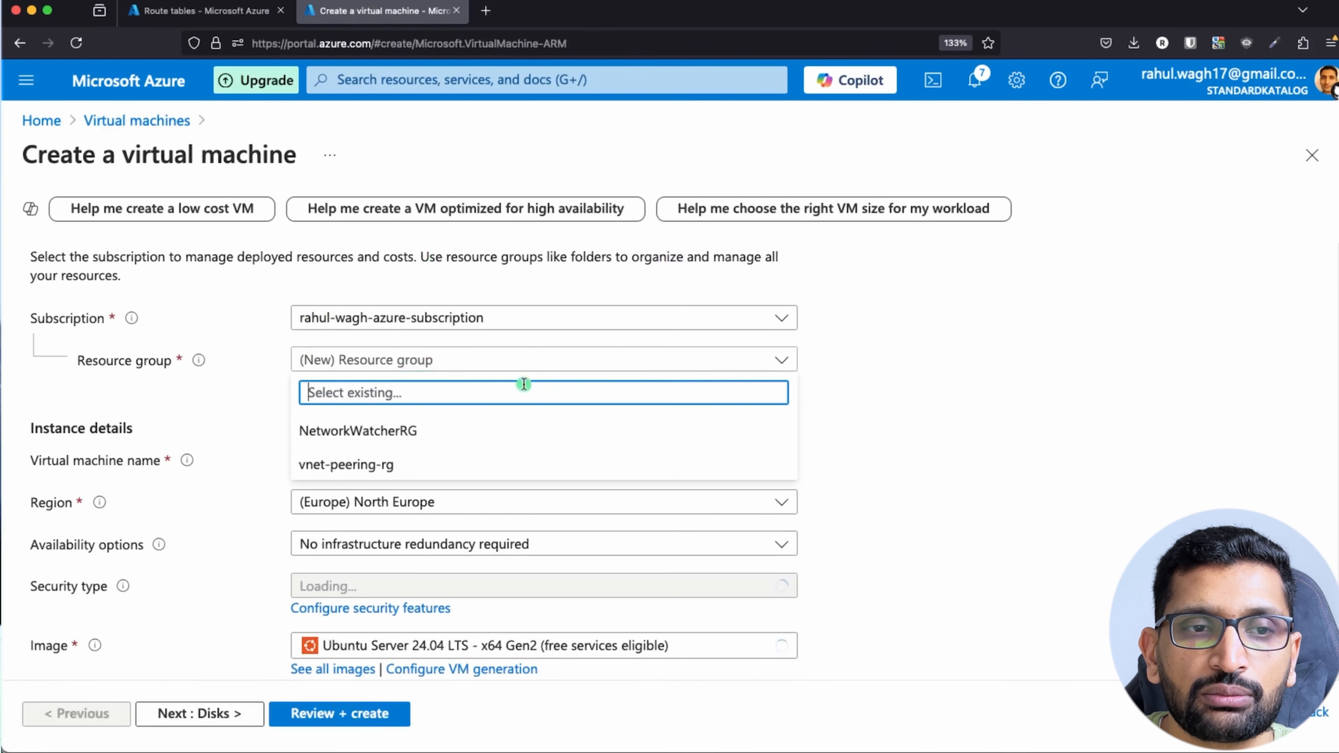
{"action": "left_click", "coordinate": [379, 462]}
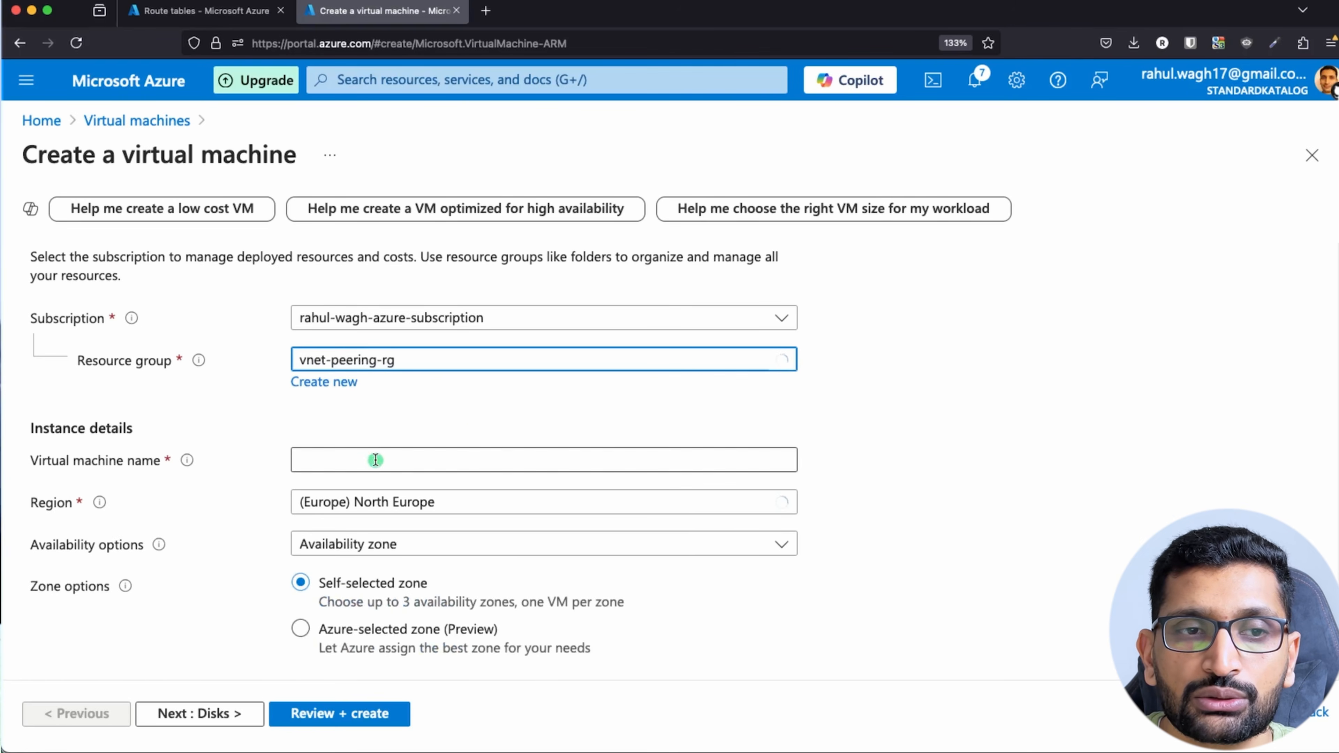
Name the virtual machine dev-demo-private-vm.
{"action": "scroll", "coordinate": [470, 417], "scroll_direction": "down", "scroll_amount": 2}
{"action": "left_click", "coordinate": [361, 363]}
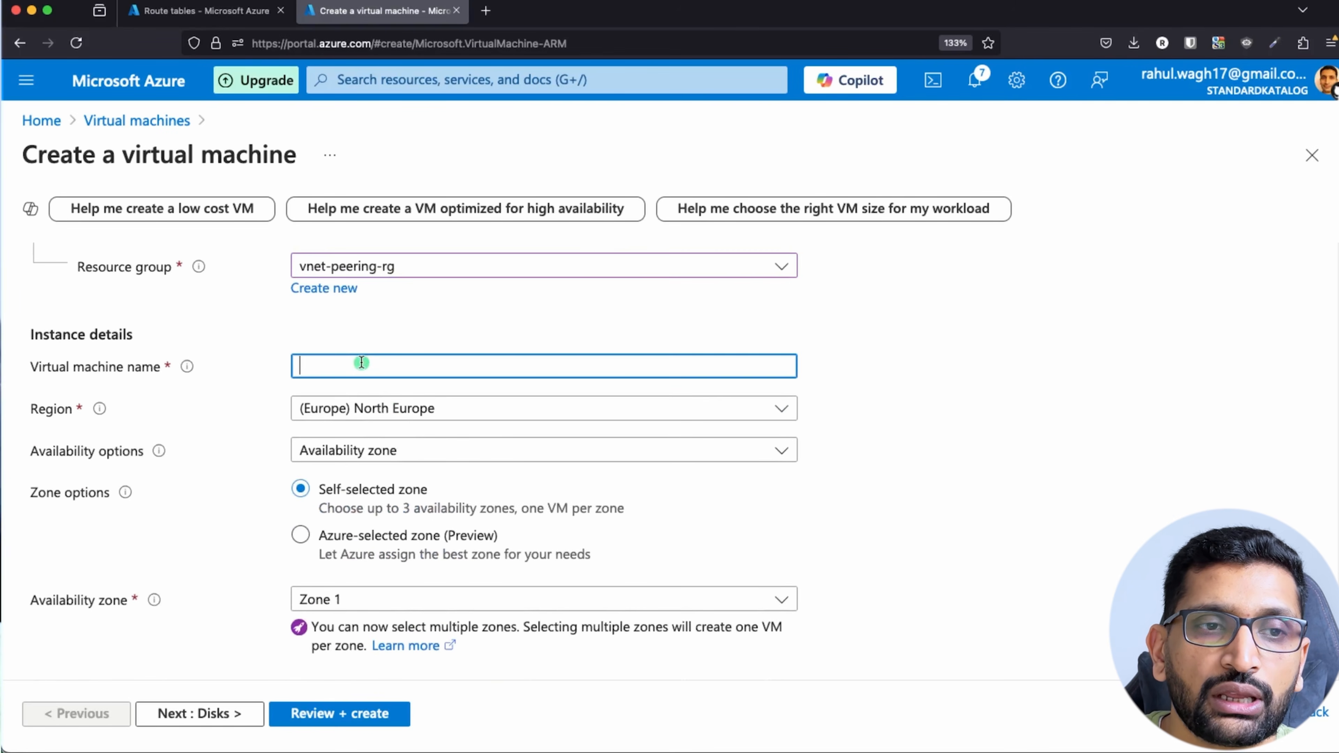
{"action": "type", "text": "dev-demo"}
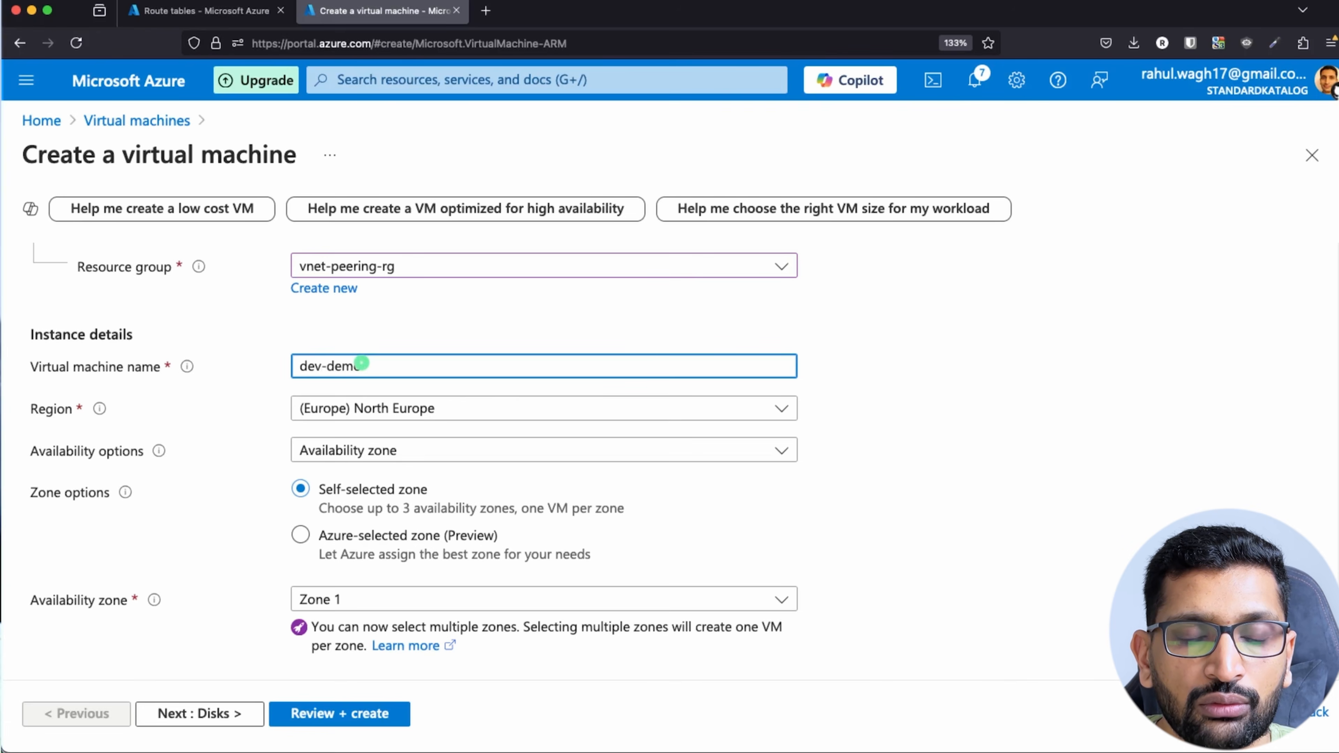
{"action": "type", "text": "-private-vm"}
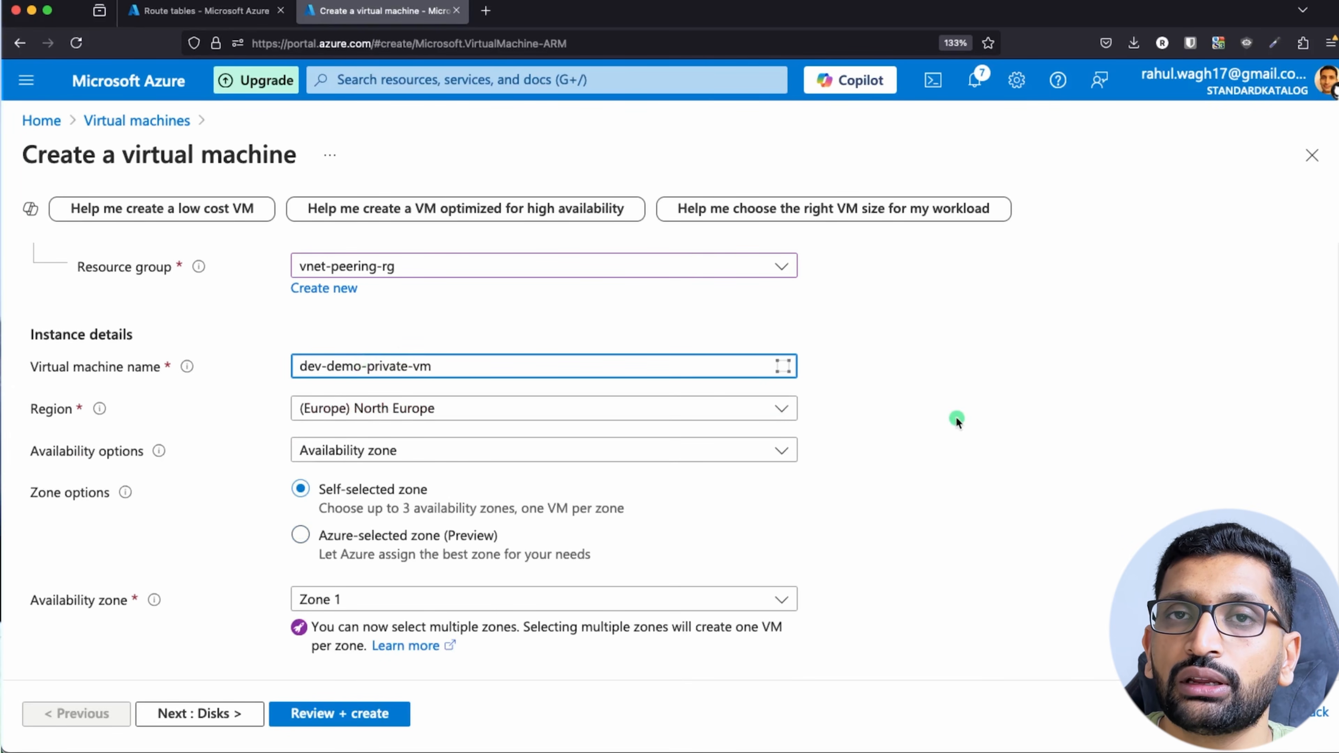
Keep the default image, size and SSH public key authentication, and name the key pair dev-demo-private-vm-ssh-key.
{"action": "scroll", "coordinate": [956, 417], "scroll_direction": "down", "scroll_amount": 1}
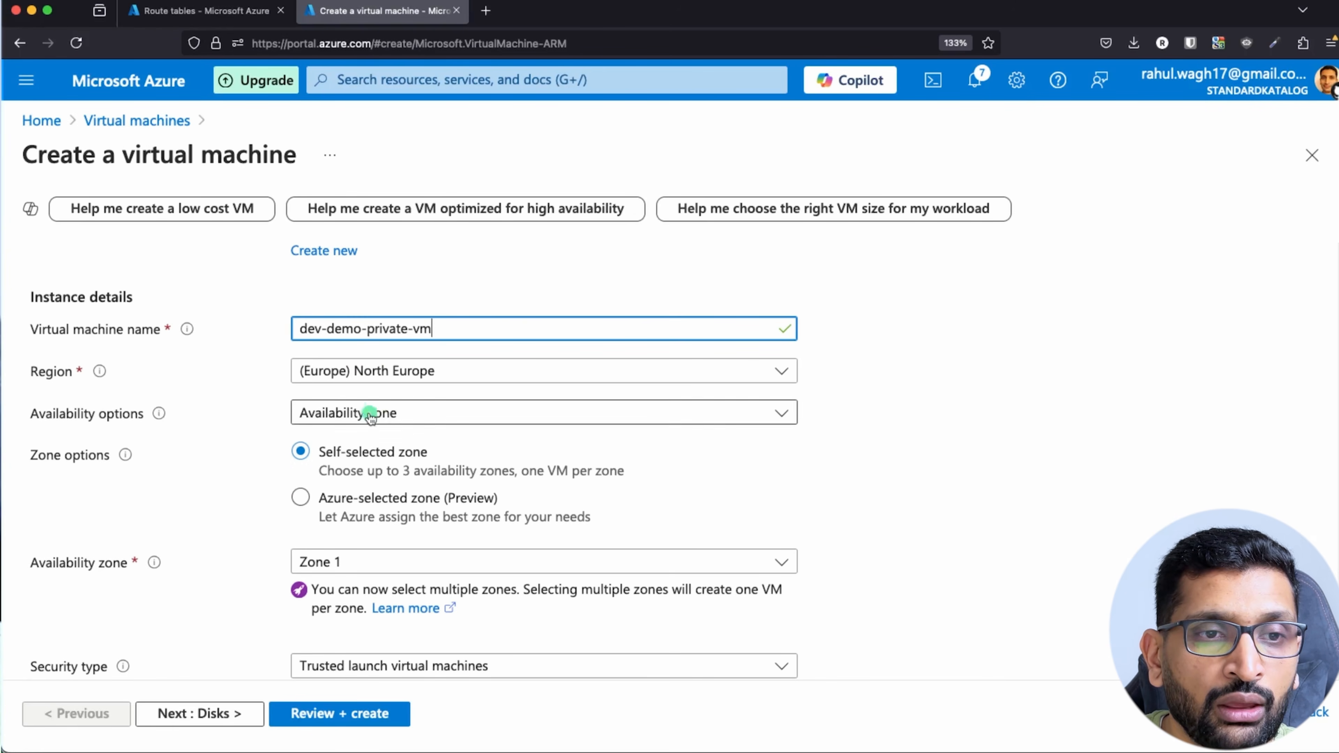
{"action": "scroll", "coordinate": [369, 443], "scroll_direction": "down", "scroll_amount": 1}
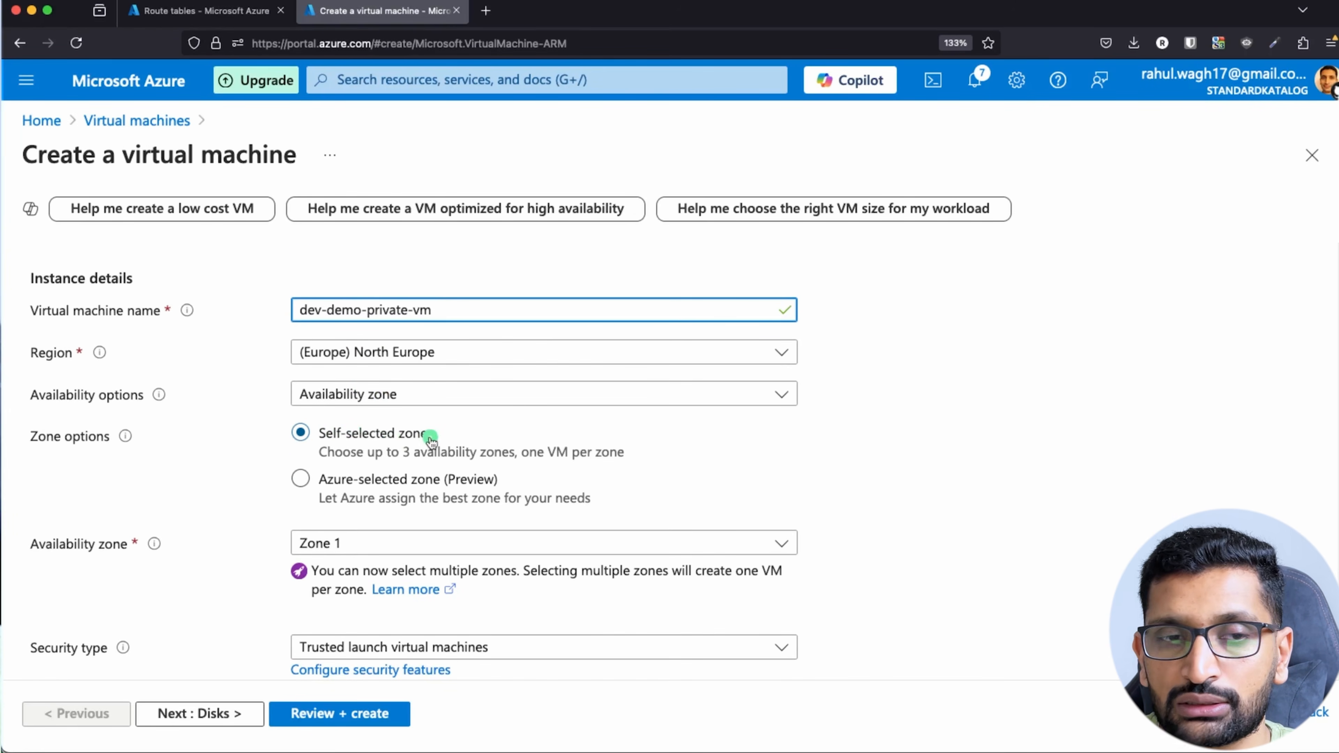
{"action": "scroll", "coordinate": [428, 436], "scroll_direction": "down", "scroll_amount": 5}
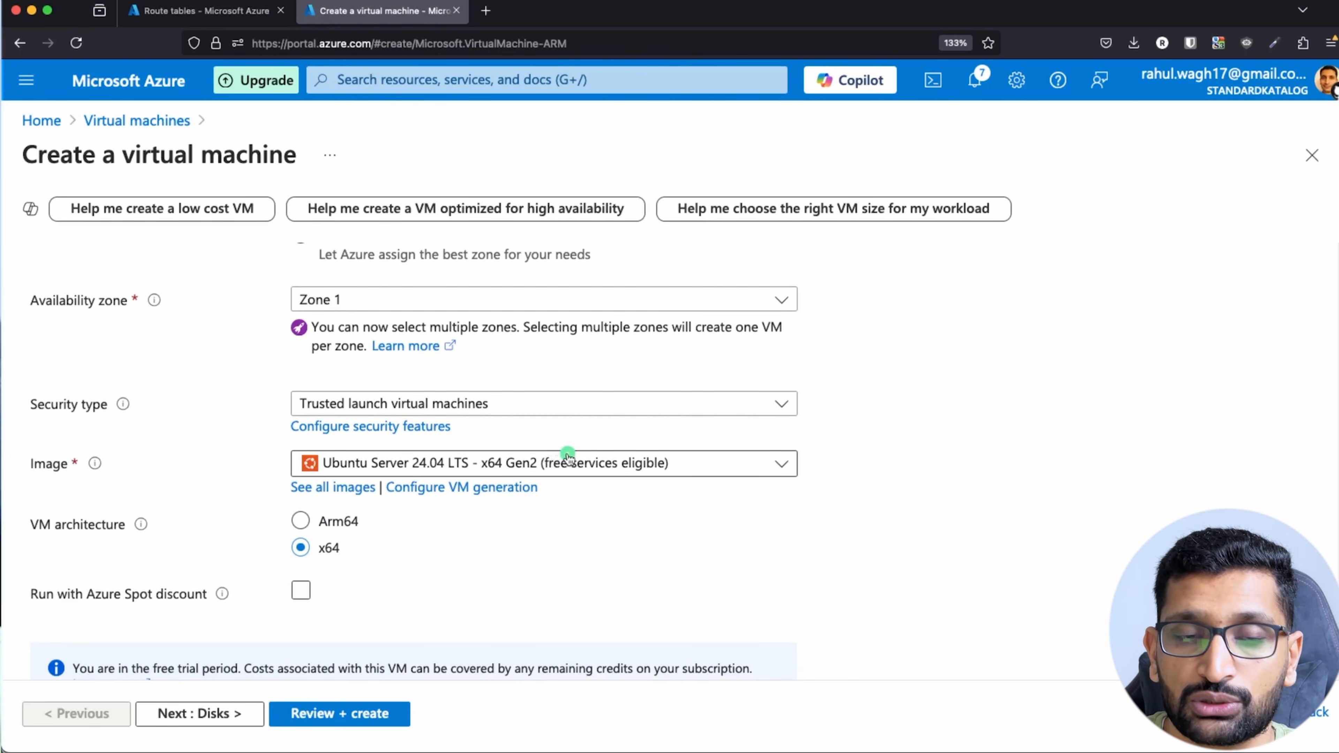
{"action": "scroll", "coordinate": [561, 456], "scroll_direction": "down", "scroll_amount": 2}
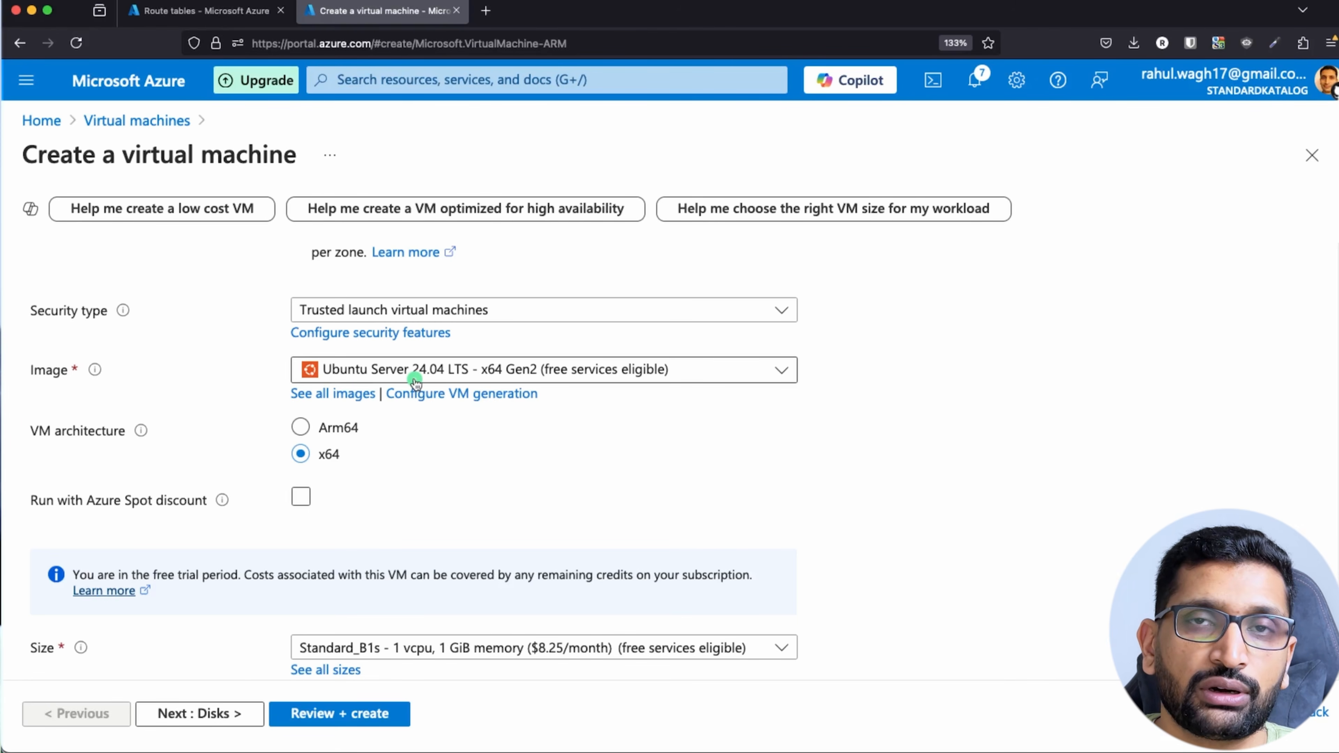
{"action": "scroll", "coordinate": [501, 472], "scroll_direction": "down", "scroll_amount": 5}
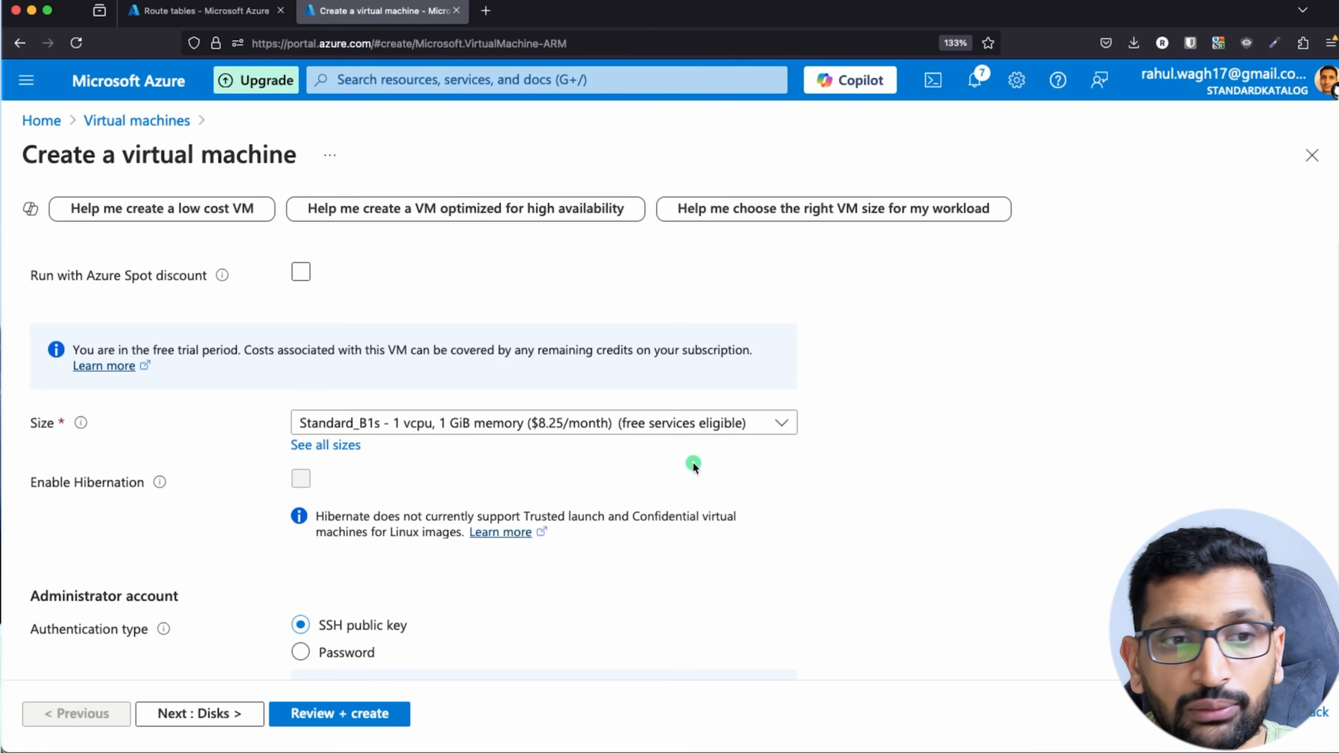
{"action": "scroll", "coordinate": [692, 462], "scroll_direction": "down", "scroll_amount": 7}
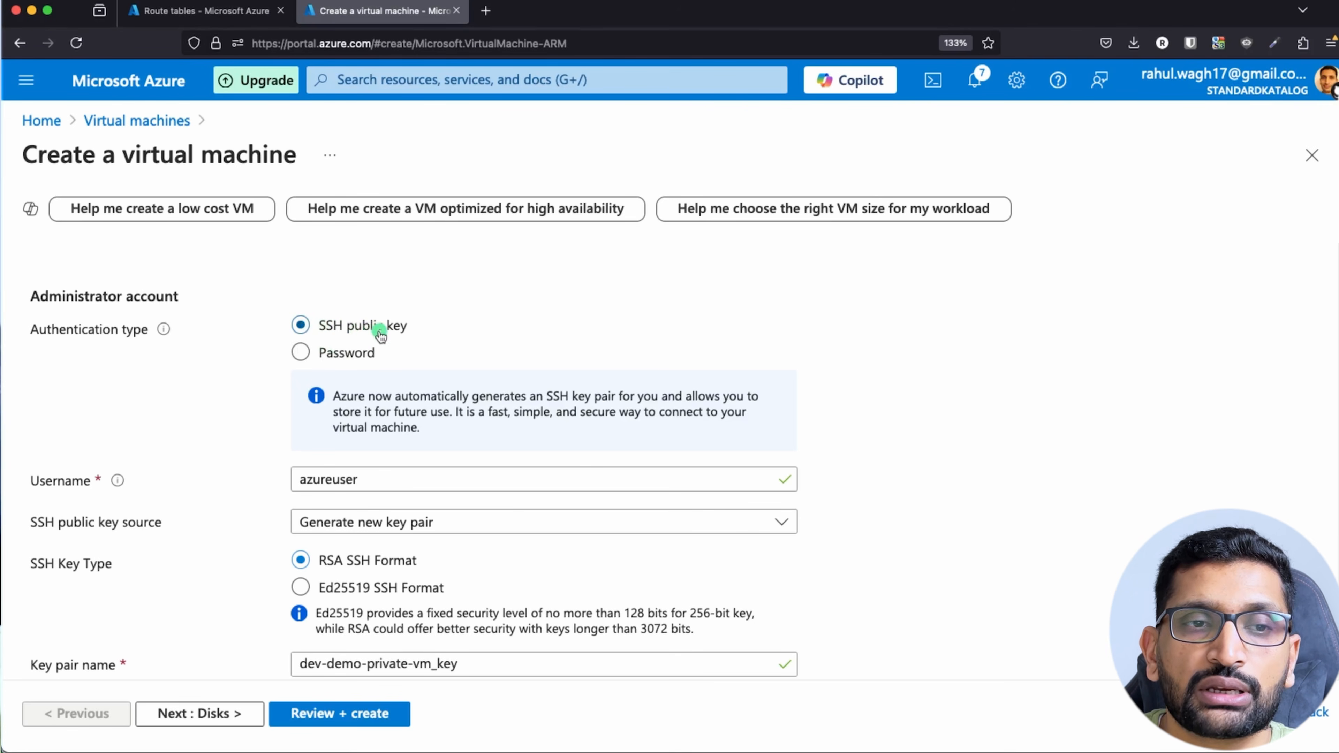
{"action": "scroll", "coordinate": [576, 443], "scroll_direction": "down", "scroll_amount": 3}
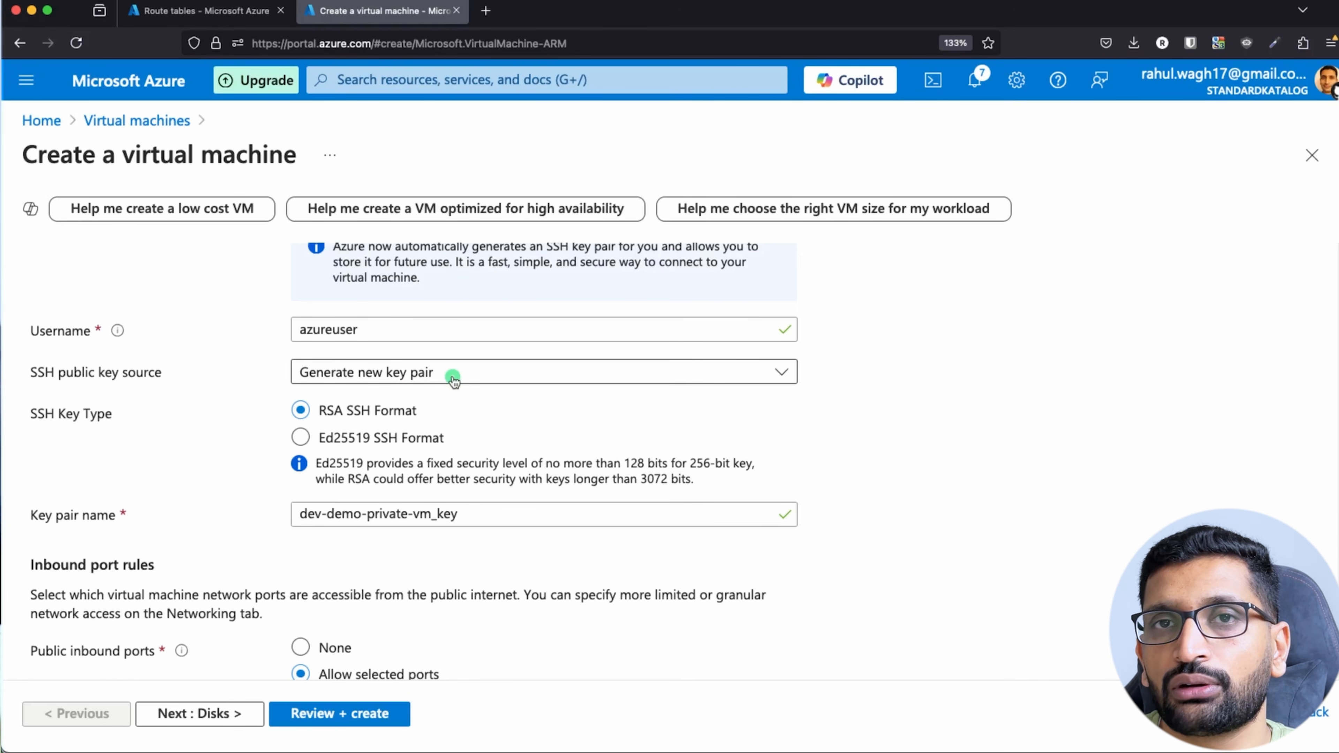
{"action": "scroll", "coordinate": [524, 398], "scroll_direction": "down", "scroll_amount": 3}
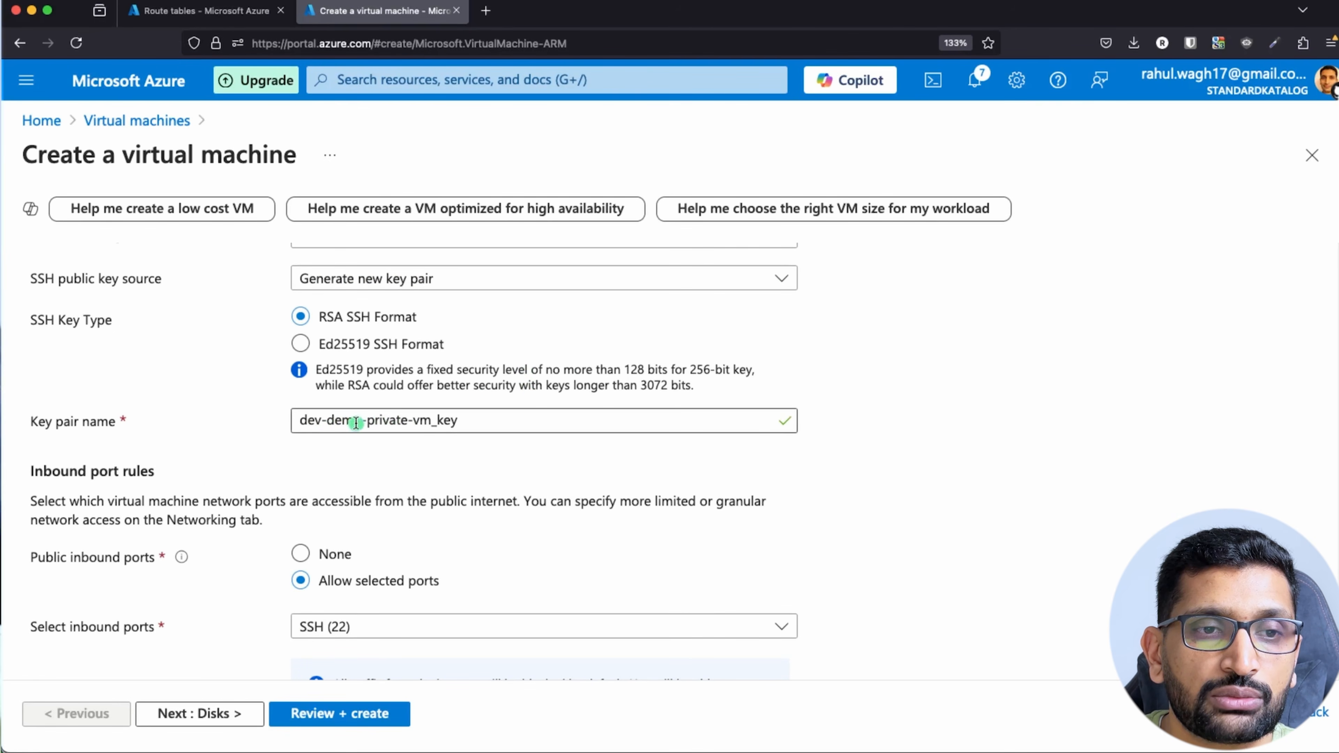
{"action": "left_click_drag", "start_coordinate": [366, 421], "coordinate": [483, 430]}
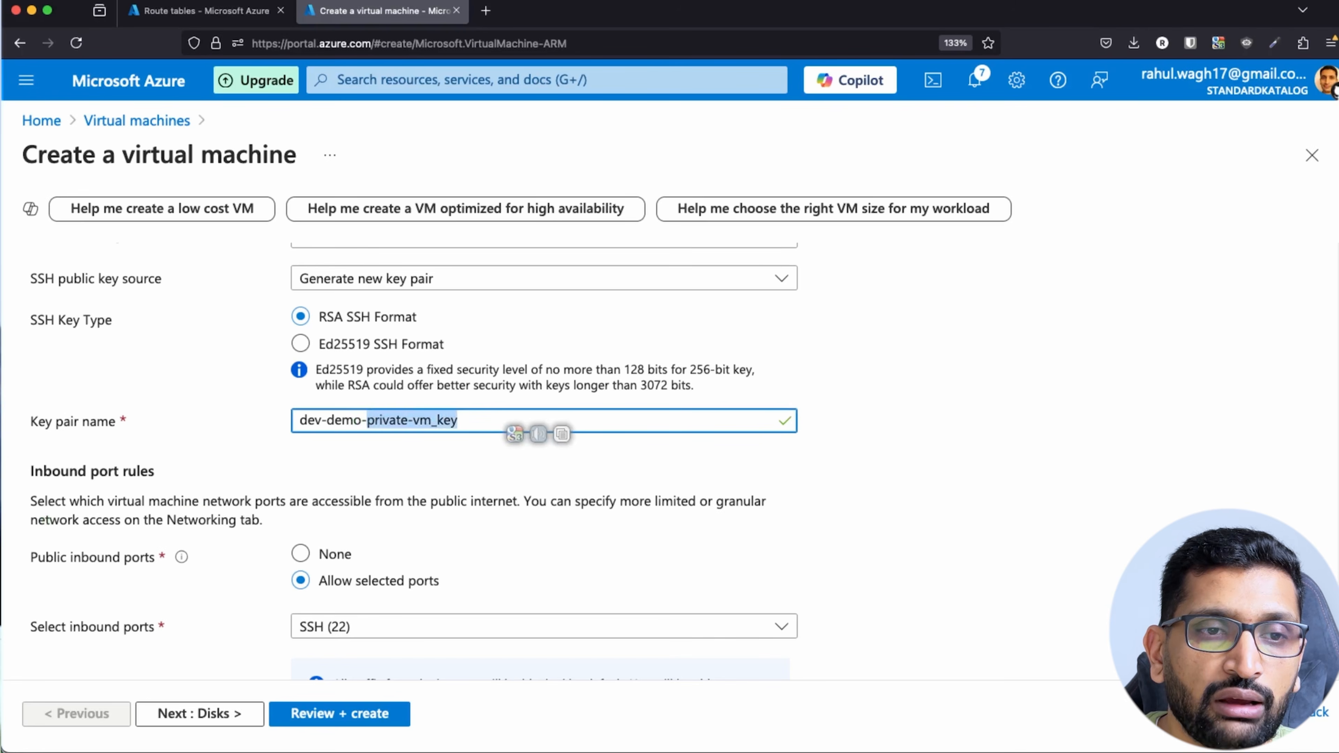
{"action": "type", "text": "priva"}
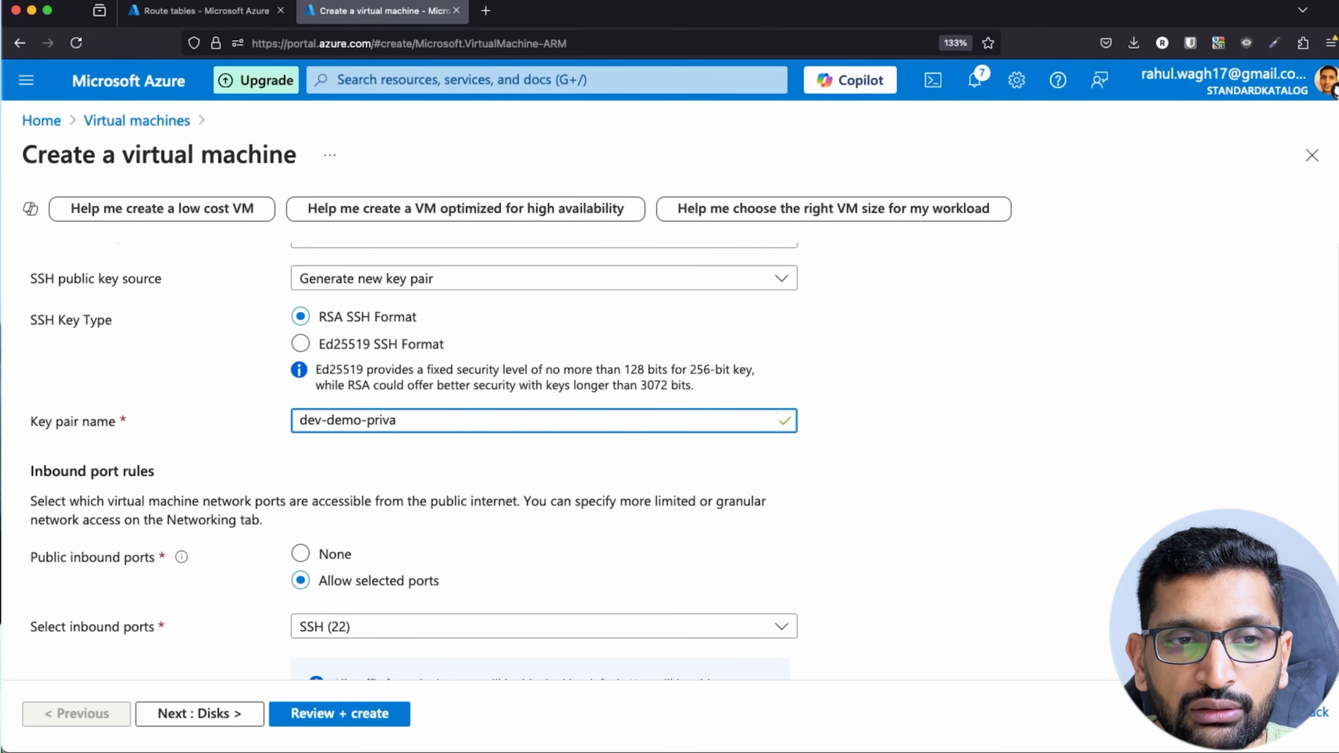
{"action": "type", "text": "te-vm-ss"}
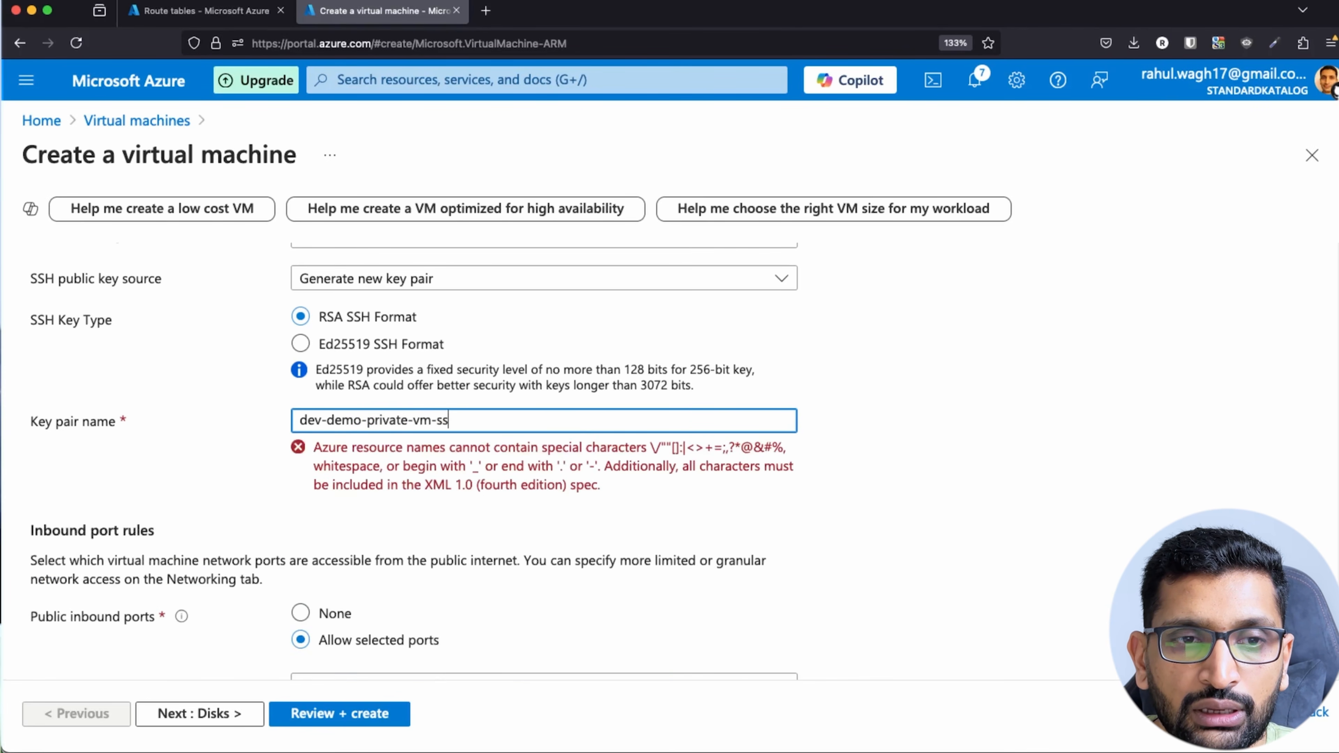
{"action": "type", "text": "h-key"}
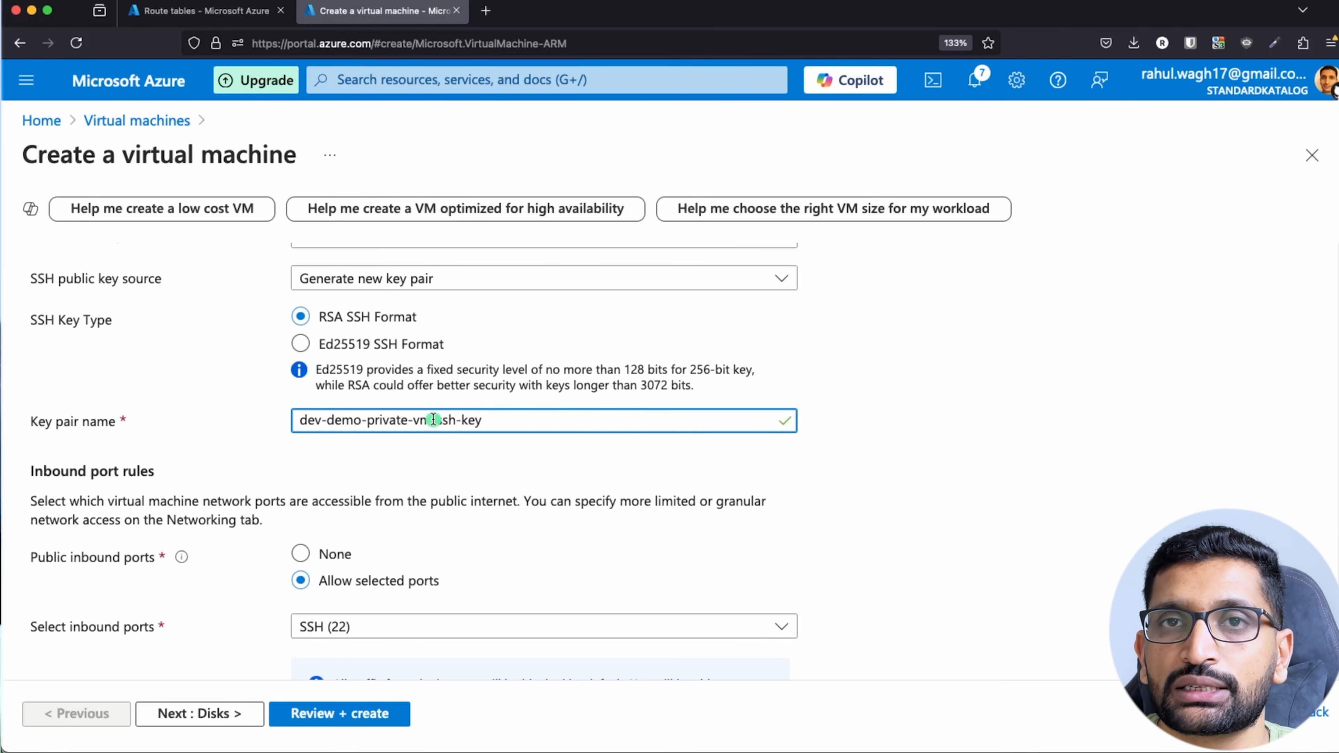
Keep the default inbound port and disk settings and continue to the virtual machine's network interface settings.
{"action": "scroll", "coordinate": [474, 485], "scroll_direction": "down", "scroll_amount": 3}
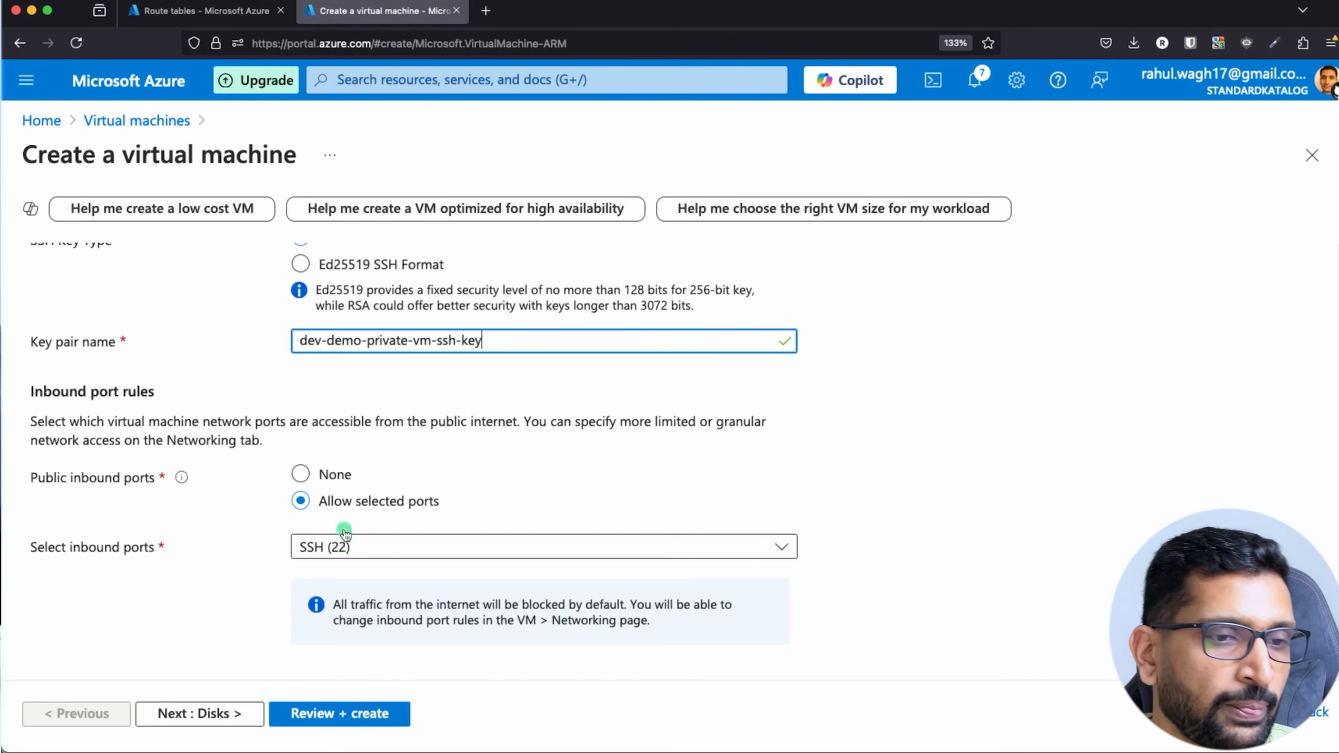
{"action": "left_click", "coordinate": [215, 716]}
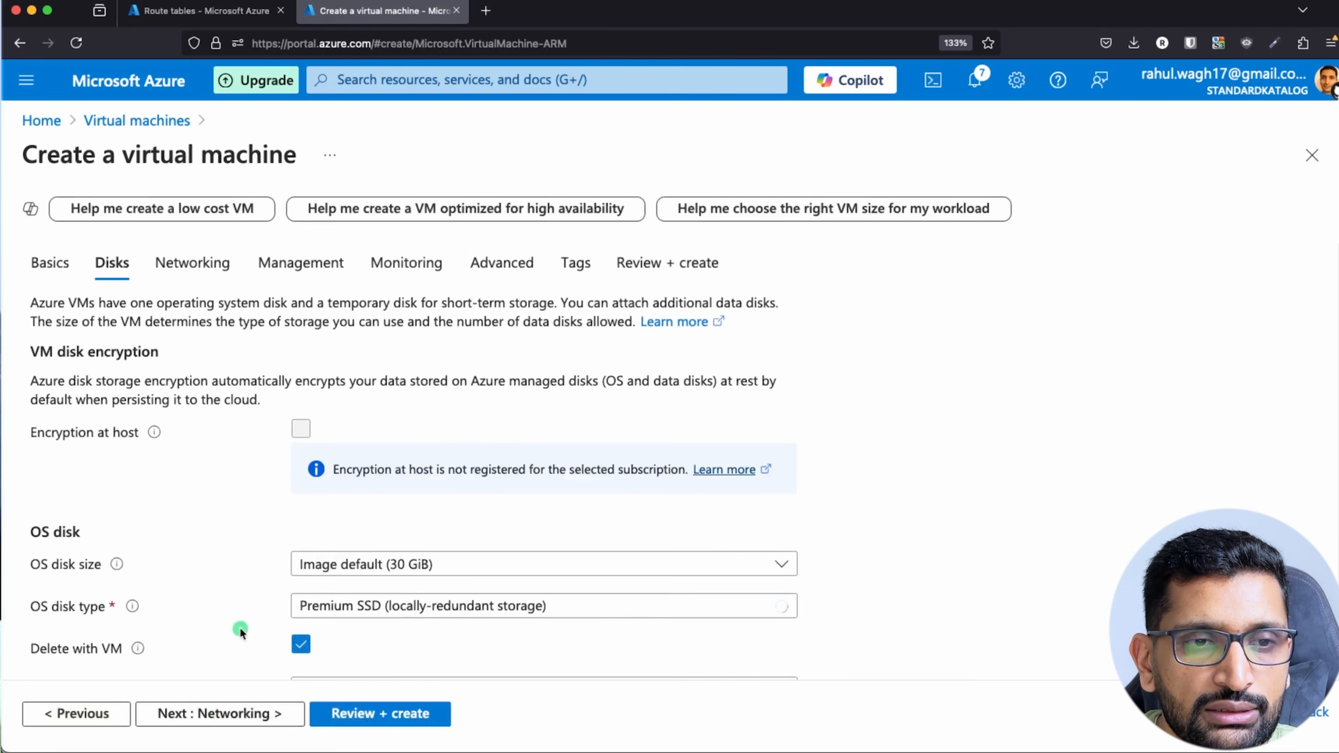
{"action": "scroll", "coordinate": [226, 609], "scroll_direction": "down", "scroll_amount": 5}
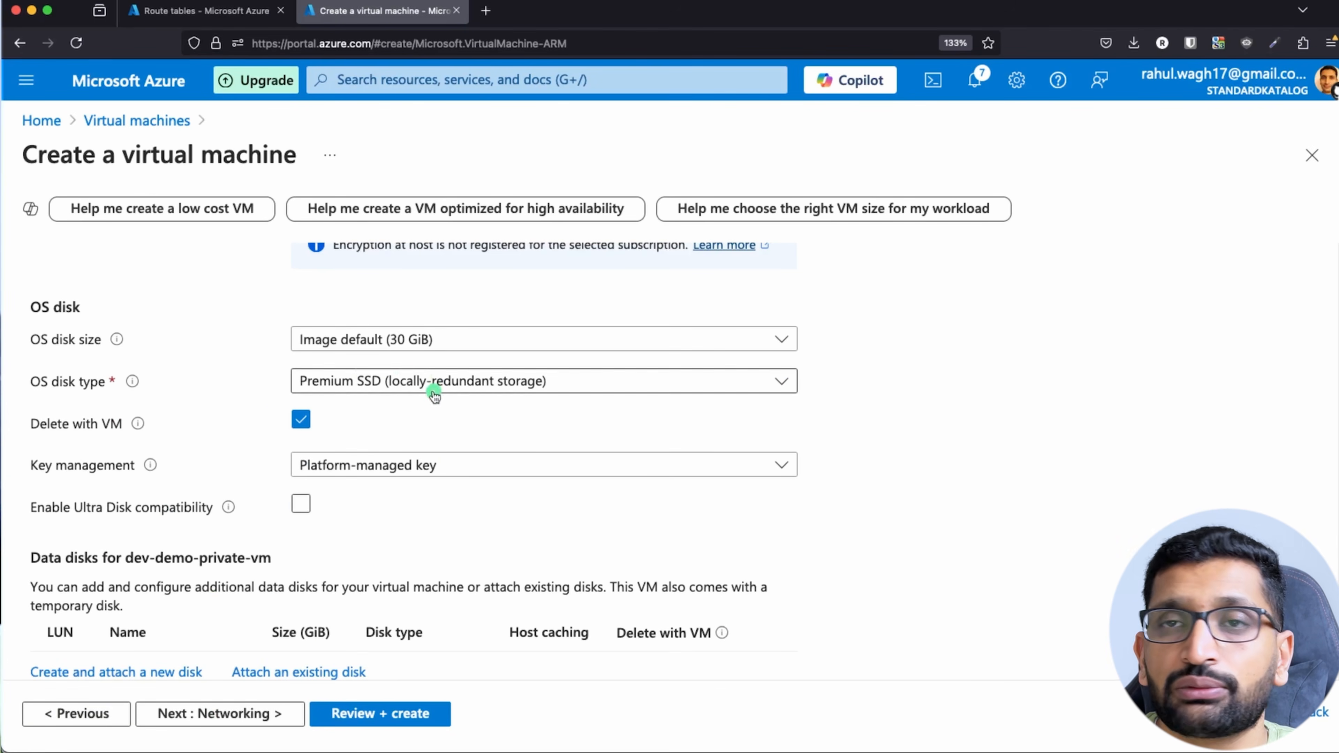
{"action": "left_click", "coordinate": [233, 716]}
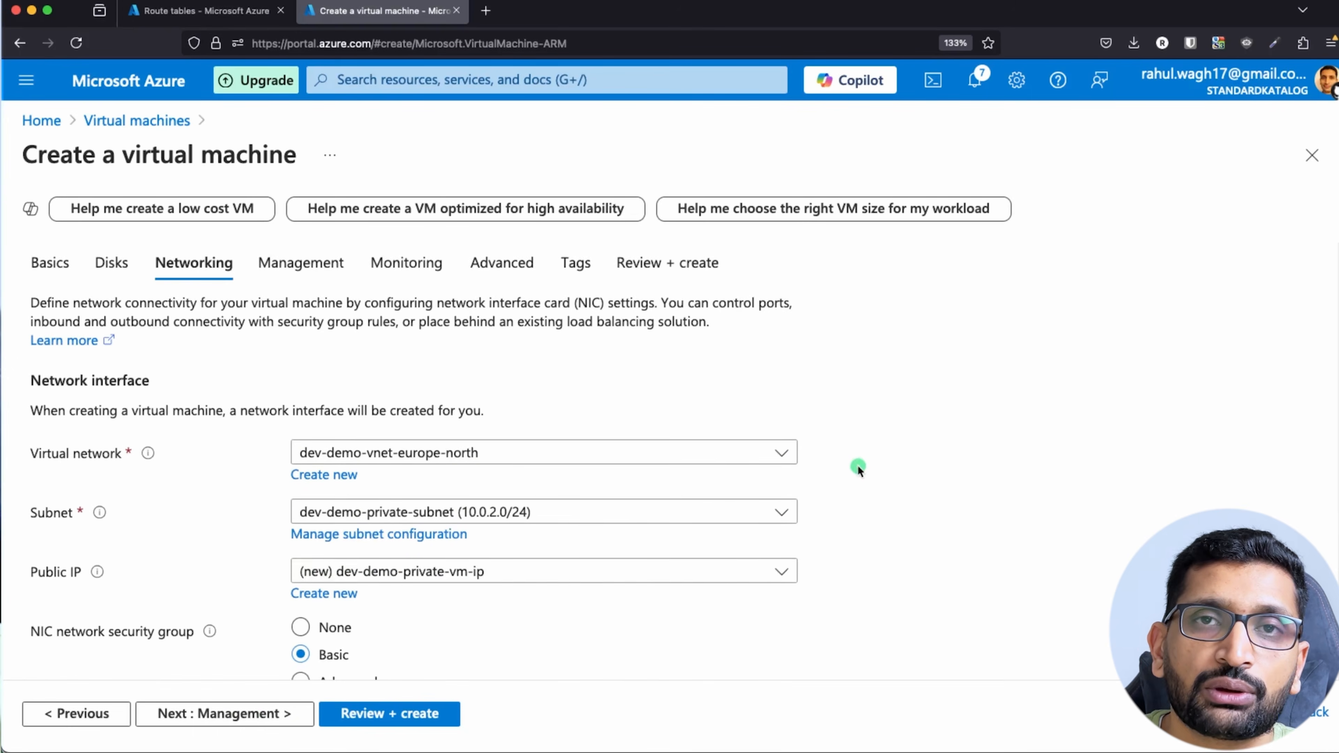
{"action": "scroll", "coordinate": [858, 465], "scroll_direction": "down", "scroll_amount": 3}
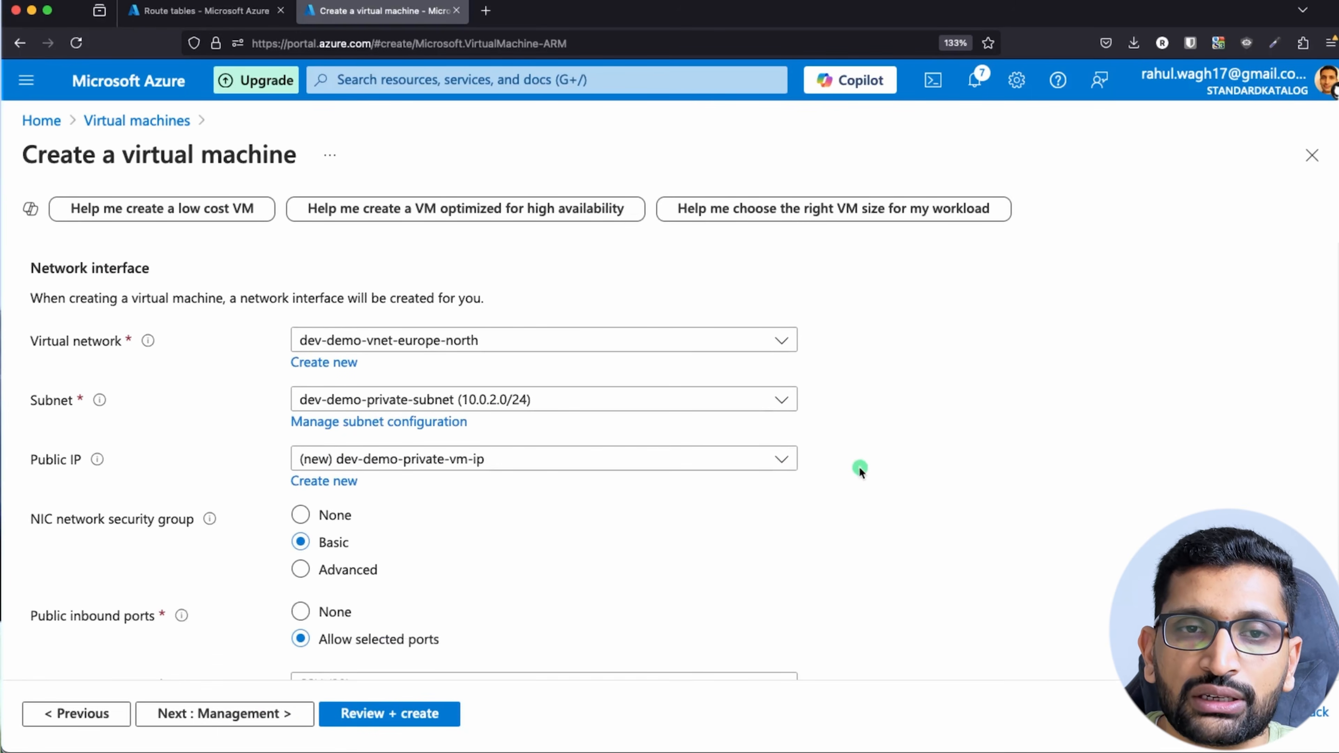
Switch to the Keynote diagram and circle the dev-demo-vnet-europe-north label and its private-subnet label.
{"action": "key", "text": "super+Tab"}
{"action": "key", "text": "super+Tab"}
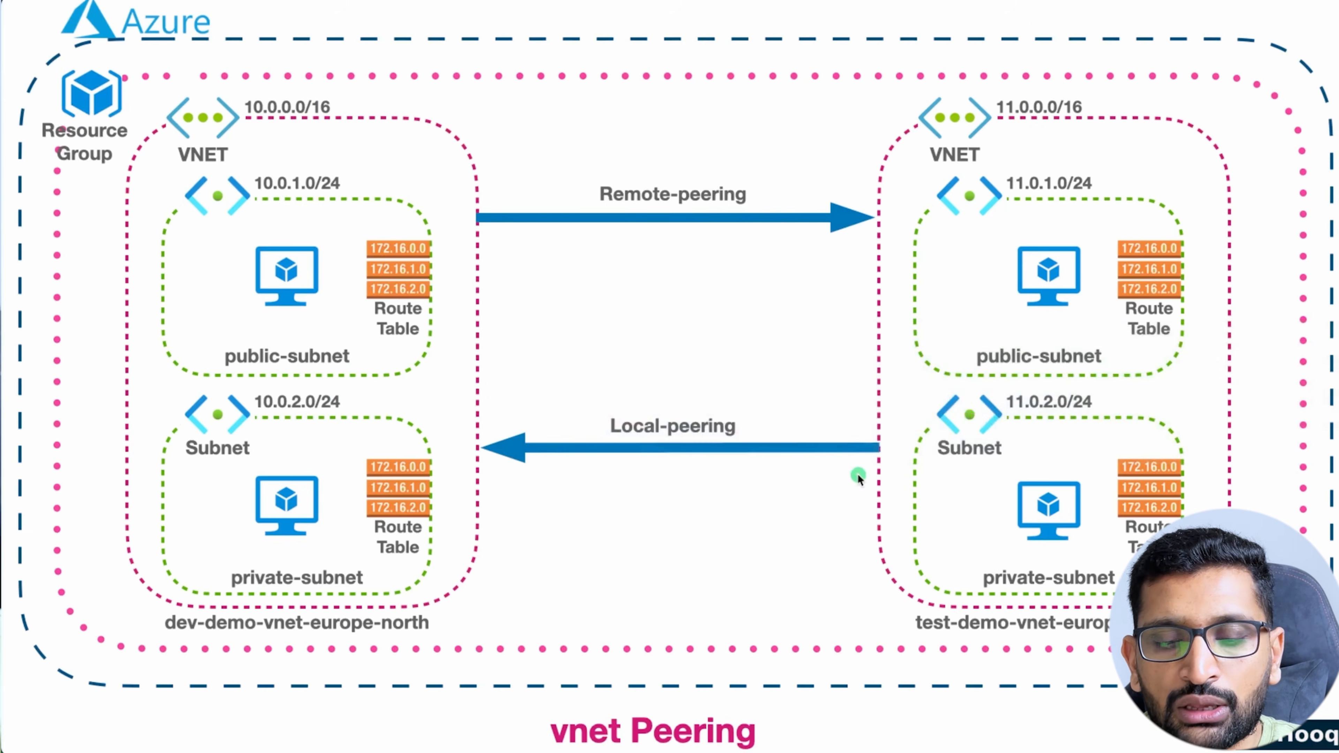
{"action": "mouse_move", "coordinate": [386, 606]}
{"action": "left_mouse_down"}
{"action": "mouse_move", "coordinate": [185, 604]}
{"action": "mouse_move", "coordinate": [219, 655]}
{"action": "mouse_move", "coordinate": [447, 624]}
{"action": "mouse_move", "coordinate": [369, 606]}
{"action": "left_mouse_up"}
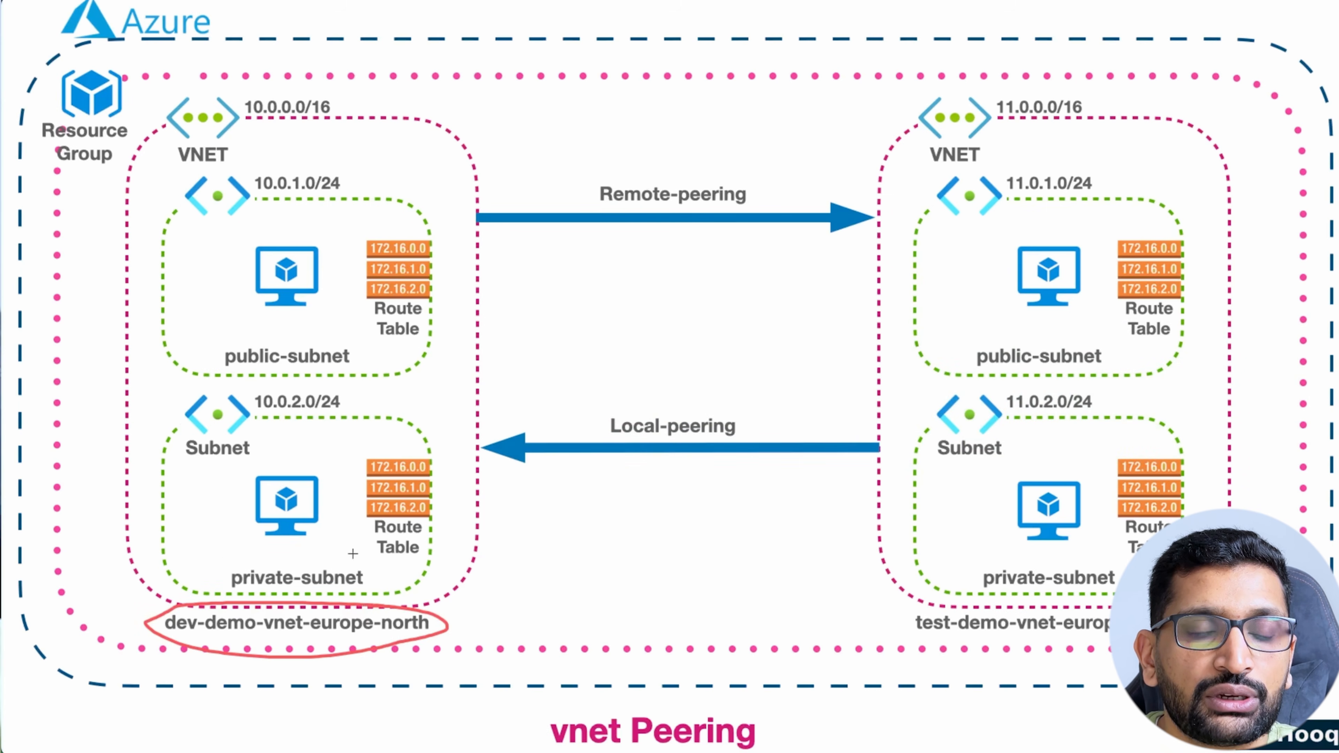
{"action": "mouse_move", "coordinate": [352, 554]}
{"action": "left_mouse_down"}
{"action": "mouse_move", "coordinate": [214, 569]}
{"action": "mouse_move", "coordinate": [343, 605]}
{"action": "mouse_move", "coordinate": [333, 551]}
{"action": "left_mouse_up"}
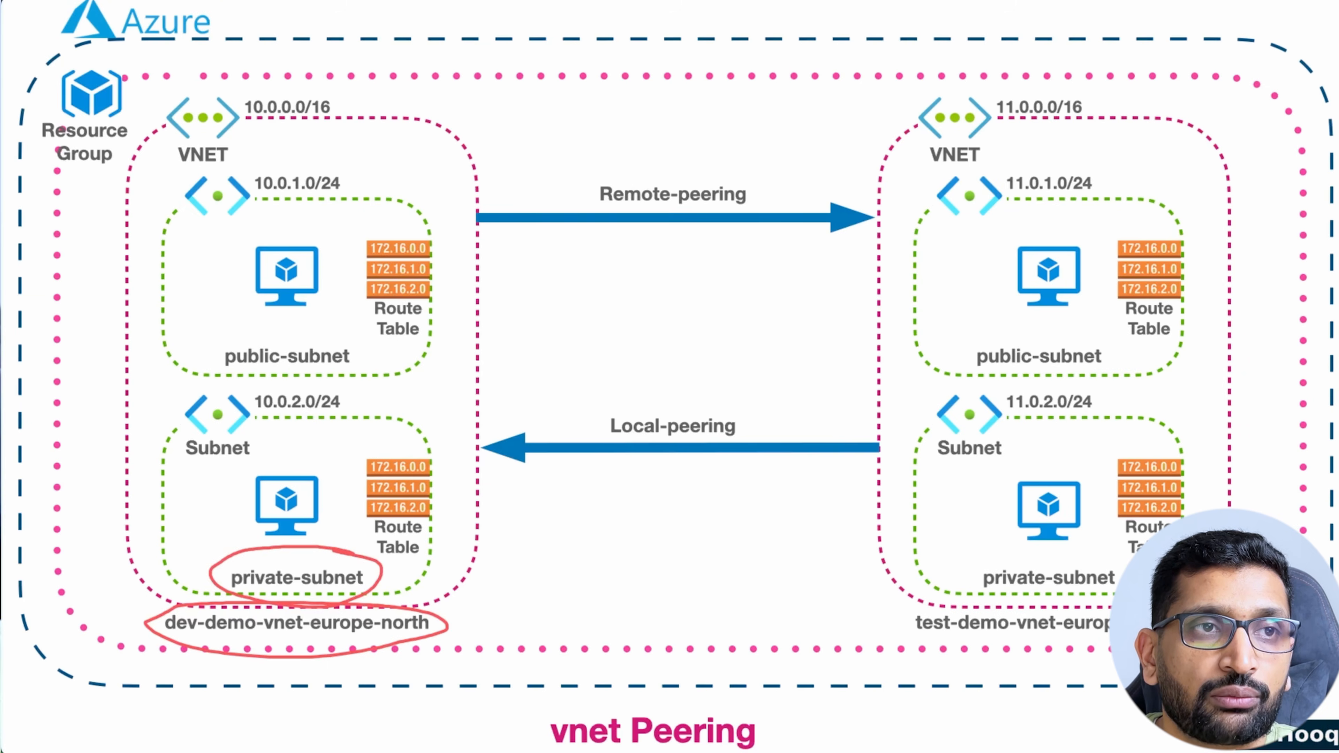
Switch to the Azure portal, keep dev-demo-private-subnet (10.0.2.0/24) as the virtual machine's subnet and set its public IP to None.
{"action": "key", "text": "super+Tab"}
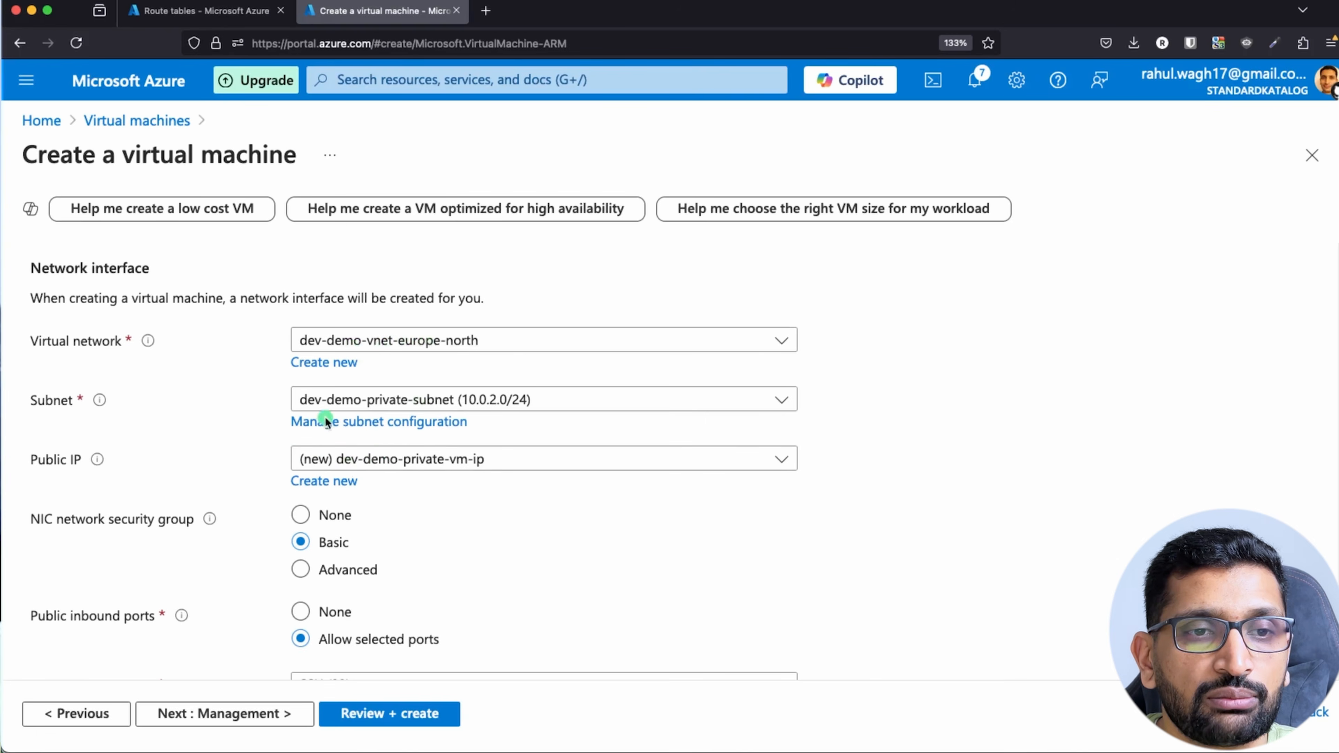
{"action": "left_click", "coordinate": [627, 399]}
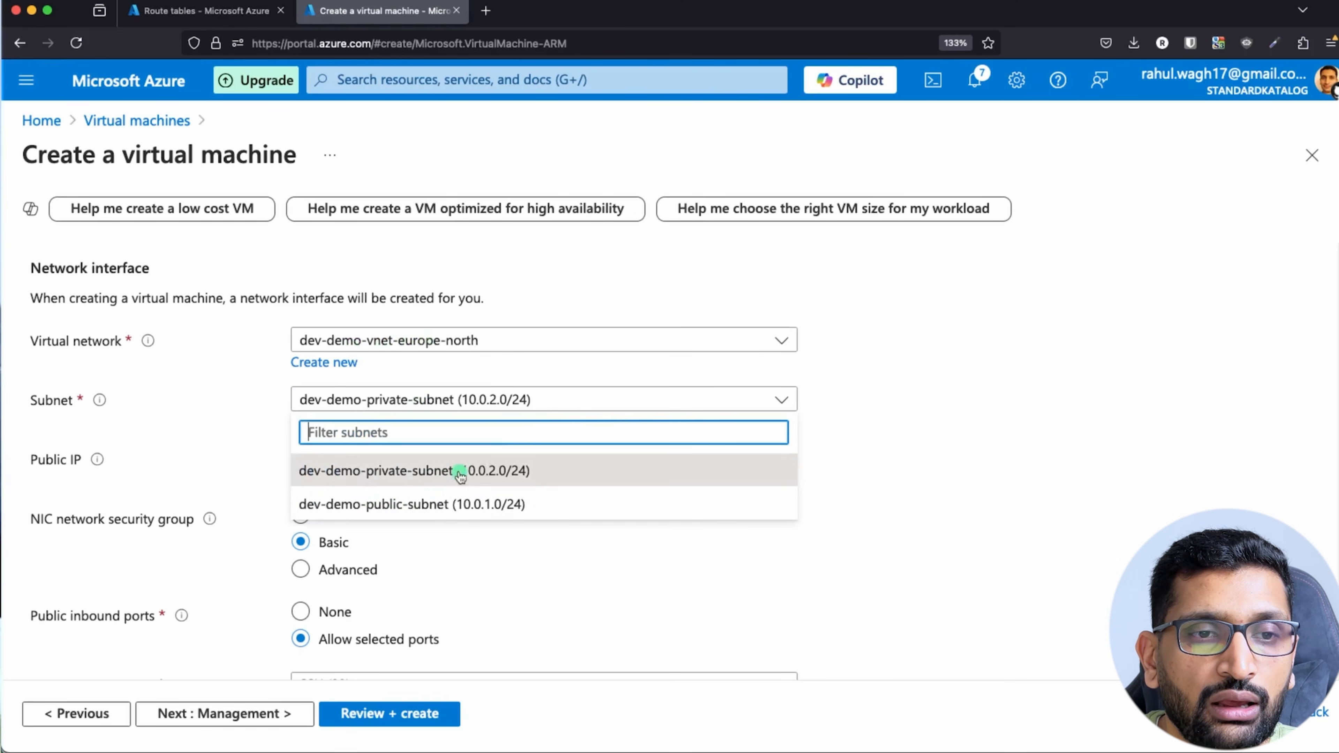
{"action": "left_click", "coordinate": [391, 471]}
{"action": "scroll", "coordinate": [537, 575], "scroll_direction": "down", "scroll_amount": 4}
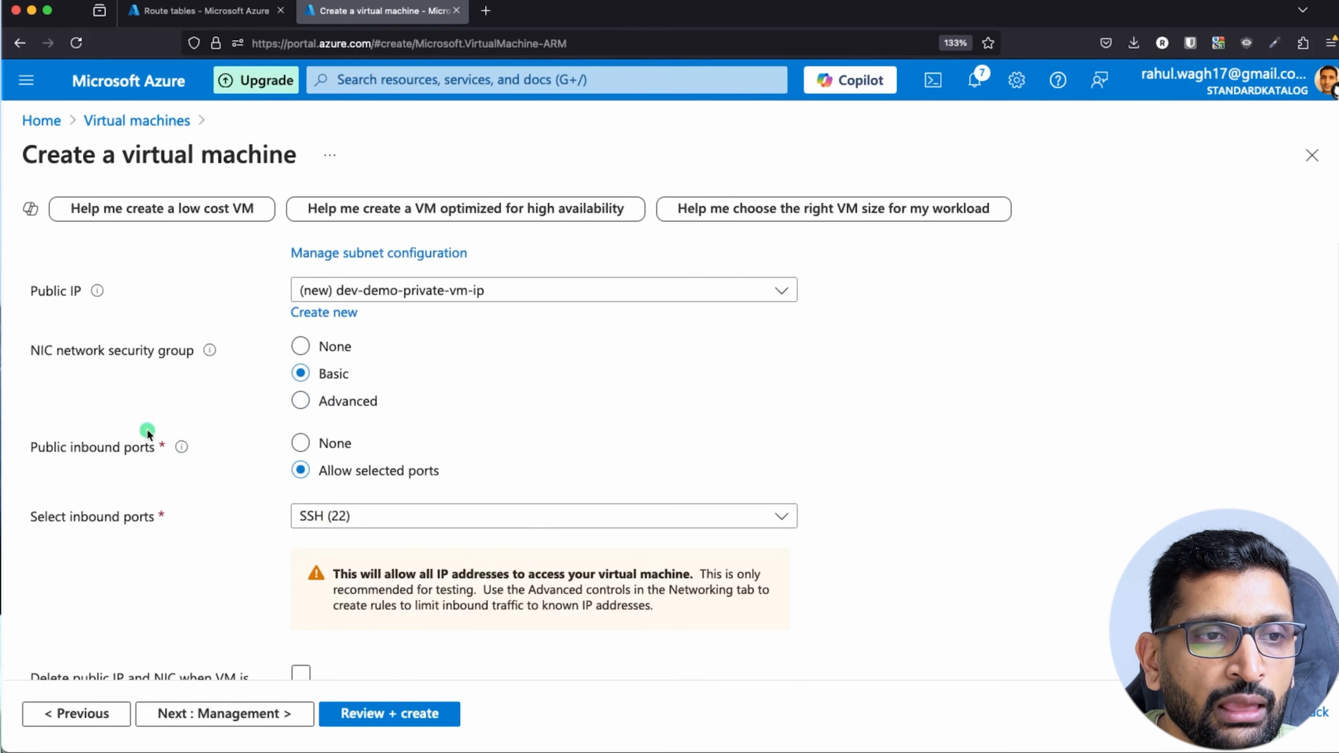
{"action": "left_click", "coordinate": [434, 299]}
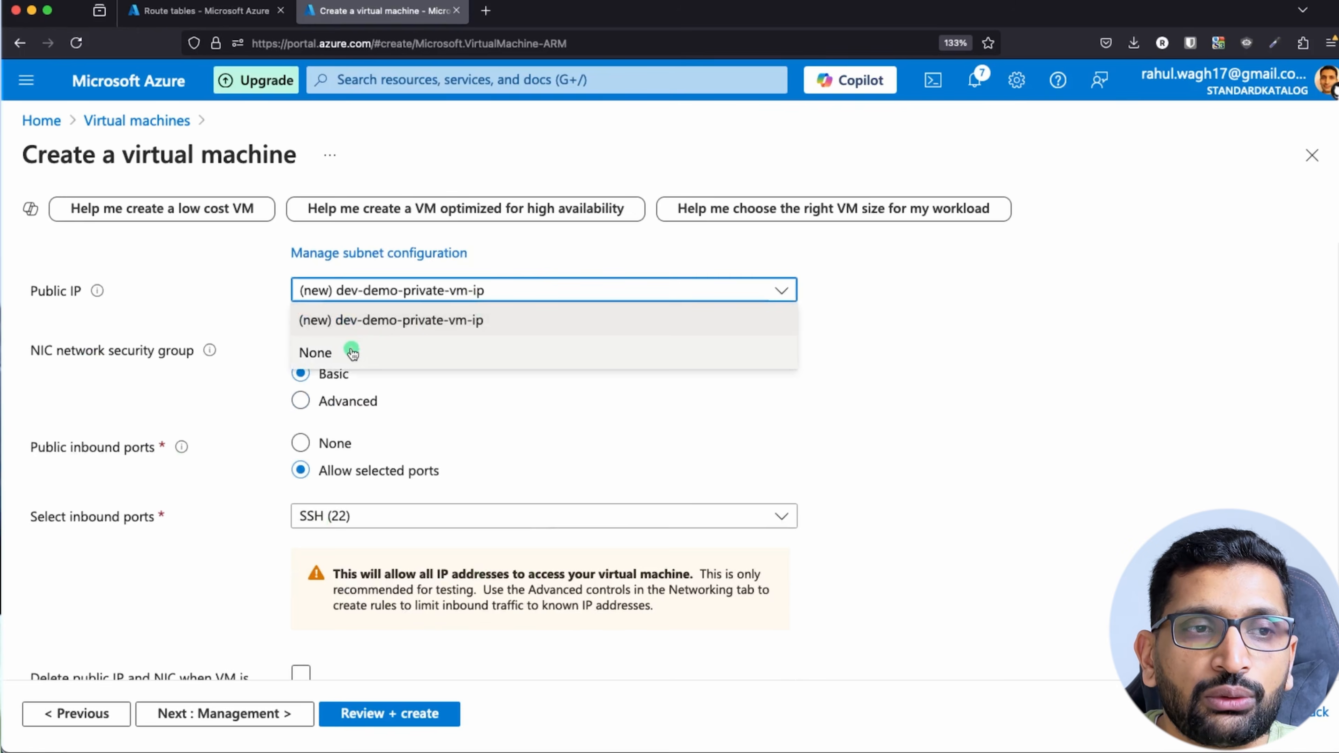
{"action": "left_click", "coordinate": [350, 348]}
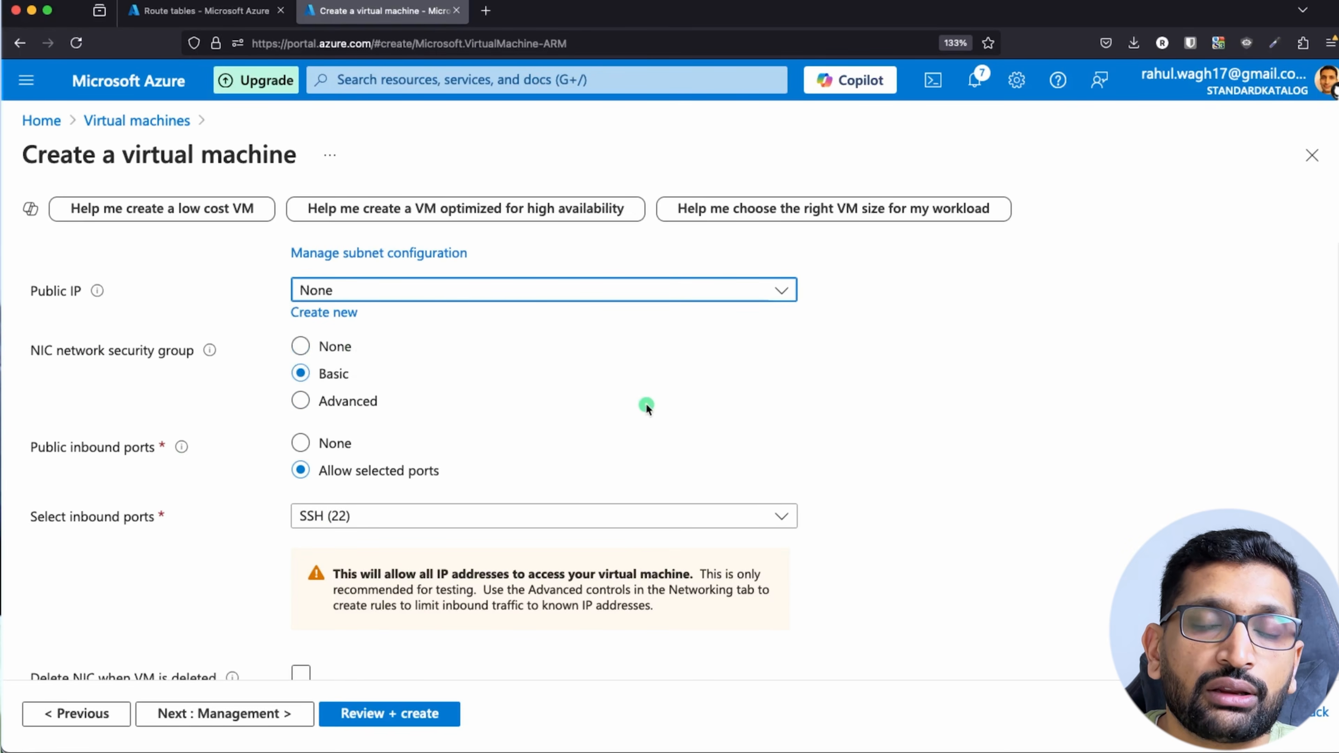
Keep the remaining networking, management, monitoring, advanced and tags defaults and proceed to the virtual machine's final review.
{"action": "scroll", "coordinate": [645, 403], "scroll_direction": "down", "scroll_amount": 2}
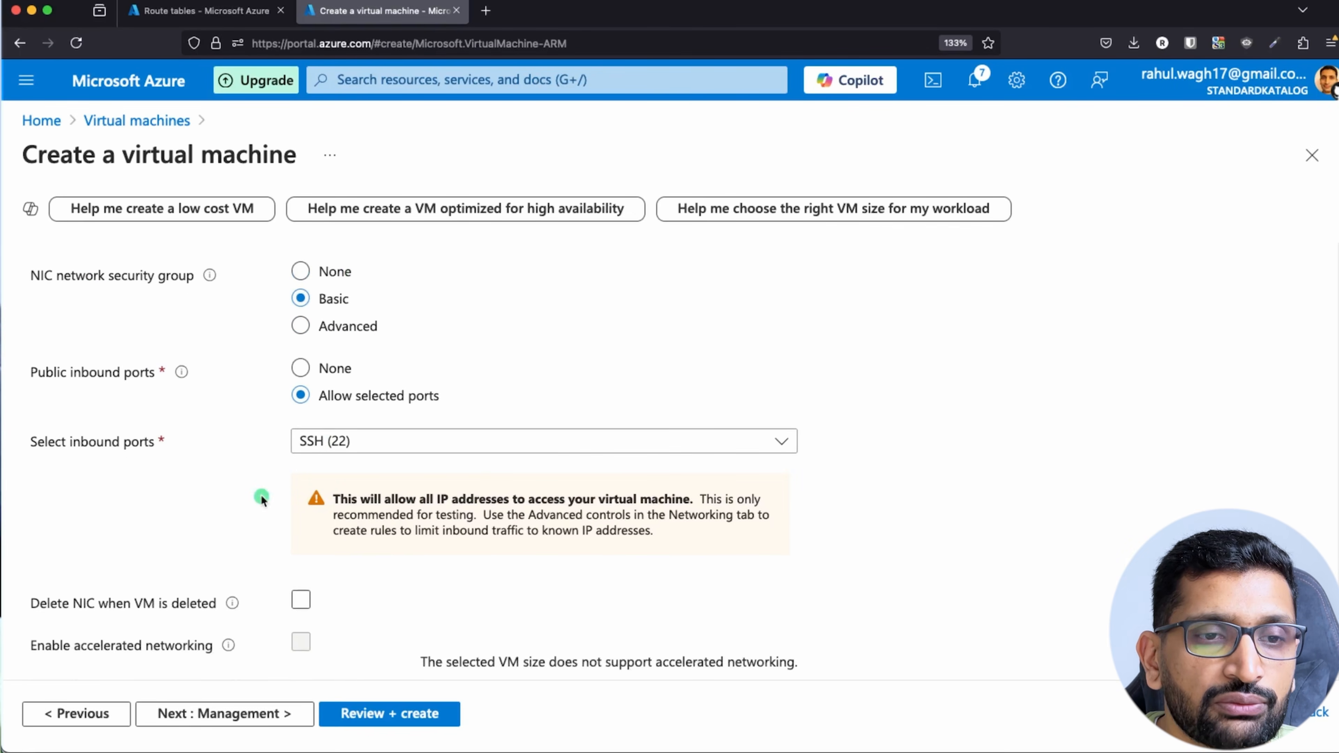
{"action": "scroll", "coordinate": [290, 485], "scroll_direction": "down", "scroll_amount": 6}
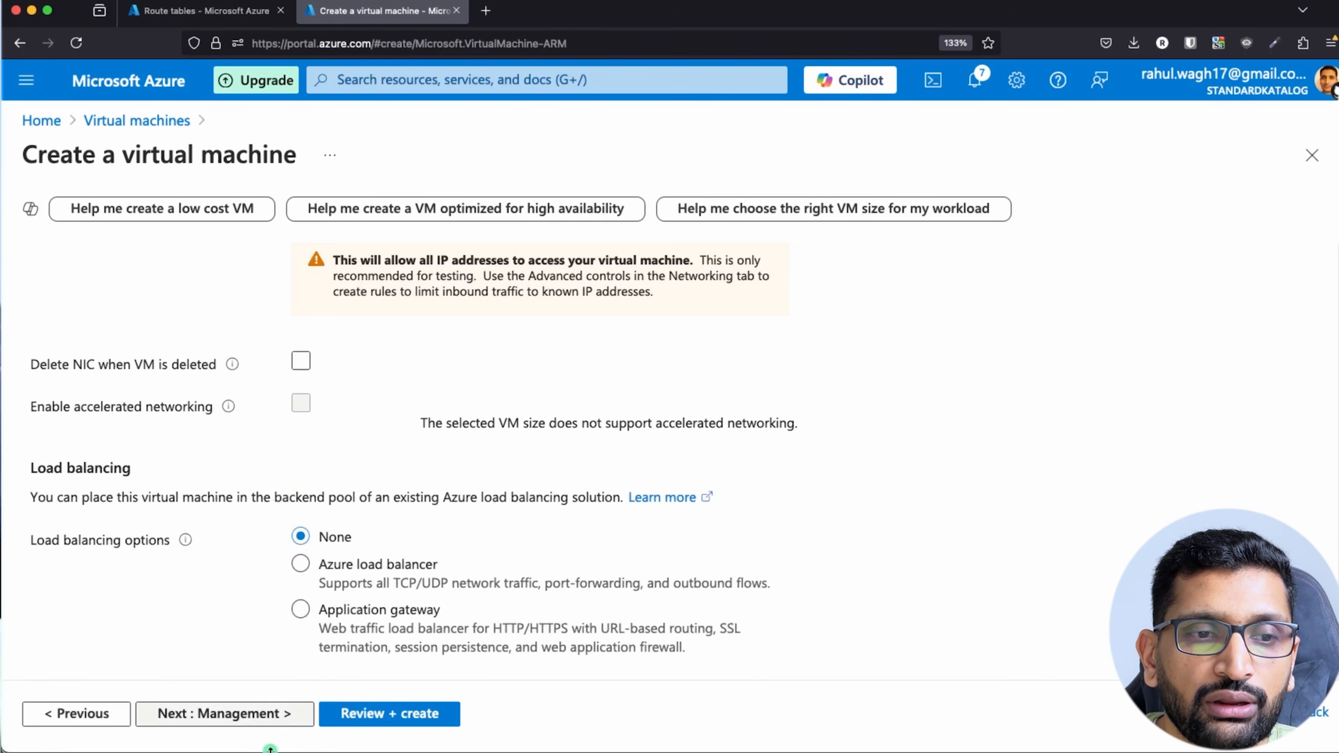
{"action": "left_click", "coordinate": [241, 723]}
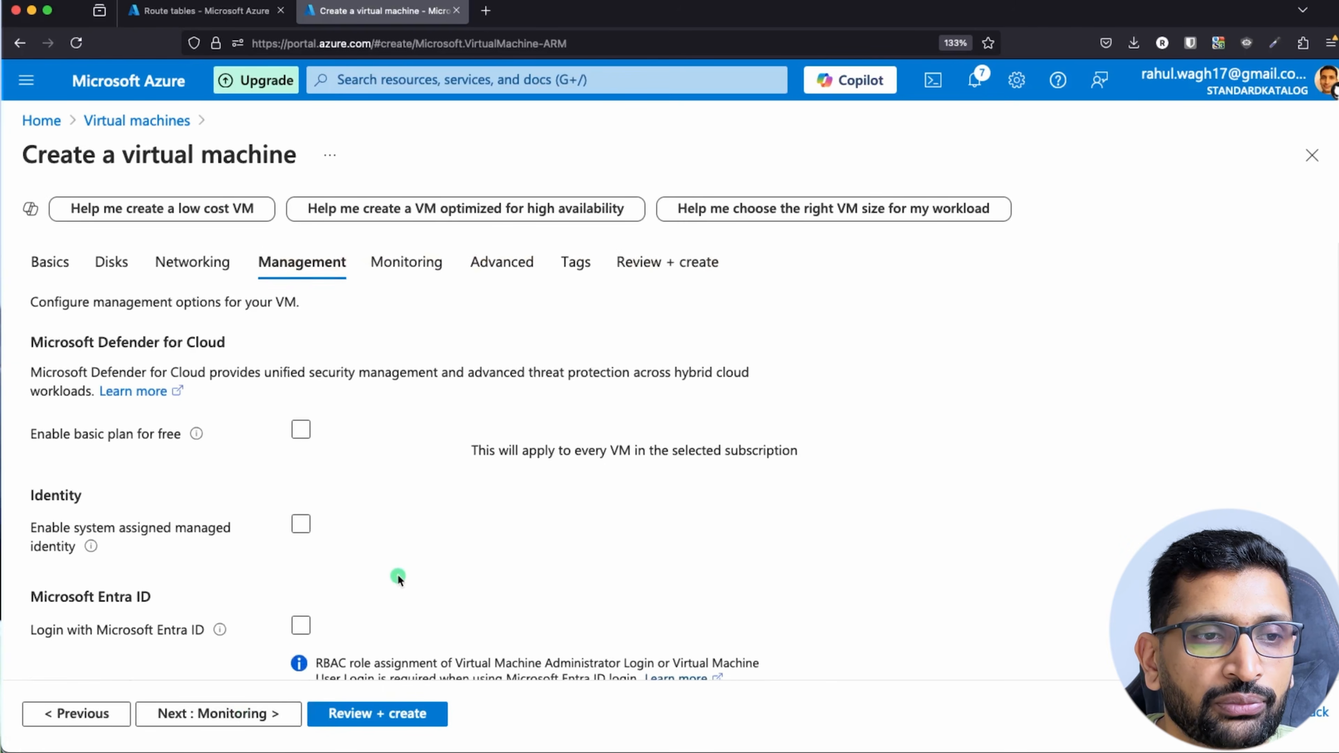
{"action": "scroll", "coordinate": [399, 577], "scroll_direction": "down", "scroll_amount": 8}
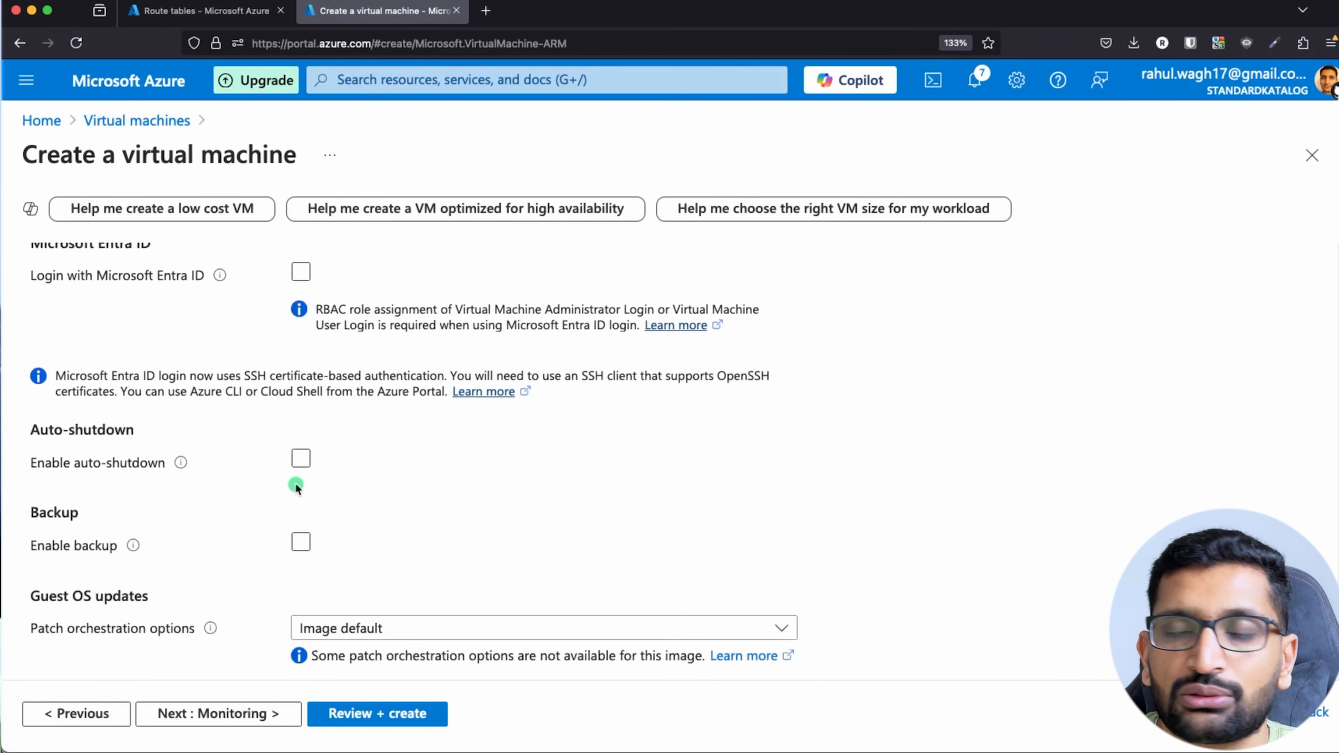
{"action": "left_click", "coordinate": [300, 547]}
{"action": "left_click", "coordinate": [498, 542]}
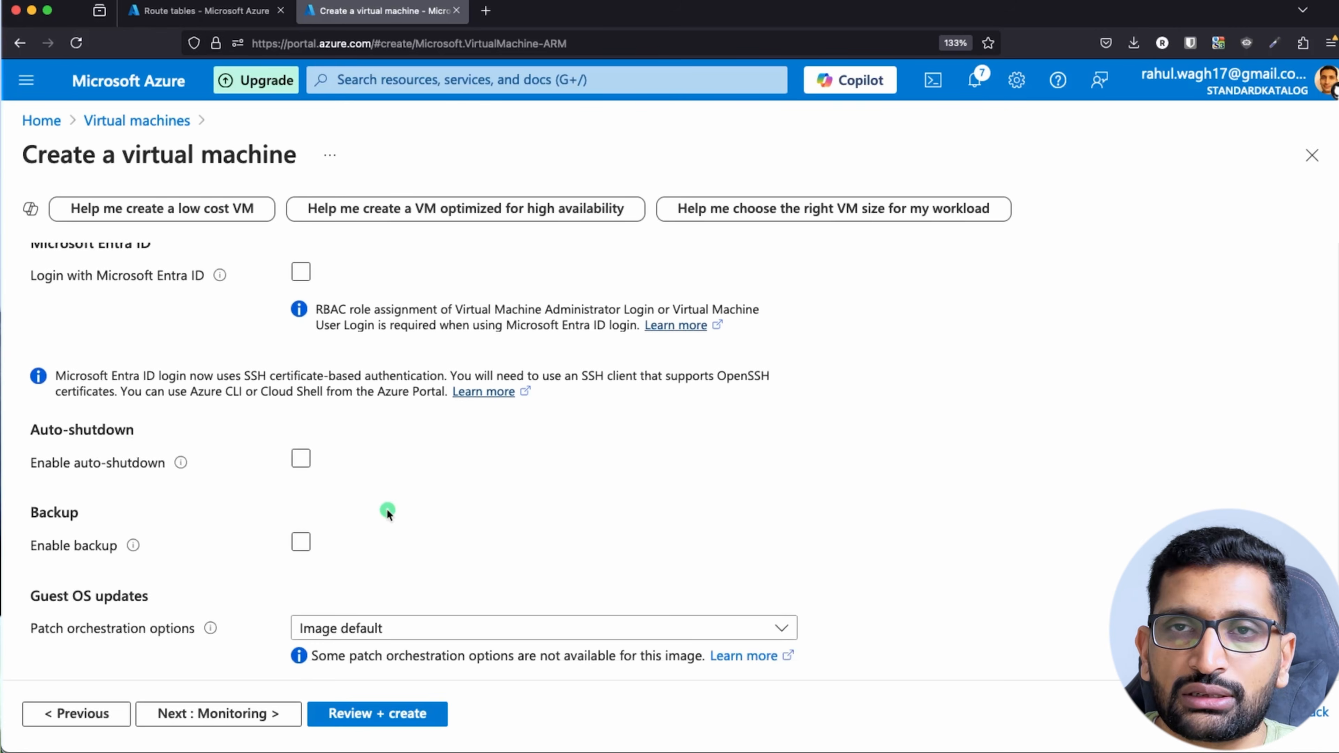
{"action": "left_click", "coordinate": [228, 715]}
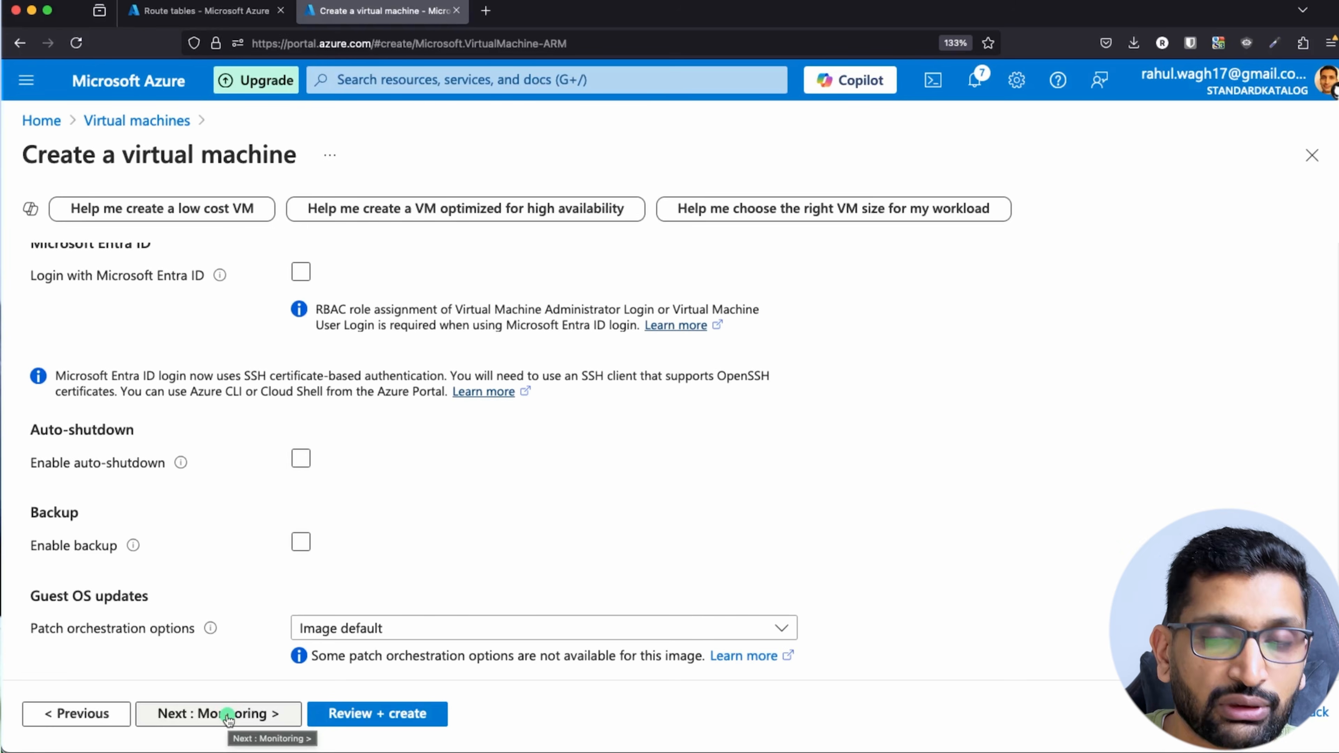
{"action": "left_click", "coordinate": [228, 715]}
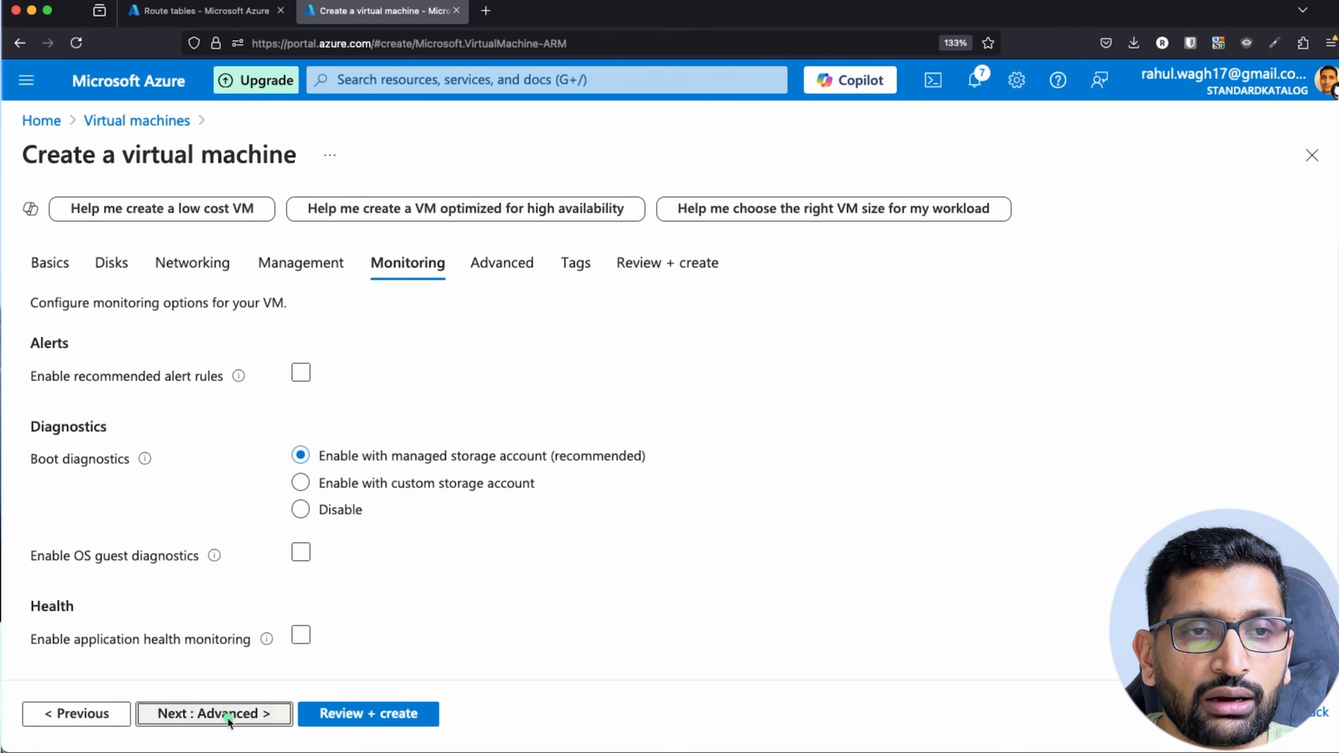
{"action": "left_click", "coordinate": [227, 716]}
{"action": "scroll", "coordinate": [210, 718], "scroll_direction": "down", "scroll_amount": 10}
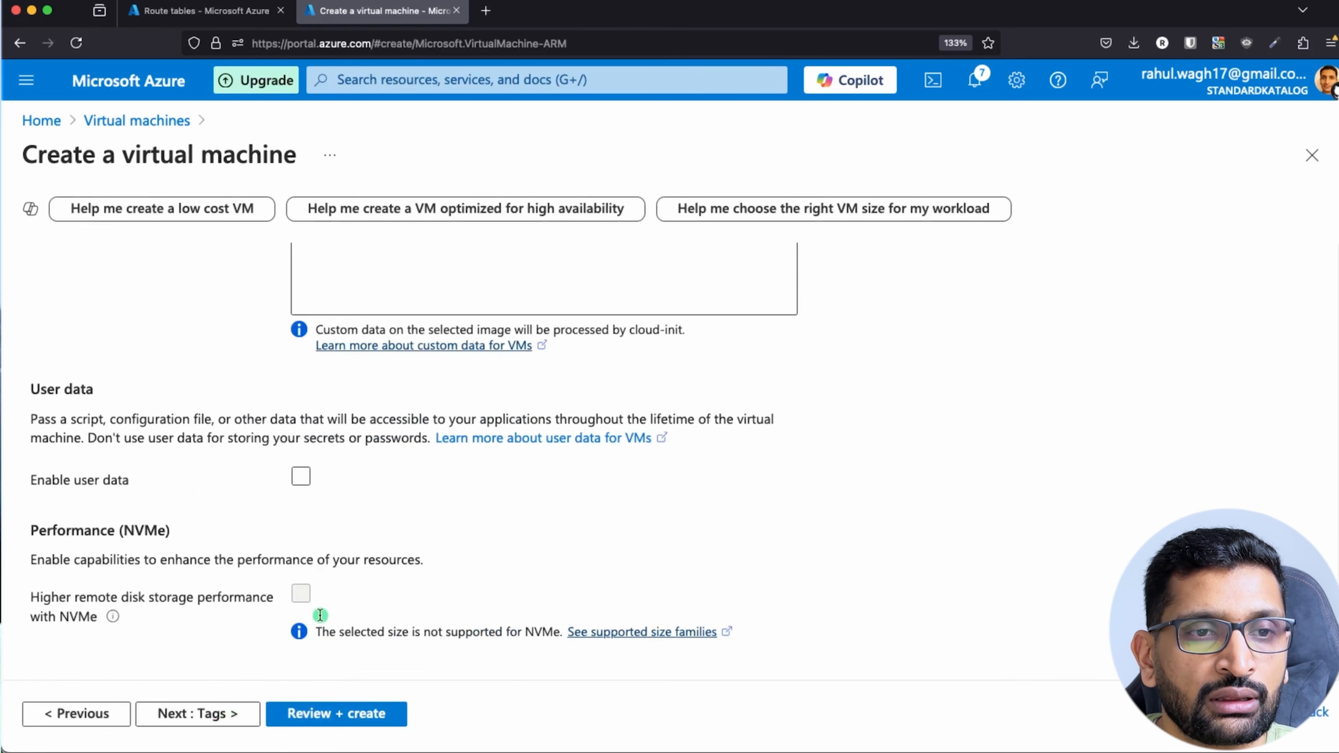
{"action": "left_click", "coordinate": [211, 717]}
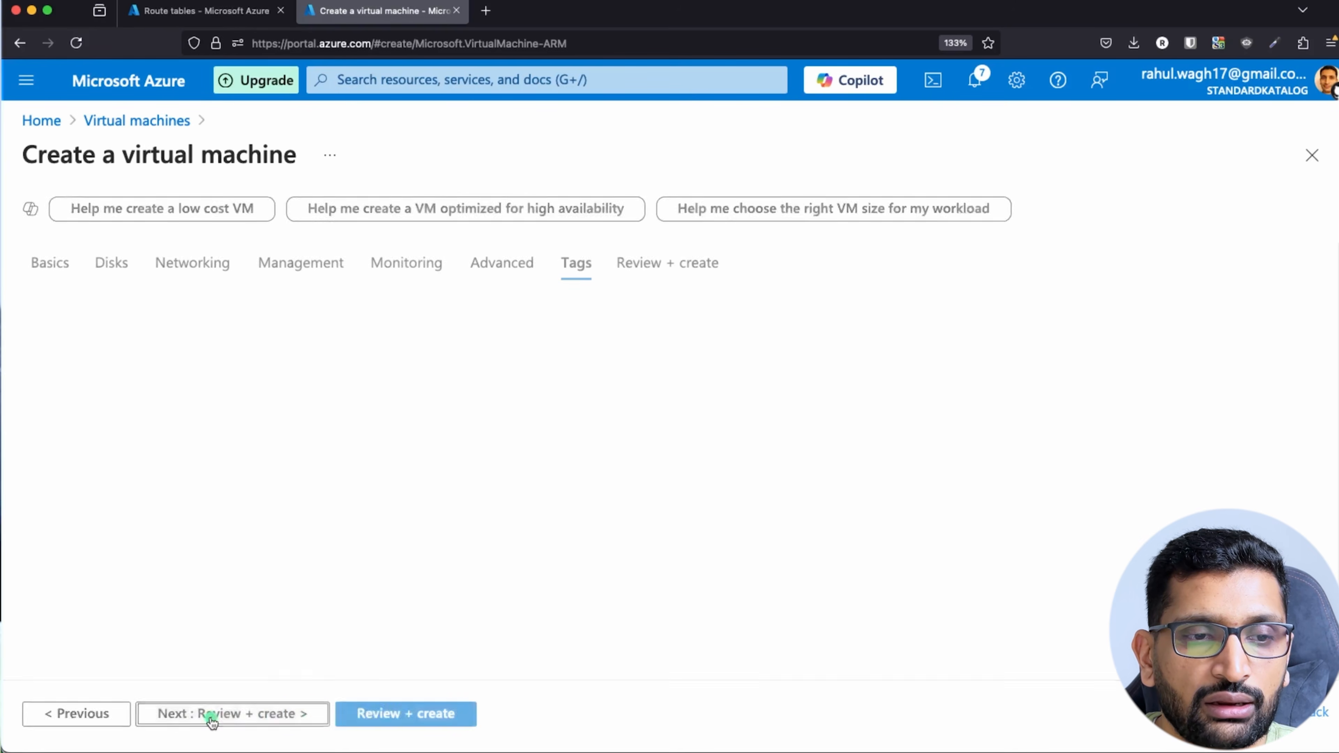
{"action": "left_click", "coordinate": [249, 717]}
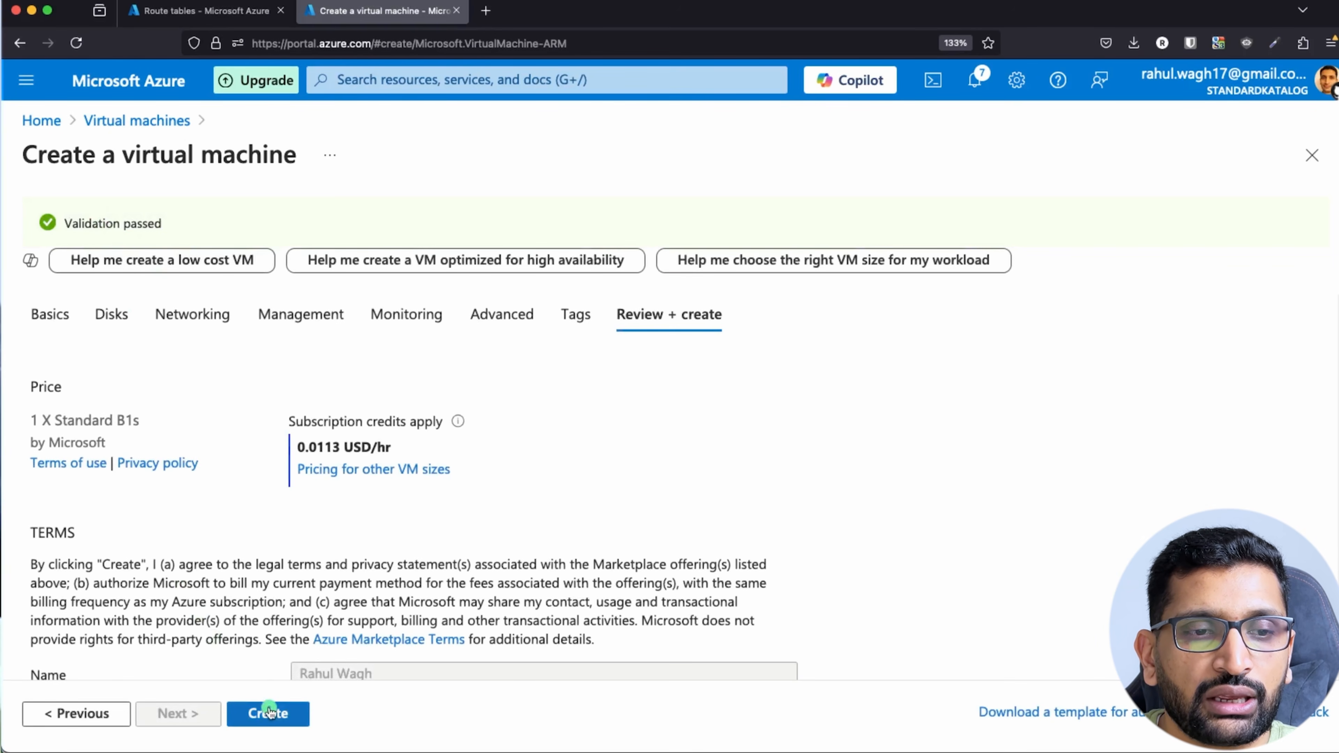
Create the virtual machine and download the private key of its new SSH key pair.
{"action": "left_click", "coordinate": [268, 712]}
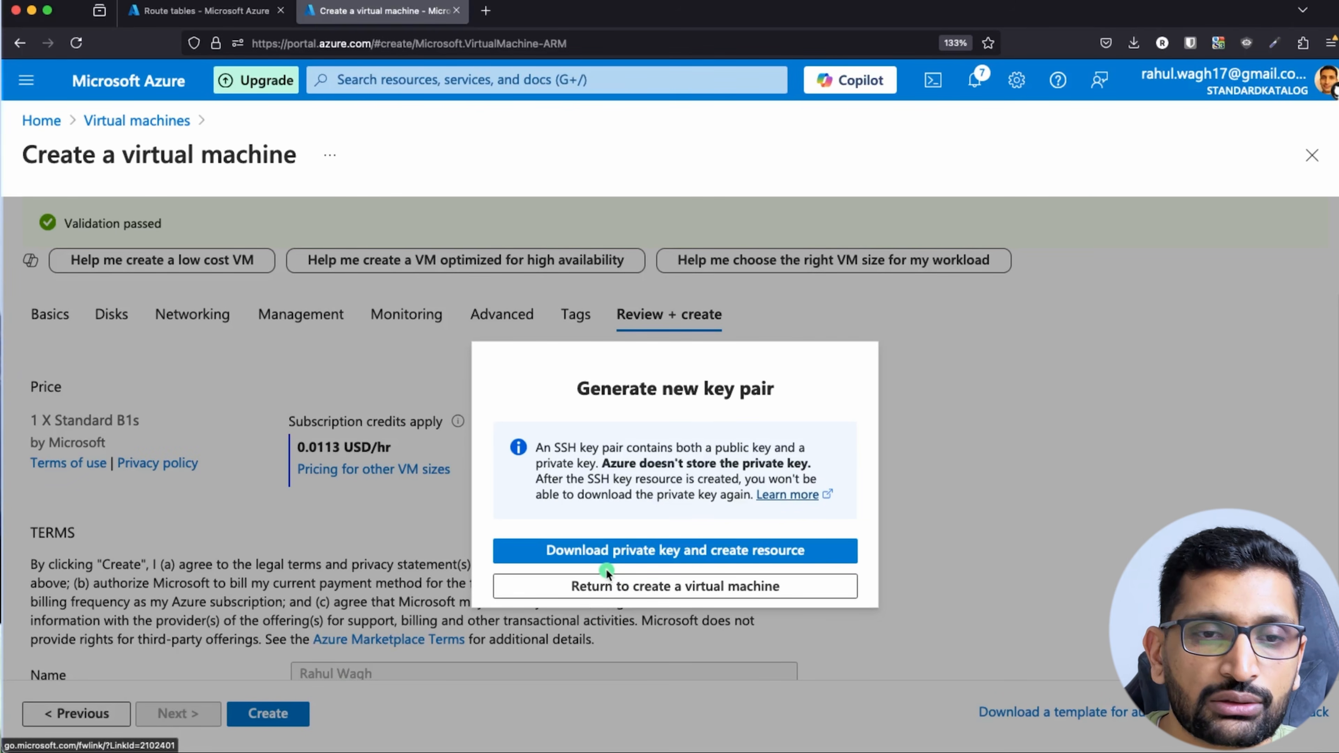
{"action": "left_click", "coordinate": [630, 550]}
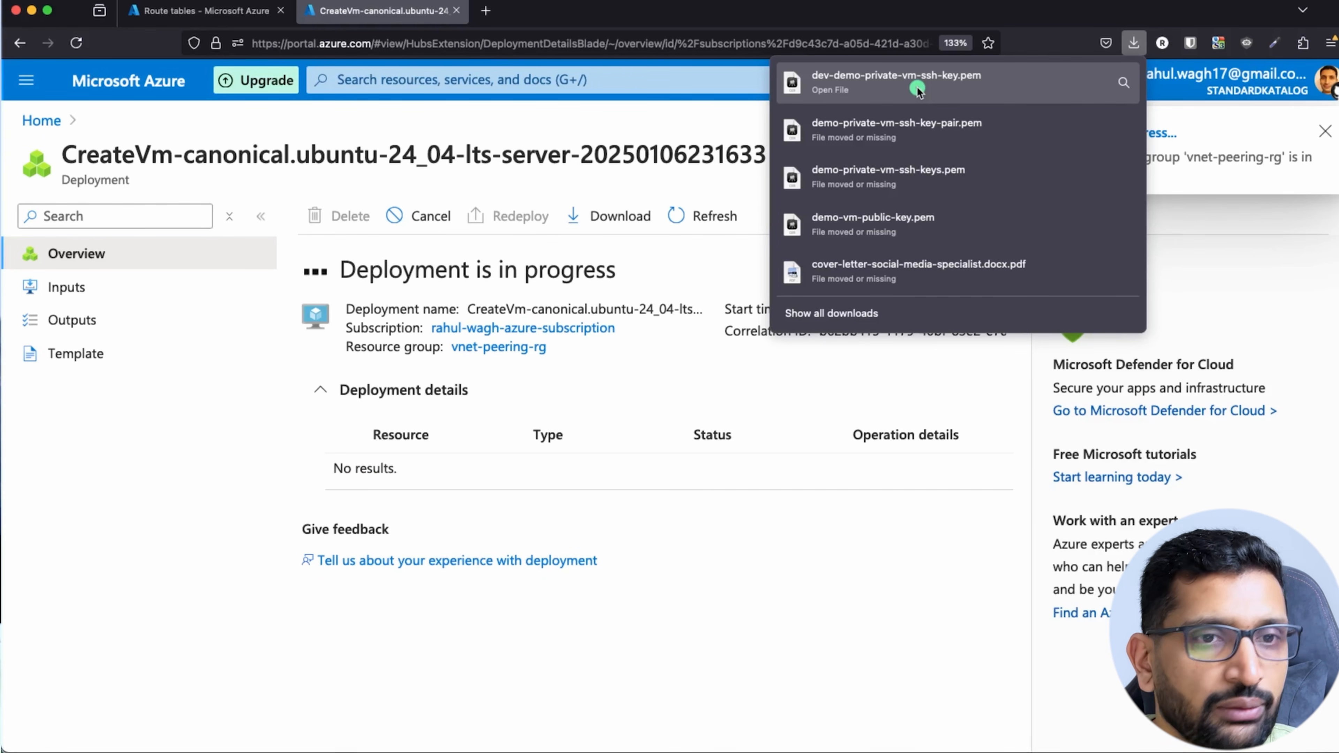
{"action": "left_click", "coordinate": [684, 559]}
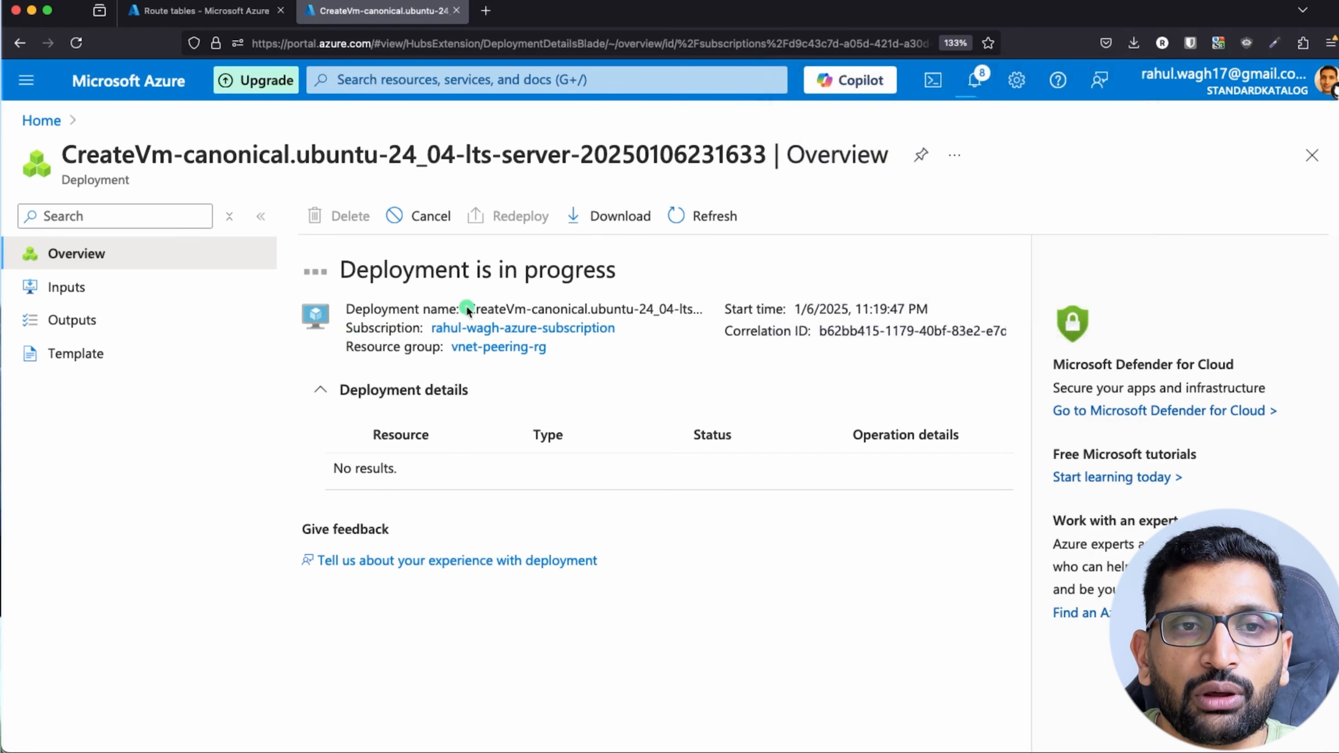
In the Keynote diagram, circle both private subnets and the test-demo-vnet label, clear the drawing and return to the Azure portal.
{"action": "key", "text": "super+Tab"}
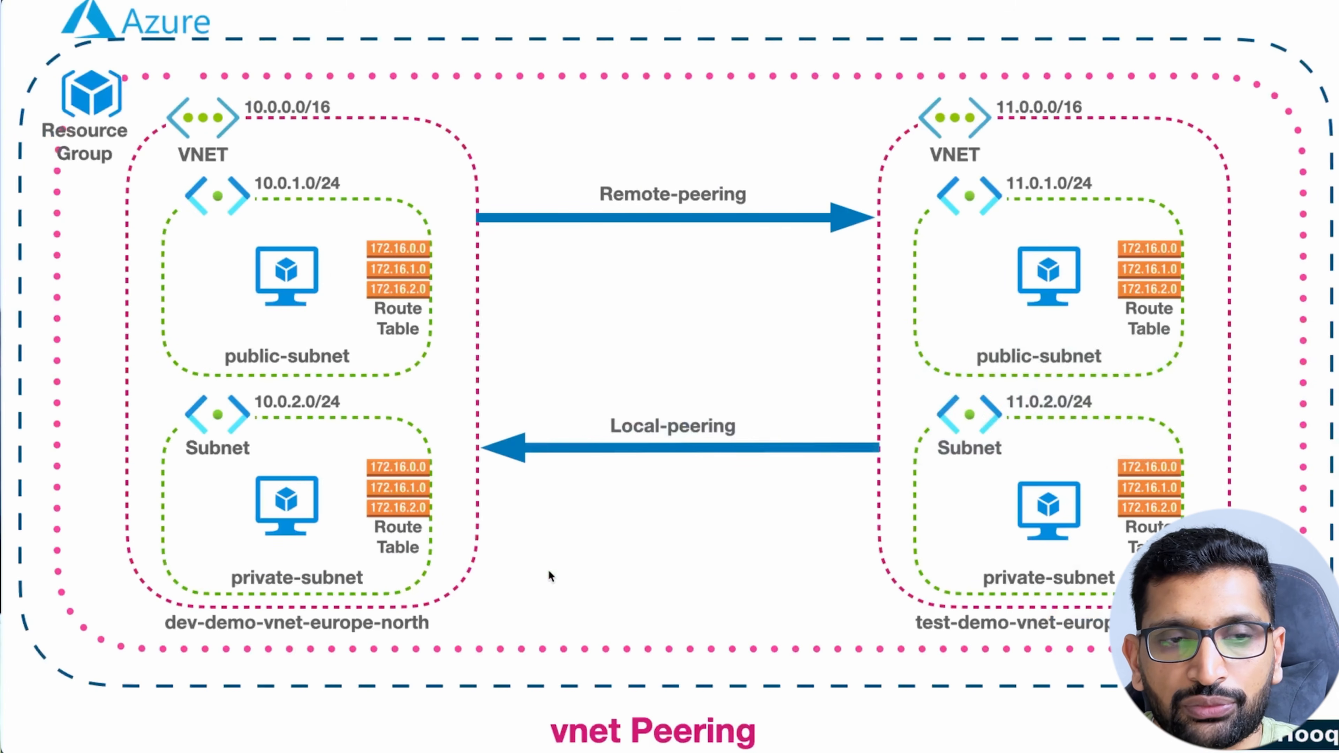
{"action": "mouse_move", "coordinate": [446, 471]}
{"action": "left_mouse_down"}
{"action": "mouse_move", "coordinate": [375, 420]}
{"action": "mouse_move", "coordinate": [144, 459]}
{"action": "mouse_move", "coordinate": [382, 612]}
{"action": "mouse_move", "coordinate": [414, 431]}
{"action": "left_mouse_up"}
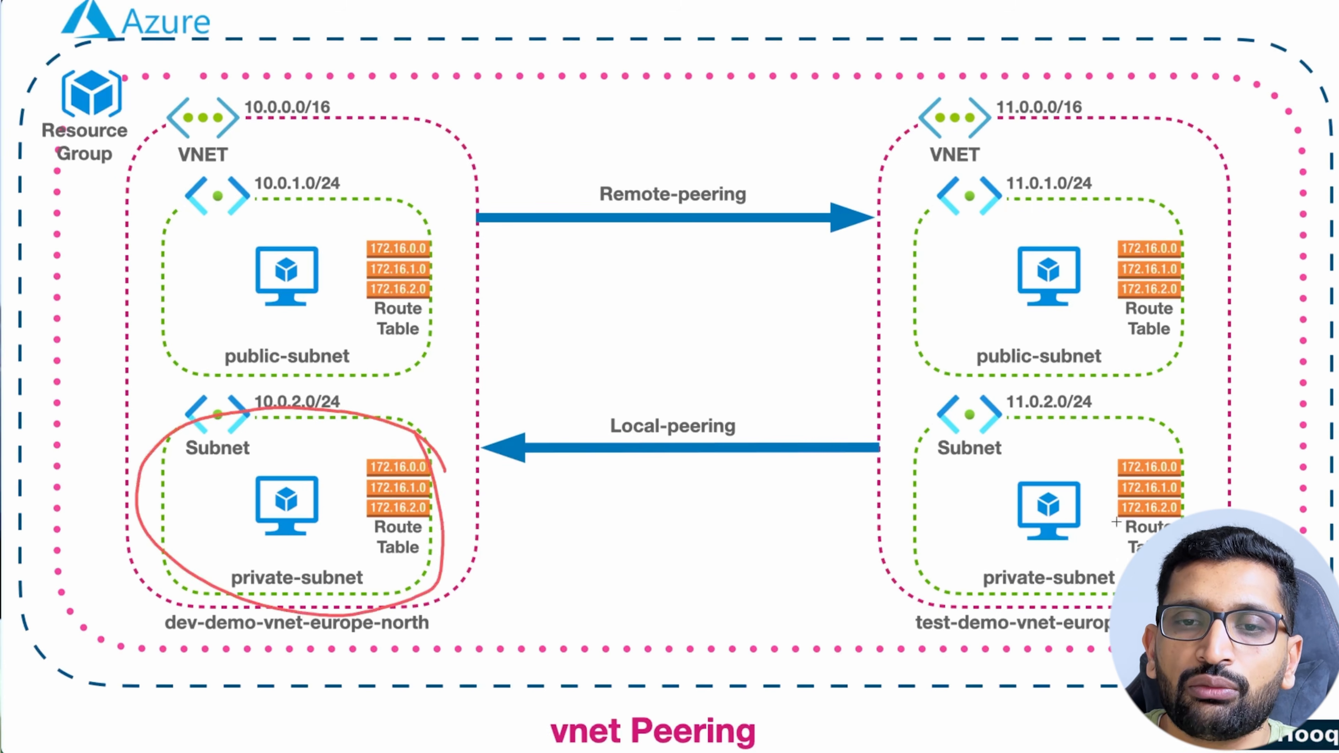
{"action": "mouse_move", "coordinate": [1187, 415]}
{"action": "left_mouse_down"}
{"action": "mouse_move", "coordinate": [989, 396]}
{"action": "mouse_move", "coordinate": [899, 553]}
{"action": "mouse_move", "coordinate": [1070, 621]}
{"action": "mouse_move", "coordinate": [1166, 388]}
{"action": "mouse_move", "coordinate": [1125, 391]}
{"action": "left_mouse_up"}
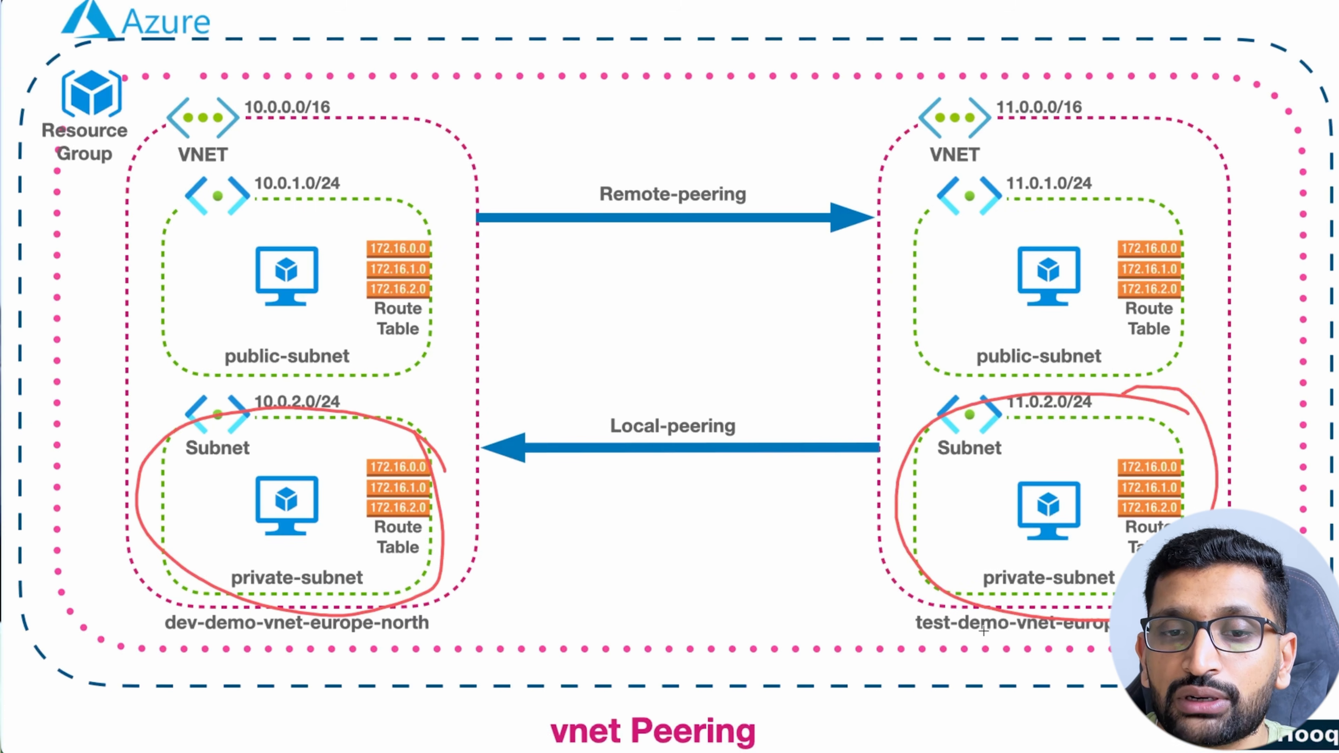
{"action": "mouse_move", "coordinate": [1020, 605]}
{"action": "left_mouse_down"}
{"action": "mouse_move", "coordinate": [896, 619]}
{"action": "mouse_move", "coordinate": [1051, 625]}
{"action": "mouse_move", "coordinate": [1010, 600]}
{"action": "left_mouse_up"}
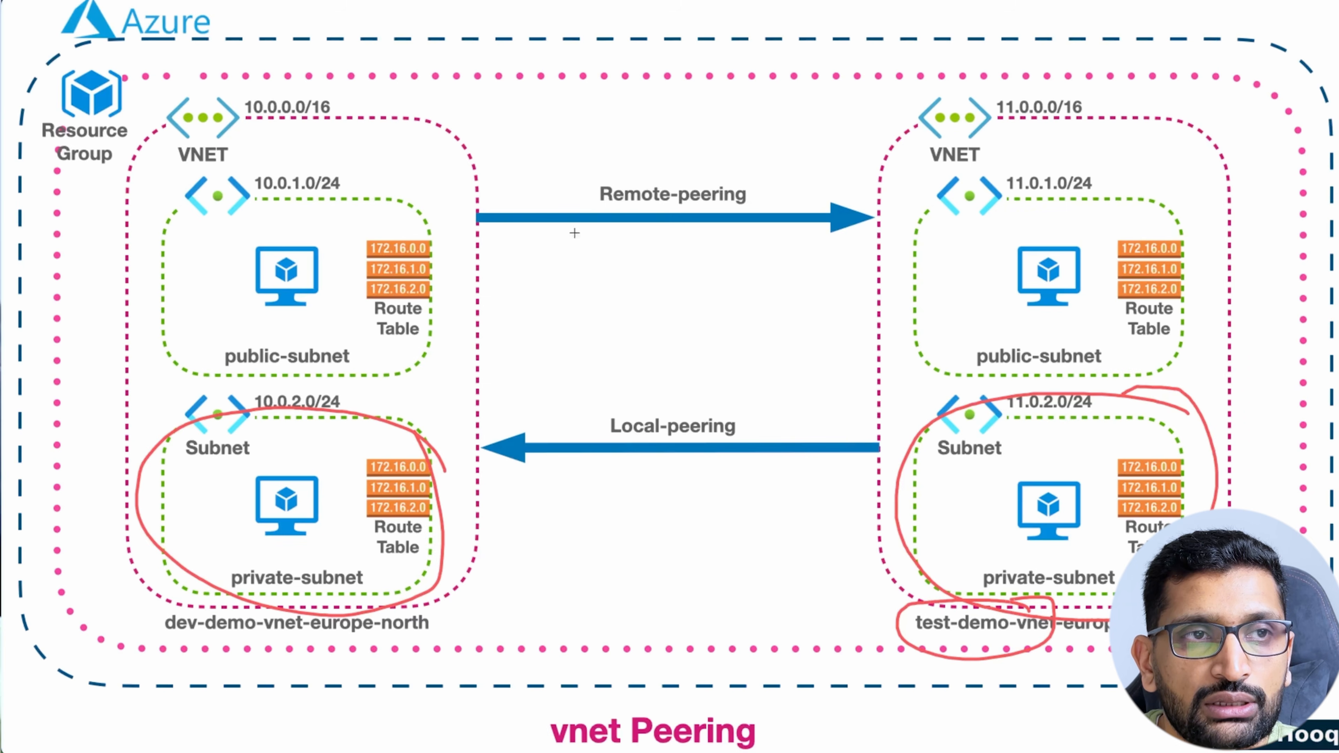
{"action": "key", "text": "Escape"}
{"action": "key", "text": "super+Tab"}
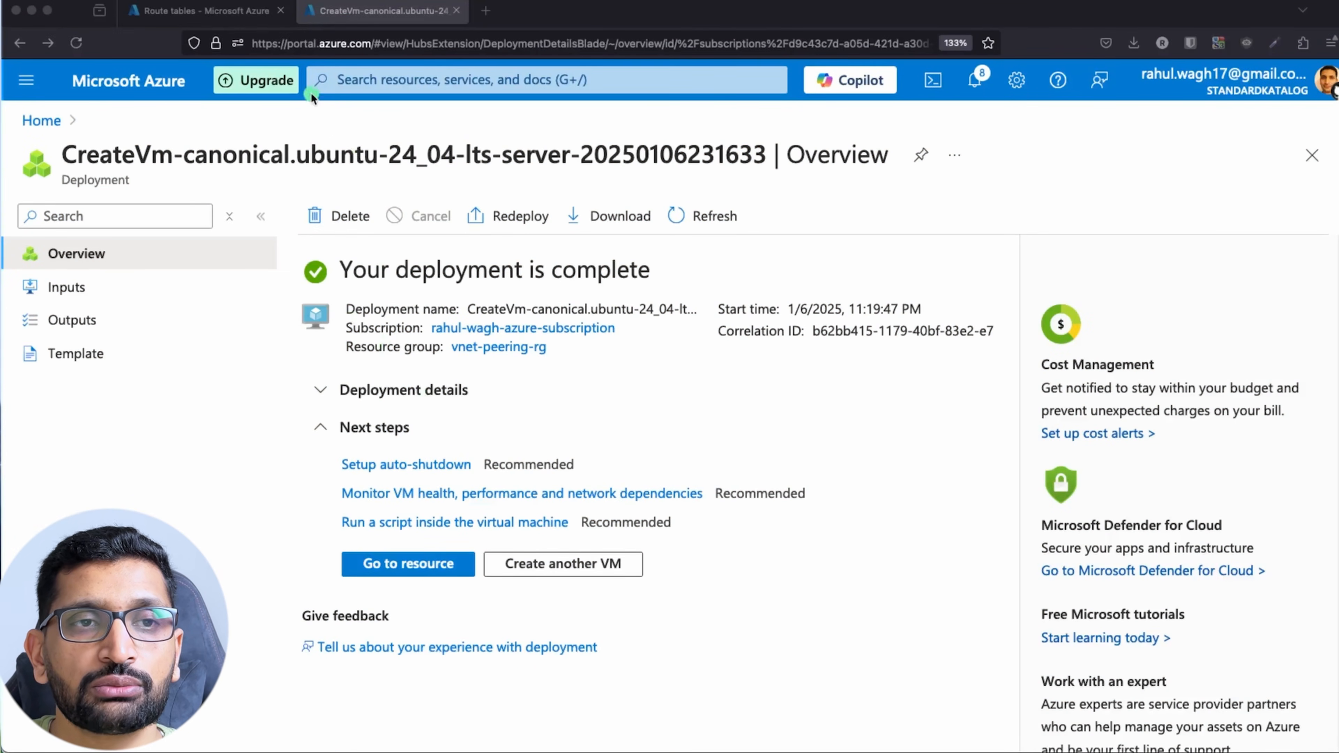
Switch to the Keynote diagram and circle the virtual machine in the private-subnet of test-demo-vnet-europe-north.
{"action": "key", "text": "super+Tab"}
{"action": "key", "text": "super+Tab"}
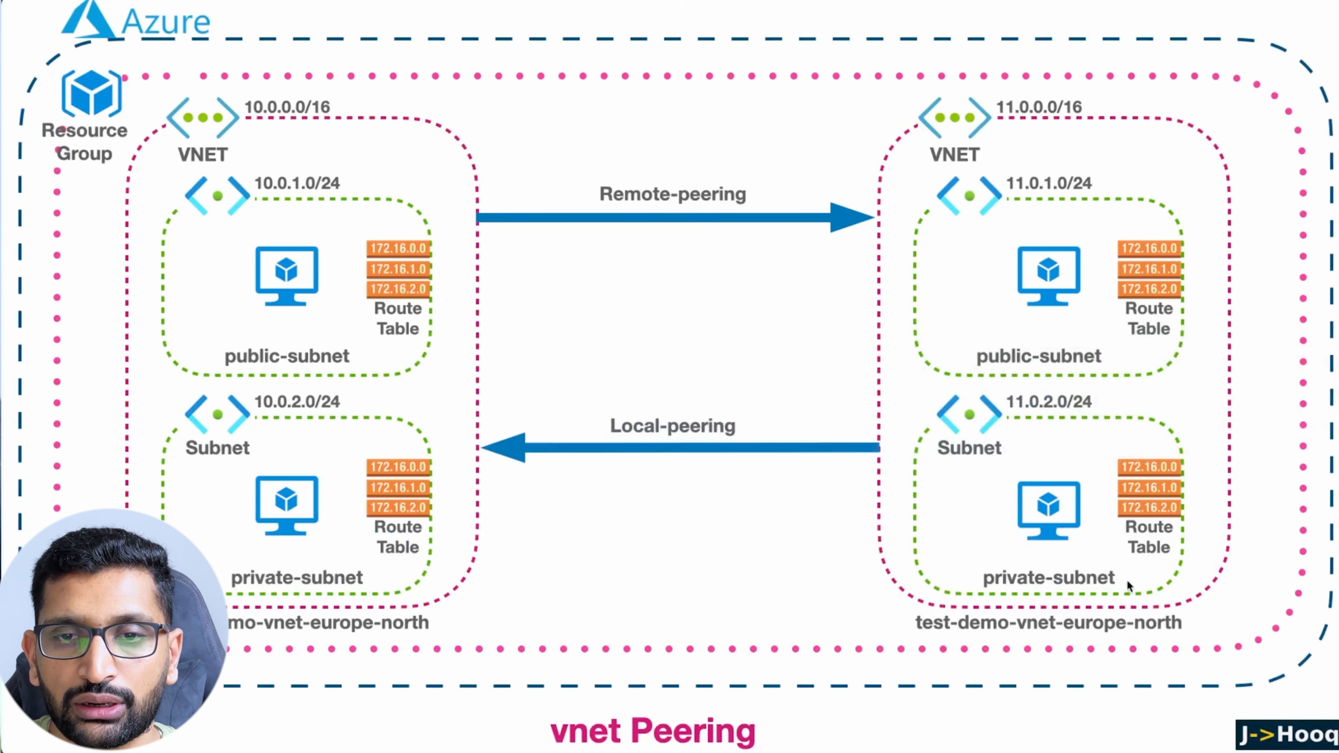
{"action": "mouse_move", "coordinate": [1103, 473]}
{"action": "left_mouse_down"}
{"action": "mouse_move", "coordinate": [970, 601]}
{"action": "mouse_move", "coordinate": [1133, 480]}
{"action": "mouse_move", "coordinate": [1099, 479]}
{"action": "left_mouse_up"}
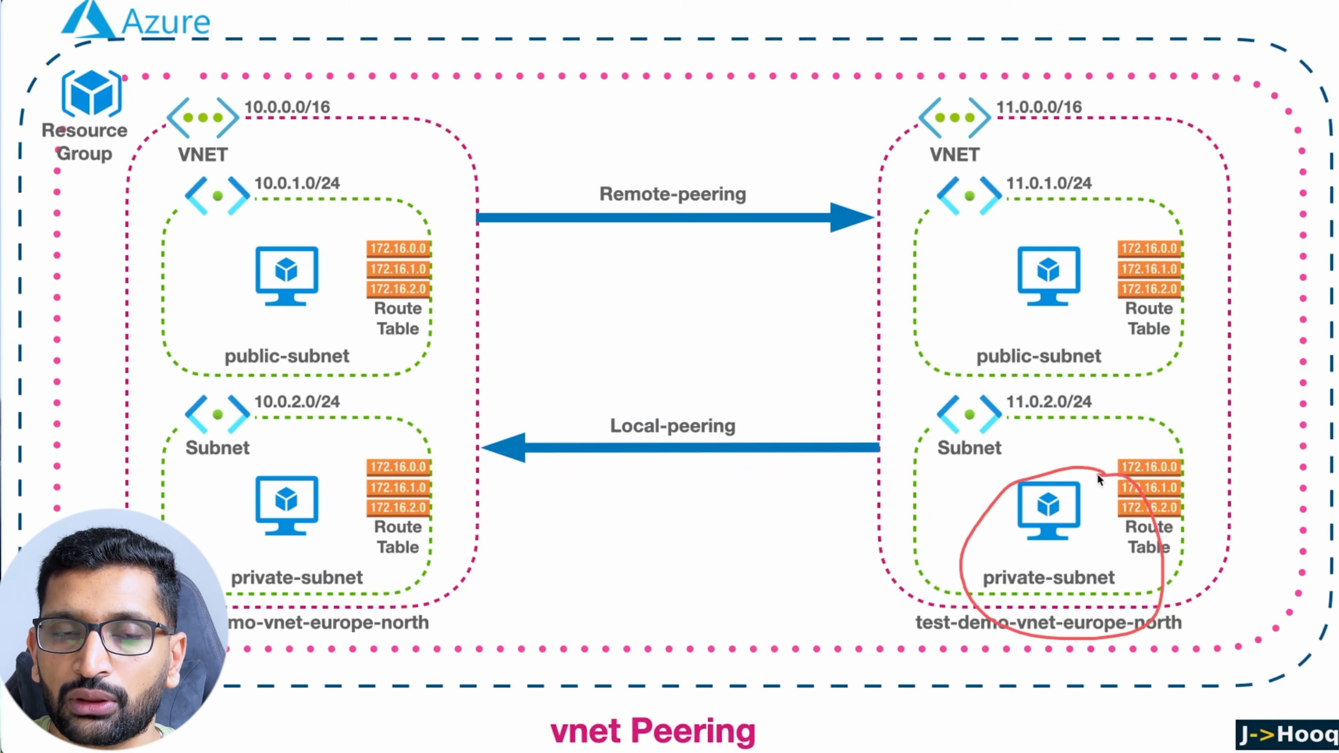
Return to the Azure portal, search for "vir" and open the Virtual machines list to check dev-demo-private-vm.
{"action": "key", "text": "super+Tab"}
{"action": "key", "text": "super+Tab"}
{"action": "key", "text": "super+Tab"}
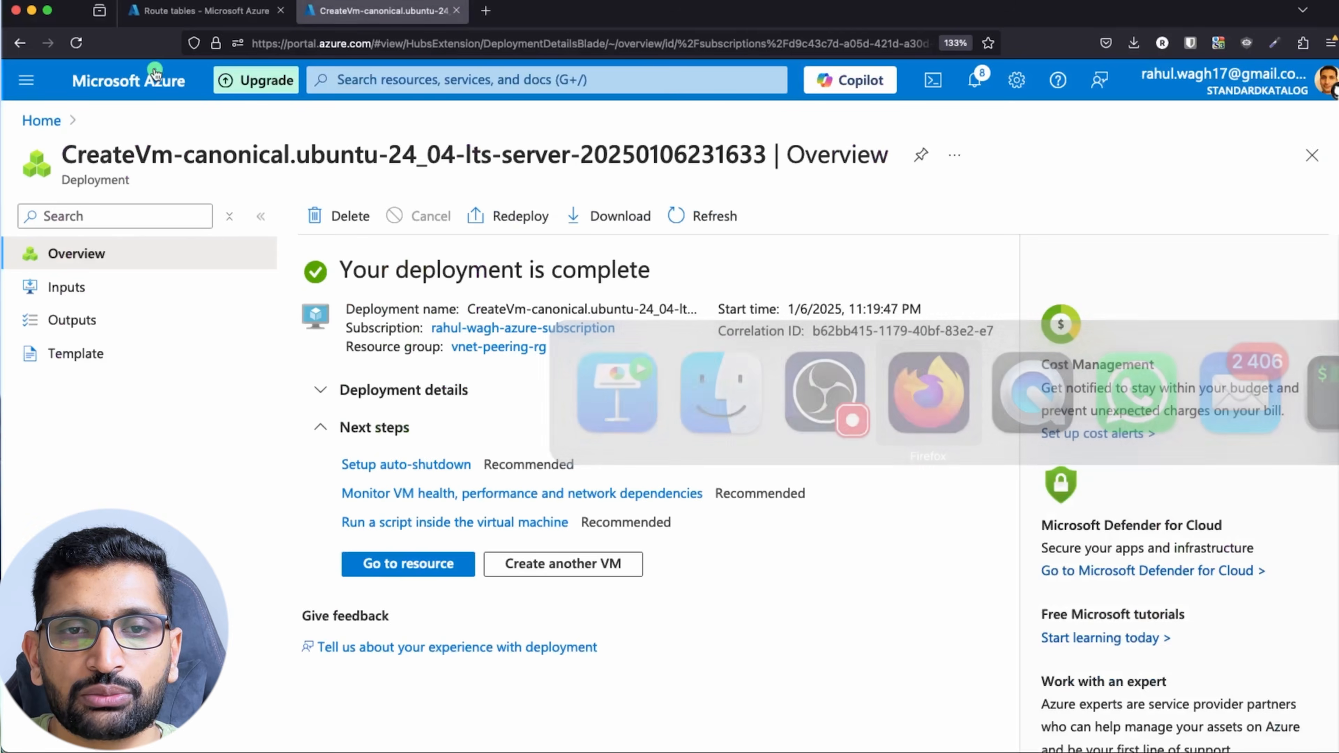
{"action": "left_click", "coordinate": [349, 80]}
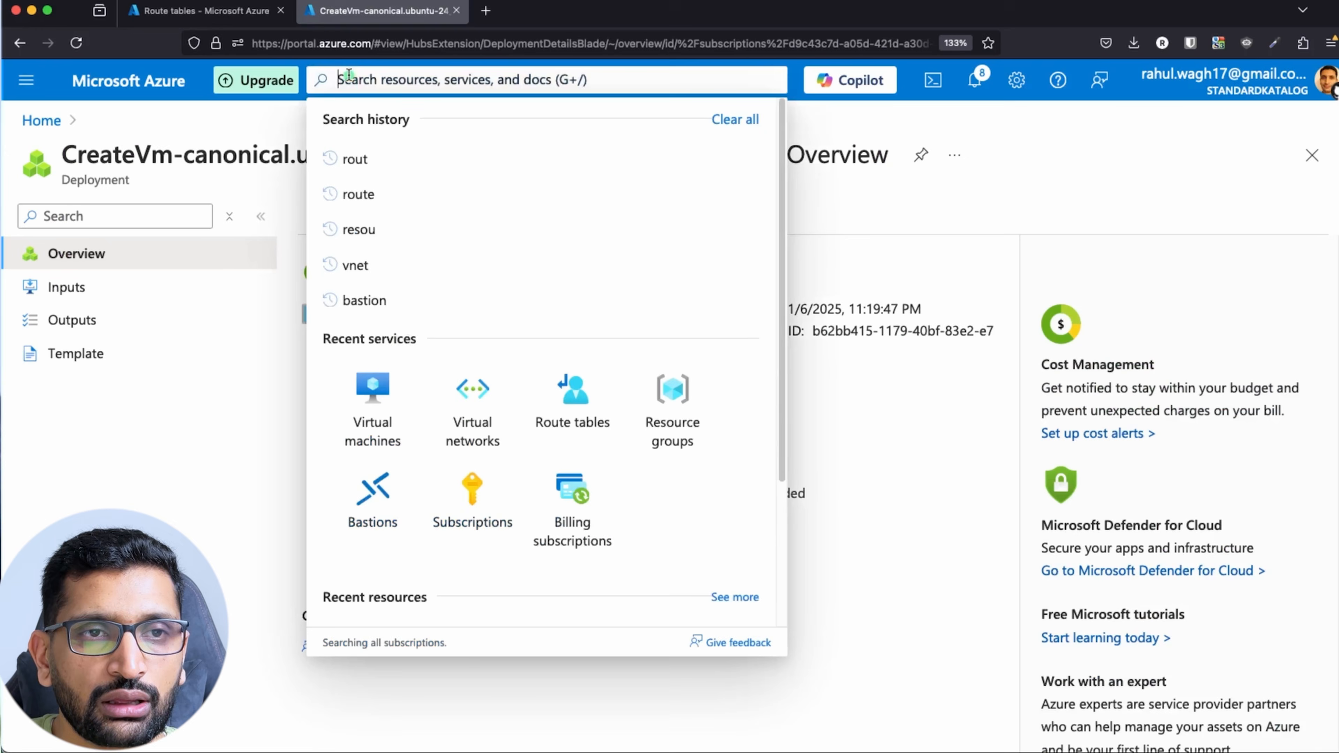
{"action": "type", "text": "vir"}
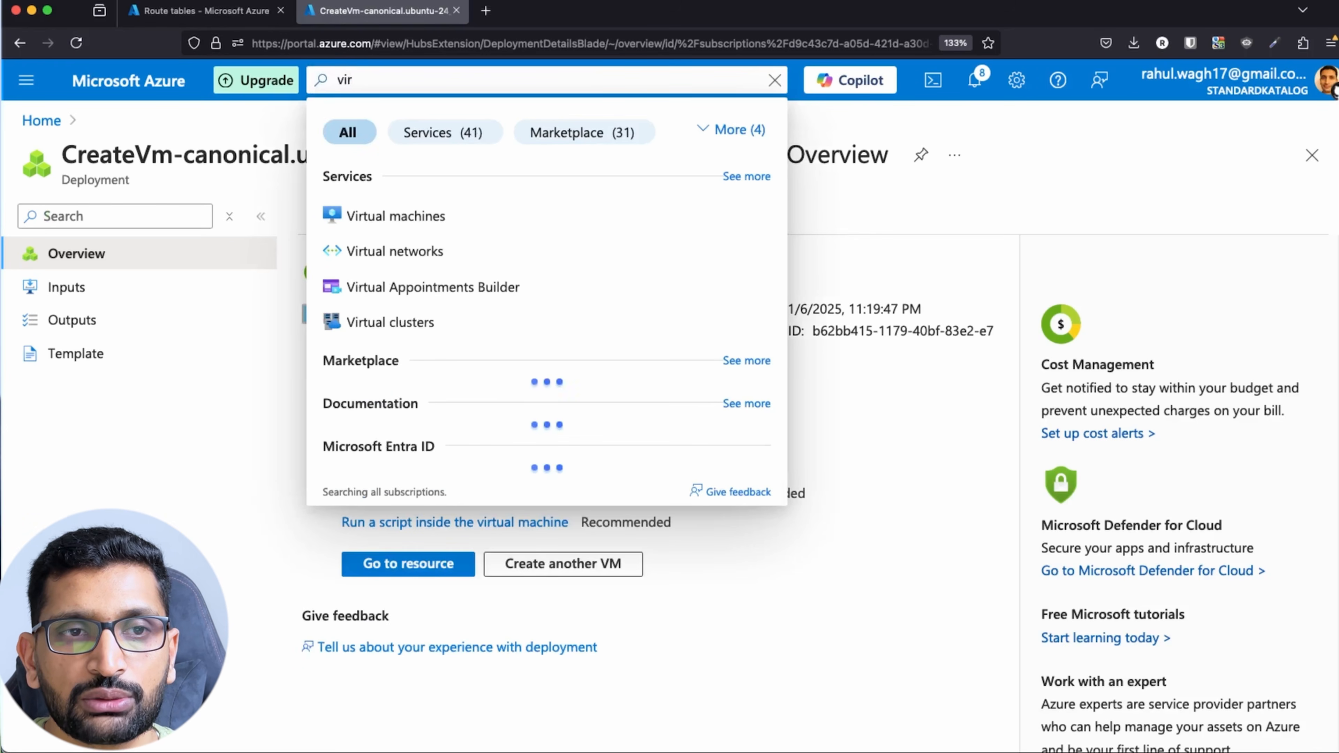
{"action": "left_click", "coordinate": [398, 210]}
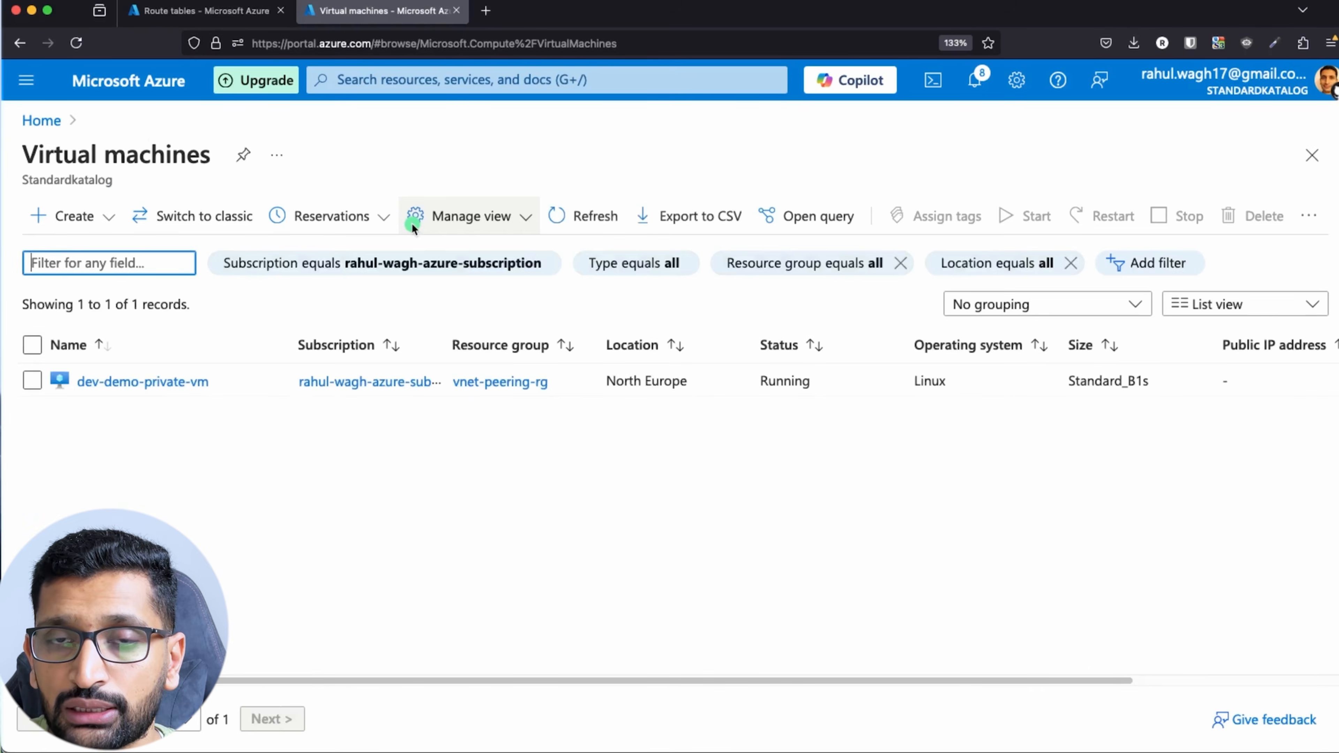
{"action": "left_click_drag", "start_coordinate": [210, 384], "coordinate": [79, 388]}
{"action": "left_click", "coordinate": [37, 293]}
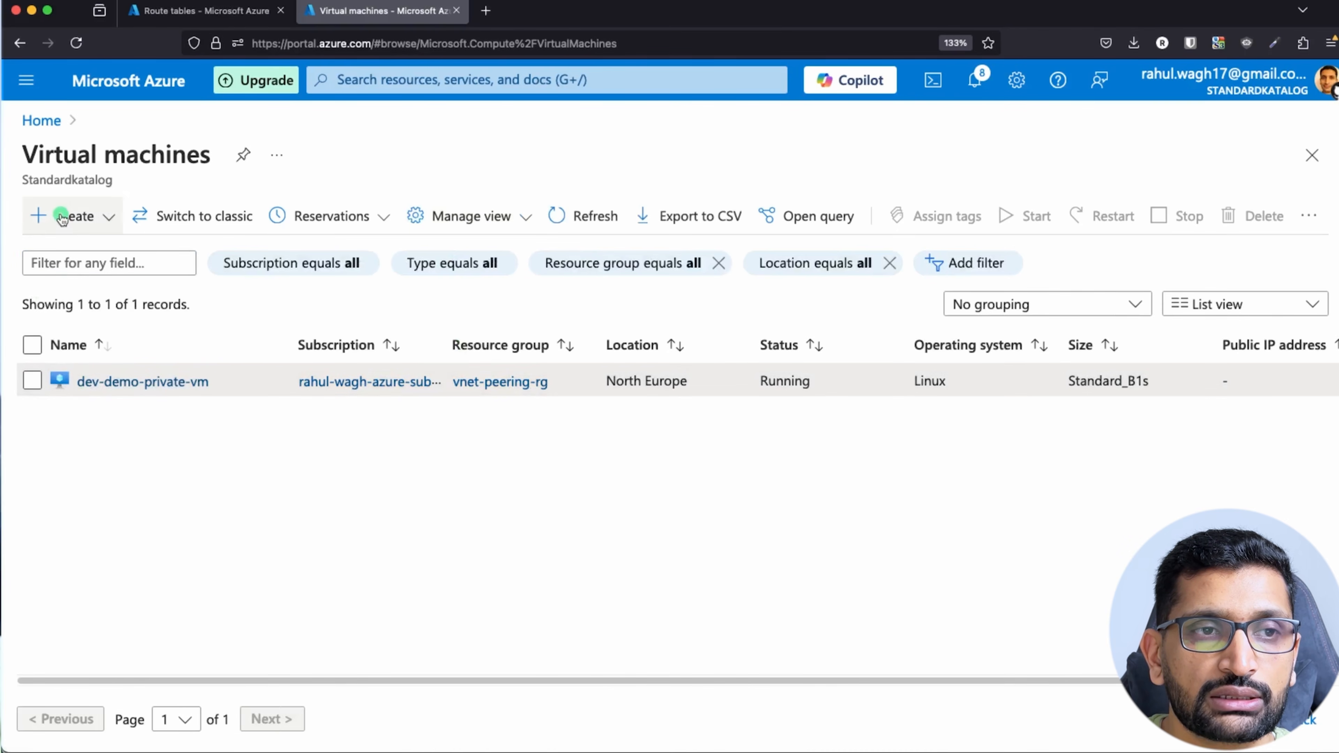
Start creating another Azure virtual machine and assign it to the vnet-peering-rg resource group.
{"action": "left_click", "coordinate": [39, 225]}
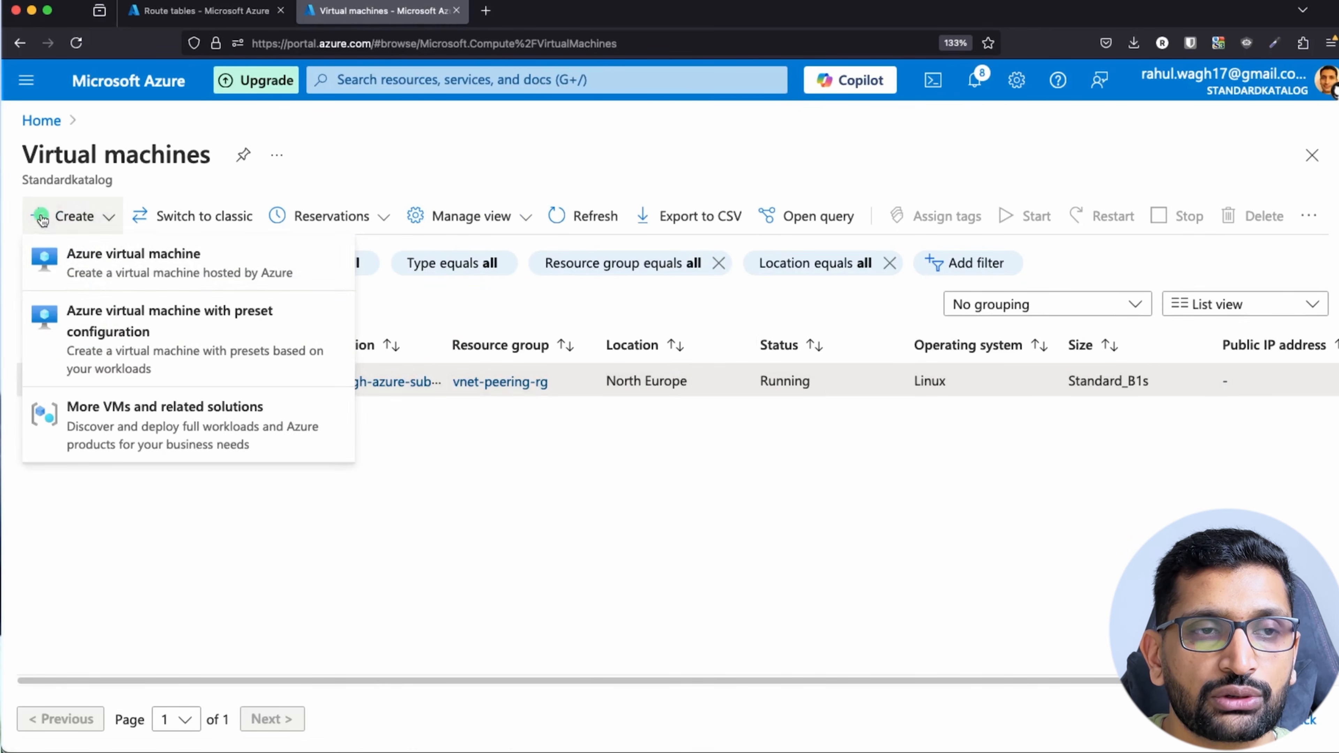
{"action": "left_click", "coordinate": [111, 258]}
{"action": "scroll", "coordinate": [475, 528], "scroll_direction": "down", "scroll_amount": 3}
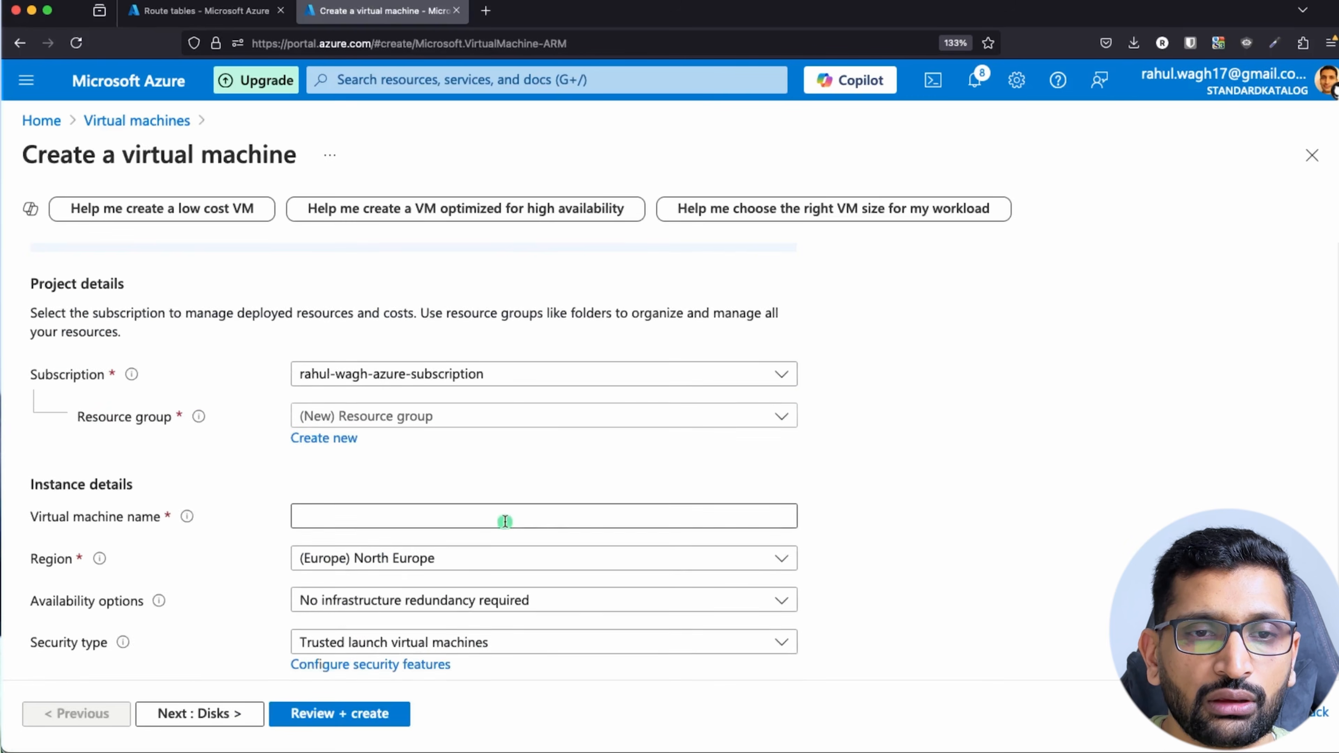
{"action": "left_click", "coordinate": [580, 416]}
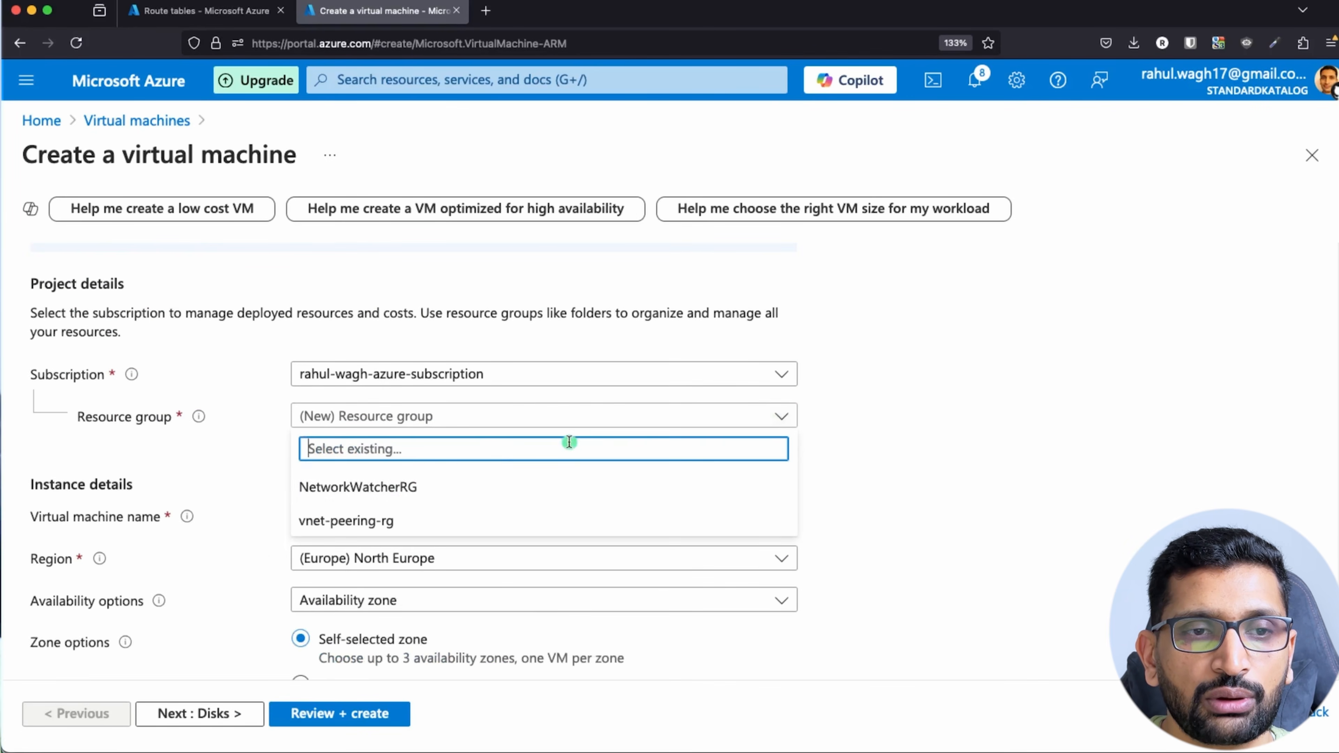
{"action": "left_click", "coordinate": [391, 521]}
{"action": "scroll", "coordinate": [342, 389], "scroll_direction": "down", "scroll_amount": 3}
Name the new virtual machine test-demo-private-vm.
{"action": "left_click", "coordinate": [327, 358]}
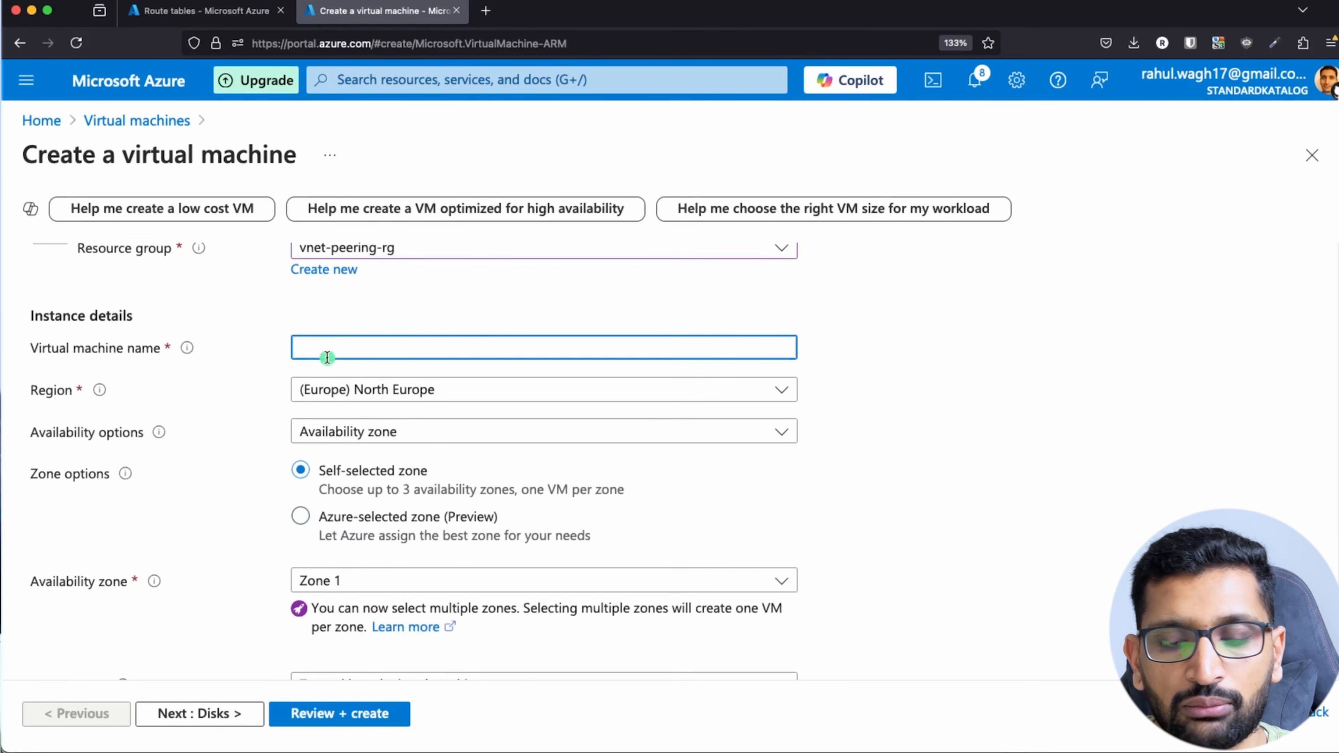
{"action": "type", "text": "test-d"}
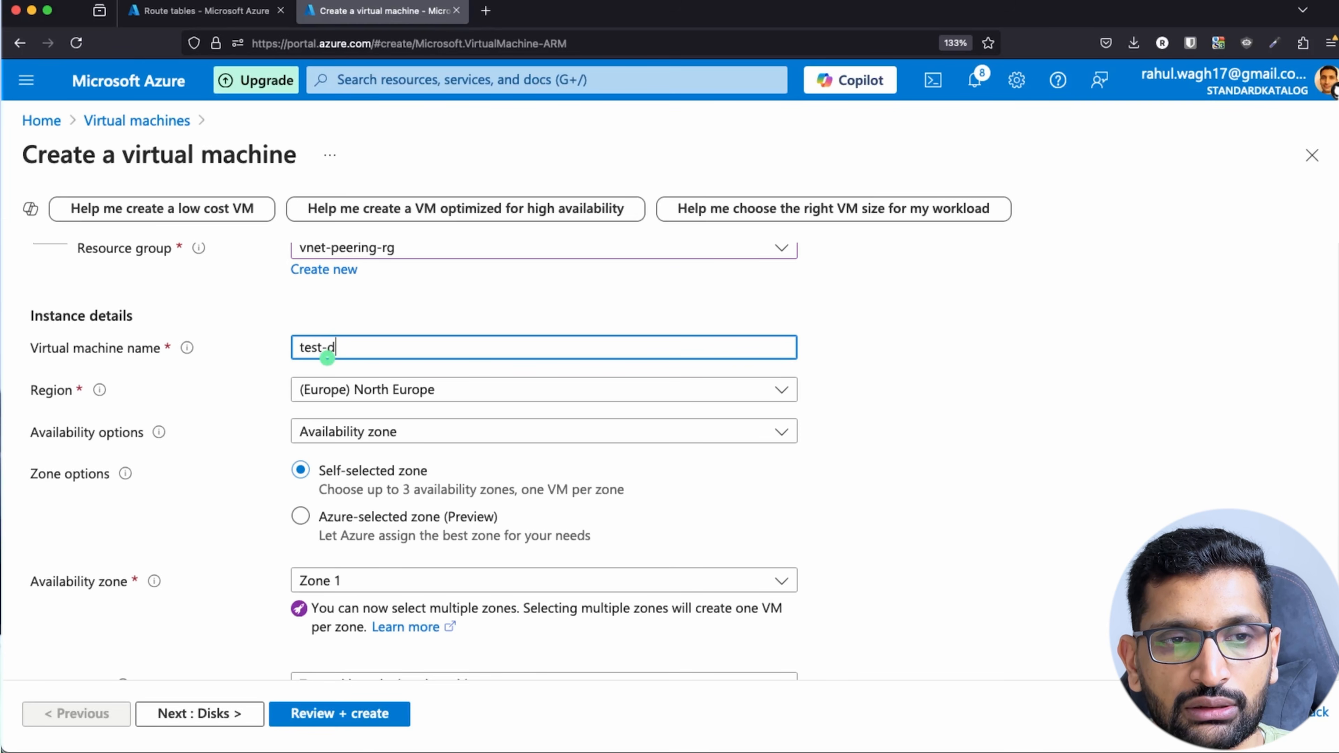
{"action": "type", "text": "emo-private-vm"}
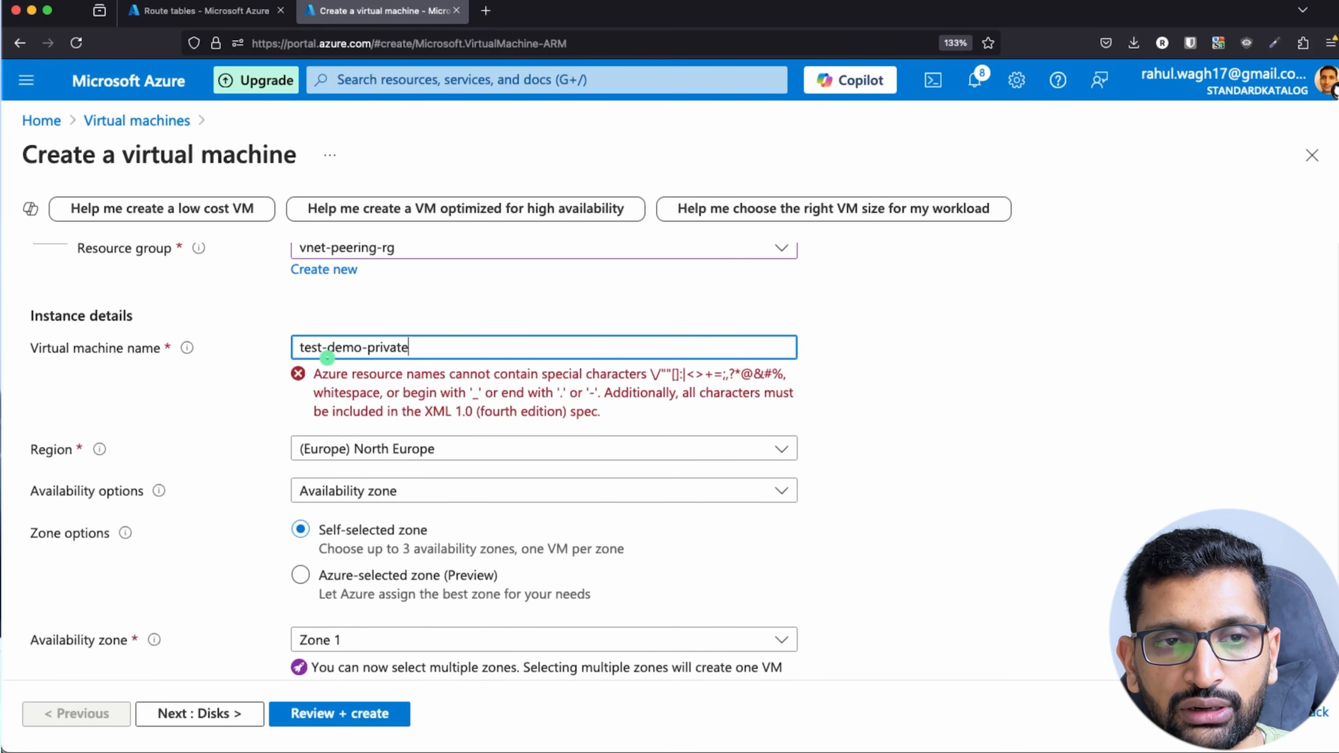
{"action": "left_click", "coordinate": [917, 486]}
Rename the VM's SSH key pair to test-demo-private-vm-ssh-key, checking the existing dev key's download name for the naming pattern.
{"action": "scroll", "coordinate": [388, 500], "scroll_direction": "down", "scroll_amount": 3}
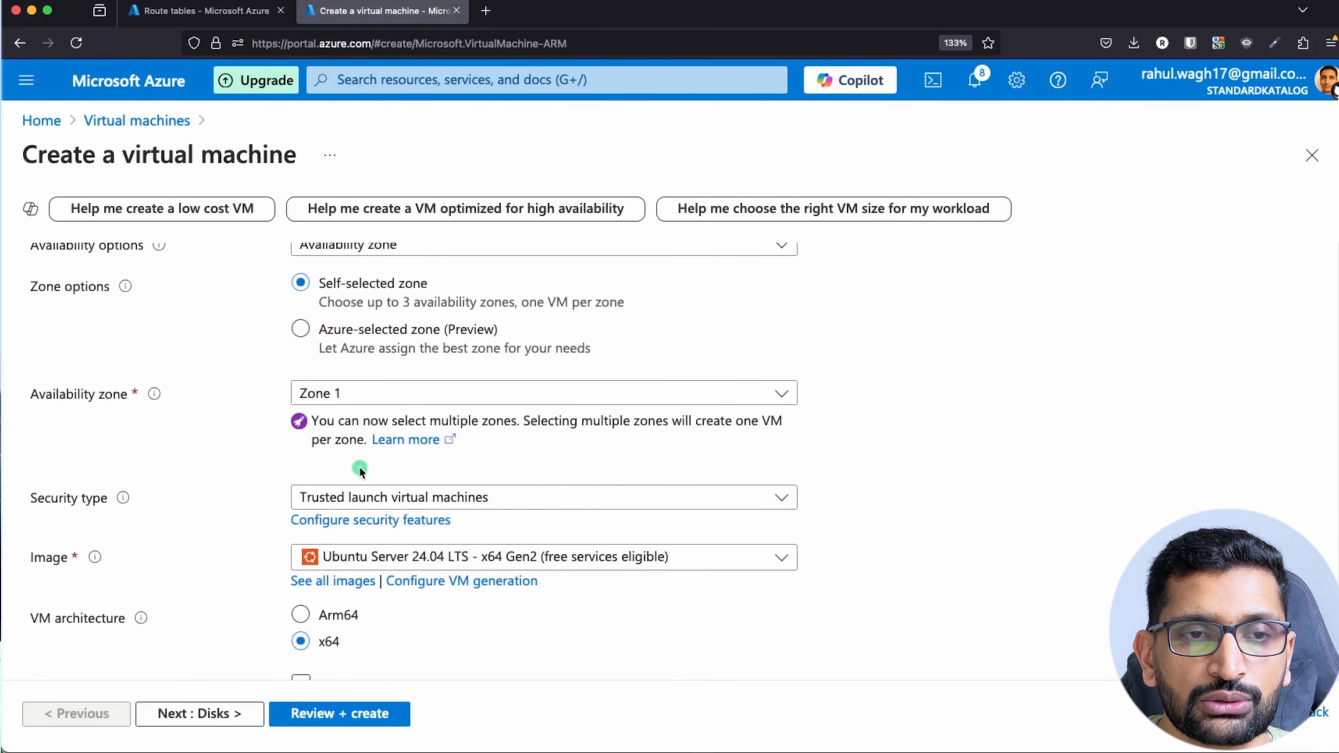
{"action": "scroll", "coordinate": [364, 467], "scroll_direction": "down", "scroll_amount": 2}
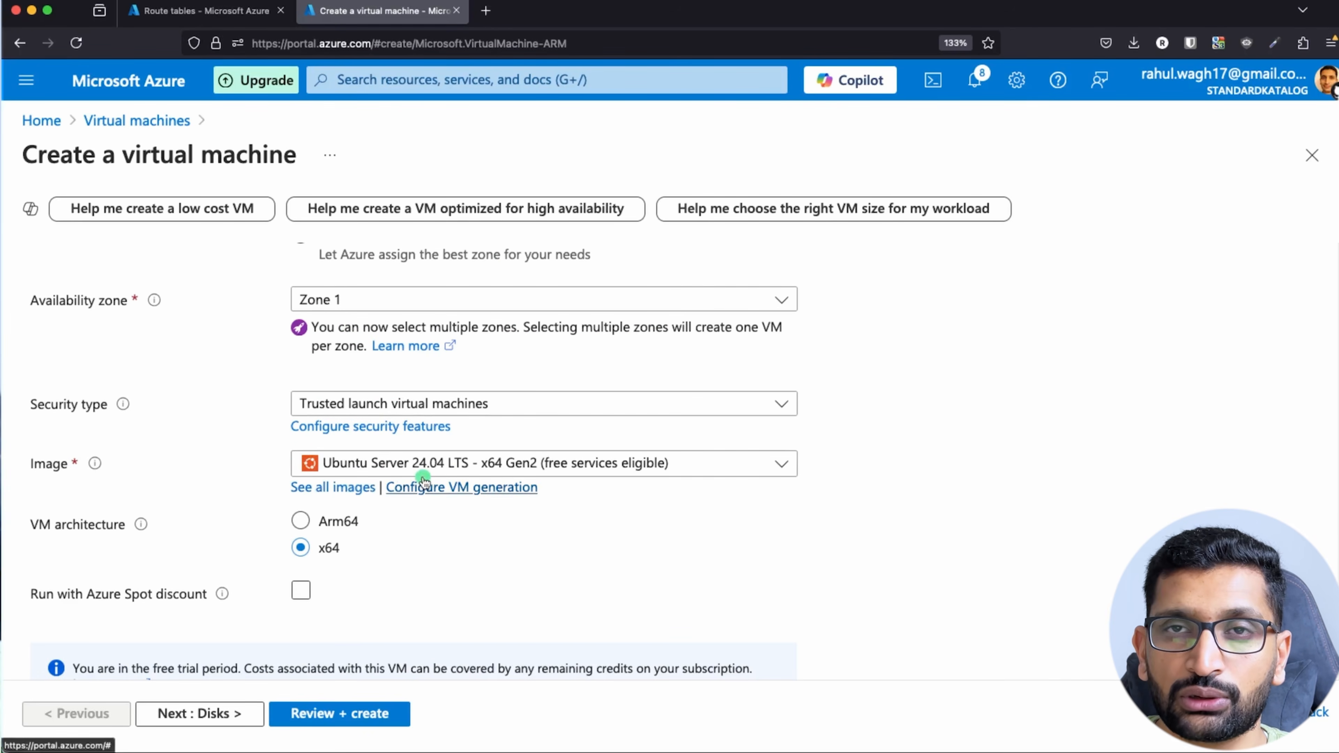
{"action": "scroll", "coordinate": [423, 481], "scroll_direction": "down", "scroll_amount": 5}
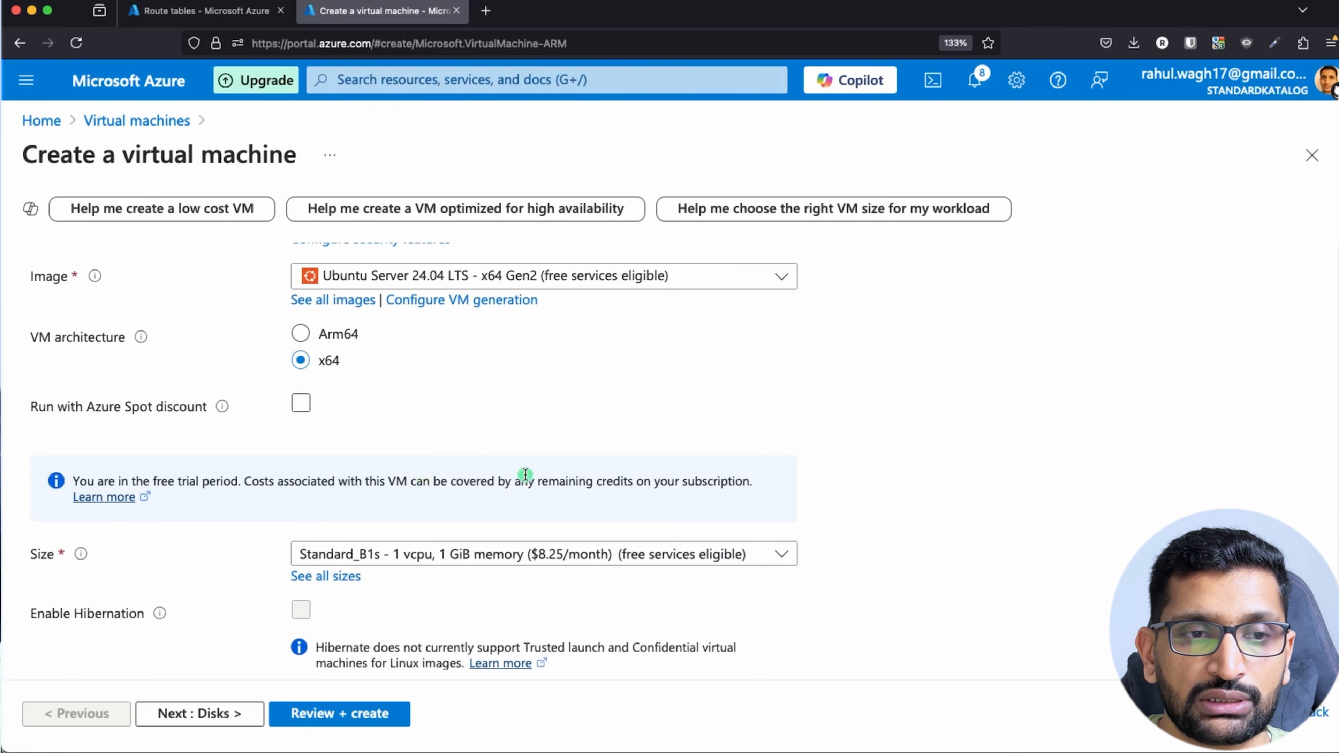
{"action": "scroll", "coordinate": [515, 477], "scroll_direction": "down", "scroll_amount": 7}
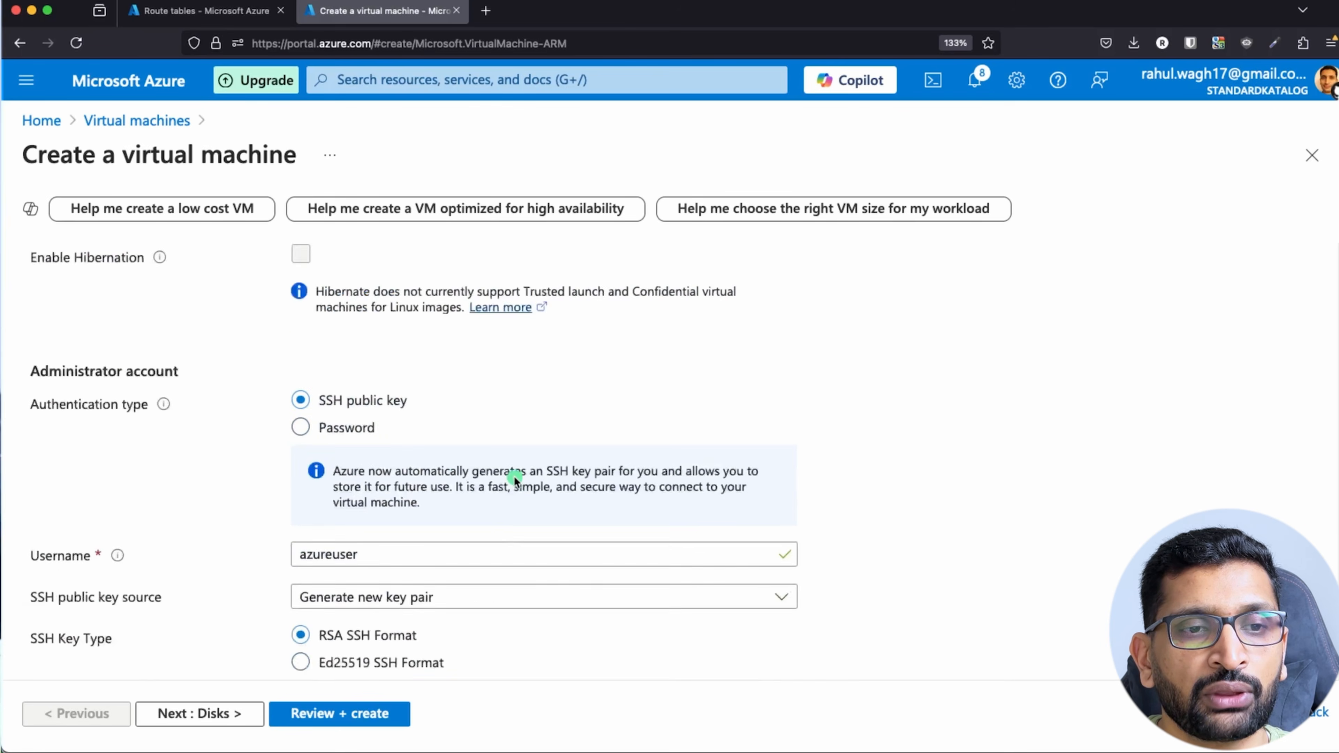
{"action": "scroll", "coordinate": [360, 559], "scroll_direction": "down", "scroll_amount": 3}
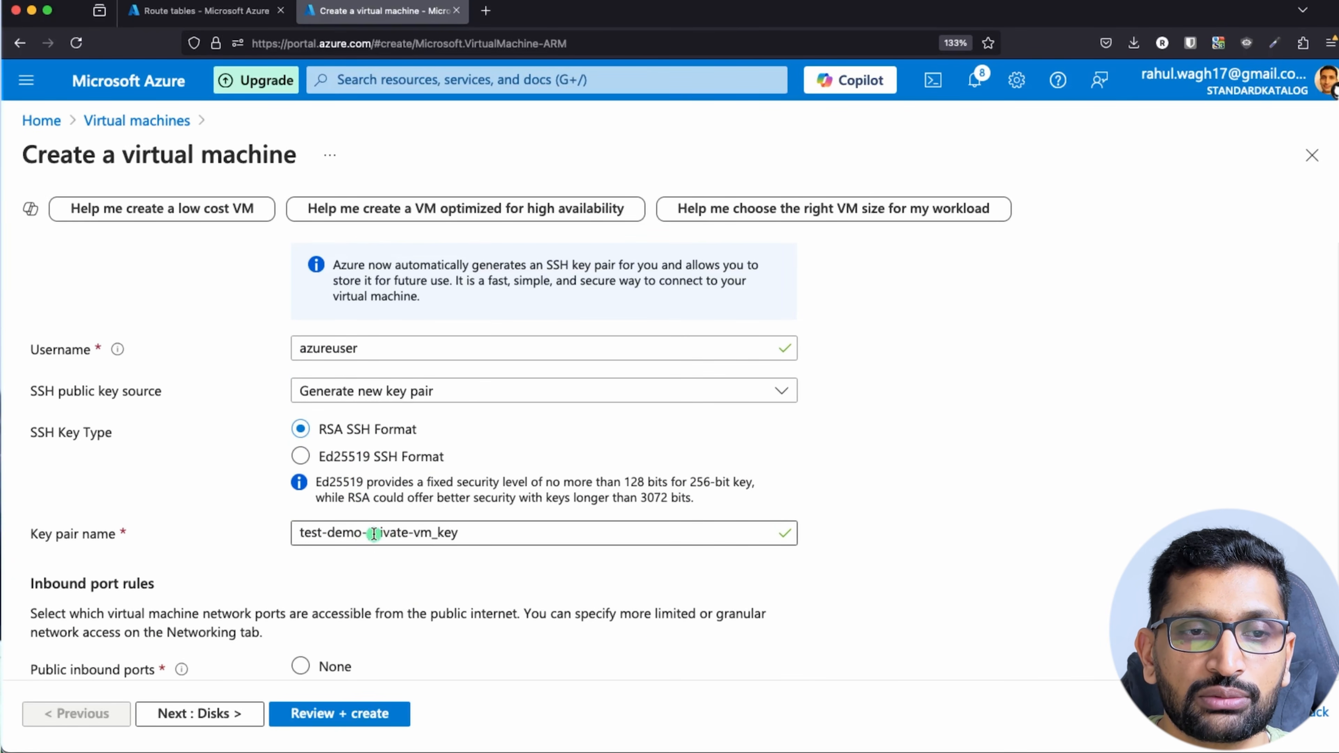
{"action": "left_click_drag", "start_coordinate": [412, 534], "coordinate": [510, 540]}
{"action": "type", "text": "v"}
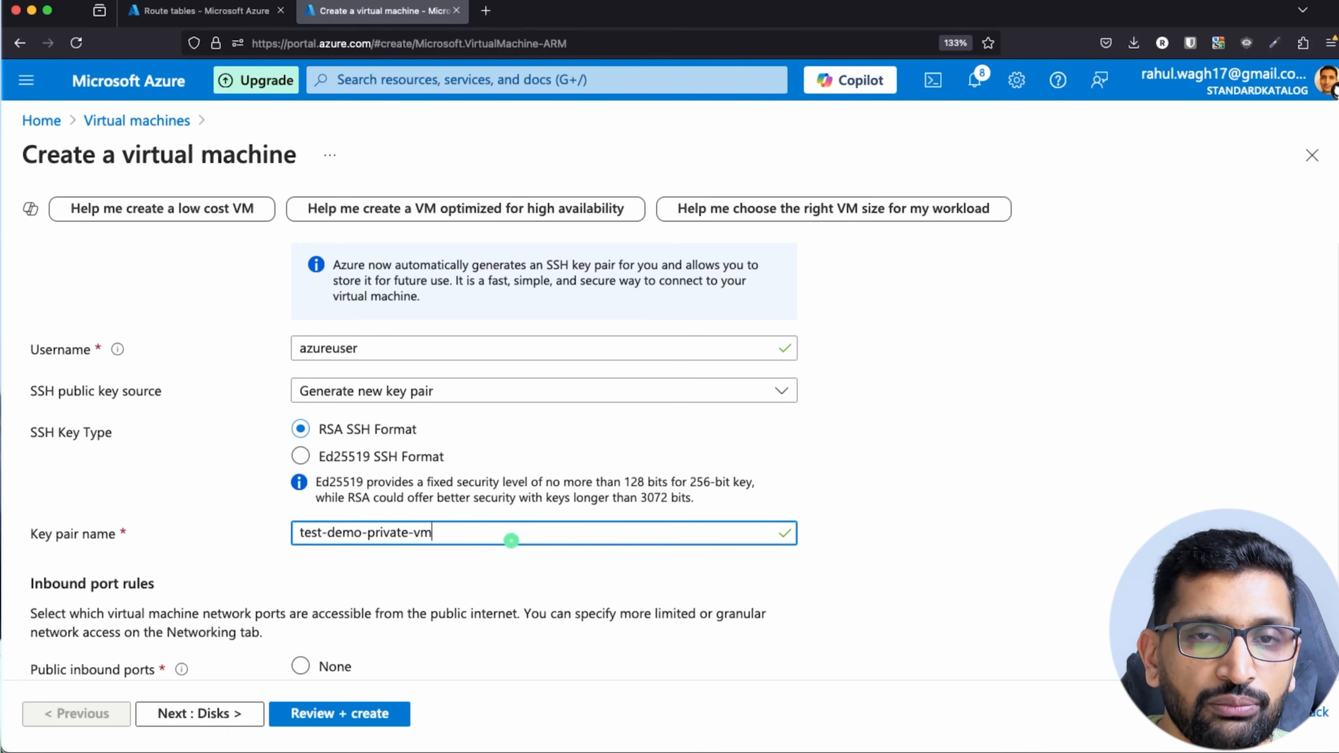
{"action": "left_click", "coordinate": [1129, 44]}
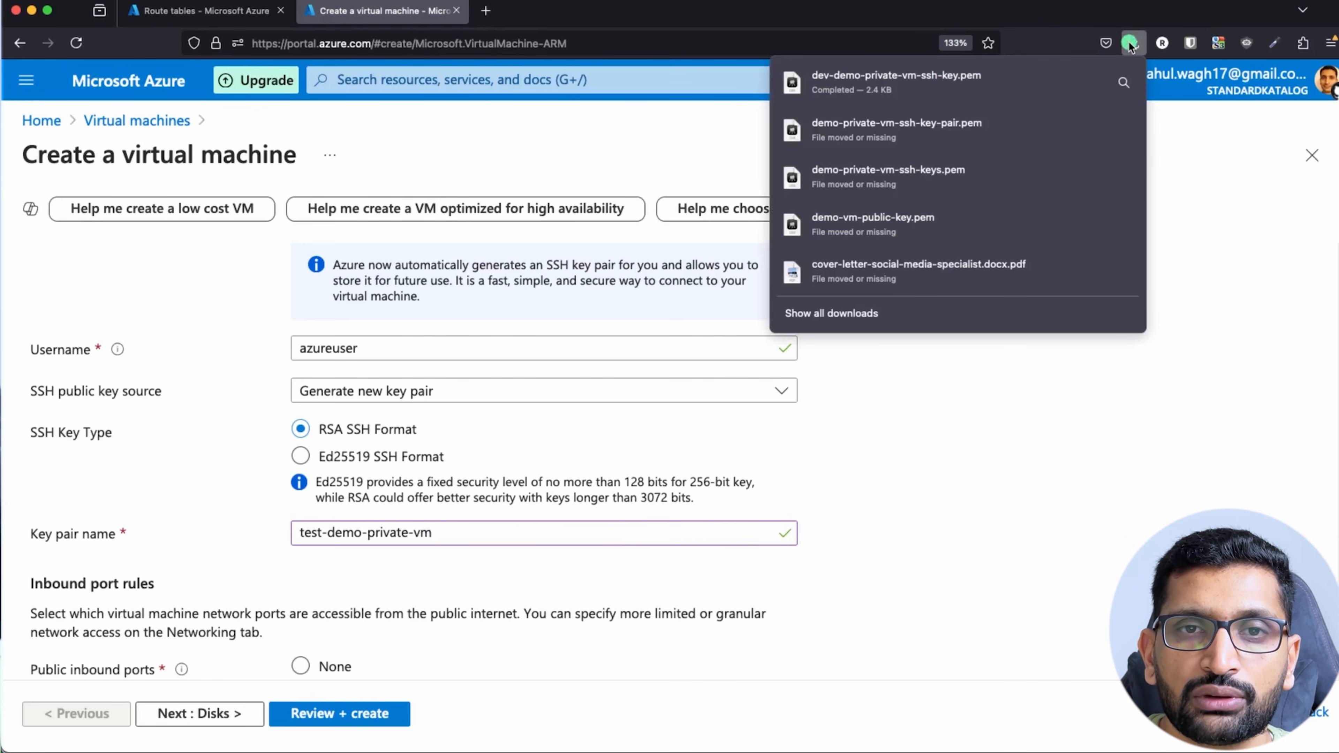
{"action": "left_click", "coordinate": [493, 533]}
{"action": "type", "text": "-ssh"}
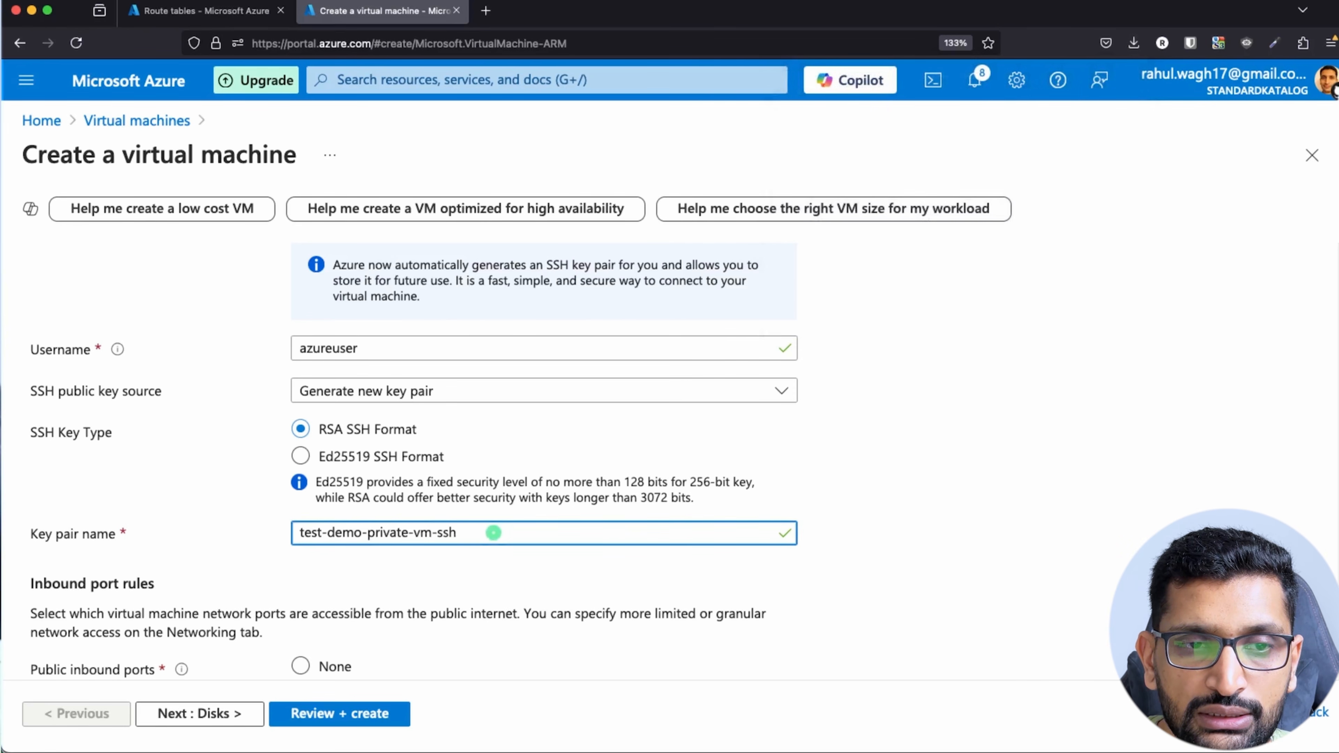
{"action": "type", "text": "-key"}
Keep SSH (22) as the inbound port, accept the default disk settings and proceed to the networking settings.
{"action": "scroll", "coordinate": [774, 543], "scroll_direction": "down", "scroll_amount": 4}
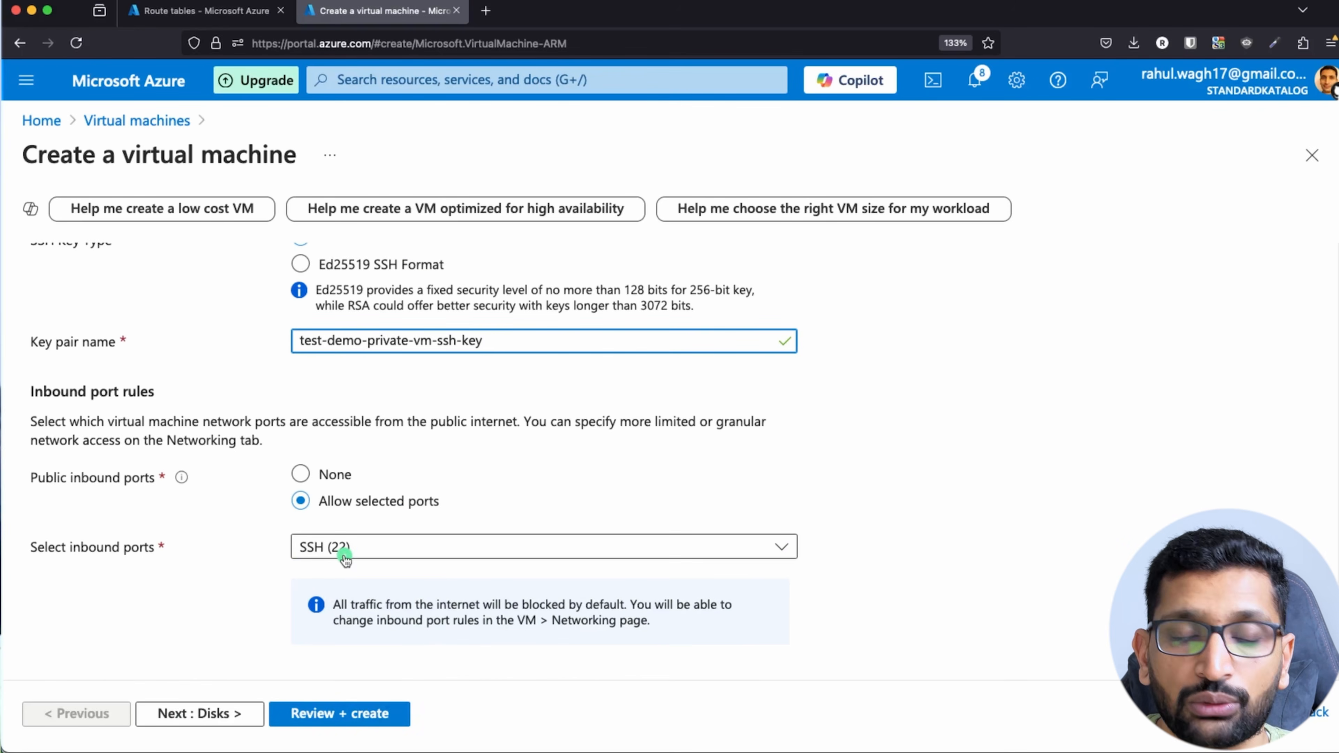
{"action": "left_click", "coordinate": [239, 717]}
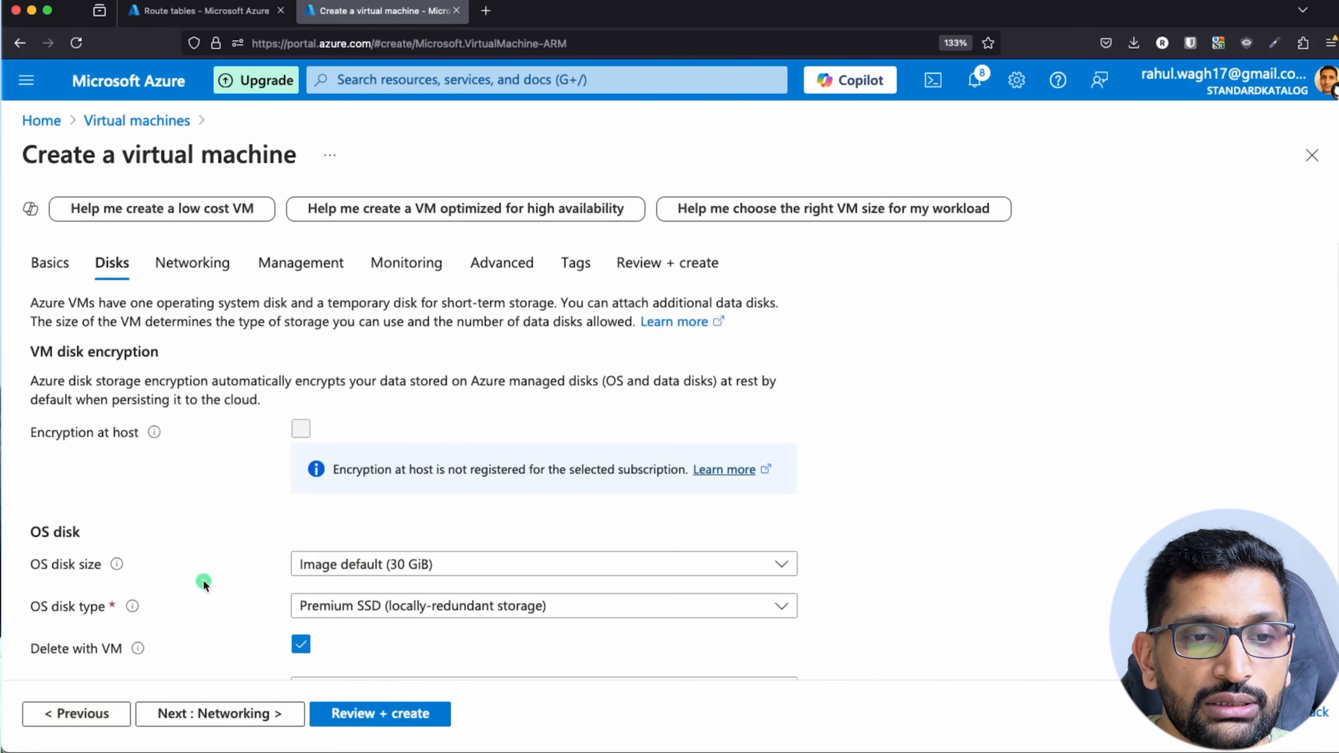
{"action": "scroll", "coordinate": [204, 582], "scroll_direction": "down", "scroll_amount": 6}
{"action": "left_click", "coordinate": [233, 714]}
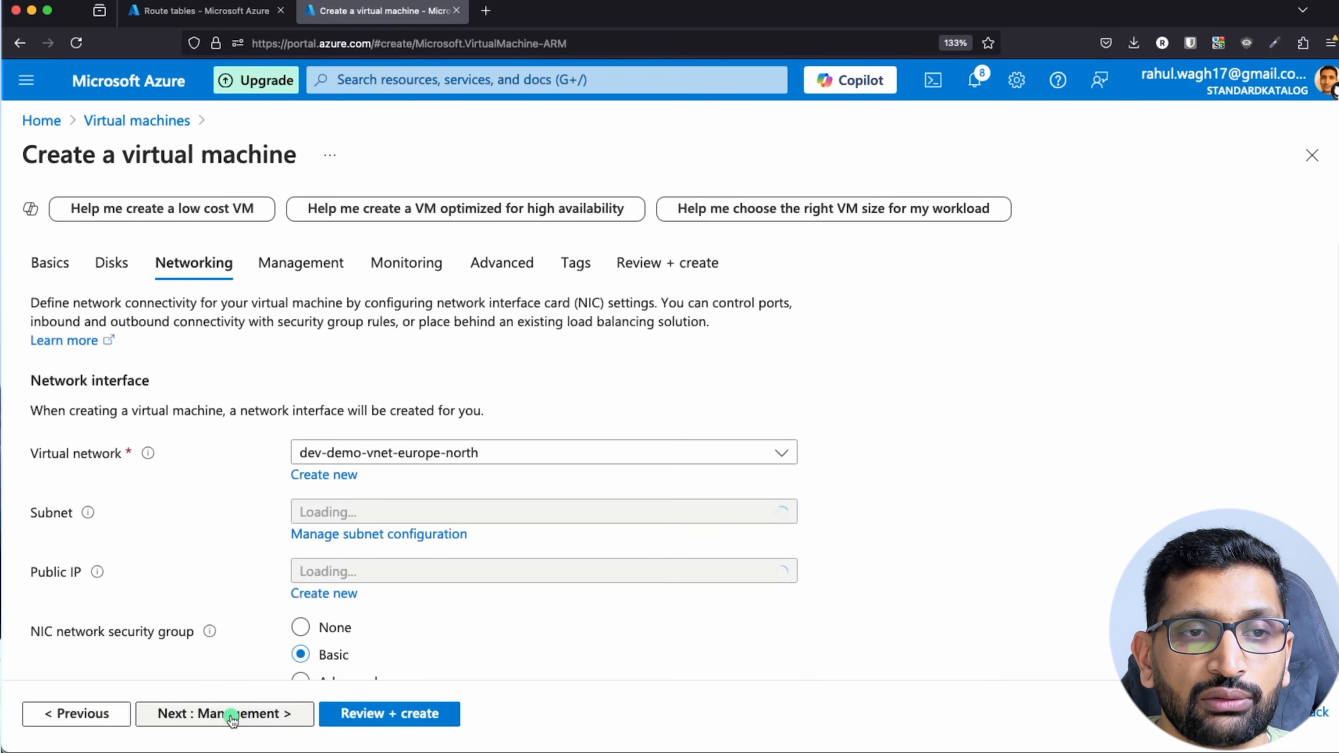
Place the VM in test-demo-vnet-europe-north and test-demo-private-subnet (11.0.2.0/24), with its public IP set to None.
{"action": "scroll", "coordinate": [179, 507], "scroll_direction": "down", "scroll_amount": 2}
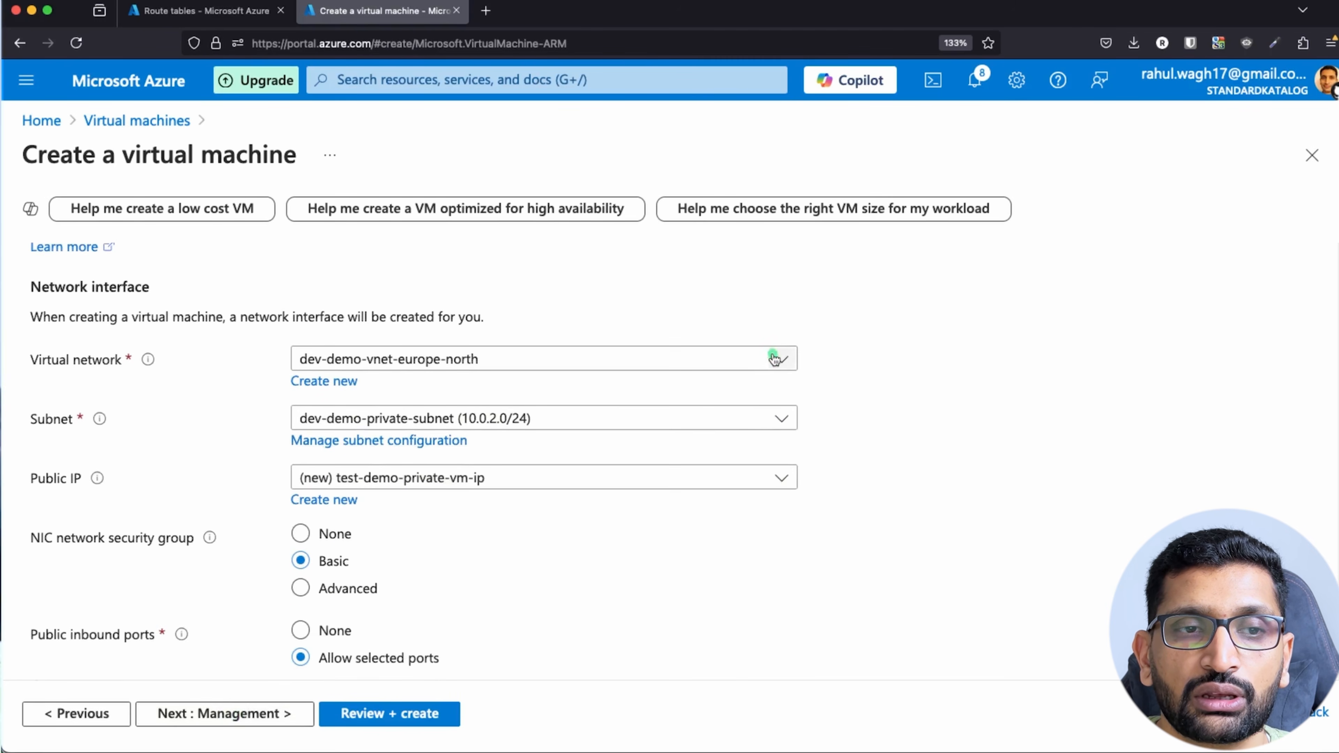
{"action": "left_click", "coordinate": [774, 357]}
{"action": "left_click", "coordinate": [413, 495]}
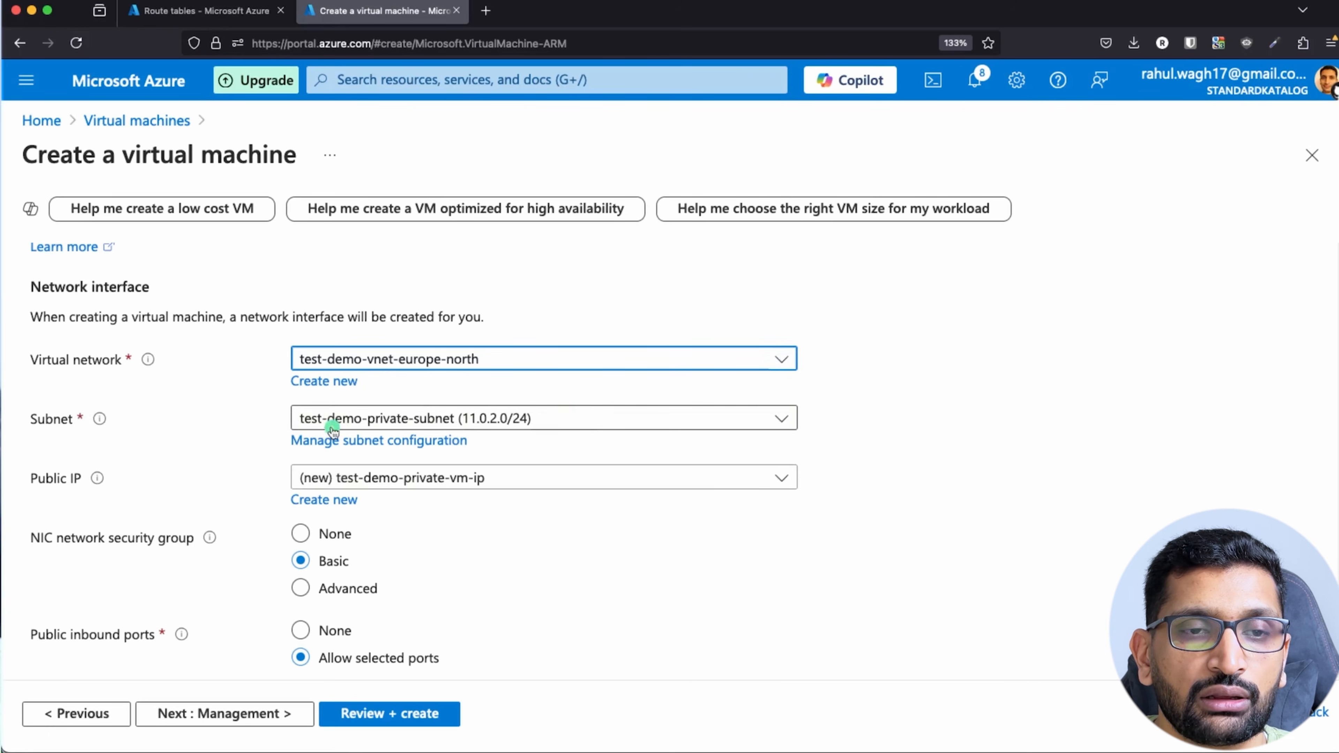
{"action": "left_click", "coordinate": [413, 422]}
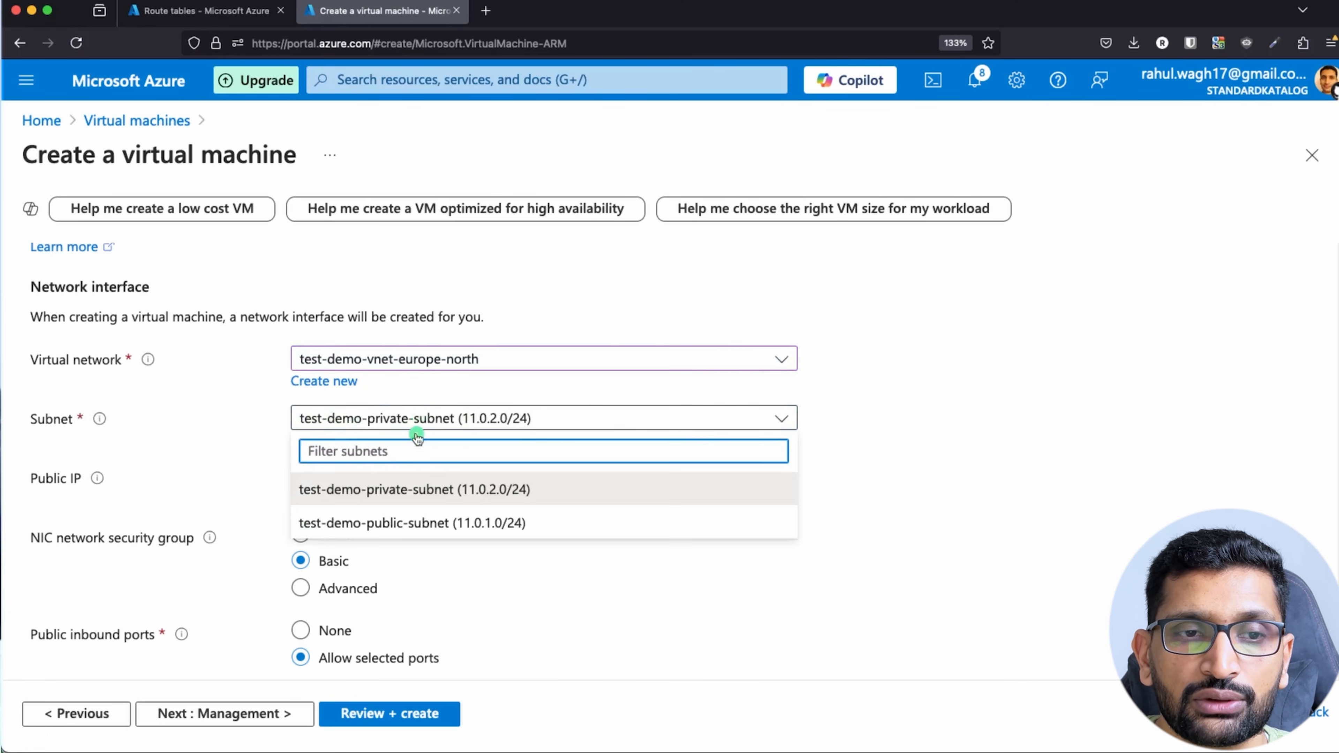
{"action": "left_click", "coordinate": [405, 485]}
{"action": "left_click", "coordinate": [487, 477]}
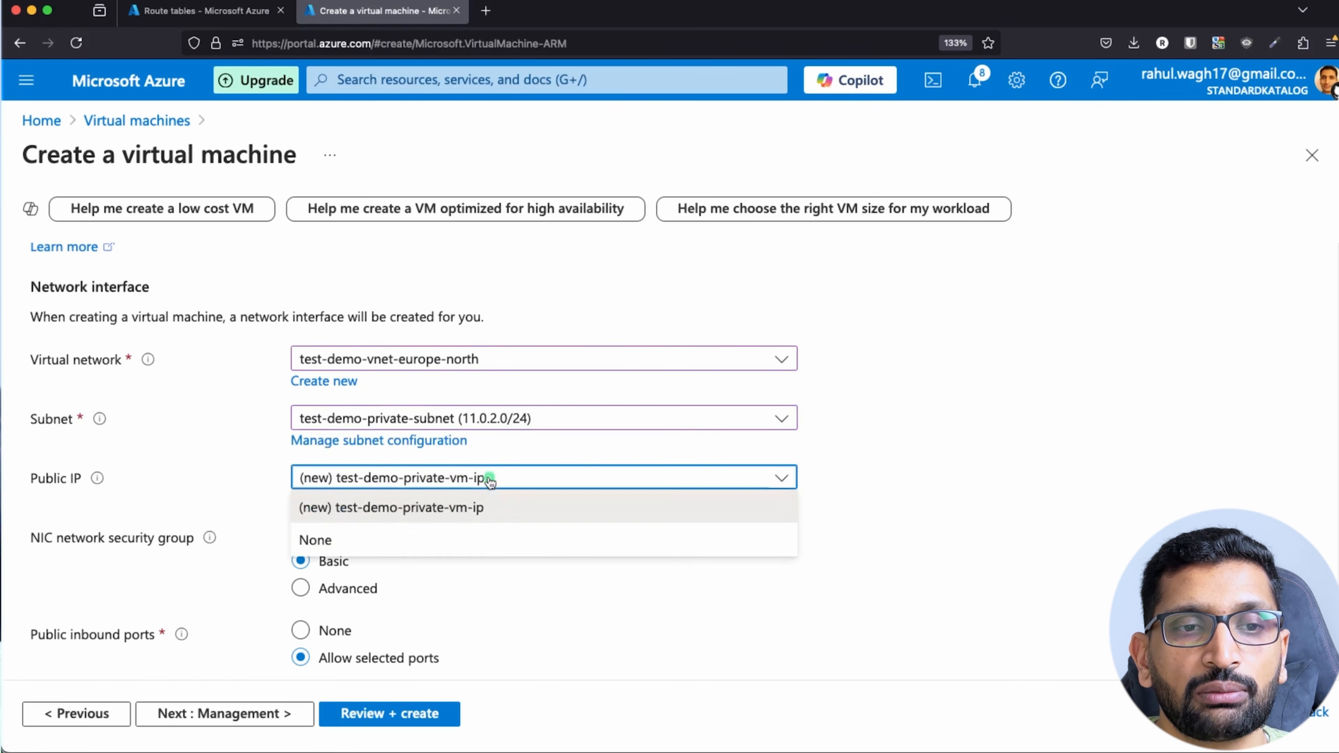
{"action": "left_click", "coordinate": [357, 539]}
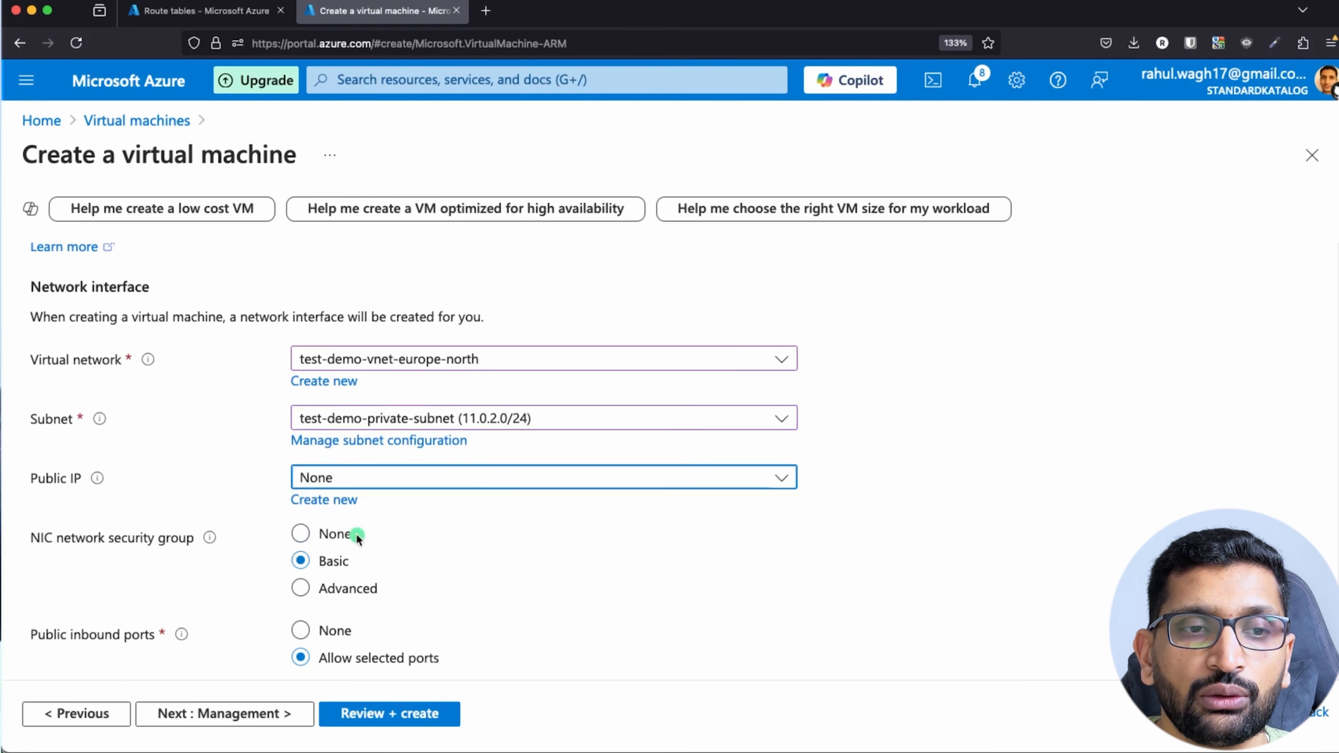
Accept the remaining networking defaults and the default management, monitoring and advanced settings, proceeding to the tags.
{"action": "scroll", "coordinate": [239, 509], "scroll_direction": "down", "scroll_amount": 10}
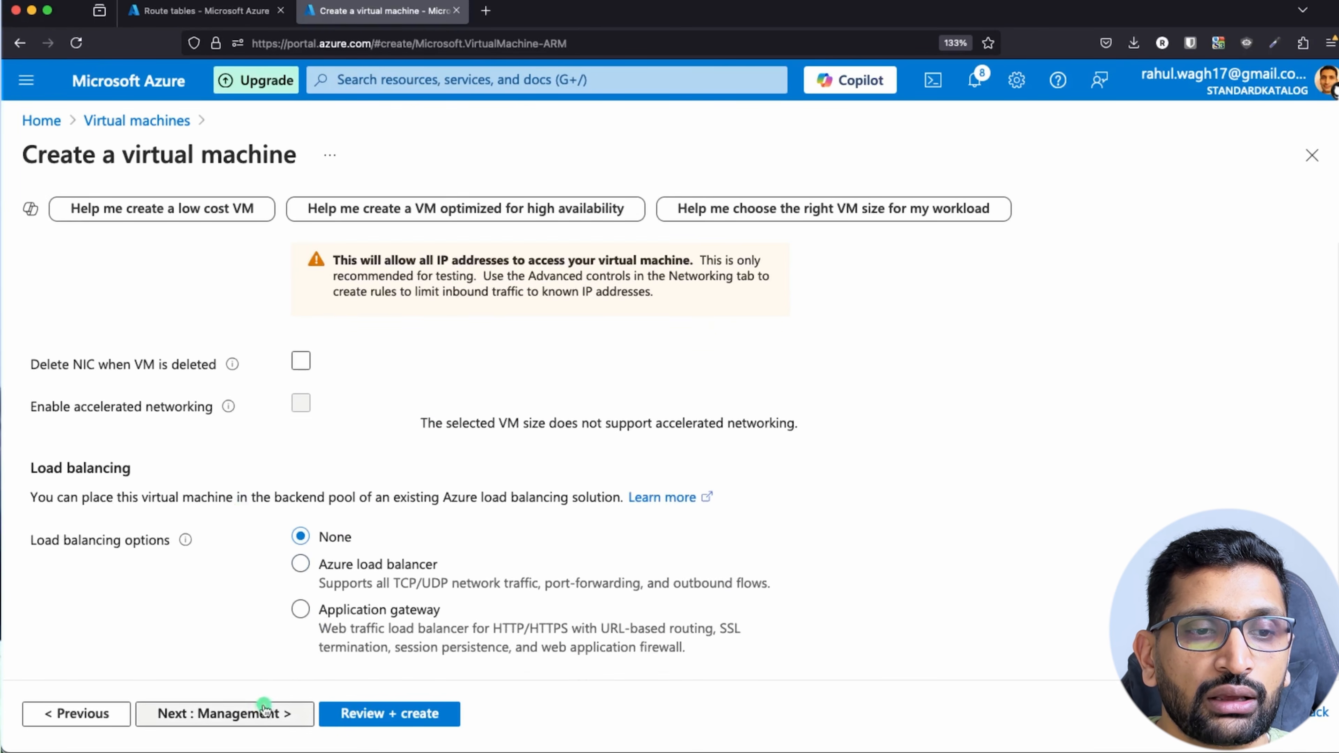
{"action": "left_click", "coordinate": [248, 714]}
{"action": "scroll", "coordinate": [244, 672], "scroll_direction": "down", "scroll_amount": 6}
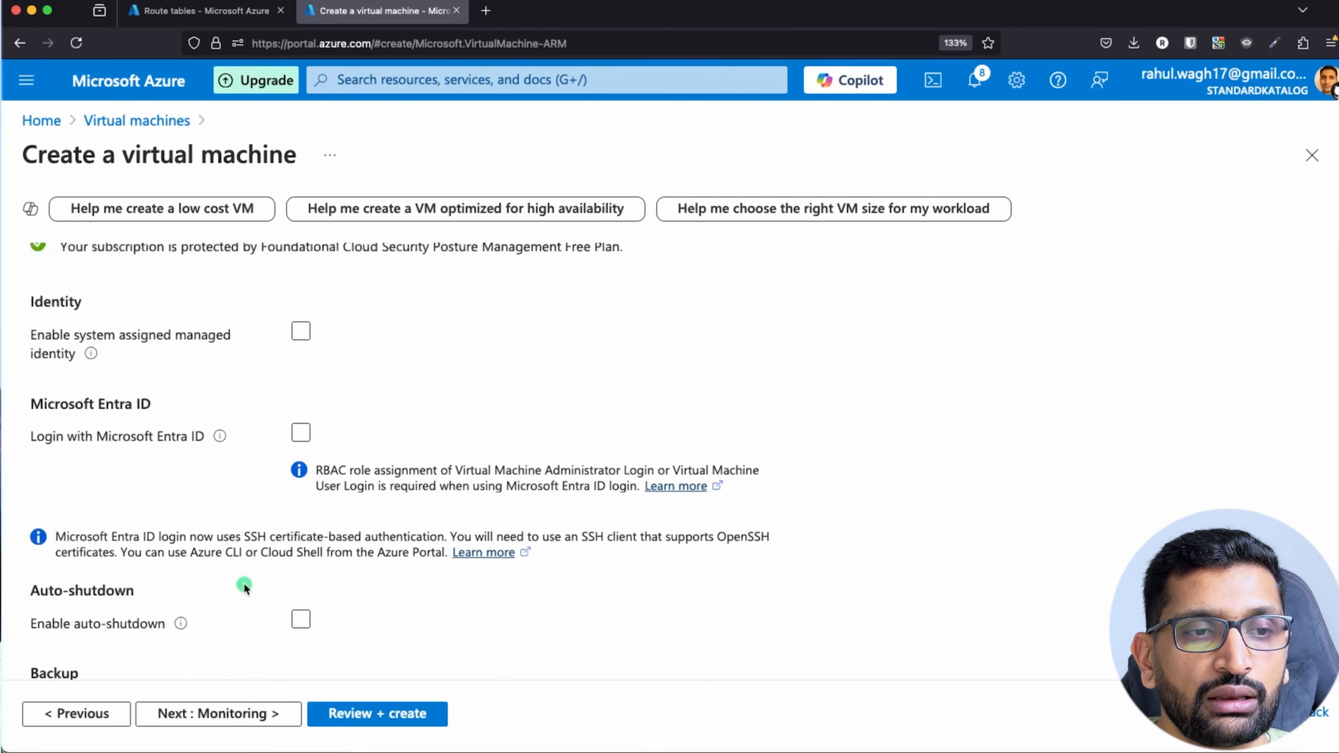
{"action": "left_click", "coordinate": [246, 720]}
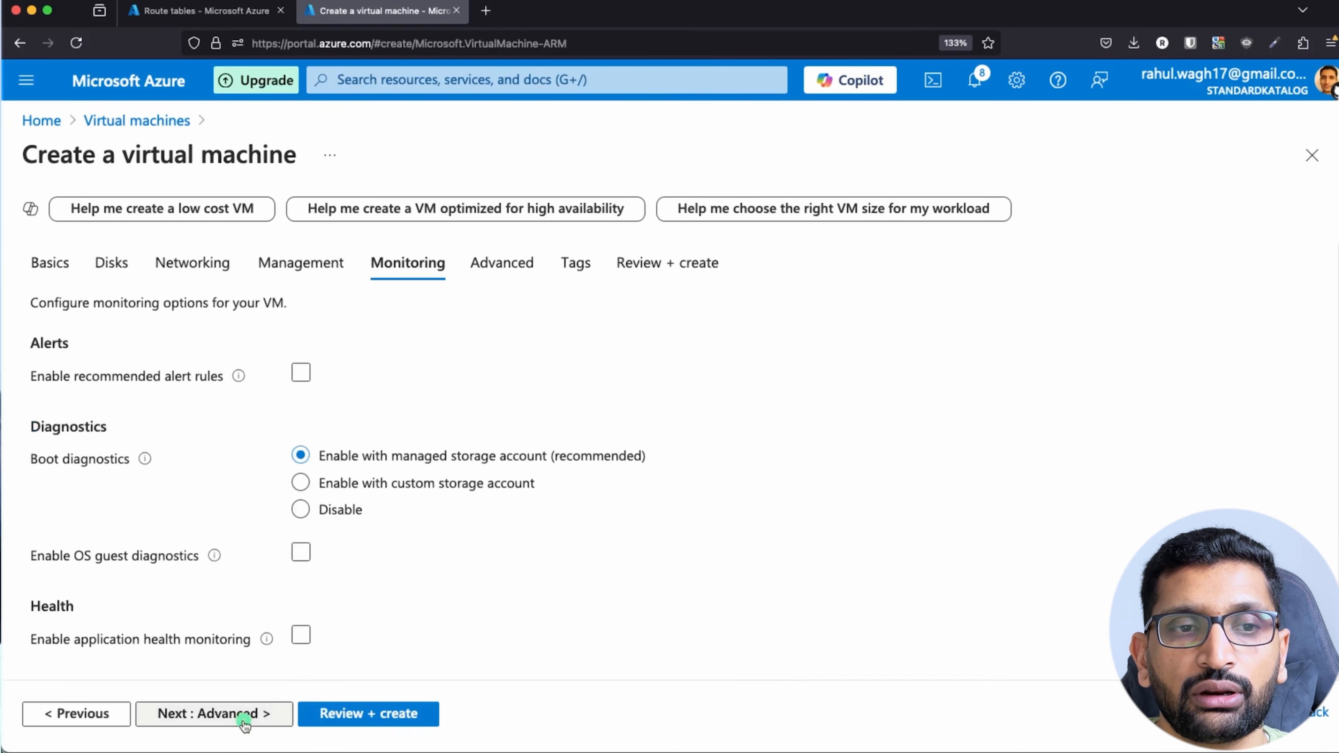
{"action": "left_click", "coordinate": [246, 717]}
{"action": "scroll", "coordinate": [306, 580], "scroll_direction": "down", "scroll_amount": 10}
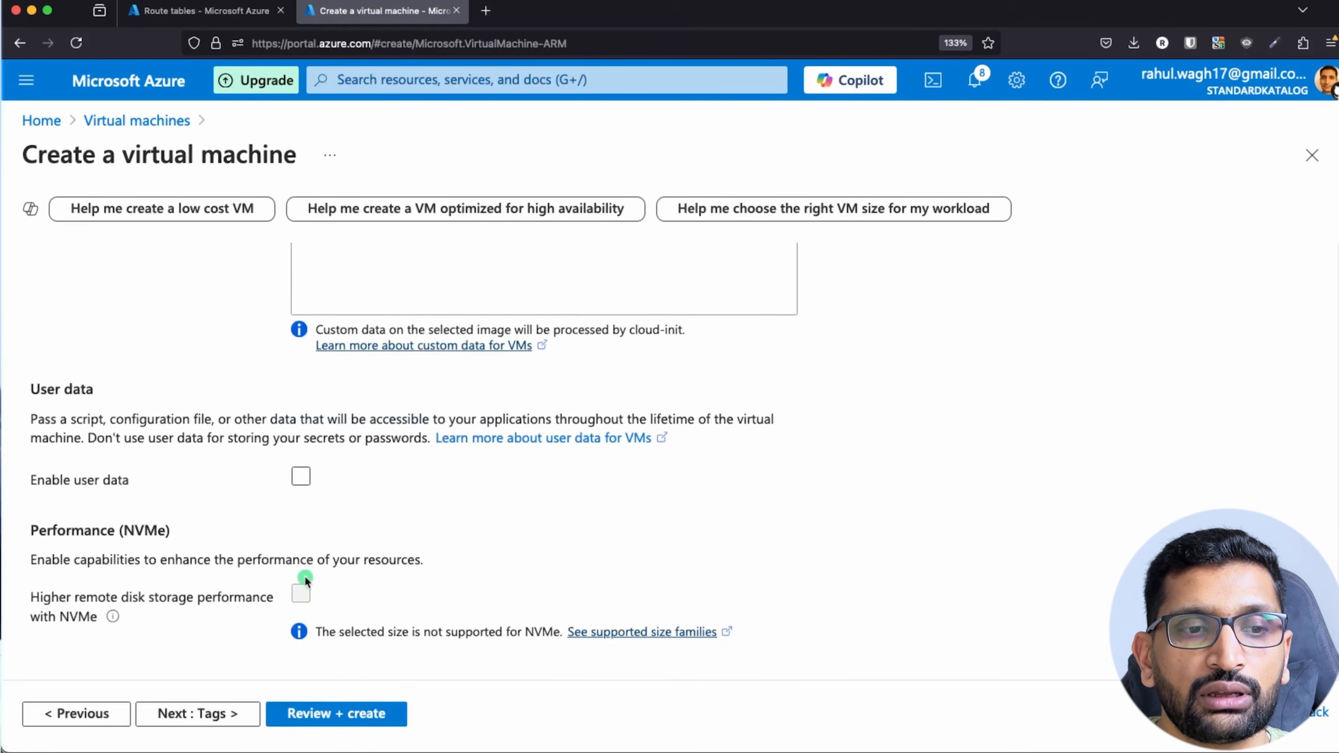
{"action": "left_click", "coordinate": [232, 716]}
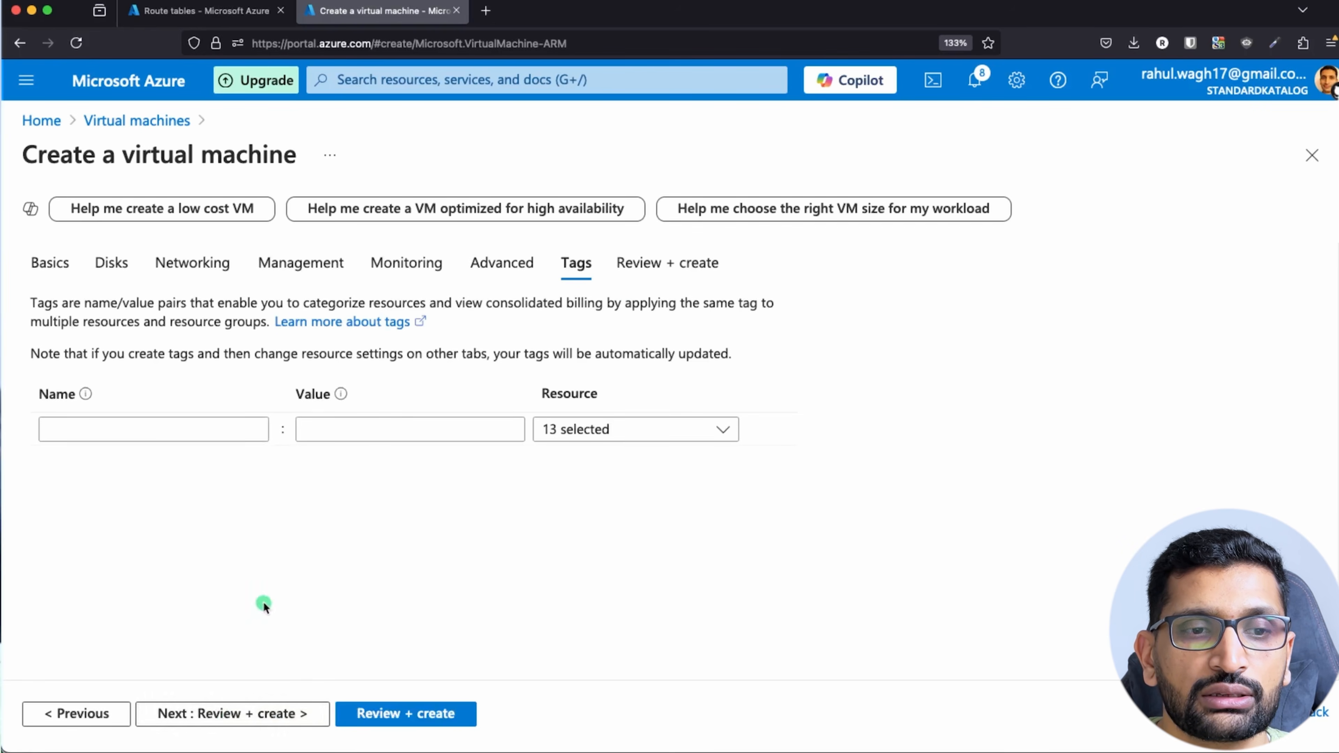
Skip the tags, review the configuration and create the virtual machine, downloading its generated private key.
{"action": "left_click", "coordinate": [284, 716]}
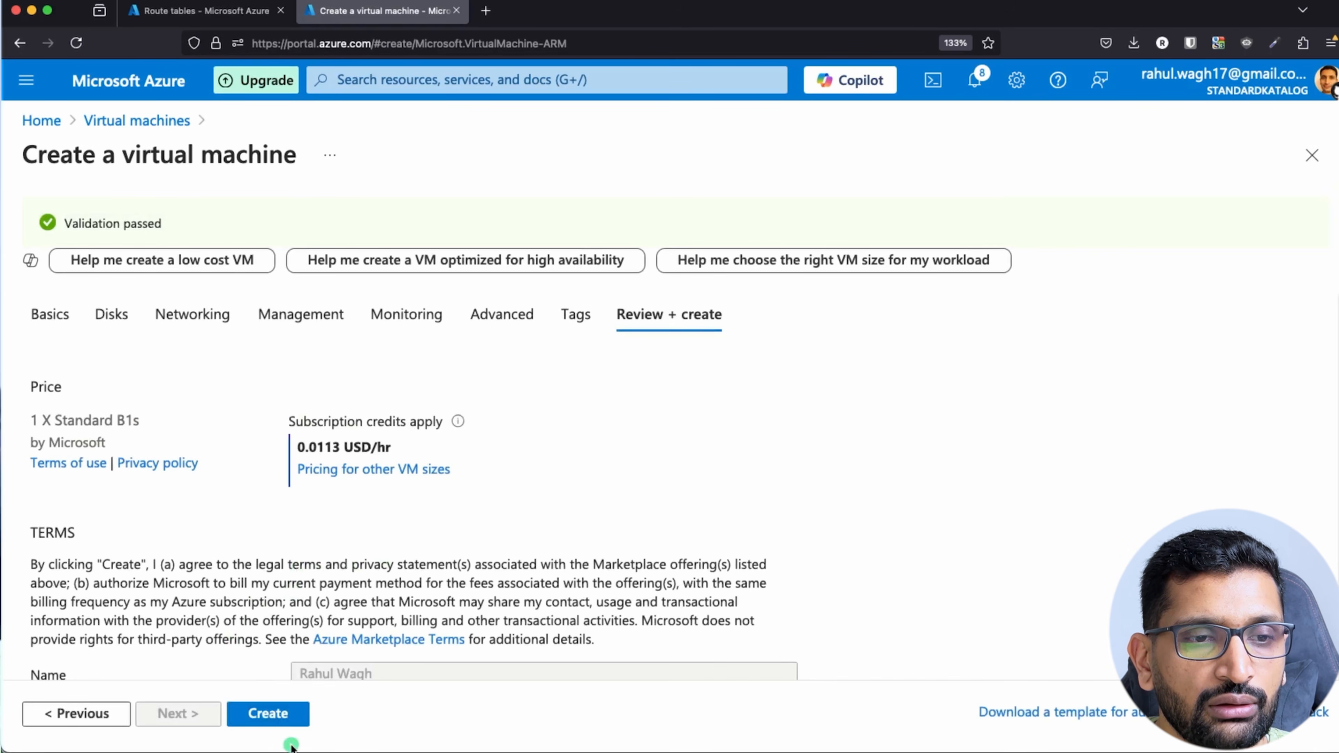
{"action": "left_click", "coordinate": [270, 716]}
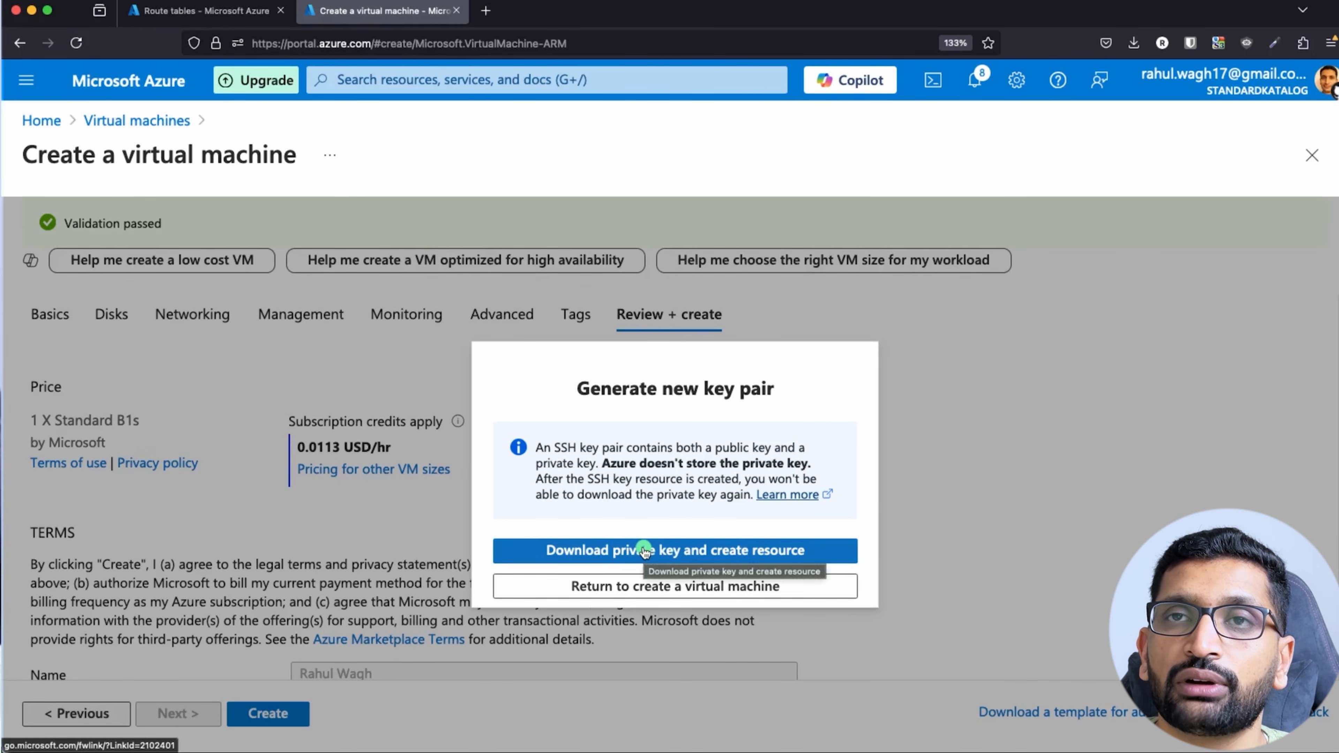
{"action": "left_click", "coordinate": [643, 550]}
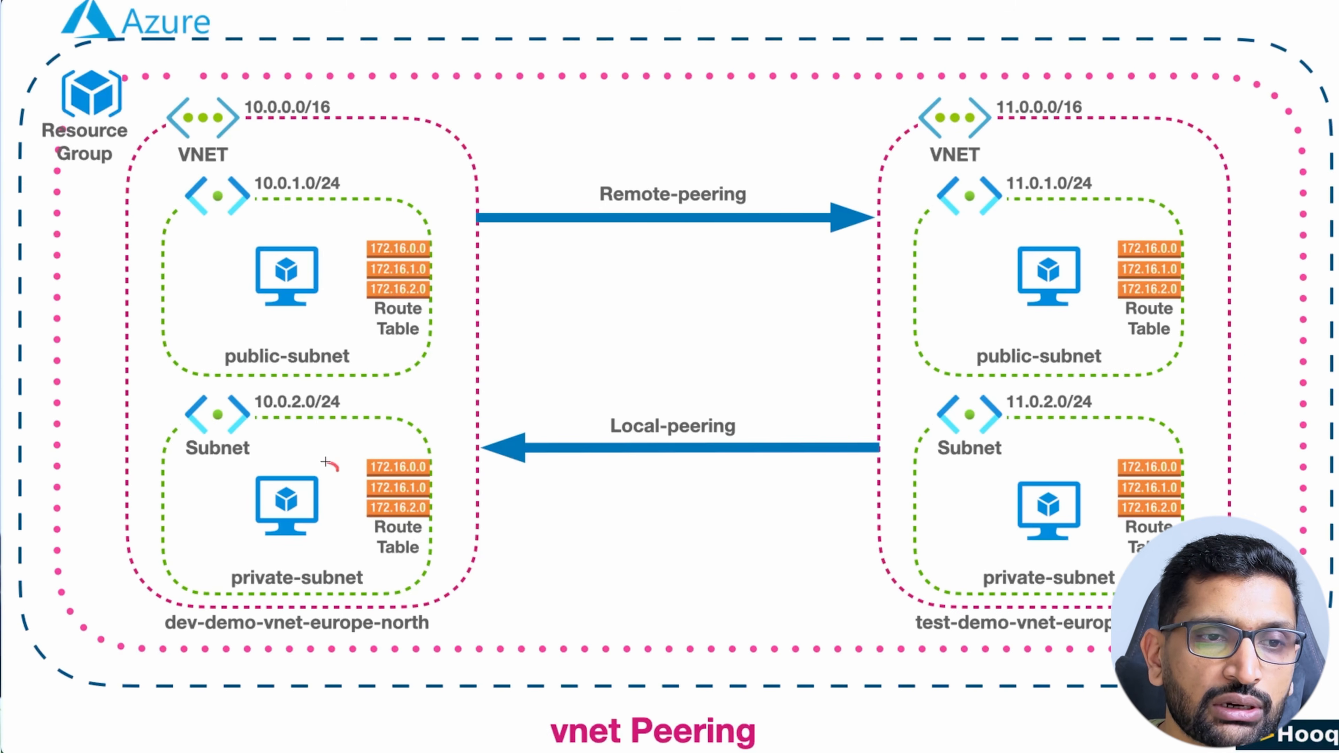
In the Keynote diagram, circle and point to the dev private-subnet VM, circle the dev-demo-vnet label, and draw an arrow to the test private-subnet VM.
{"action": "mouse_move", "coordinate": [325, 462]}
{"action": "left_mouse_down"}
{"action": "mouse_move", "coordinate": [210, 533]}
{"action": "mouse_move", "coordinate": [345, 561]}
{"action": "mouse_move", "coordinate": [327, 460]}
{"action": "mouse_move", "coordinate": [296, 470]}
{"action": "left_mouse_up"}
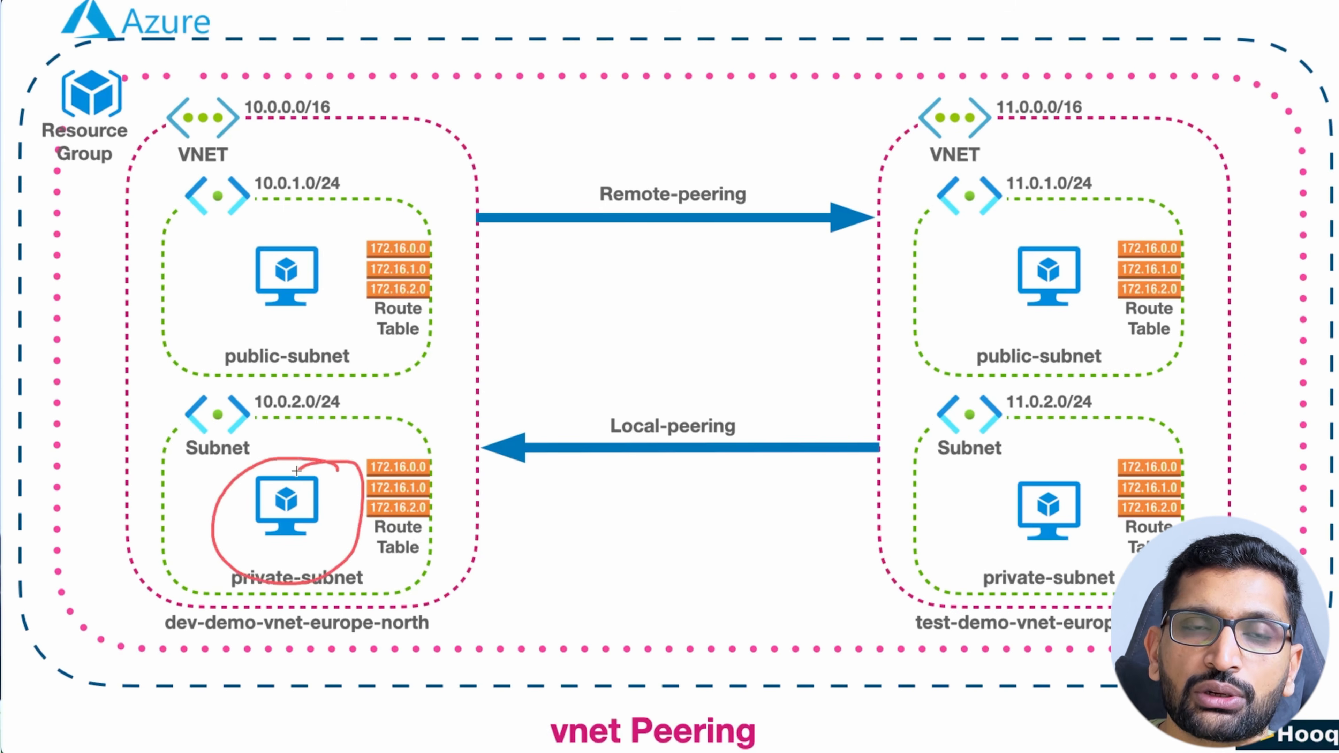
{"action": "mouse_move", "coordinate": [267, 594]}
{"action": "left_mouse_down"}
{"action": "mouse_move", "coordinate": [187, 642]}
{"action": "mouse_move", "coordinate": [276, 599]}
{"action": "left_mouse_up"}
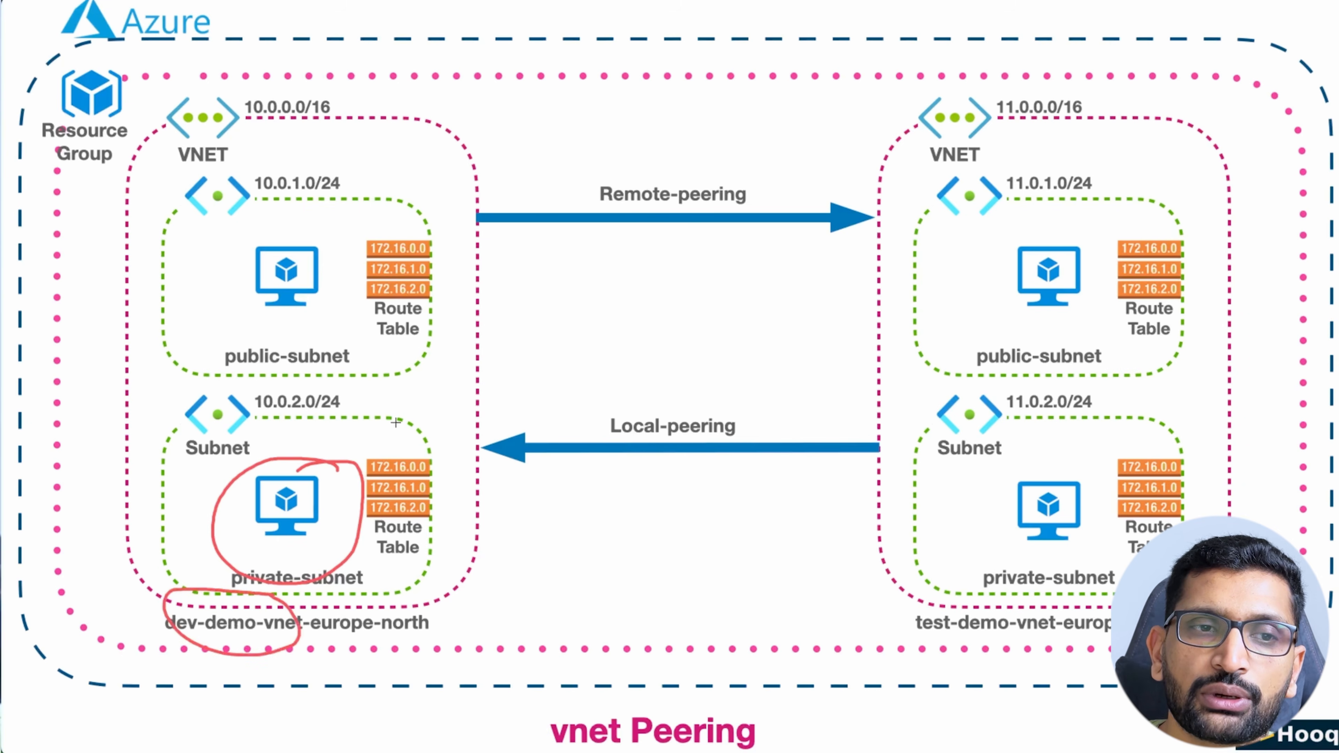
{"action": "left_click_drag", "start_coordinate": [407, 405], "coordinate": [356, 453]}
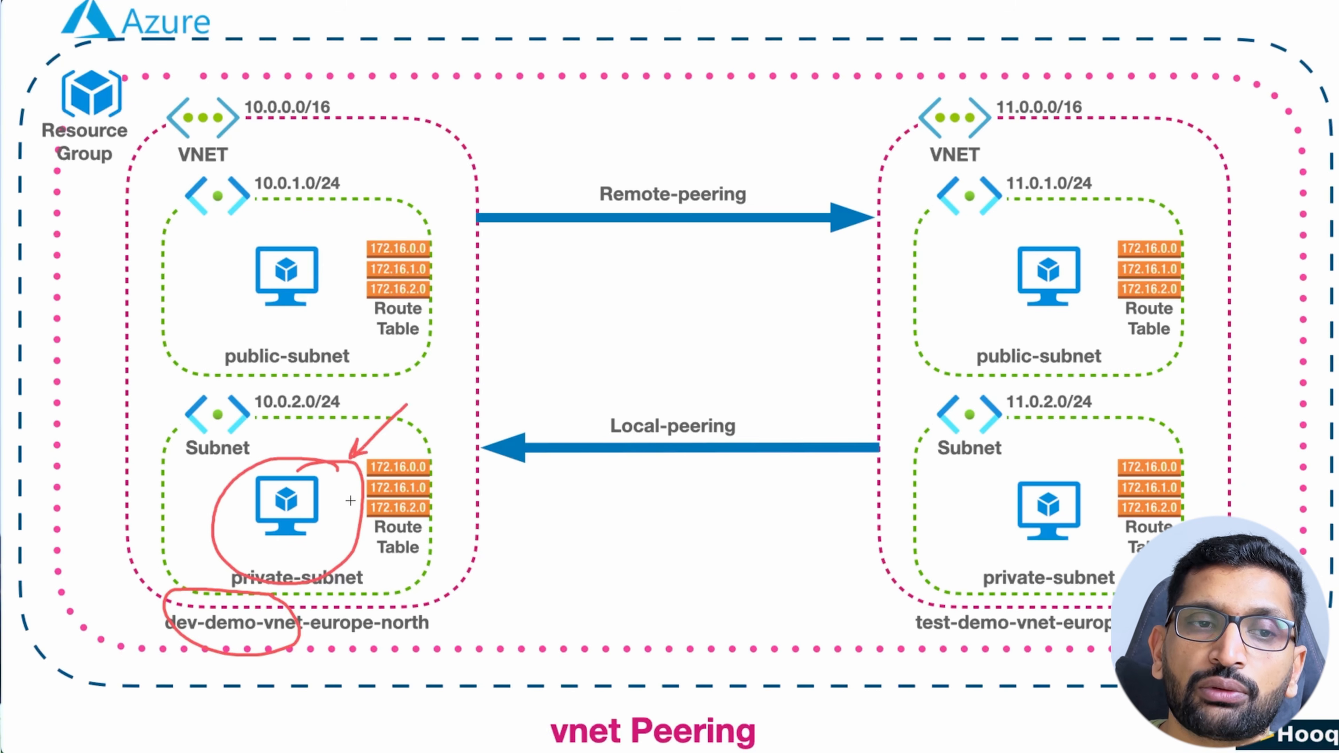
{"action": "mouse_move", "coordinate": [346, 505]}
{"action": "left_mouse_down"}
{"action": "mouse_move", "coordinate": [759, 471]}
{"action": "mouse_move", "coordinate": [985, 526]}
{"action": "mouse_move", "coordinate": [936, 534]}
{"action": "left_mouse_up"}
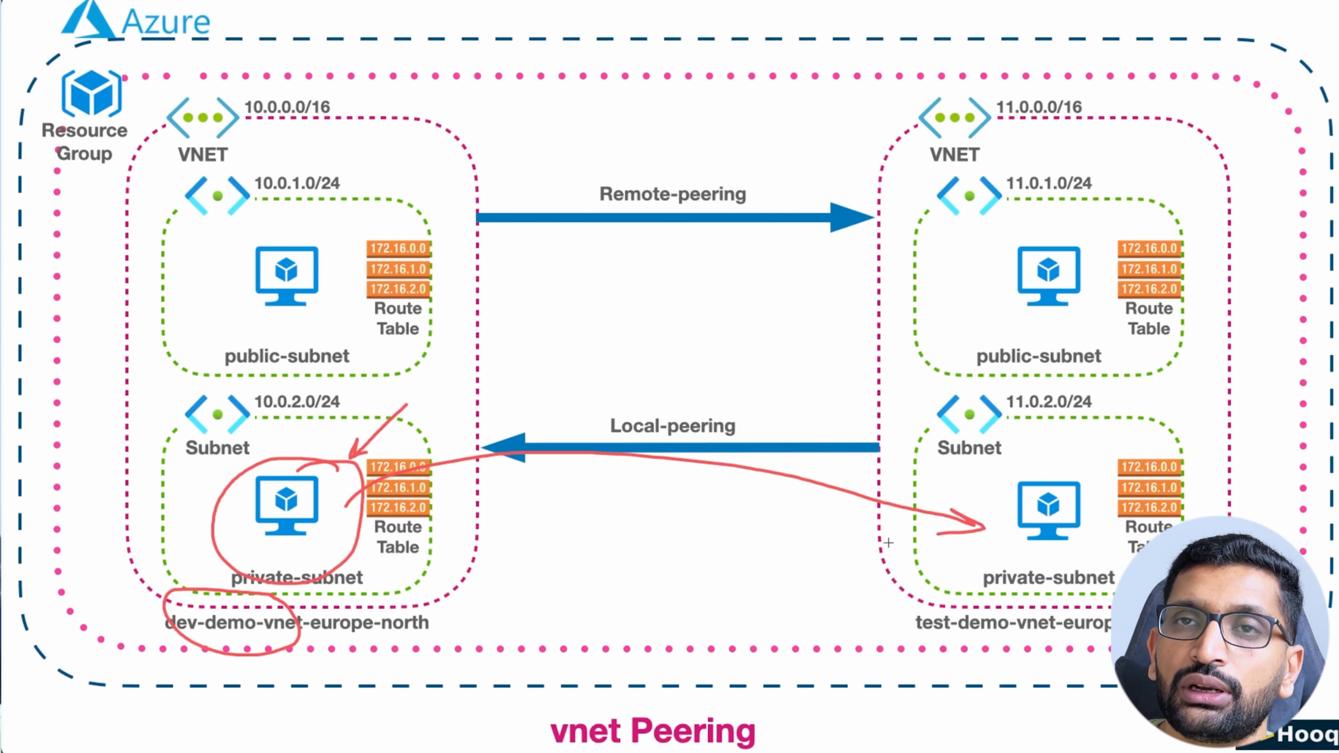
Circle the remote and local peering arrows in the diagram and draw pointers to the circled peering, the dev private VM and the dev-demo-vnet label.
{"action": "mouse_move", "coordinate": [776, 169]}
{"action": "left_mouse_down"}
{"action": "mouse_move", "coordinate": [637, 156]}
{"action": "mouse_move", "coordinate": [551, 323]}
{"action": "mouse_move", "coordinate": [630, 494]}
{"action": "mouse_move", "coordinate": [790, 293]}
{"action": "mouse_move", "coordinate": [726, 147]}
{"action": "left_mouse_up"}
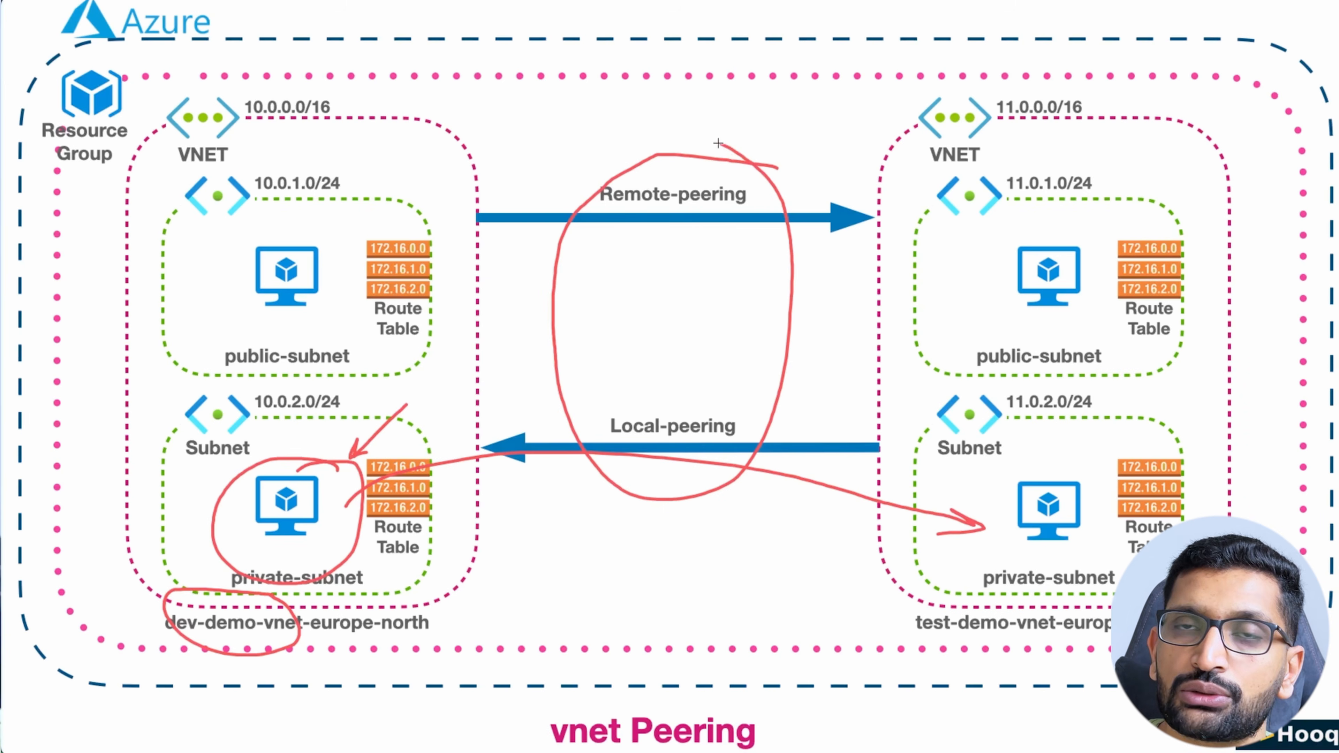
{"action": "mouse_move", "coordinate": [800, 67]}
{"action": "left_mouse_down"}
{"action": "mouse_move", "coordinate": [752, 145]}
{"action": "mouse_move", "coordinate": [784, 130]}
{"action": "left_mouse_up"}
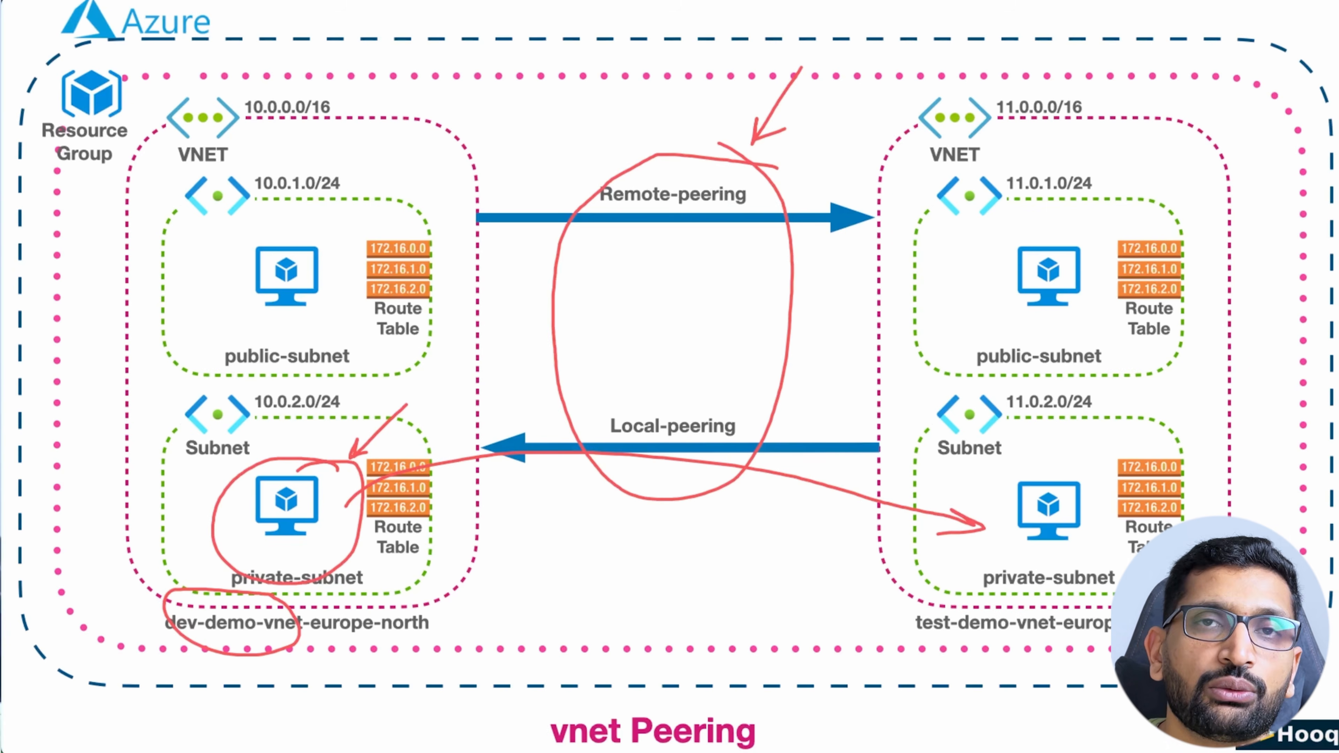
{"action": "left_click_drag", "start_coordinate": [141, 440], "coordinate": [211, 495]}
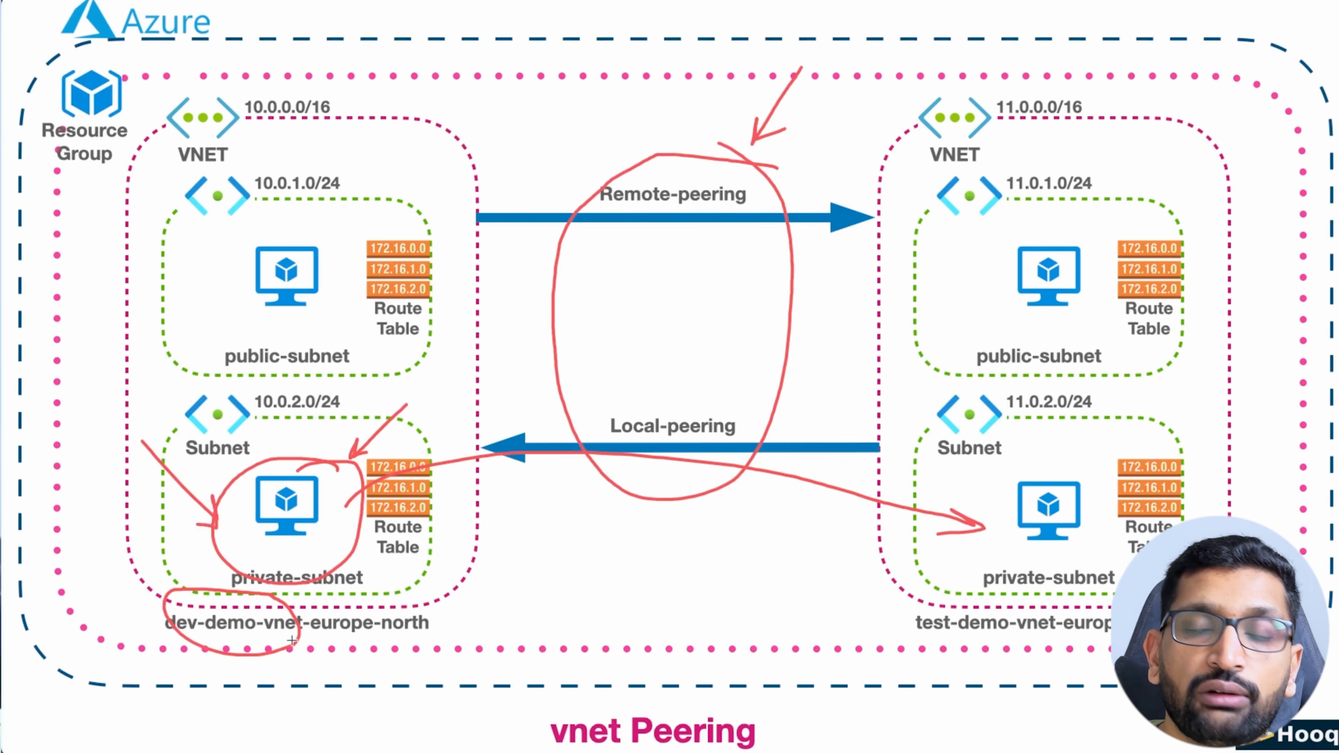
{"action": "left_click_drag", "start_coordinate": [197, 696], "coordinate": [219, 642]}
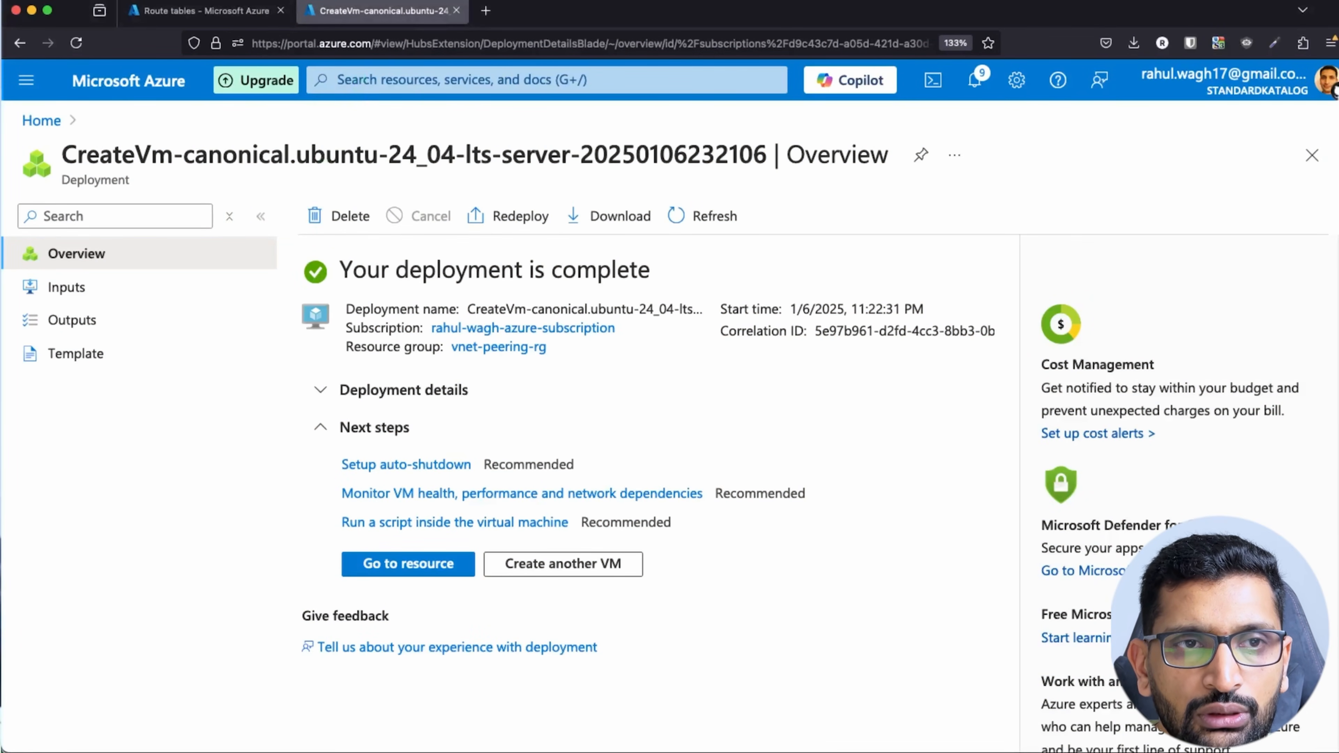
Find the virtual machines service, open dev-demo-private-vm and show its connection options.
{"action": "left_click", "coordinate": [389, 78]}
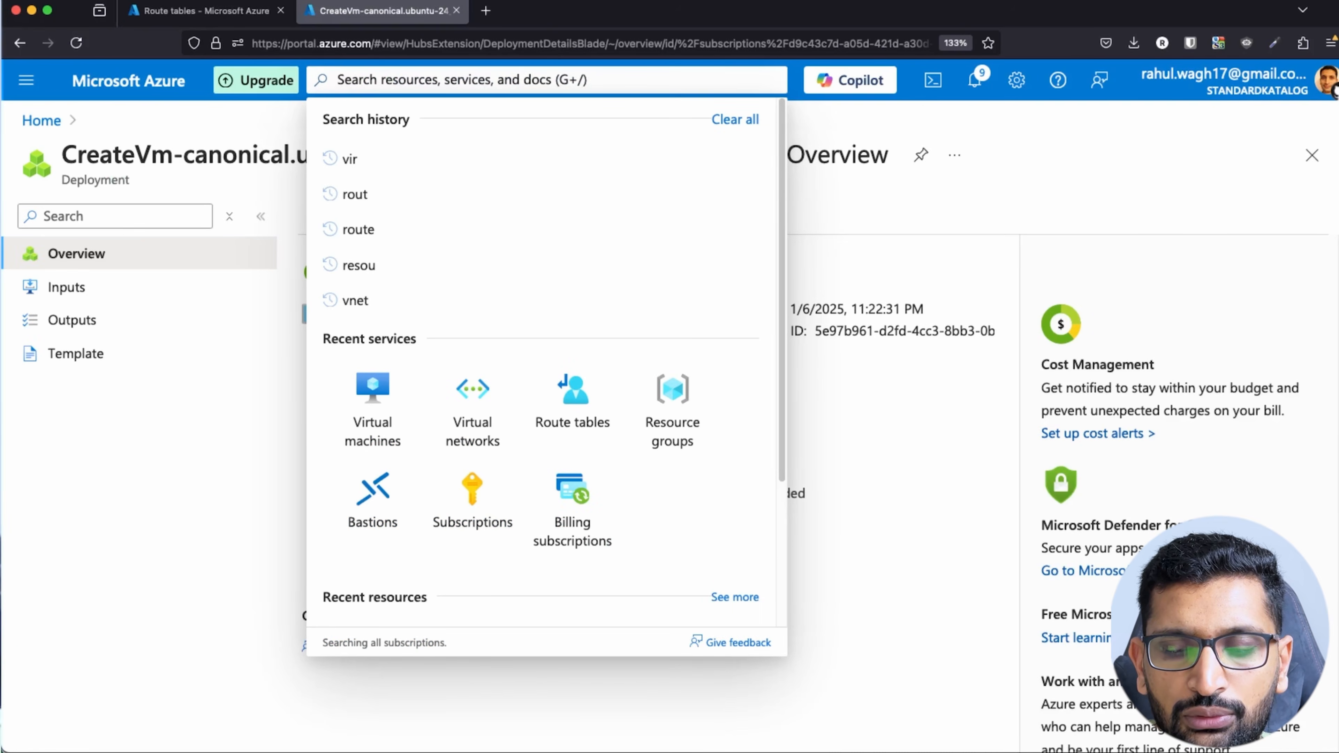
{"action": "type", "text": "viru"}
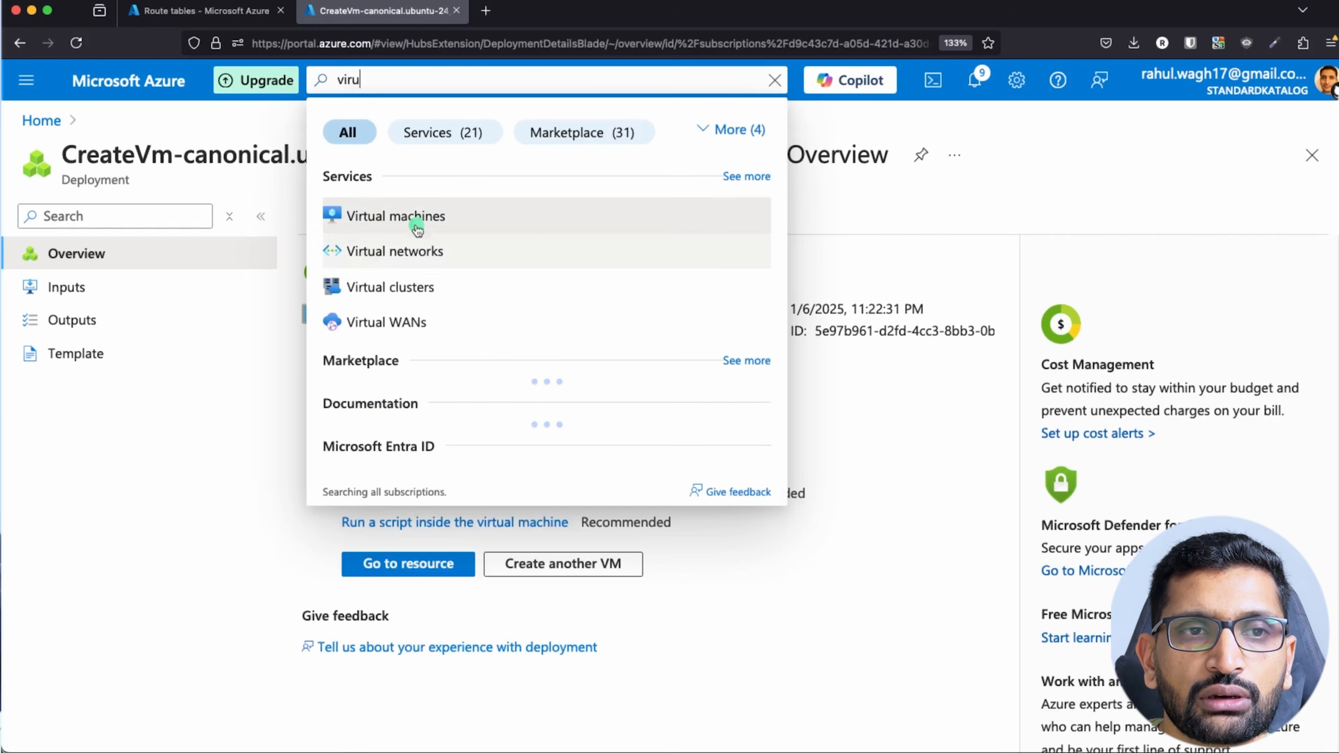
{"action": "left_click", "coordinate": [416, 221]}
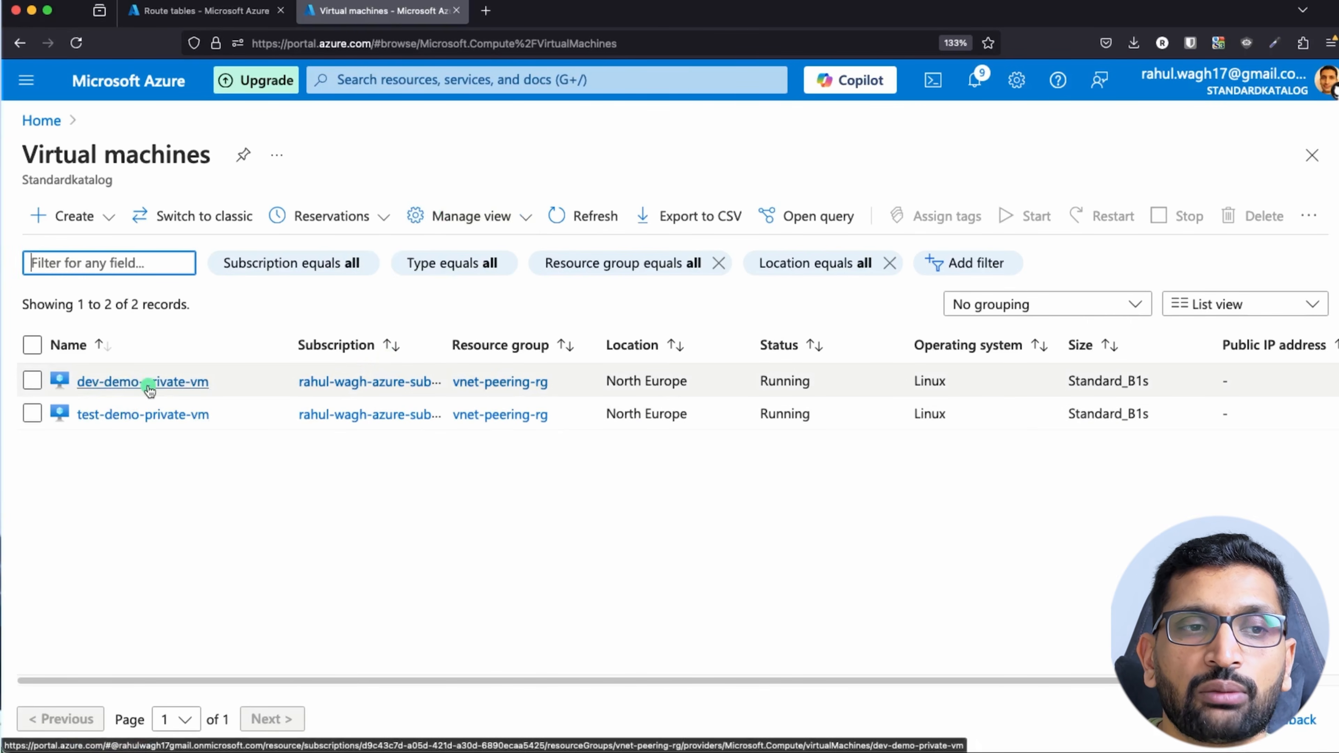
{"action": "left_click", "coordinate": [149, 388]}
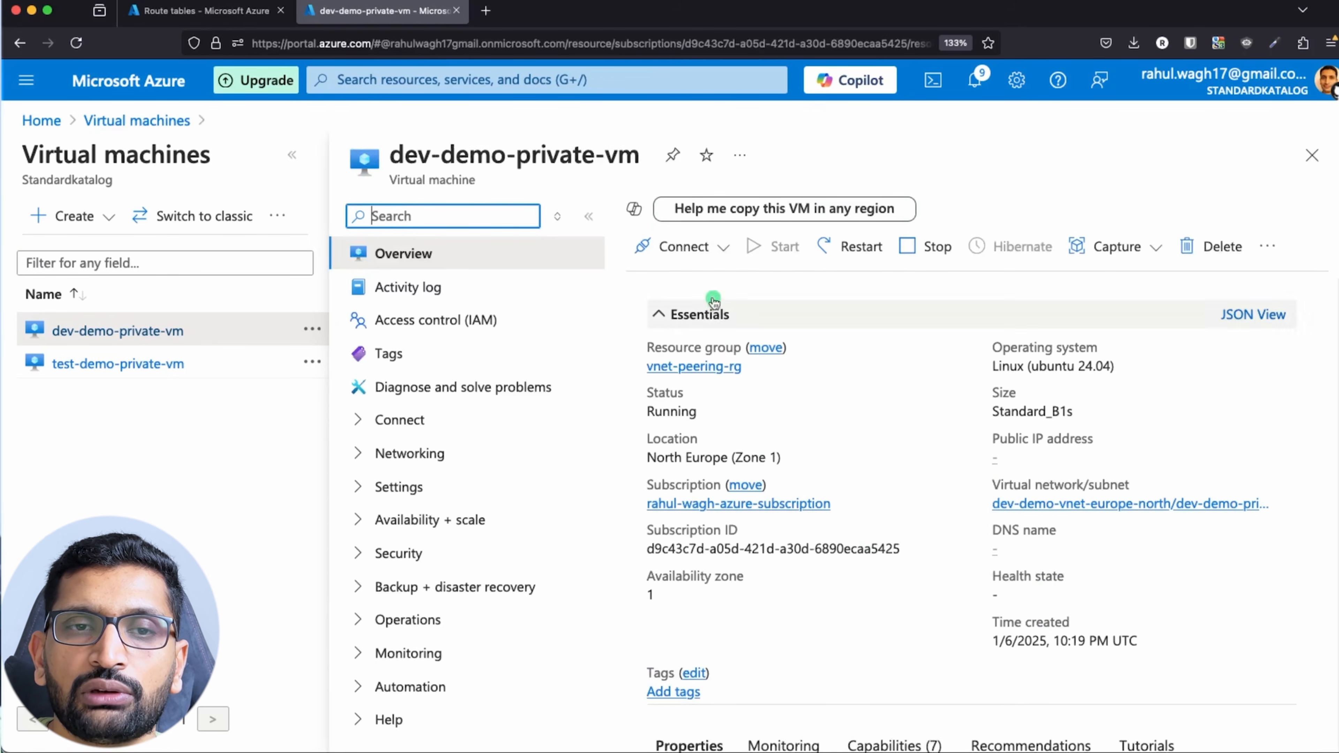
{"action": "left_click", "coordinate": [724, 247]}
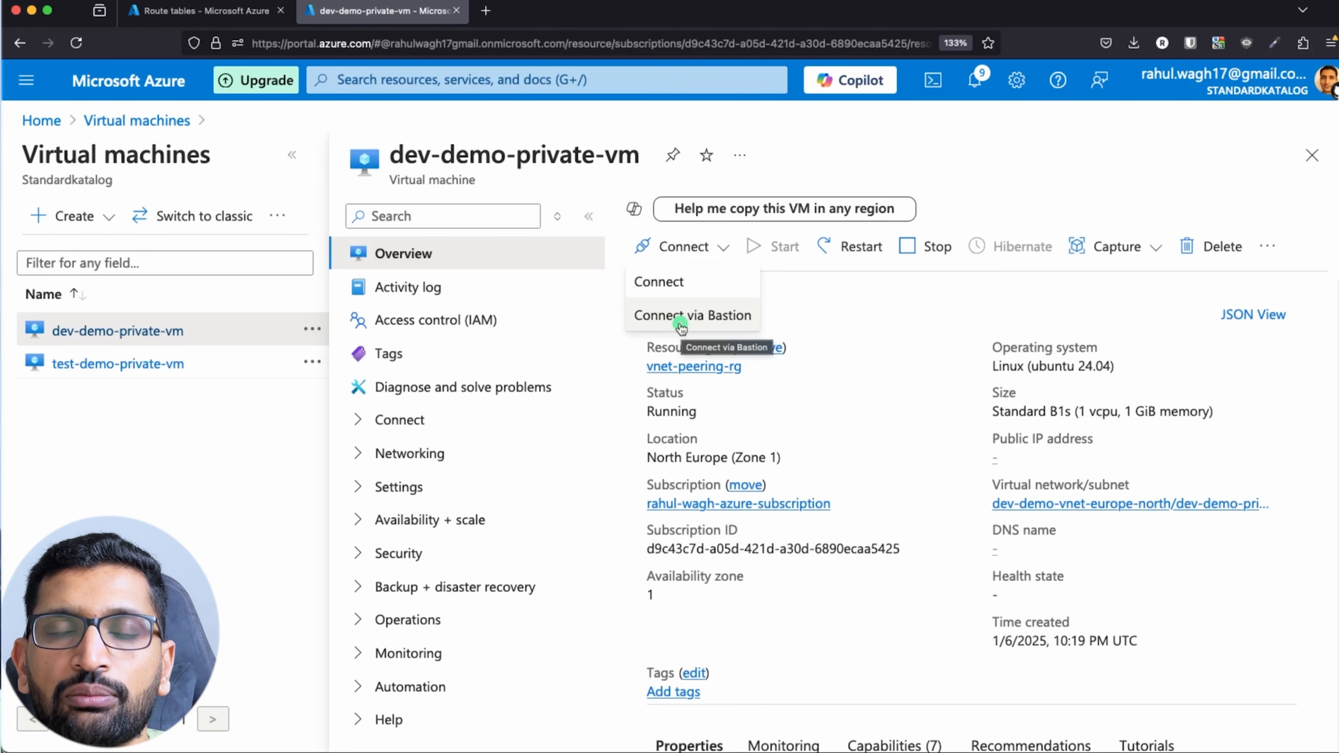
Switch to the Keynote vnet peering diagram, point out the dev private-subnet VM, and return to the Azure portal in Firefox.
{"action": "key", "text": "super+Tab"}
{"action": "key", "text": "super+Tab"}
{"action": "key", "text": "super+Tab"}
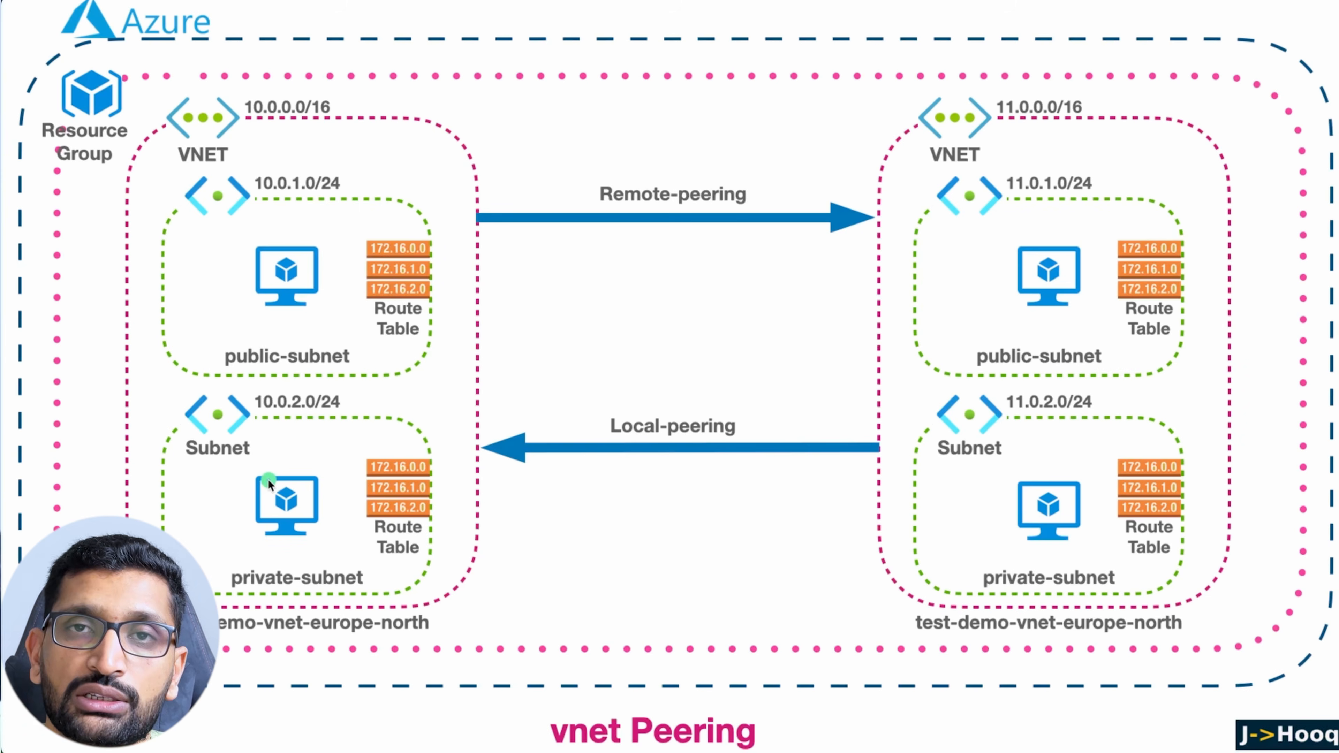
{"action": "key", "text": "super+Tab"}
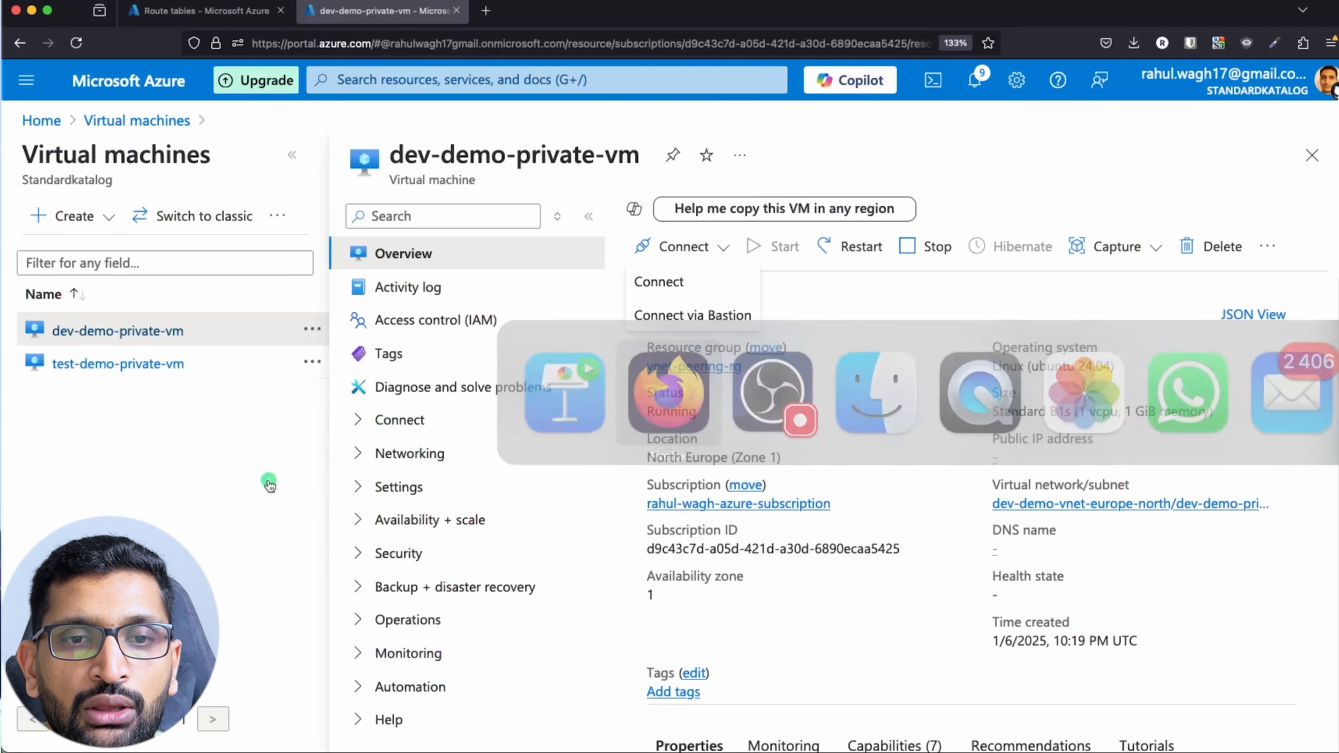
Choose Bastion for connecting to dev-demo-private-vm, with authentication type SSH Private Key from Local File and username azureuser.
{"action": "left_click", "coordinate": [701, 317]}
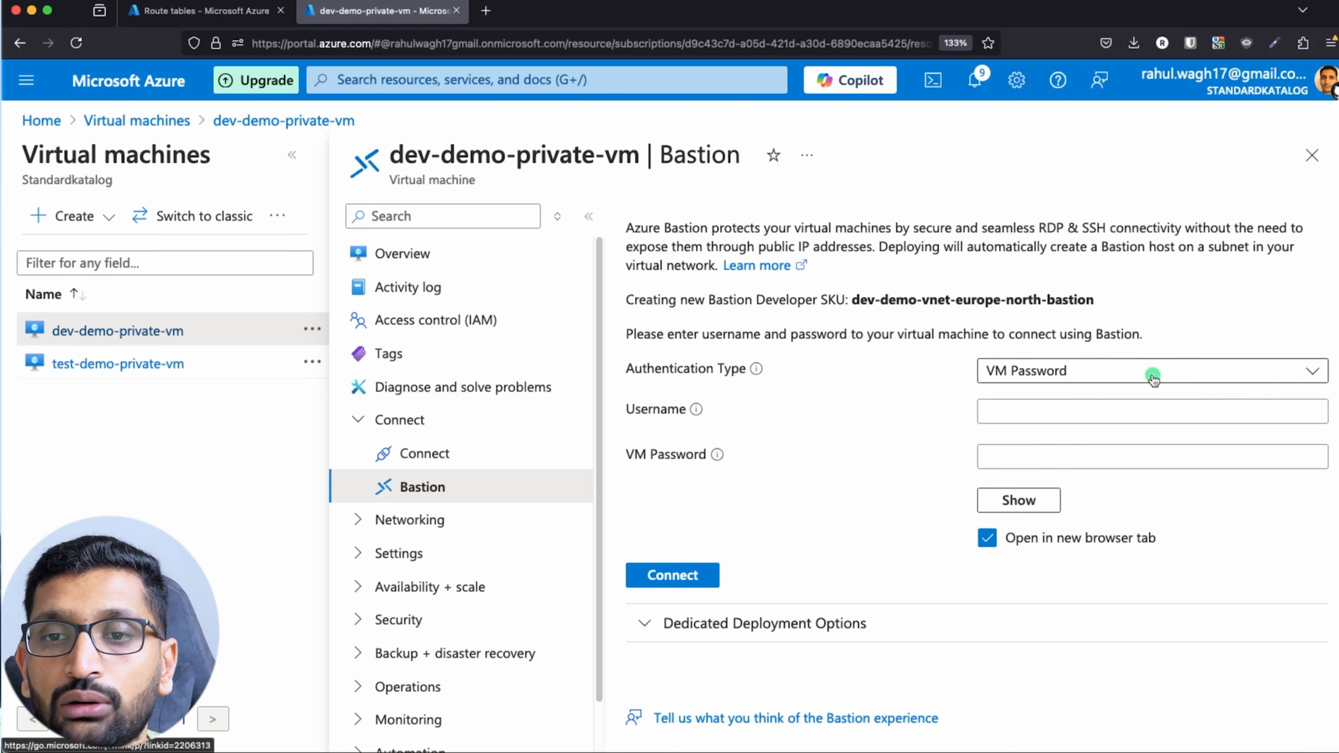
{"action": "left_click", "coordinate": [1186, 369]}
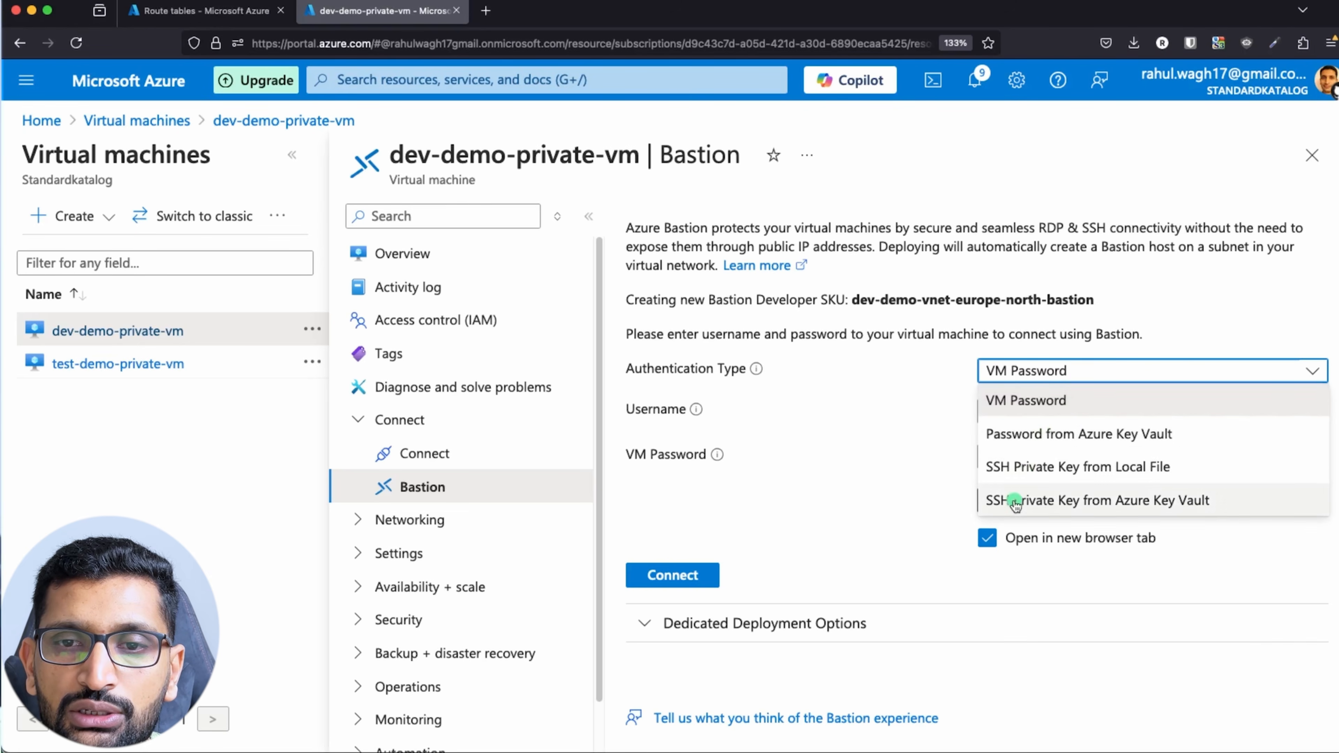
{"action": "left_click", "coordinate": [1083, 472]}
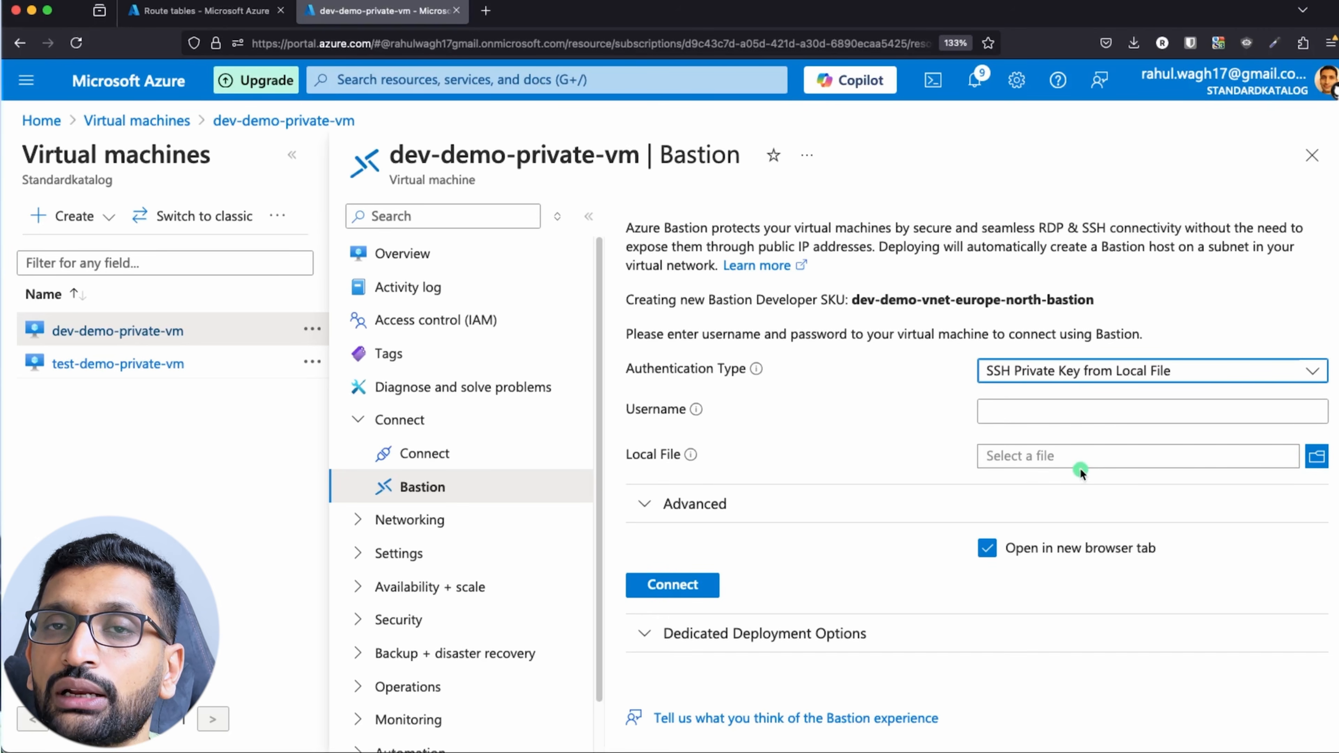
{"action": "left_click", "coordinate": [1134, 42]}
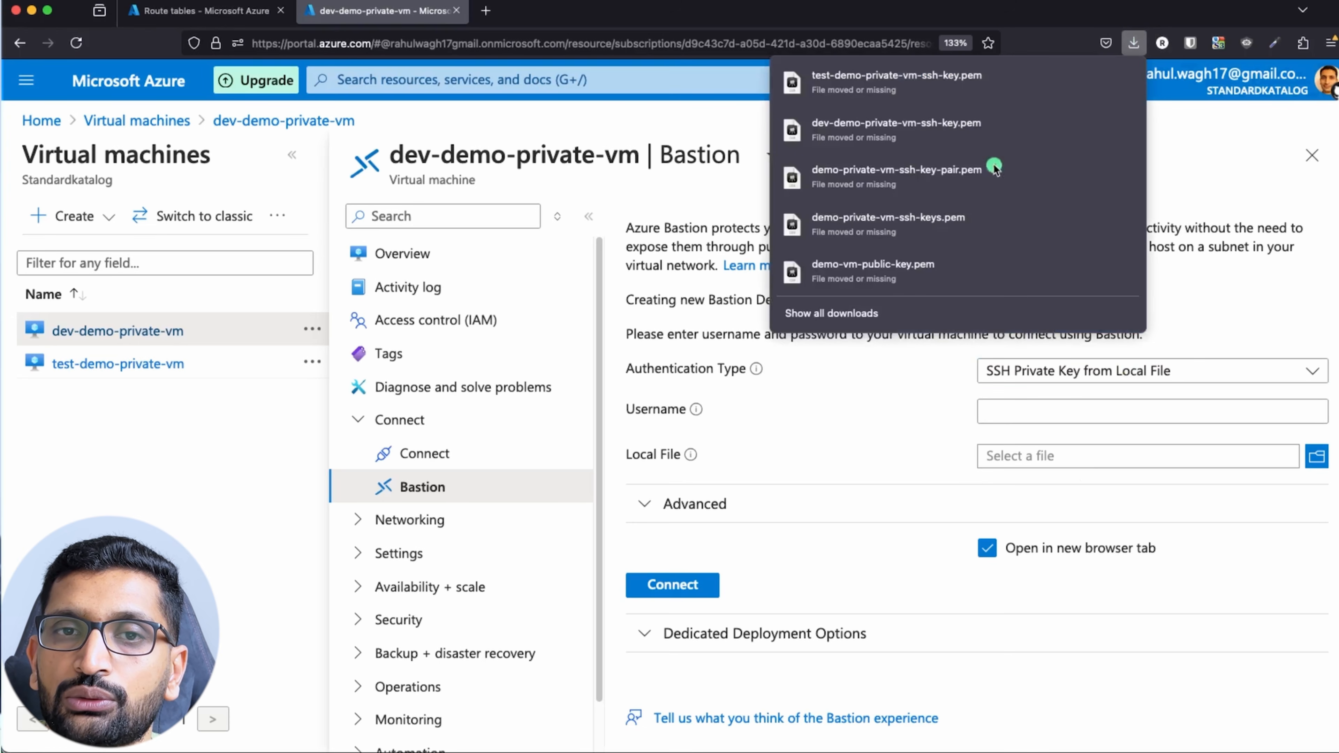
{"action": "left_click", "coordinate": [807, 463]}
{"action": "left_click", "coordinate": [992, 421]}
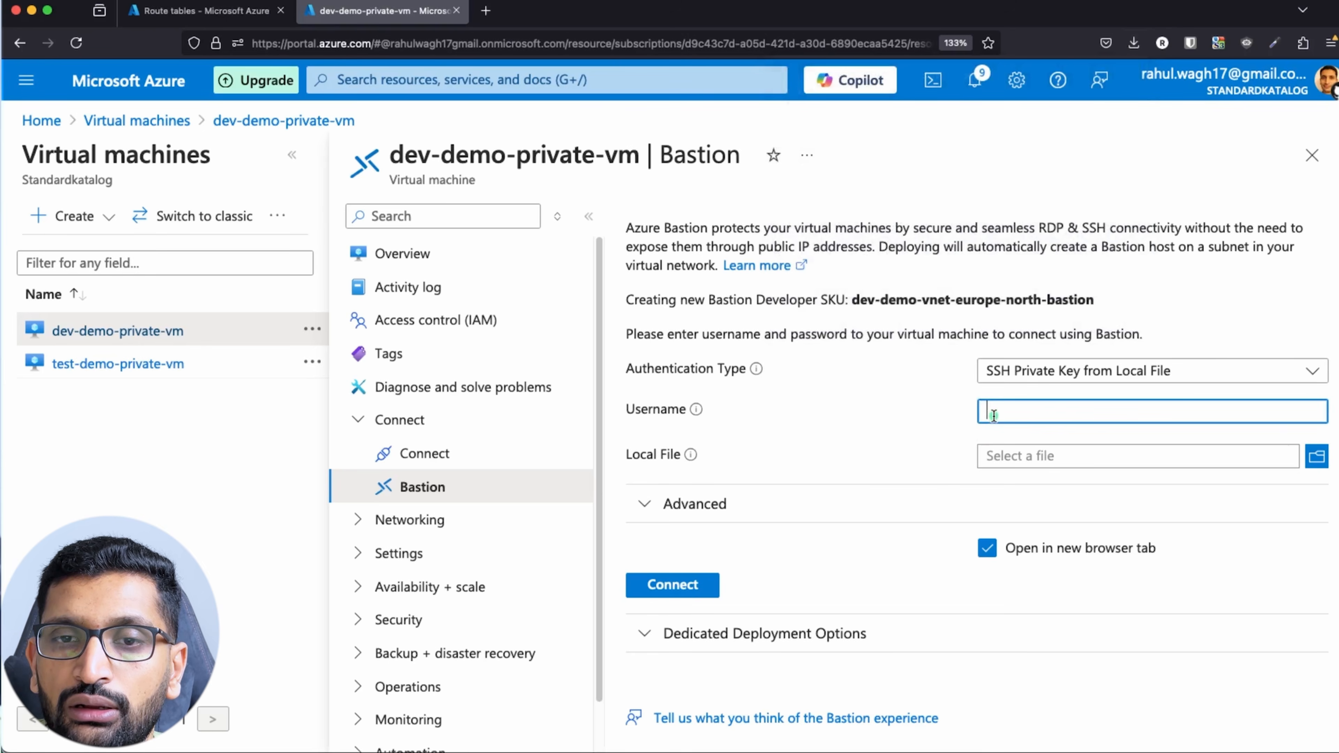
{"action": "type", "text": "a"}
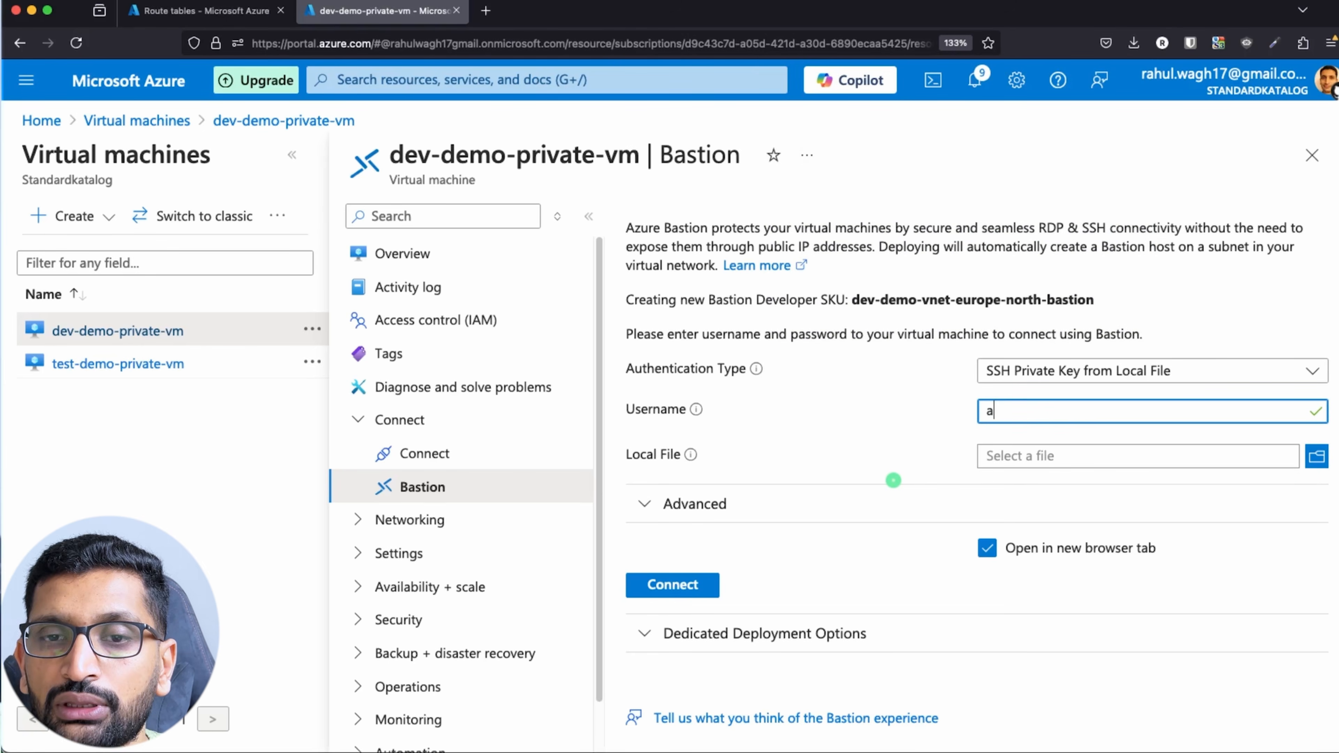
{"action": "type", "text": "zure"}
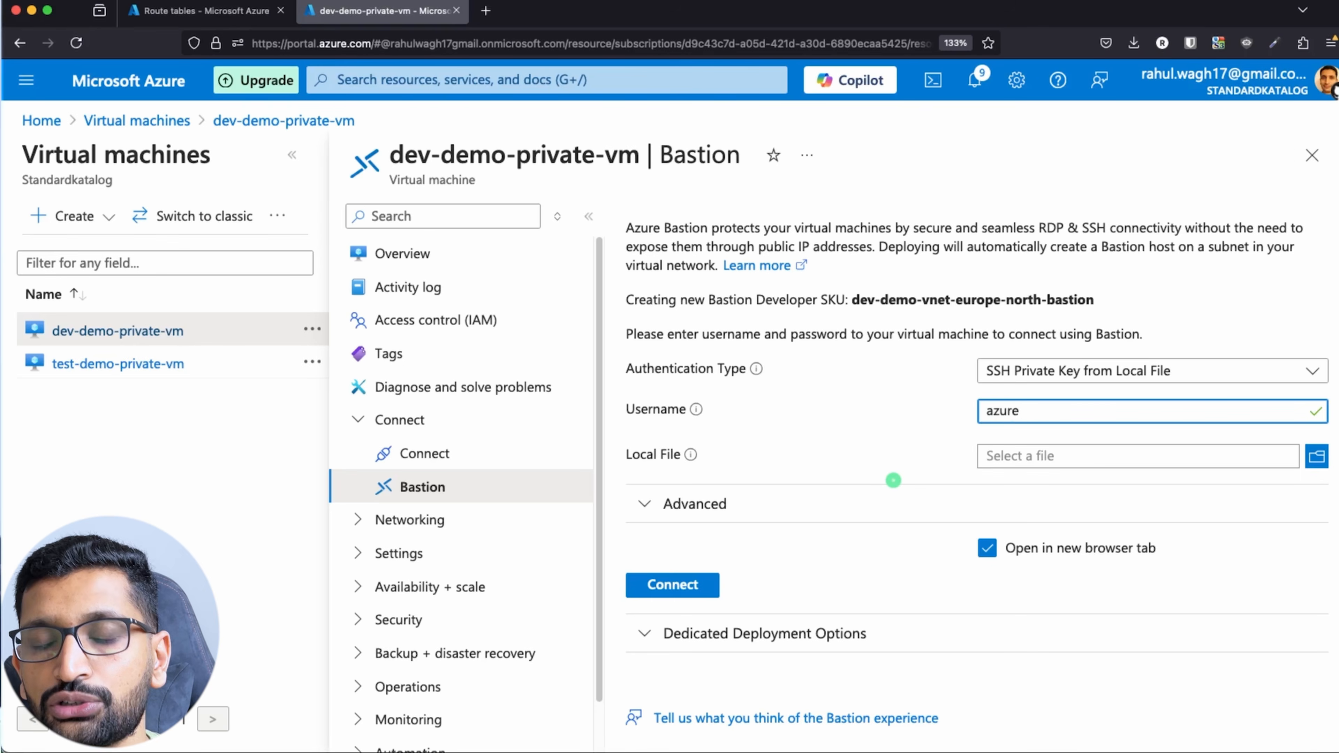
{"action": "type", "text": "user"}
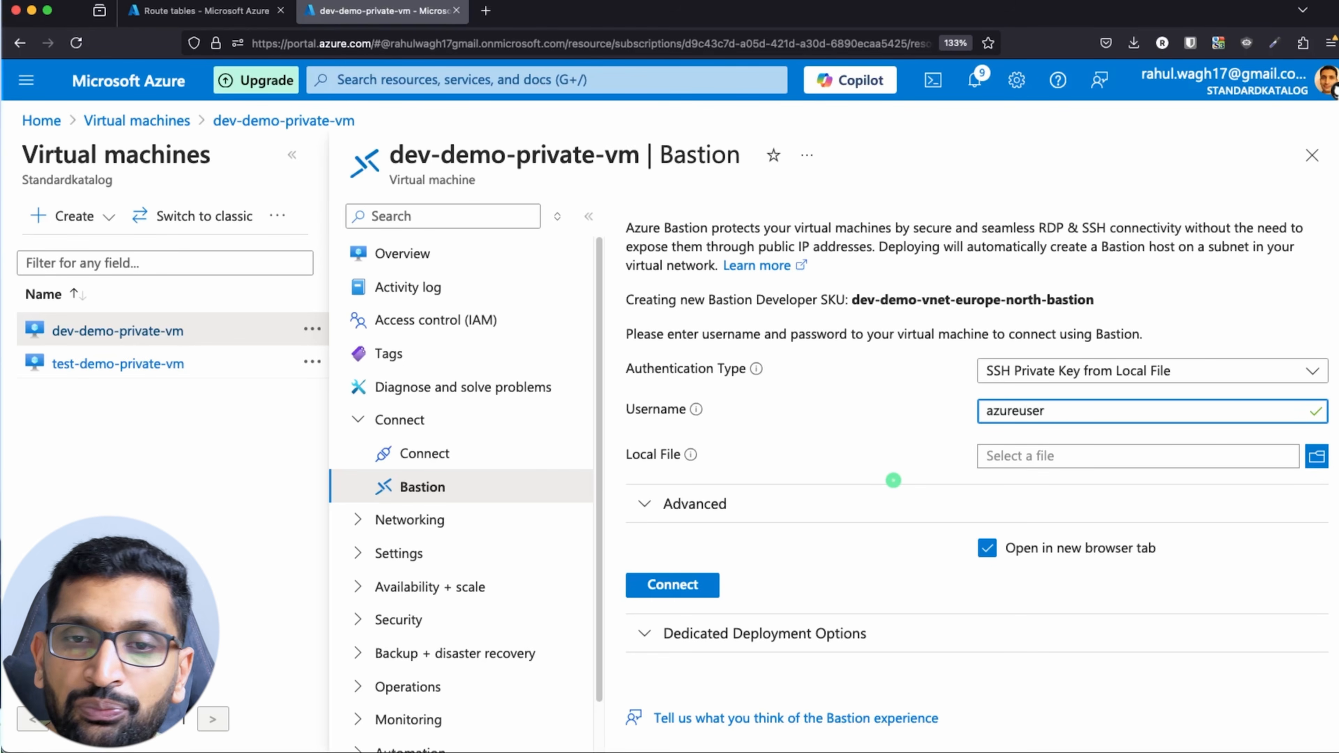
Select dev-demo-private-vm-ssh-key.pem from the azure-demo folder as the local key file and connect to the VM through Bastion.
{"action": "left_click", "coordinate": [1315, 456]}
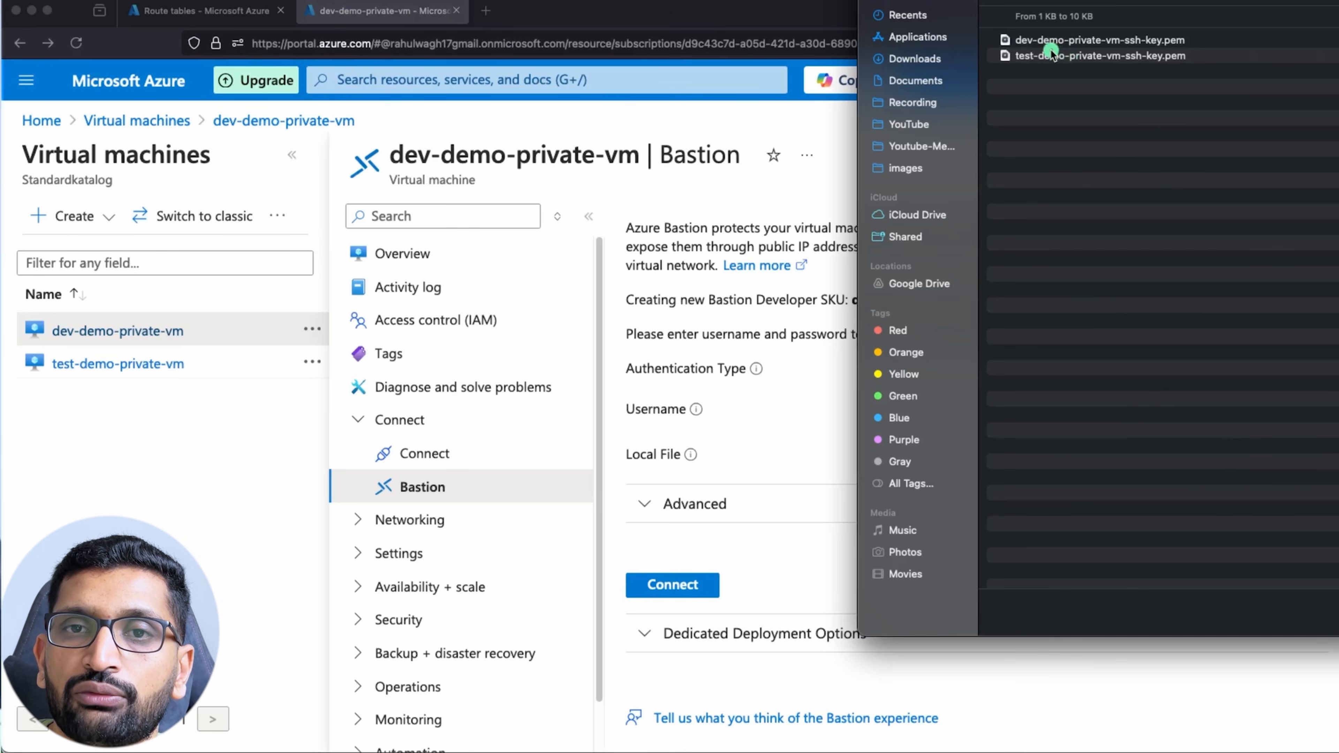
{"action": "left_click", "coordinate": [1049, 43]}
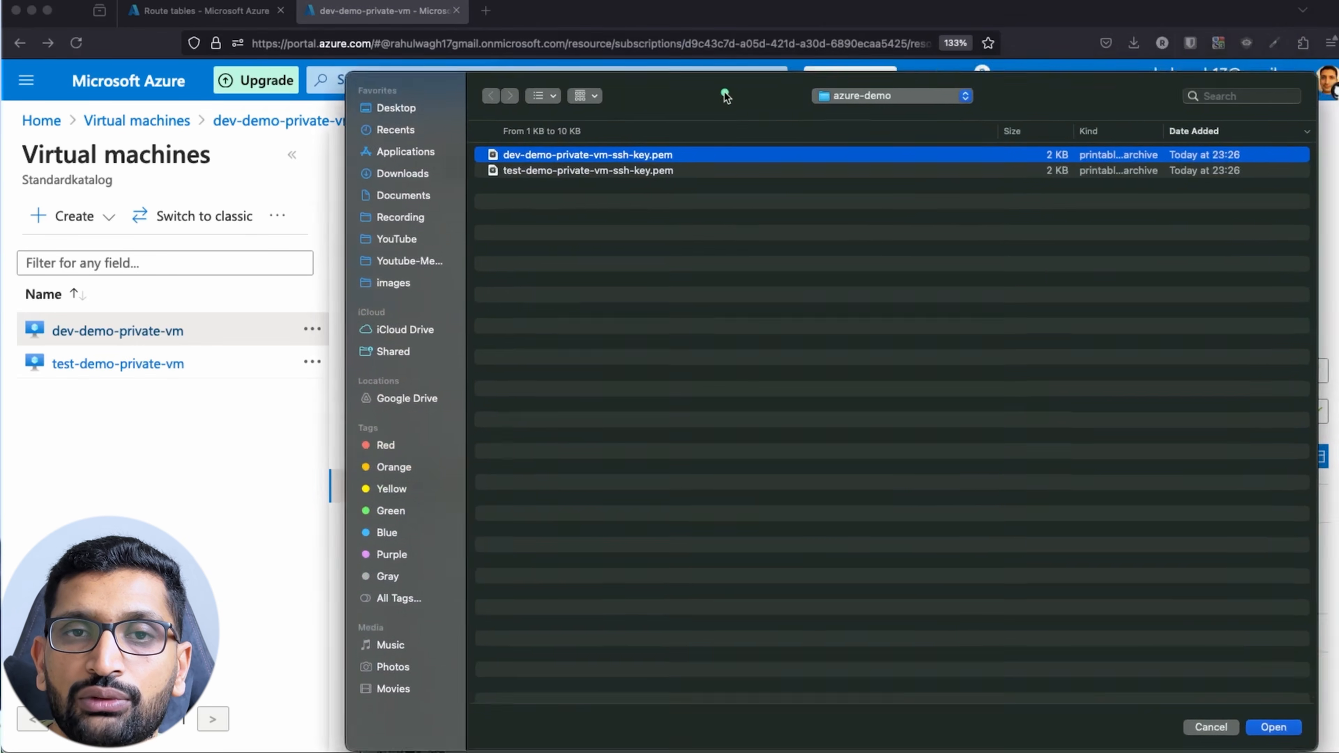
{"action": "left_click_drag", "start_coordinate": [726, 96], "coordinate": [678, 66]}
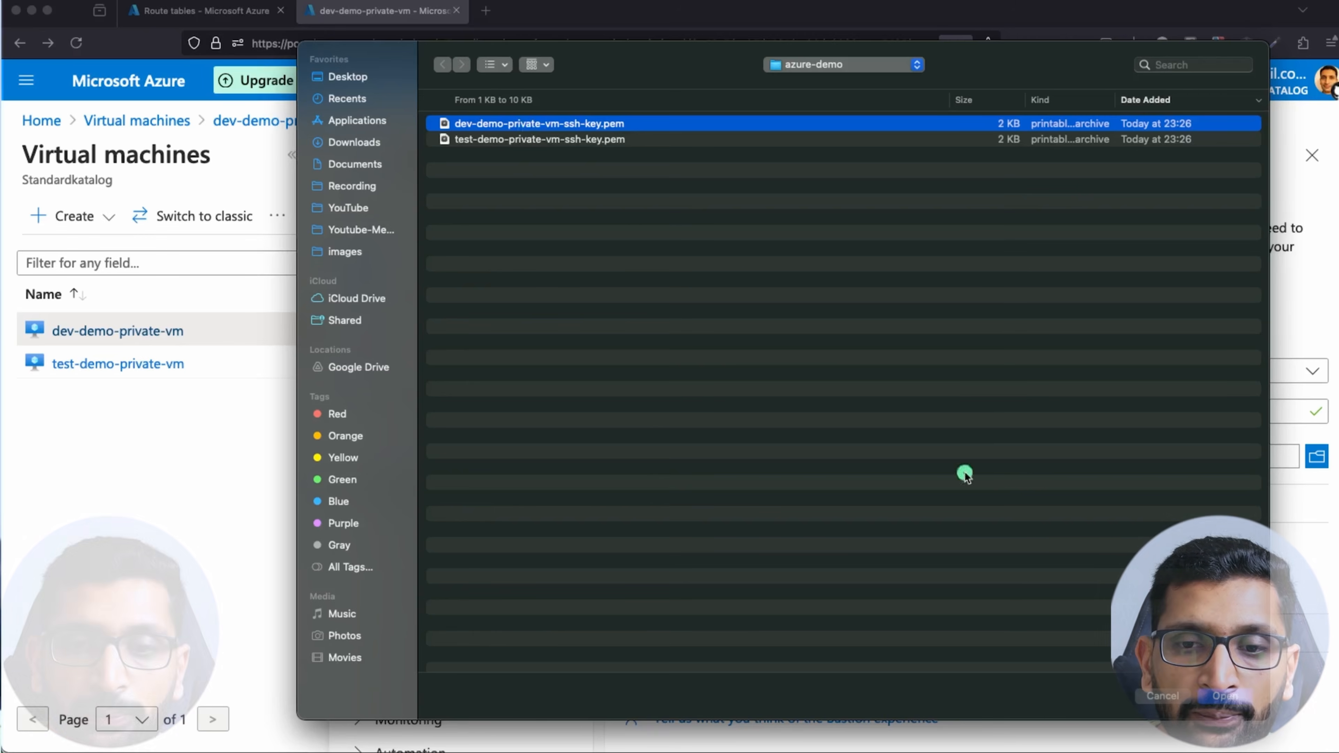
{"action": "key", "text": "Return"}
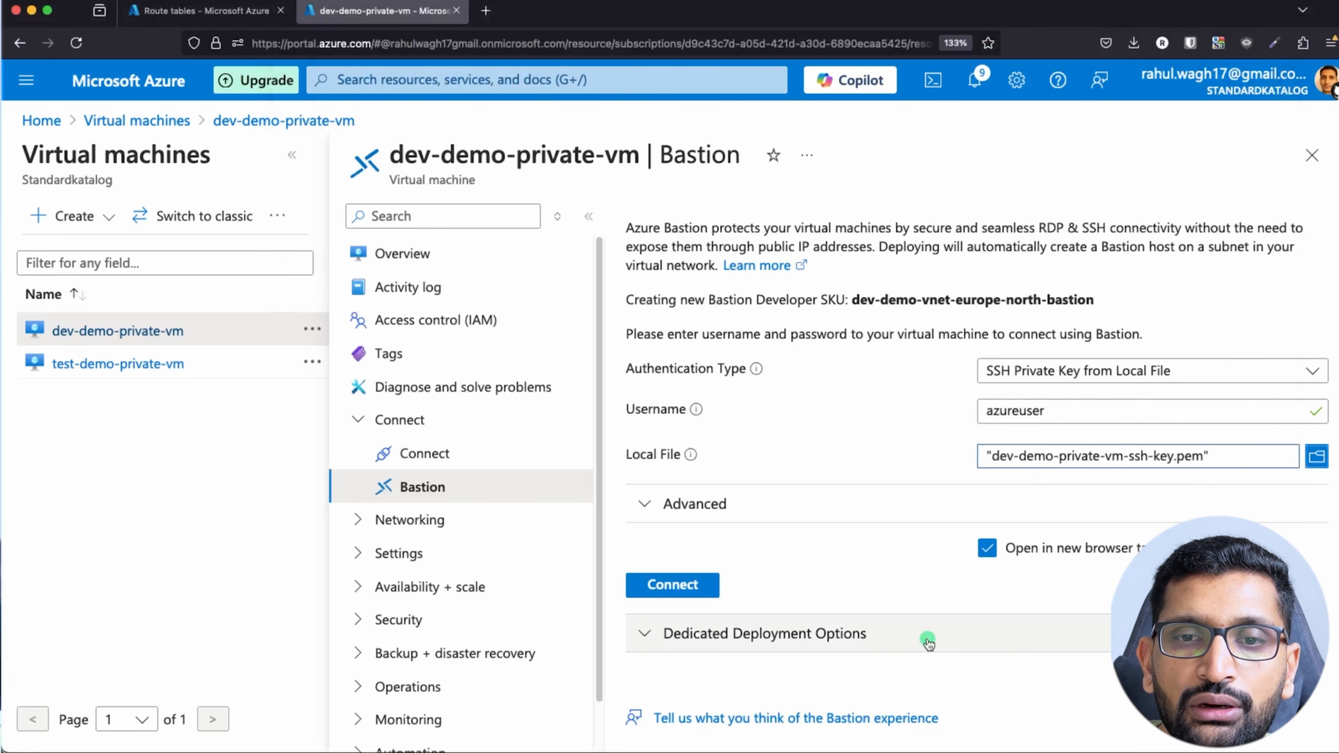
{"action": "left_click", "coordinate": [676, 585]}
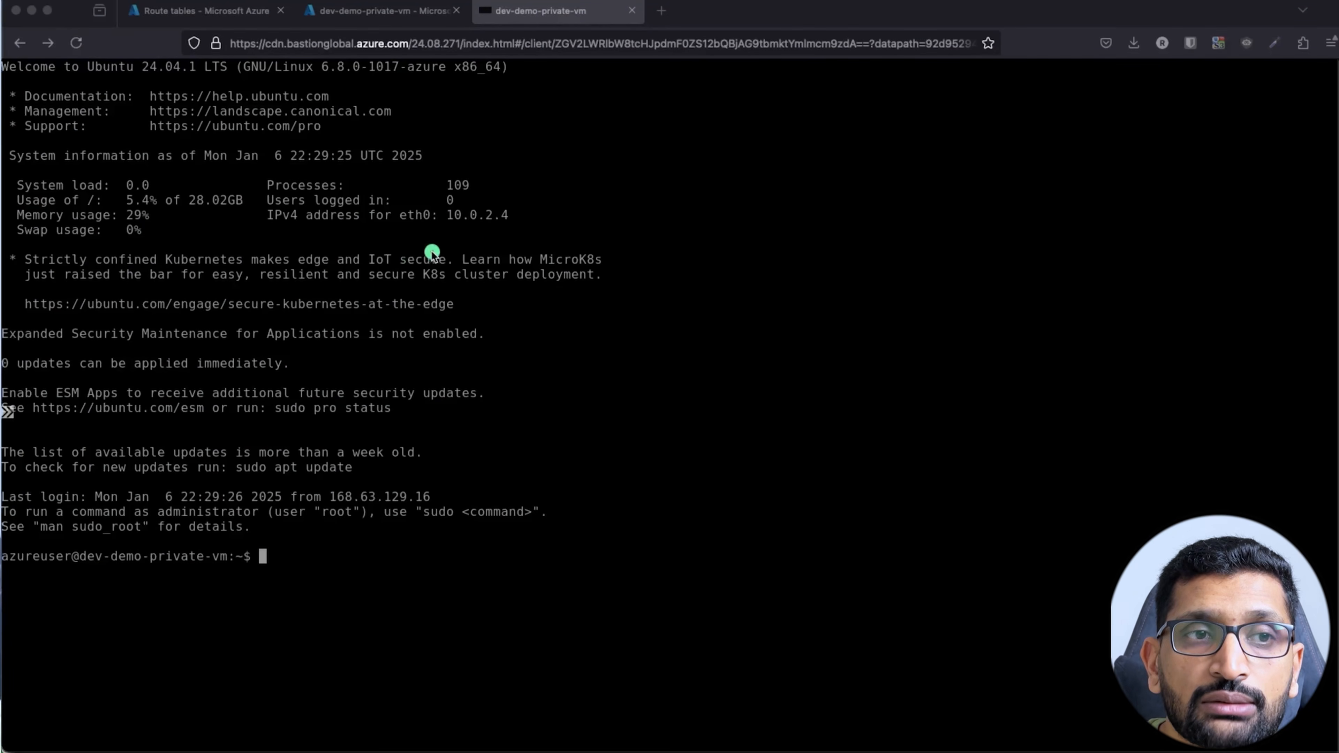
Highlight the dev VM's eth0 IPv4 address in the terminal and circle the dev private subnet's address range in the Keynote diagram.
{"action": "left_click", "coordinate": [440, 215]}
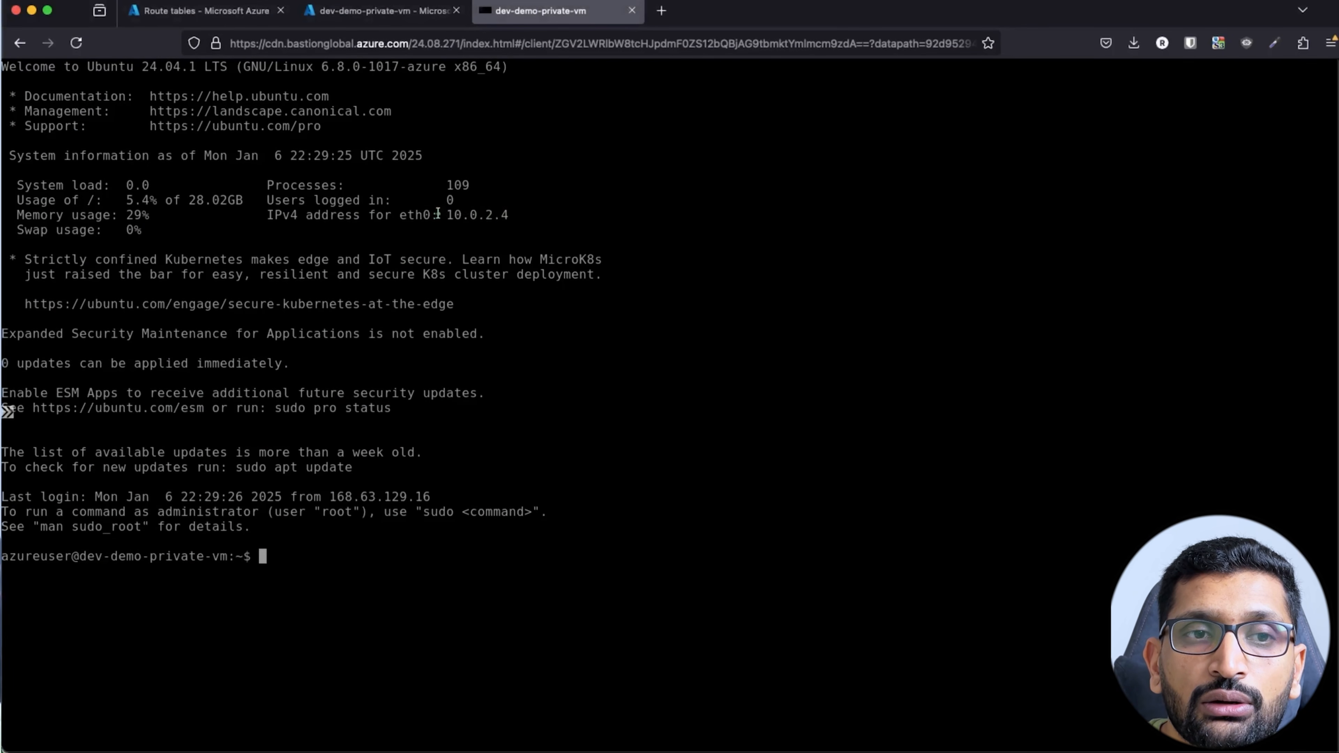
{"action": "left_click_drag", "start_coordinate": [438, 213], "coordinate": [531, 213]}
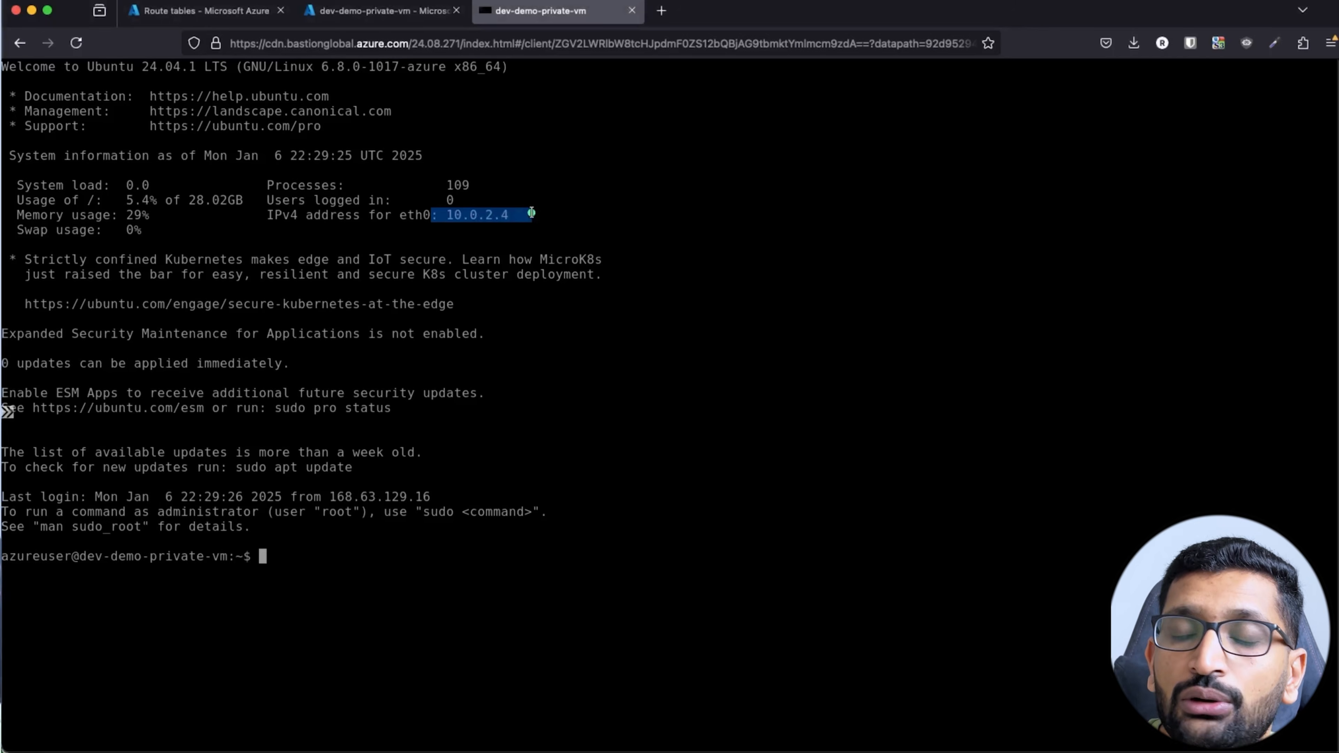
{"action": "key", "text": "super+Tab"}
{"action": "key", "text": "super+Tab"}
{"action": "key", "text": "super+Tab"}
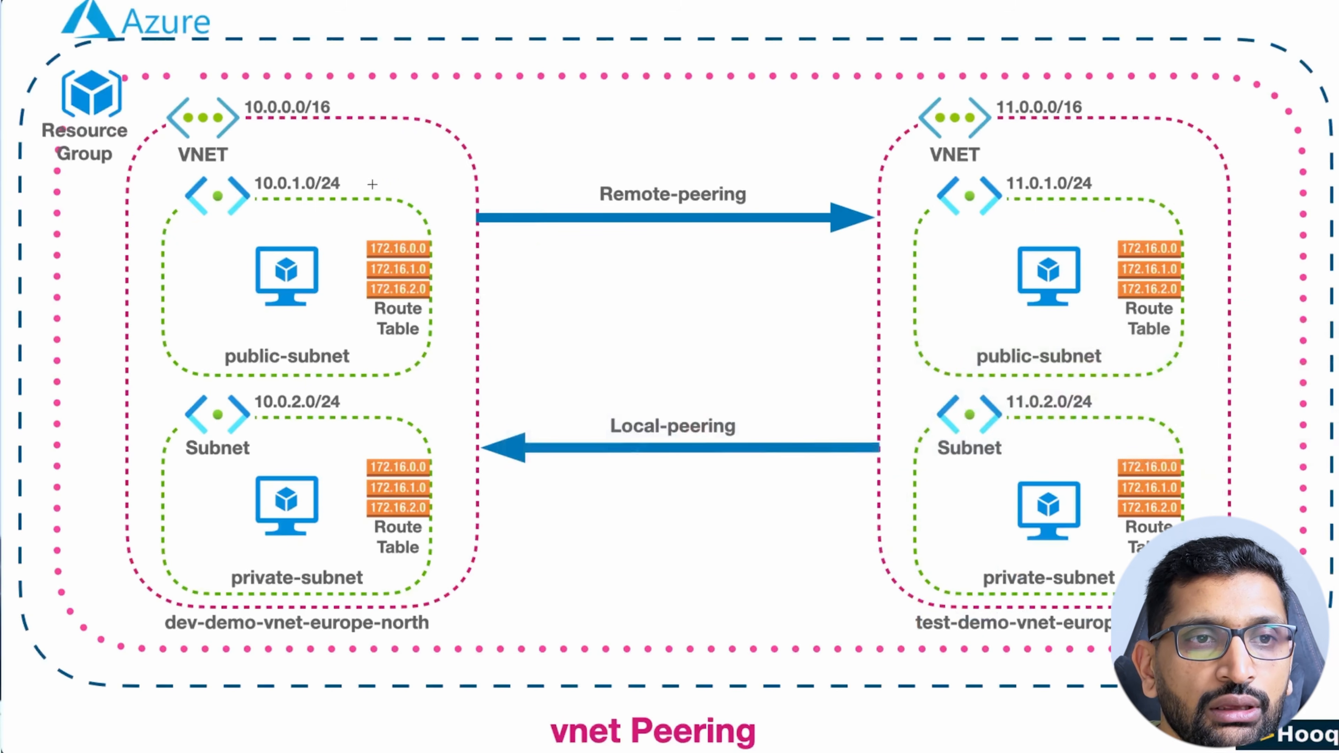
{"action": "mouse_move", "coordinate": [359, 395]}
{"action": "left_mouse_down"}
{"action": "mouse_move", "coordinate": [234, 398]}
{"action": "mouse_move", "coordinate": [363, 441]}
{"action": "mouse_move", "coordinate": [360, 393]}
{"action": "left_mouse_up"}
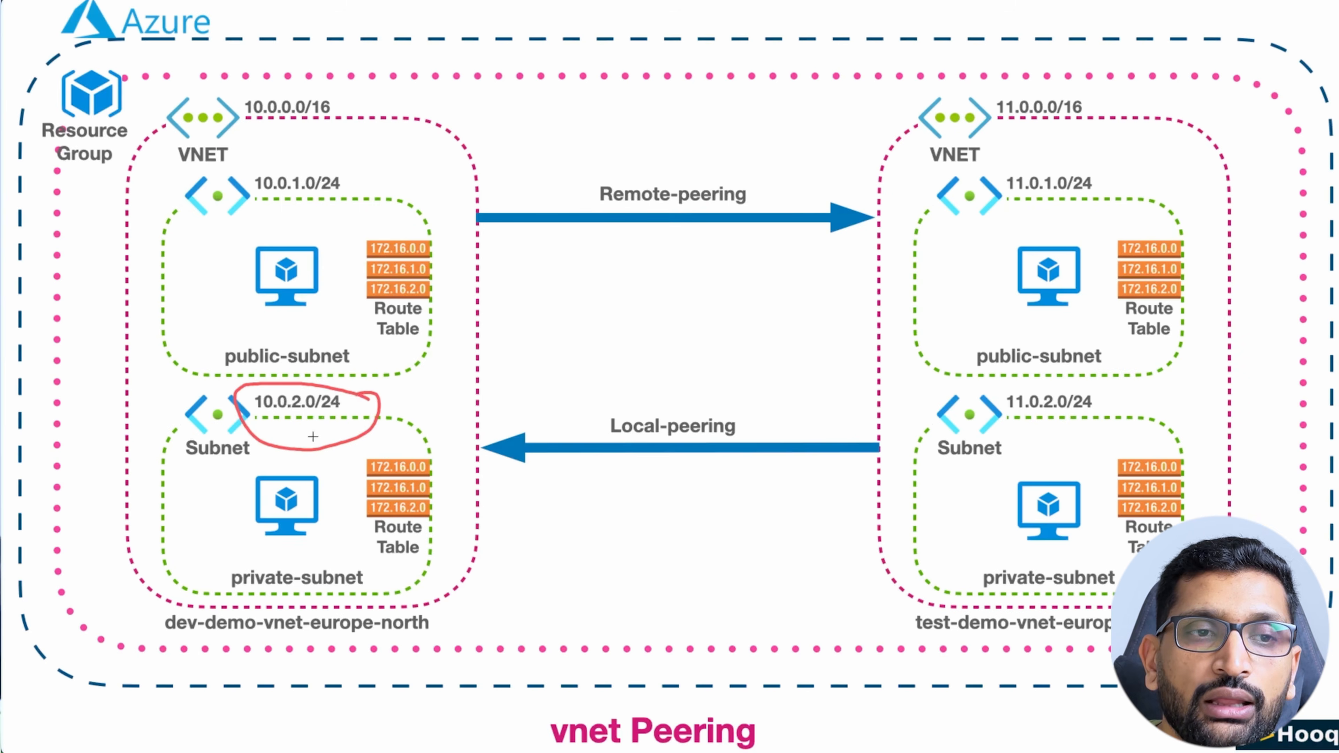
{"action": "key", "text": "super+Tab"}
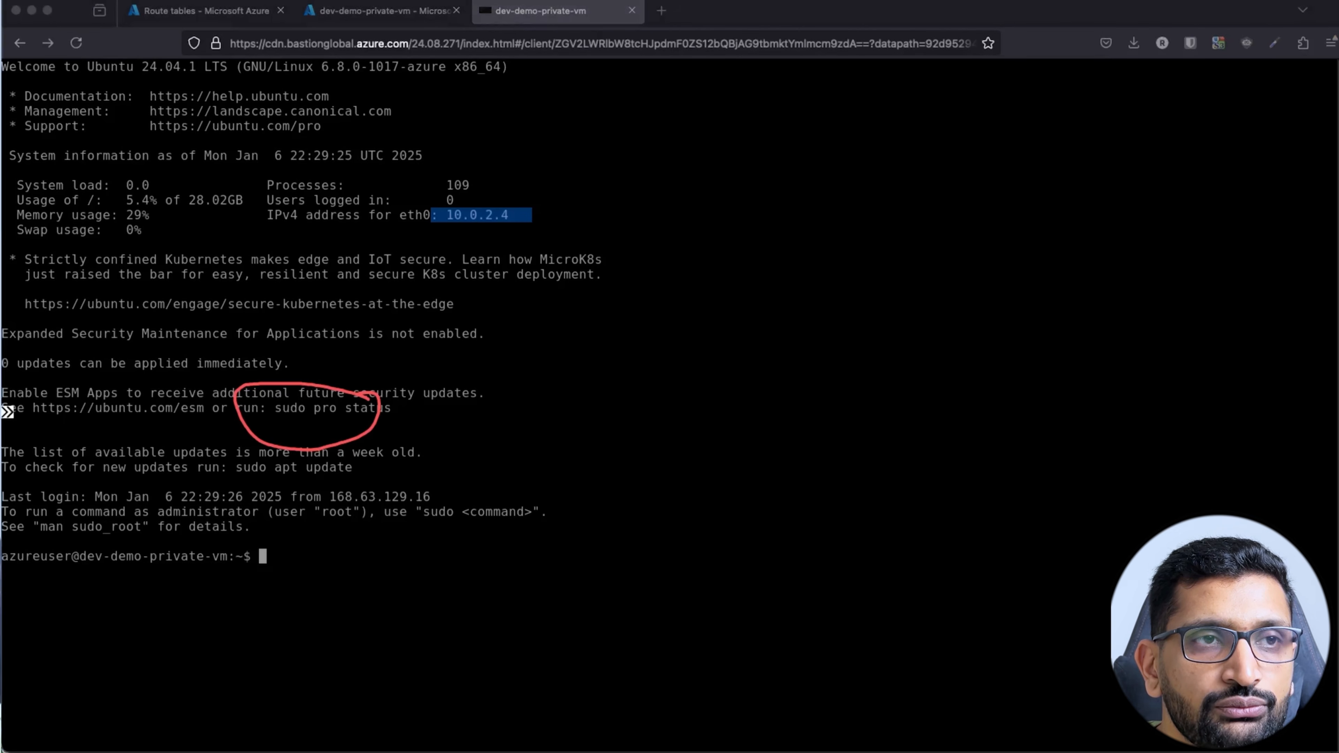
{"action": "key", "text": "Escape"}
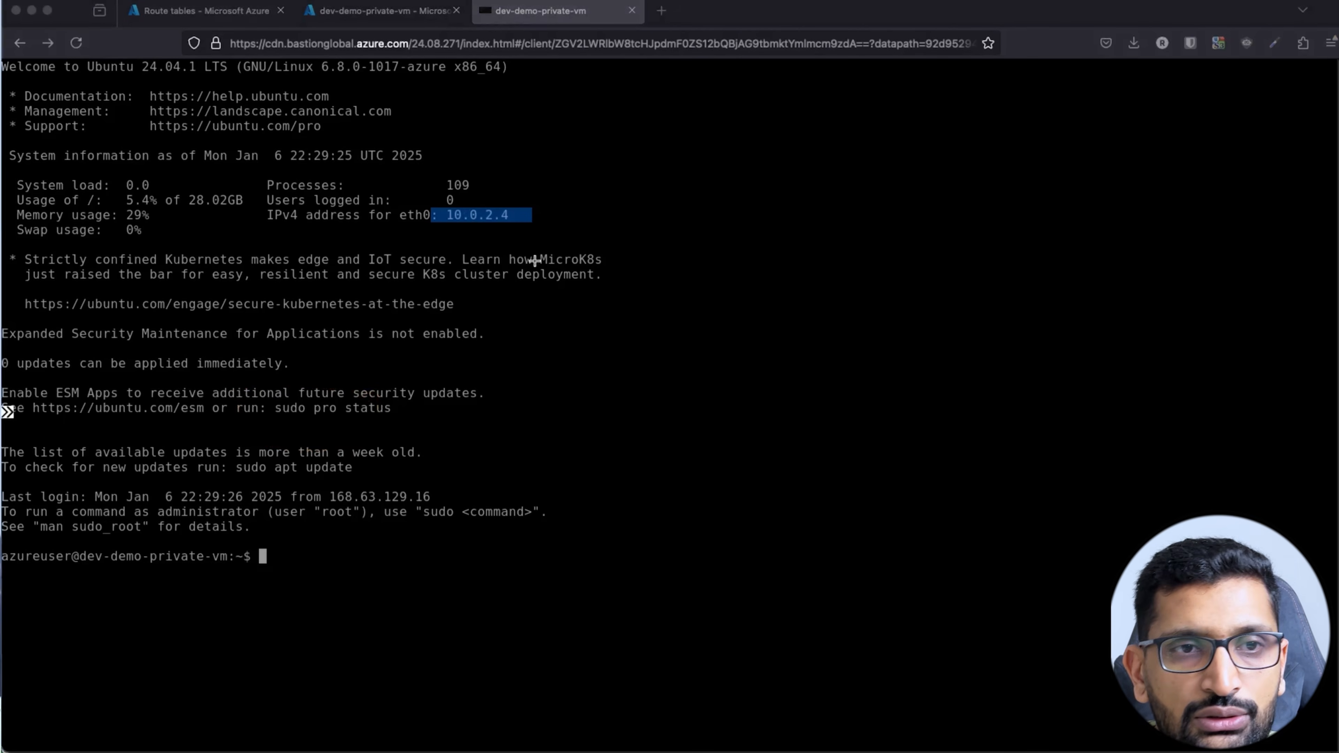
{"action": "mouse_move", "coordinate": [553, 217]}
{"action": "left_mouse_down"}
{"action": "mouse_move", "coordinate": [458, 179]}
{"action": "mouse_move", "coordinate": [464, 242]}
{"action": "mouse_move", "coordinate": [547, 201]}
{"action": "left_mouse_up"}
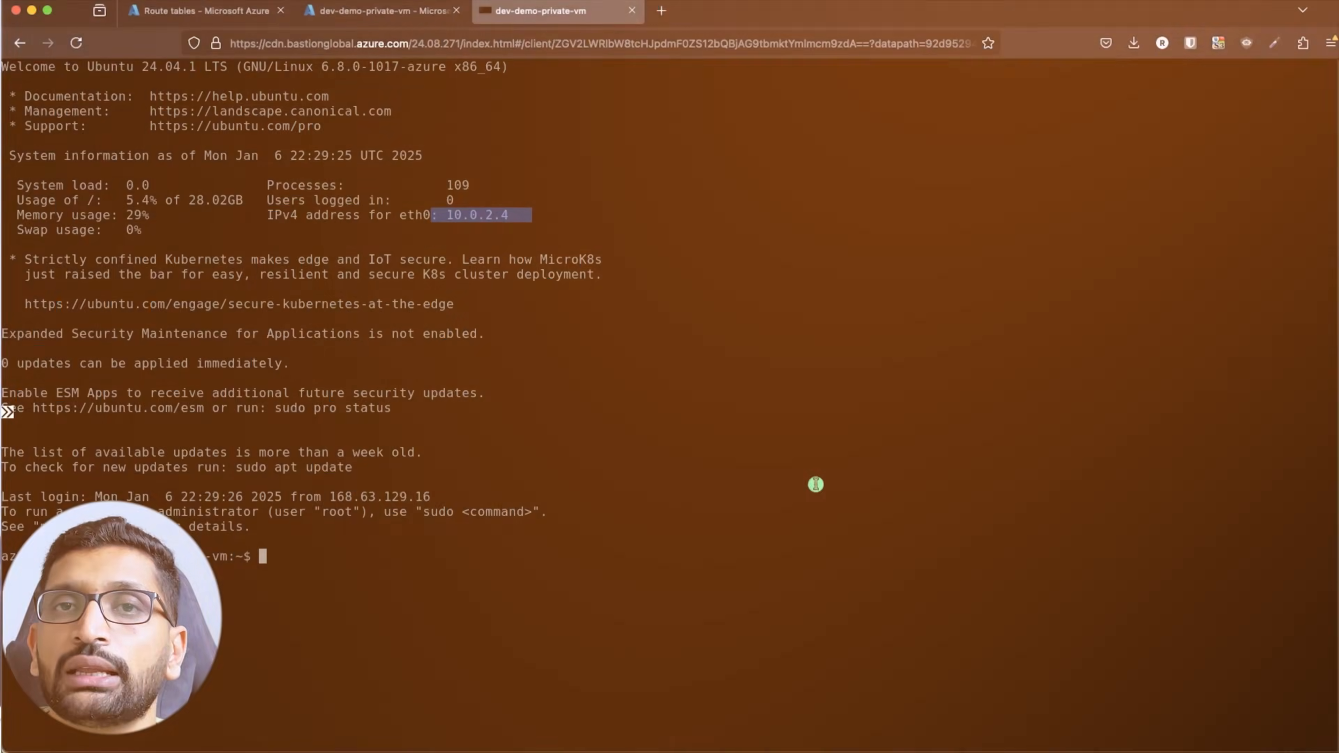
In the Keynote diagram, draw a line from the dev to the test private-subnet VM, circle the test VM and its subnet range, and return to Firefox.
{"action": "key", "text": "super+Tab"}
{"action": "key", "text": "super+Tab"}
{"action": "key", "text": "super+Tab"}
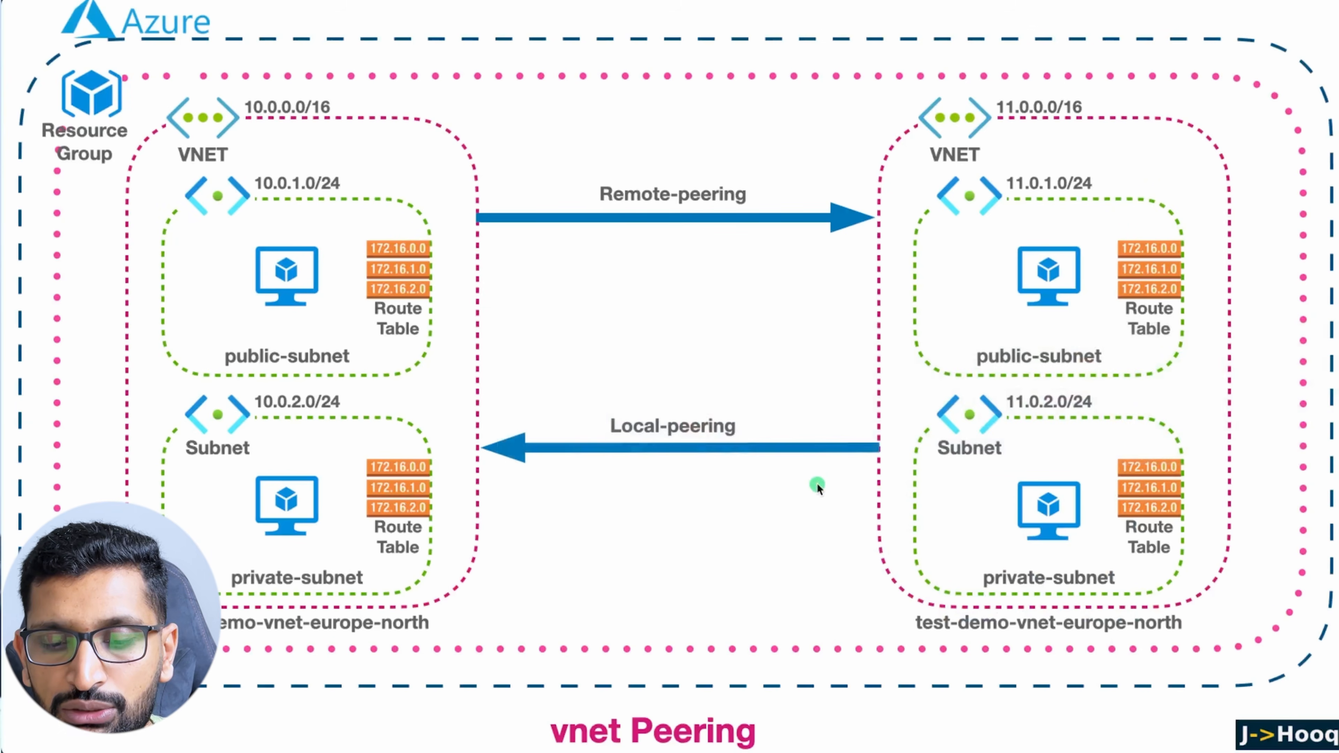
{"action": "mouse_move", "coordinate": [298, 517]}
{"action": "left_mouse_down"}
{"action": "mouse_move", "coordinate": [550, 477]}
{"action": "mouse_move", "coordinate": [994, 499]}
{"action": "mouse_move", "coordinate": [970, 492]}
{"action": "mouse_move", "coordinate": [968, 509]}
{"action": "left_mouse_up"}
{"action": "mouse_move", "coordinate": [1081, 460]}
{"action": "left_mouse_down"}
{"action": "mouse_move", "coordinate": [1031, 467]}
{"action": "mouse_move", "coordinate": [1046, 554]}
{"action": "mouse_move", "coordinate": [1073, 458]}
{"action": "left_mouse_up"}
{"action": "mouse_move", "coordinate": [1114, 408]}
{"action": "mouse_move", "coordinate": [1113, 408]}
{"action": "left_mouse_down"}
{"action": "mouse_move", "coordinate": [1080, 452]}
{"action": "mouse_move", "coordinate": [1106, 444]}
{"action": "left_mouse_up"}
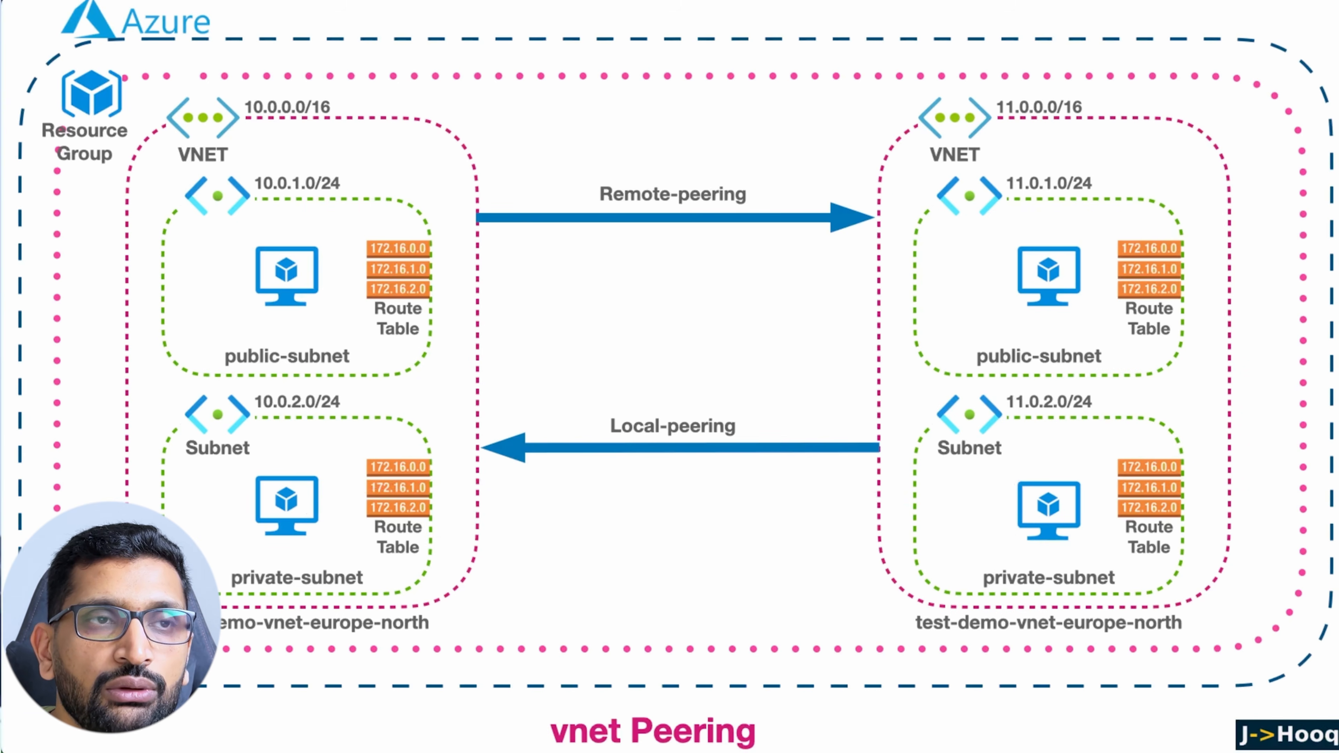
{"action": "key", "text": "super+Tab"}
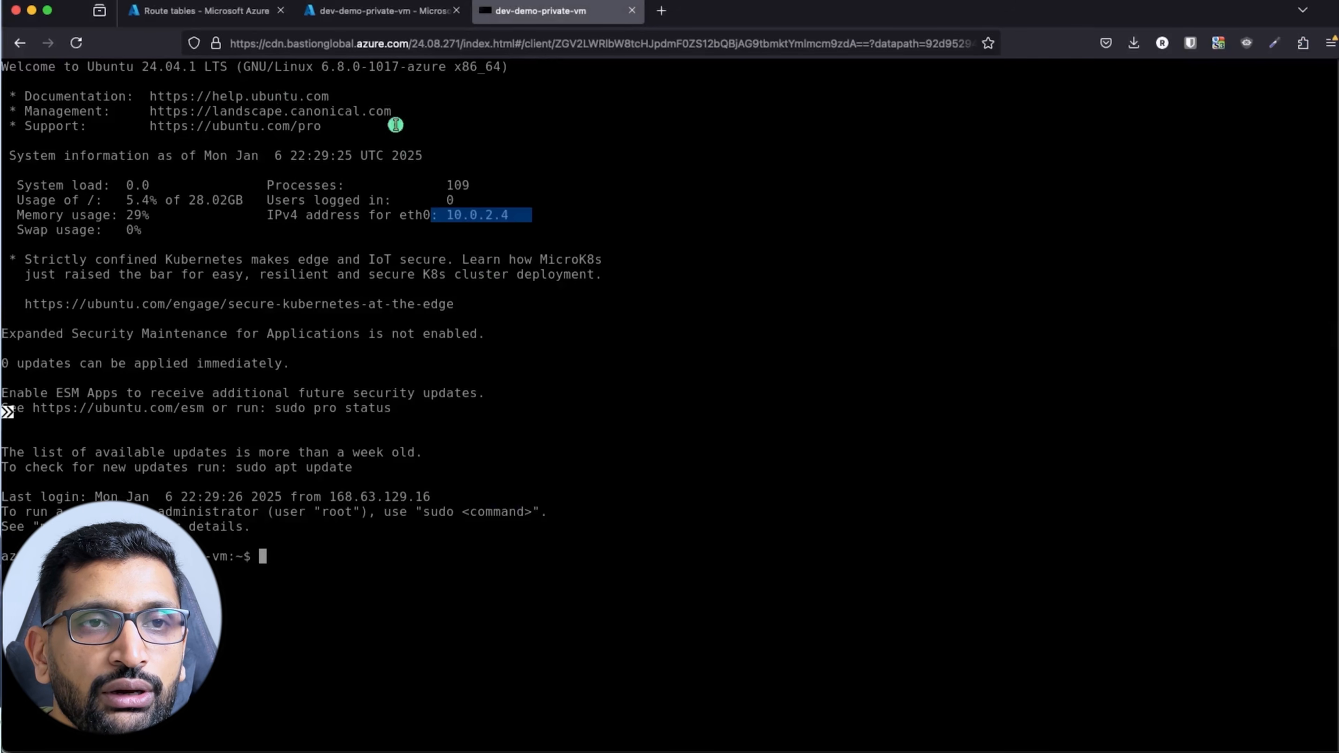
Return to the virtual machines list in the Azure portal and open the overview of test-demo-private-vm.
{"action": "left_click", "coordinate": [373, 10]}
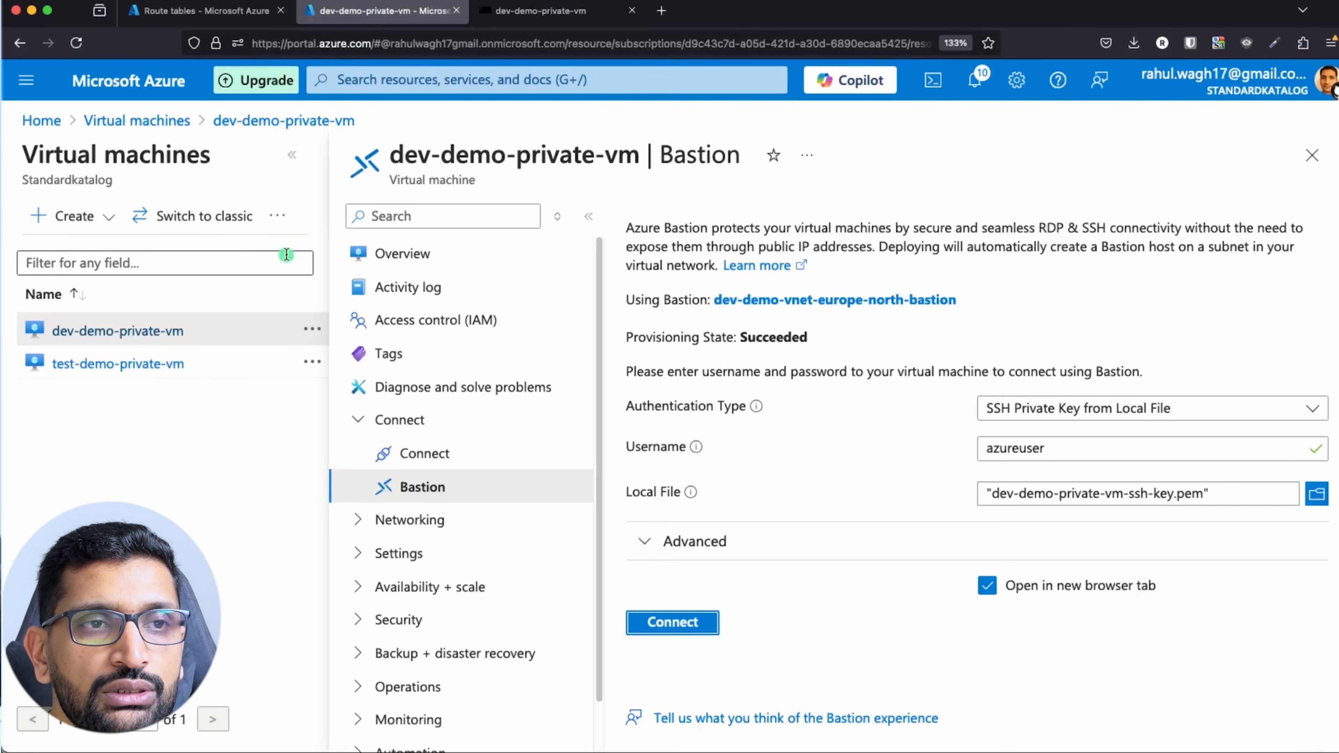
{"action": "left_click", "coordinate": [161, 130]}
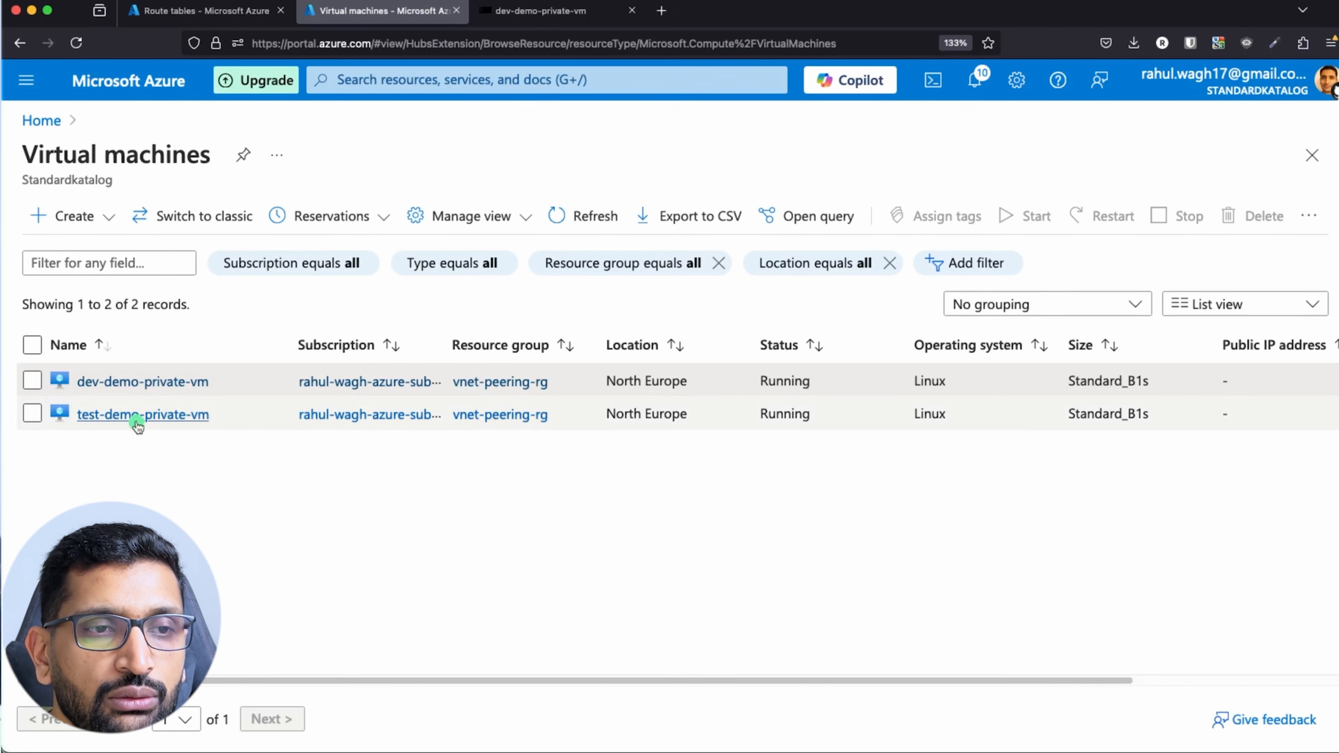
{"action": "left_click_drag", "start_coordinate": [514, 679], "coordinate": [326, 660]}
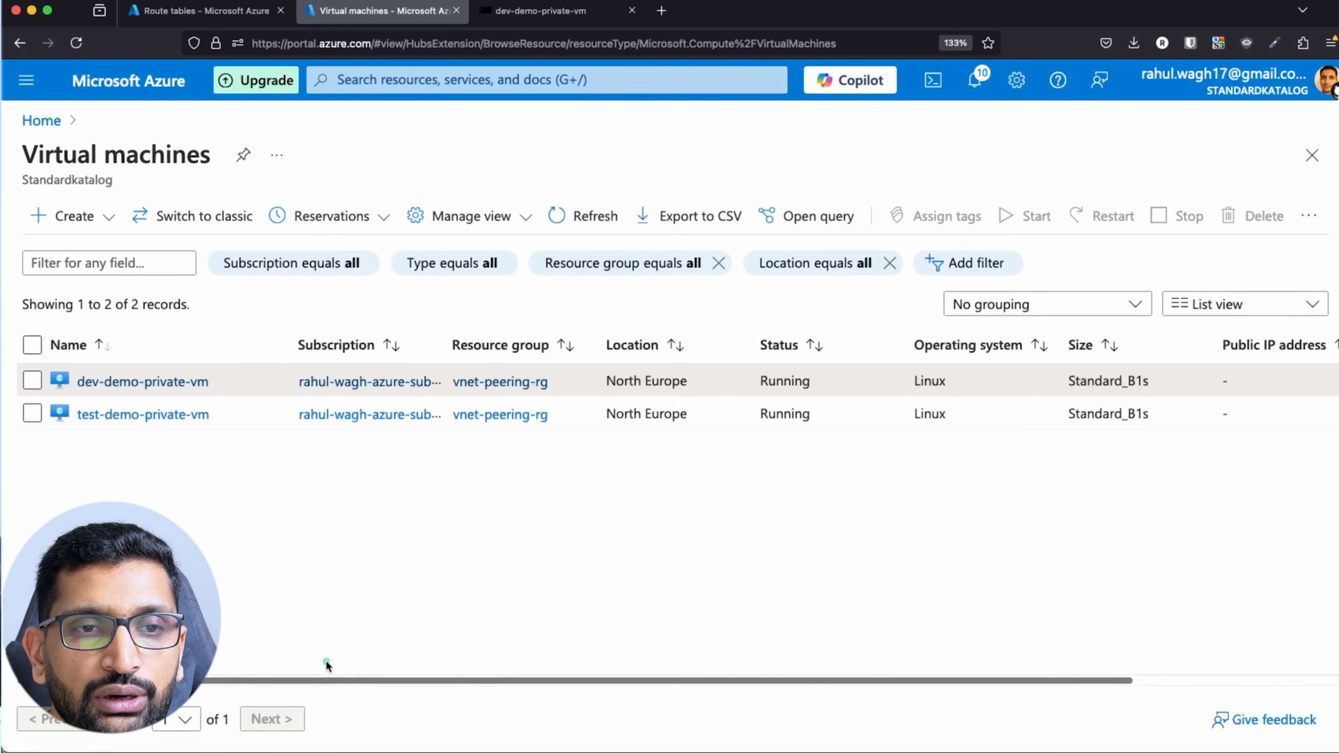
{"action": "left_click", "coordinate": [157, 425]}
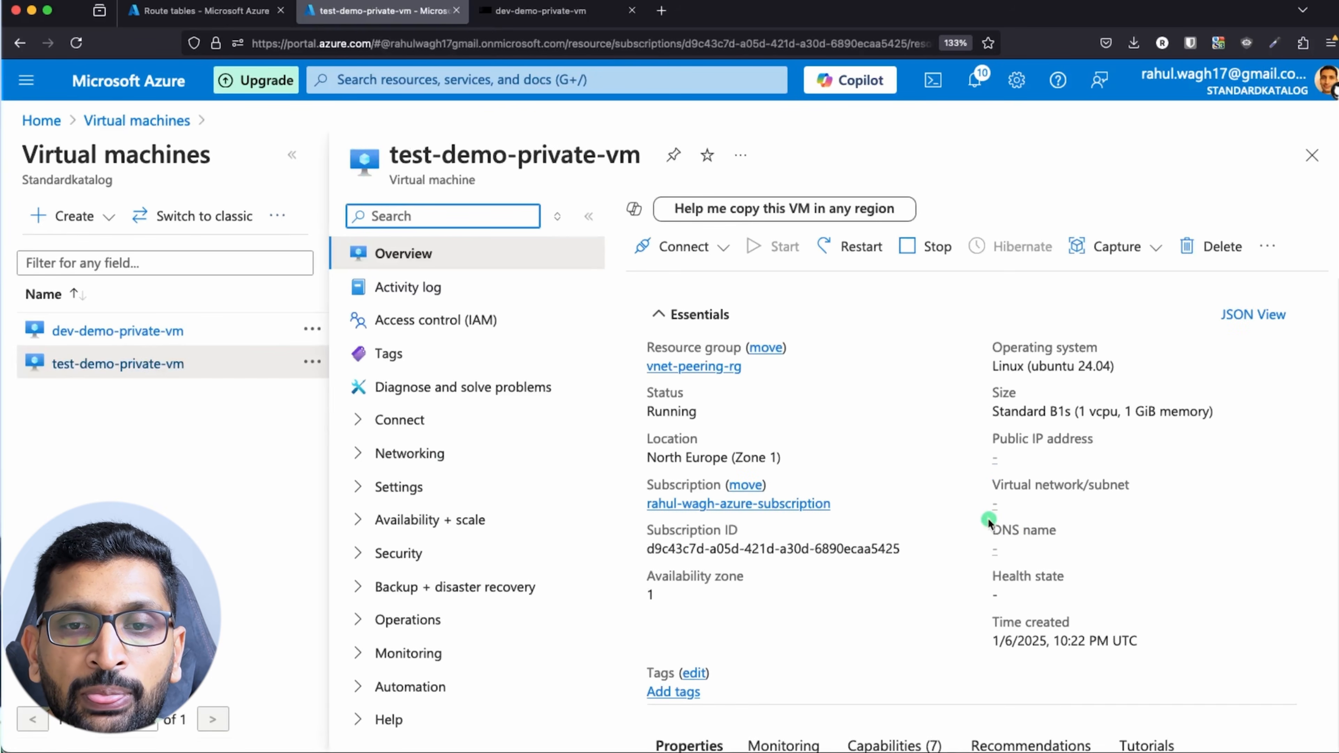
Find the private IP address in the Networking properties of test-demo-private-vm and highlight it.
{"action": "scroll", "coordinate": [1008, 520], "scroll_direction": "down", "scroll_amount": 1}
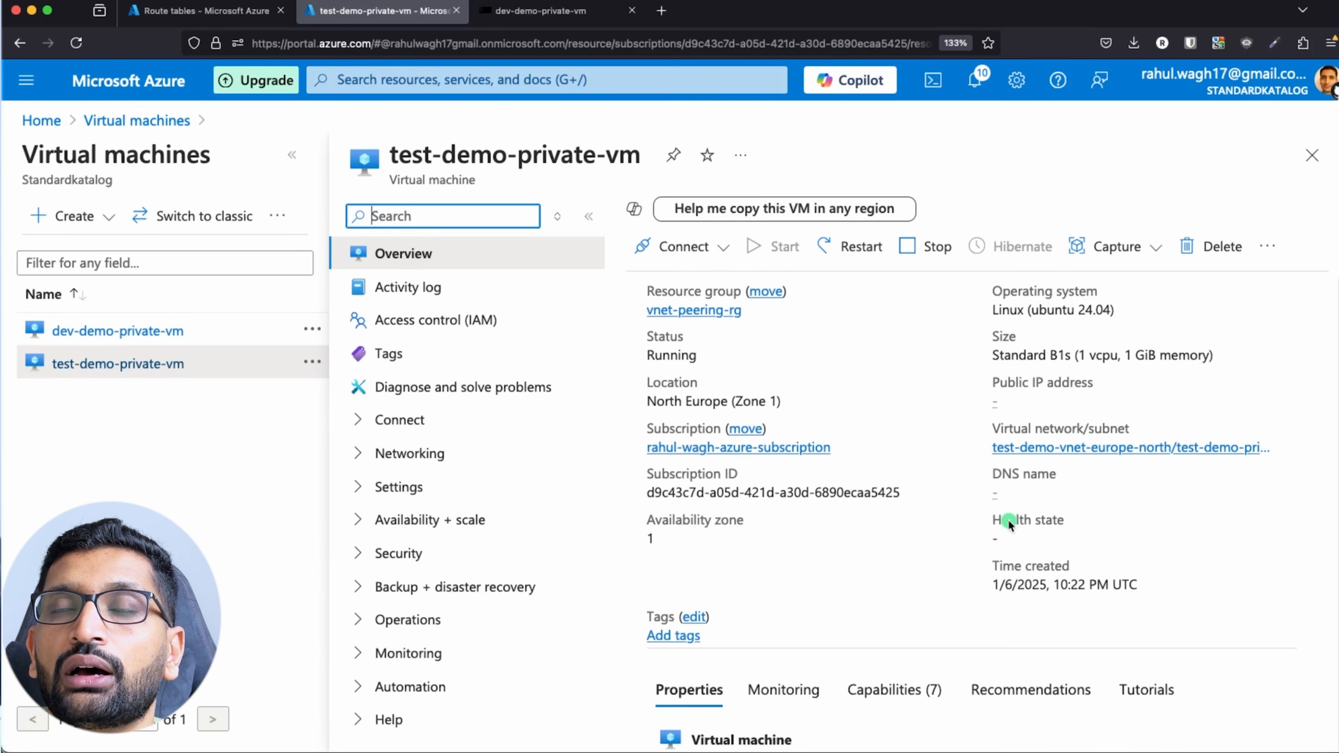
{"action": "scroll", "coordinate": [1008, 520], "scroll_direction": "down", "scroll_amount": 1}
{"action": "scroll", "coordinate": [1008, 520], "scroll_direction": "up", "scroll_amount": 1}
{"action": "scroll", "coordinate": [1009, 522], "scroll_direction": "up", "scroll_amount": 1}
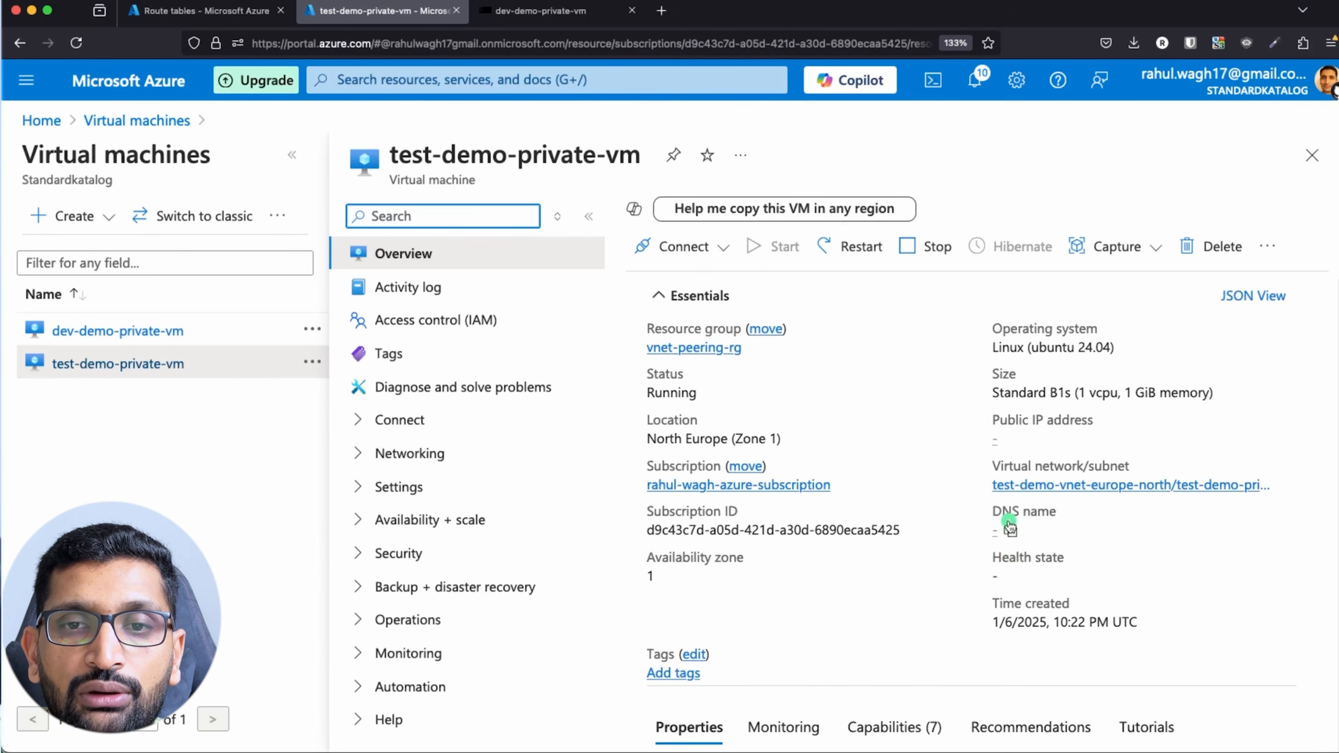
{"action": "scroll", "coordinate": [1008, 522], "scroll_direction": "down", "scroll_amount": 3}
{"action": "scroll", "coordinate": [1008, 522], "scroll_direction": "down", "scroll_amount": 6}
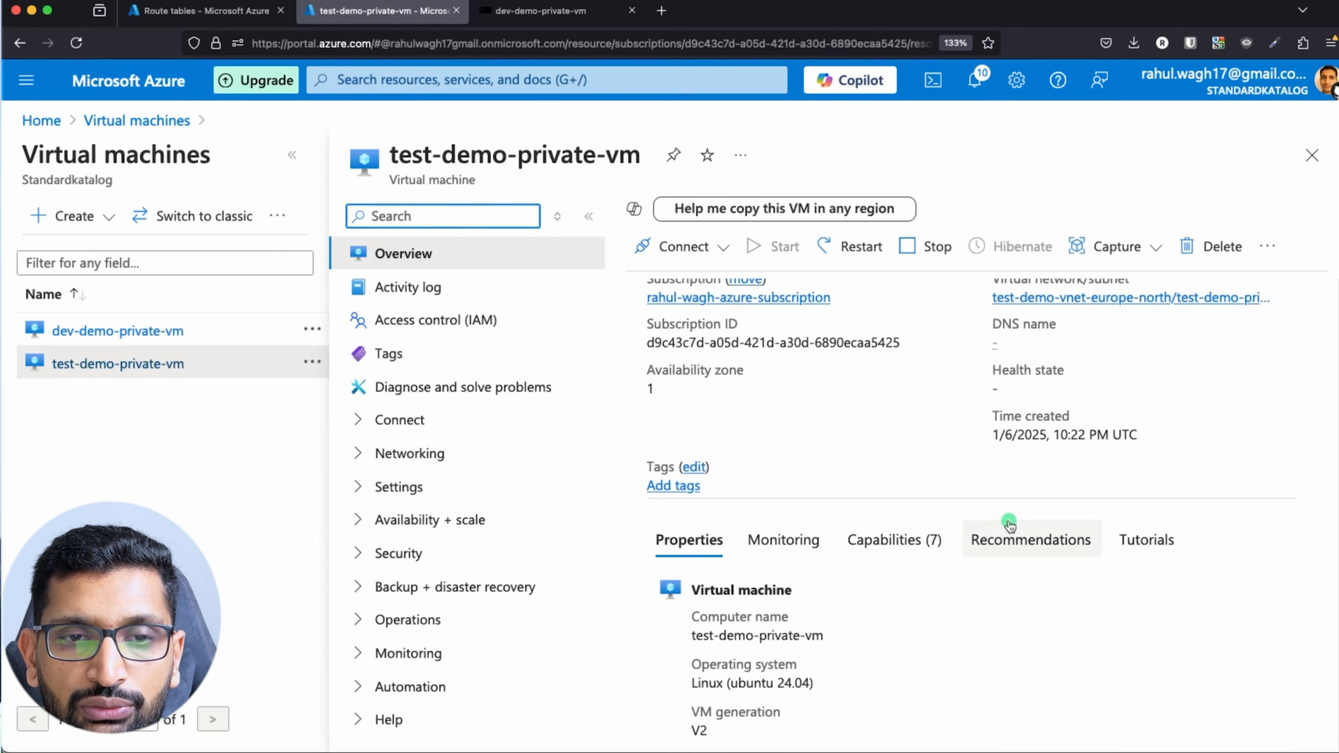
{"action": "scroll", "coordinate": [1008, 522], "scroll_direction": "down", "scroll_amount": 15}
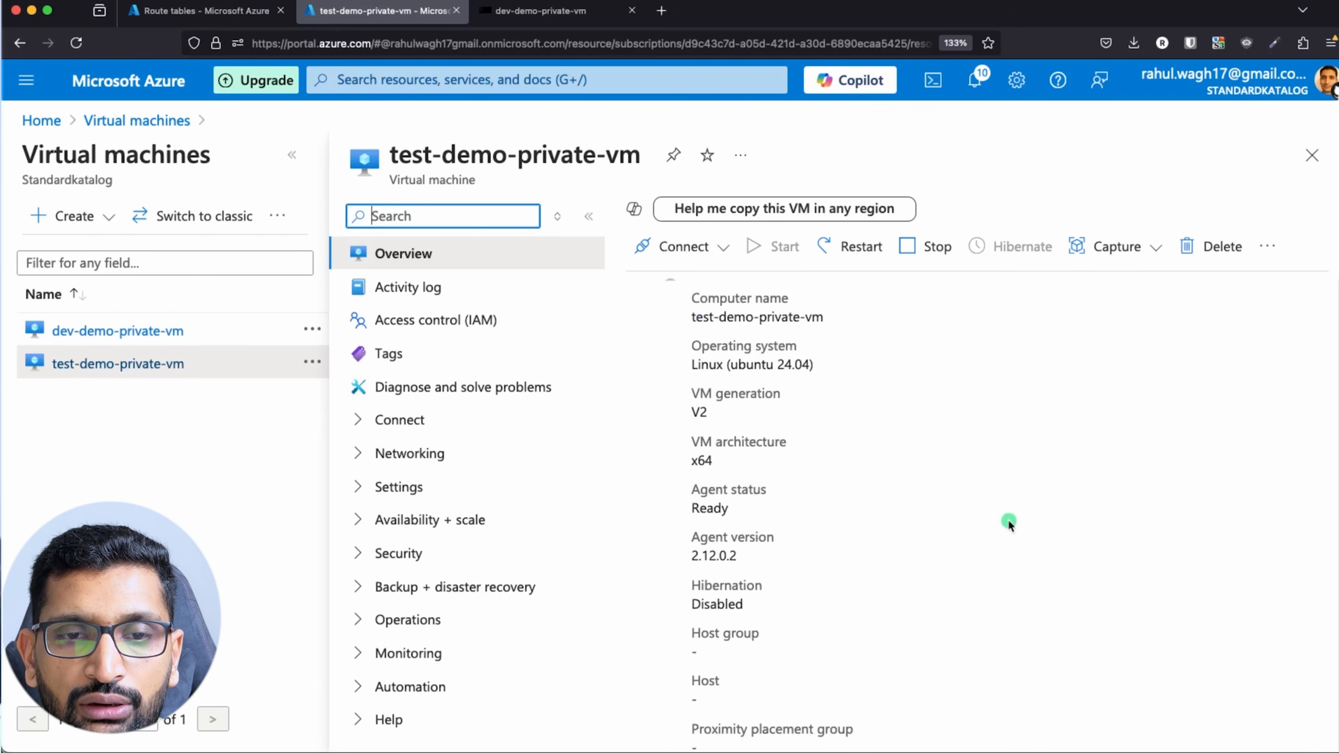
{"action": "scroll", "coordinate": [1008, 521], "scroll_direction": "down", "scroll_amount": 9}
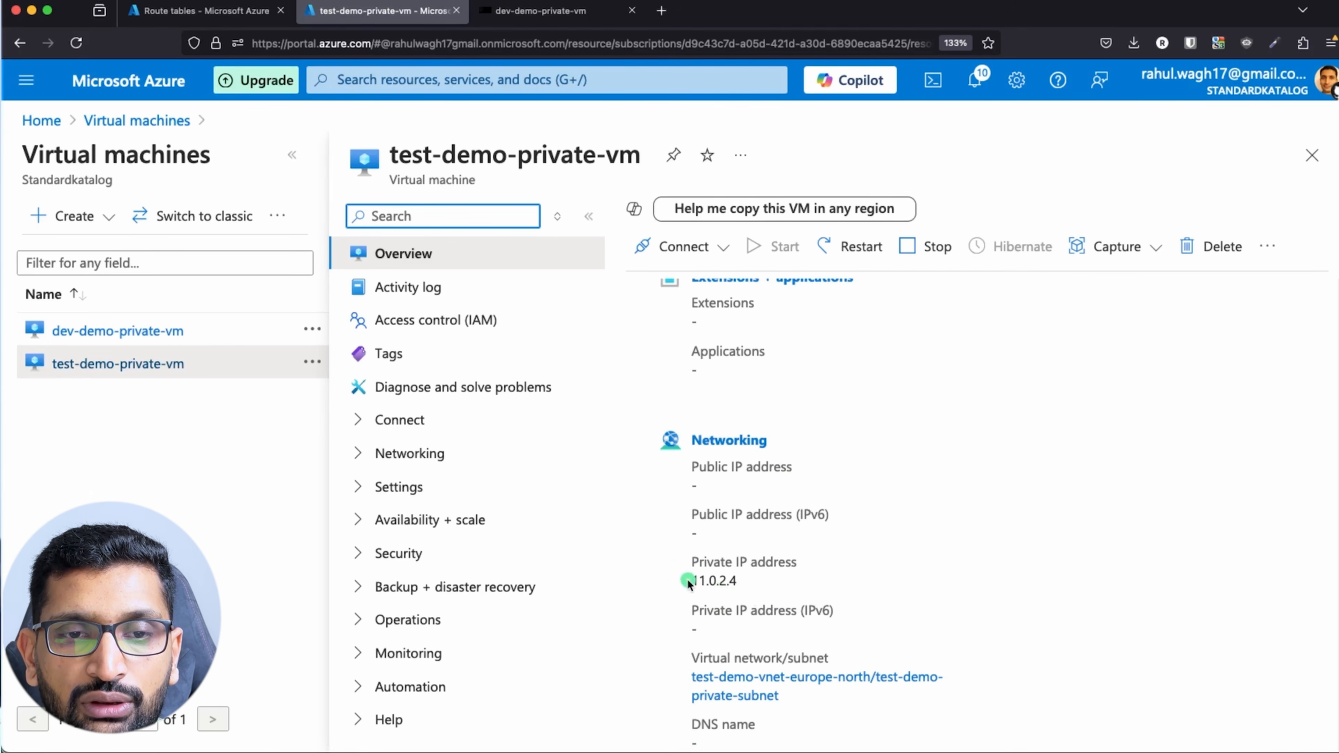
{"action": "left_click_drag", "start_coordinate": [687, 580], "coordinate": [745, 584]}
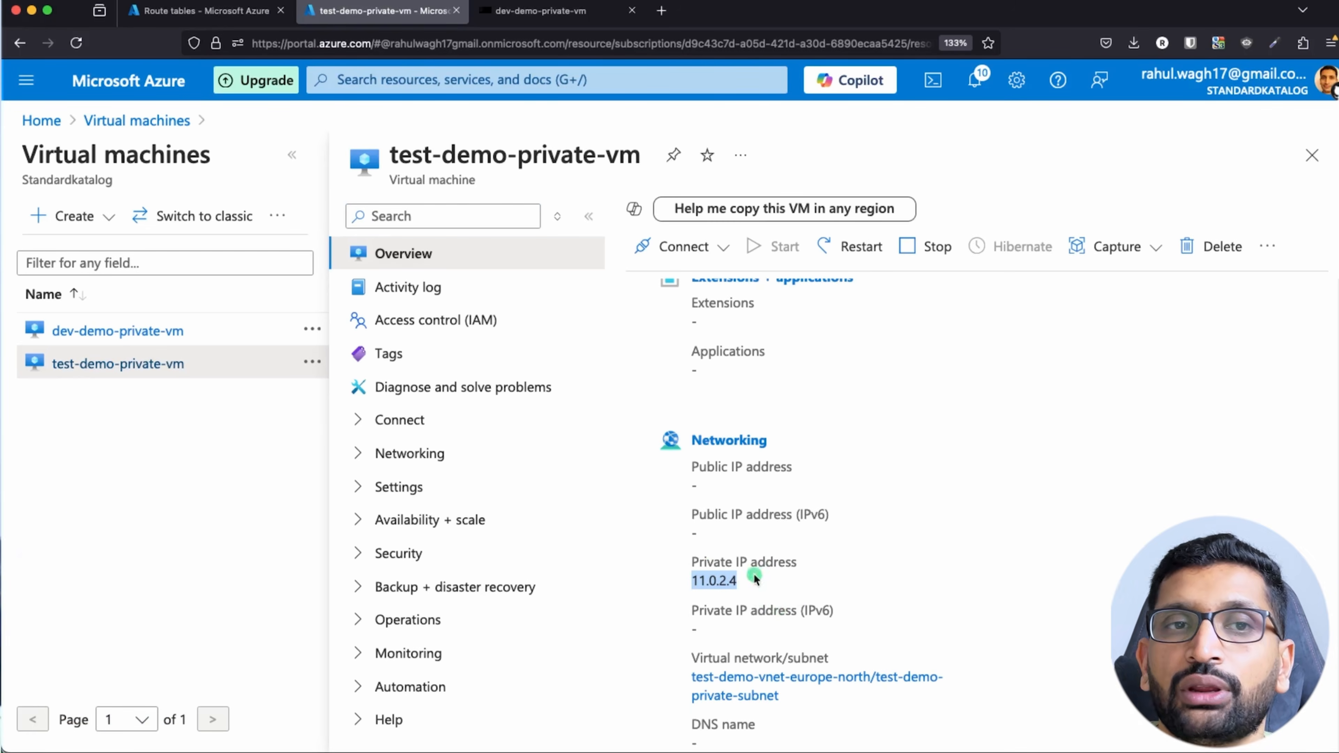
Go back to the dev-demo-private-vm Bastion terminal and begin a ping command at the prompt.
{"action": "left_click", "coordinate": [516, 24]}
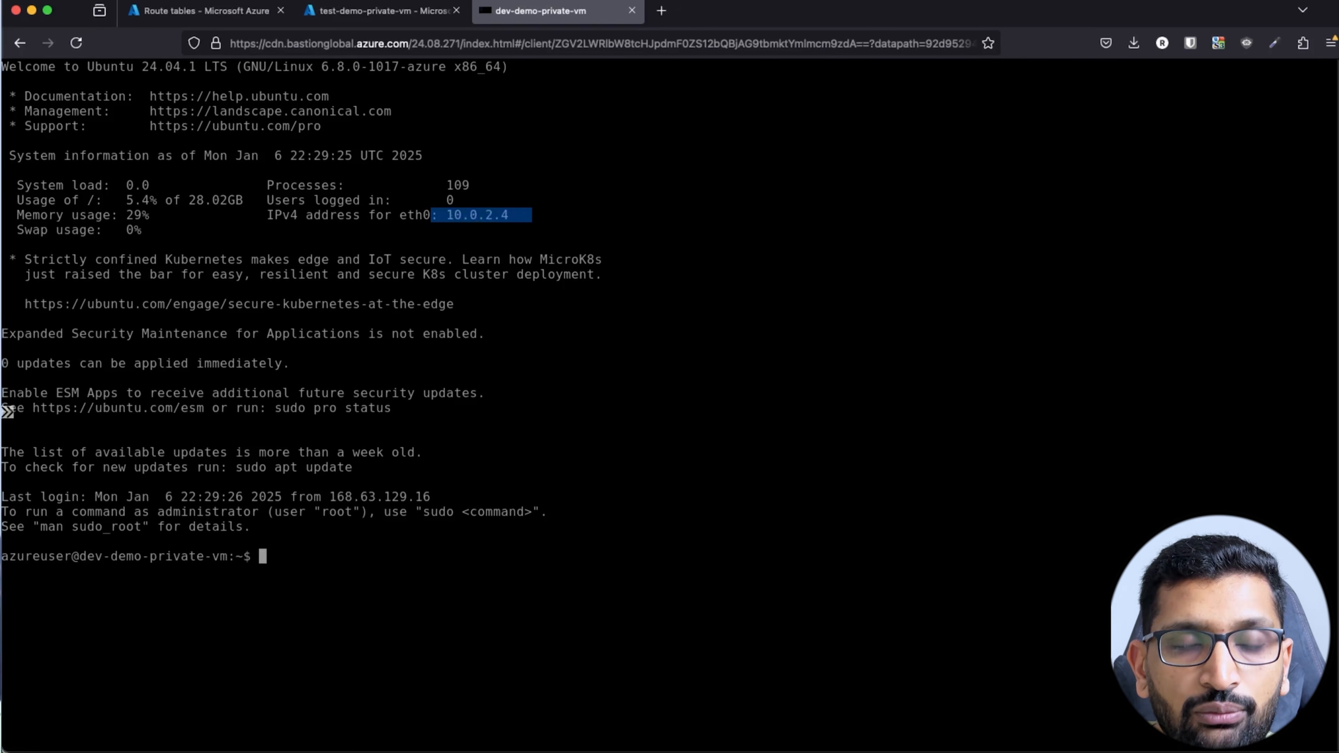
{"action": "type", "text": "ping"}
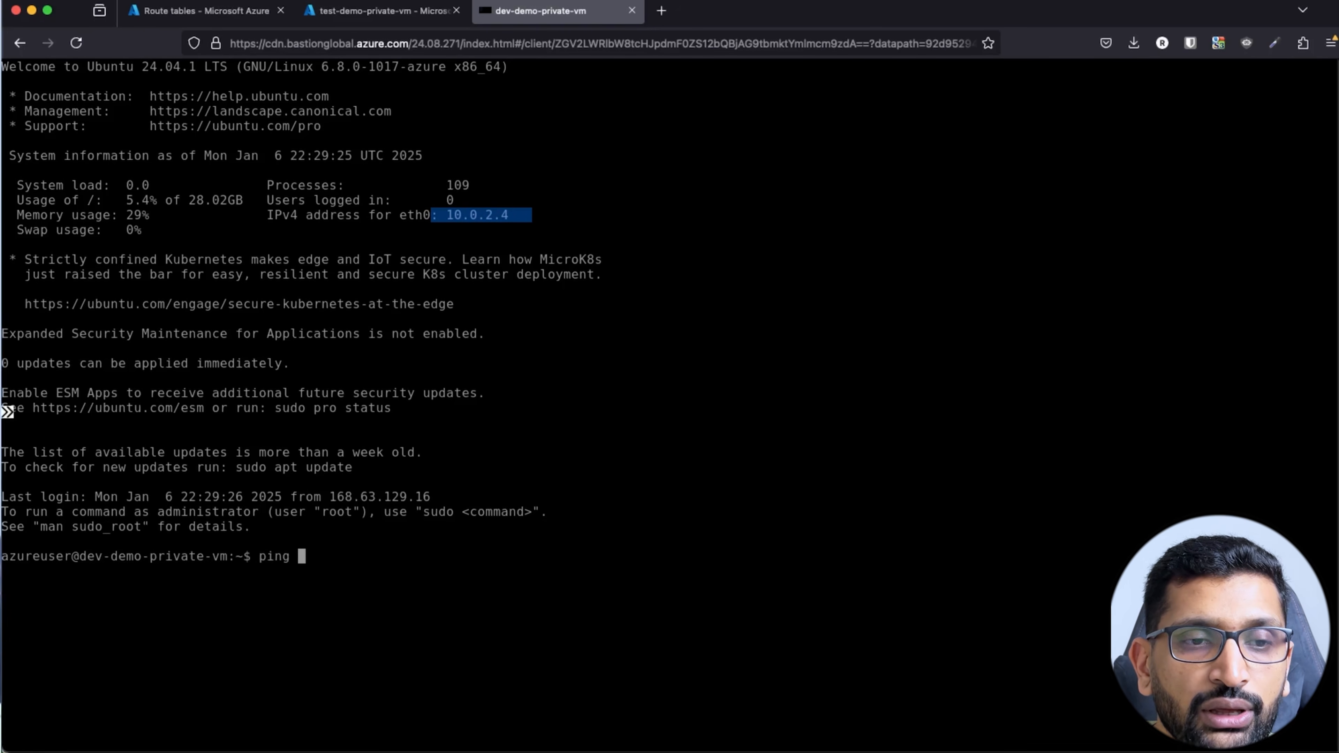
{"action": "right_click", "coordinate": [373, 532]}
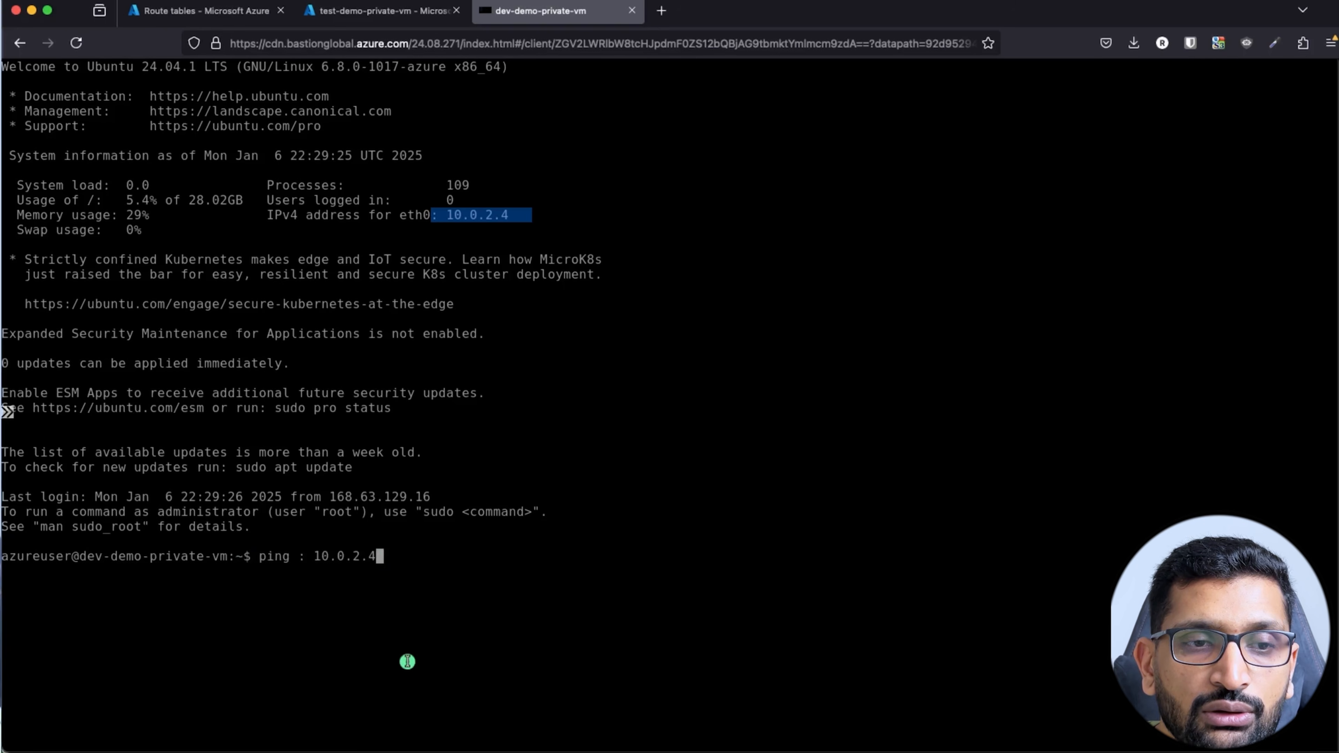
{"action": "key", "text": "BackSpace"}
{"action": "key", "text": "BackSpace"}
{"action": "key", "text": "BackSpace"}
{"action": "key", "text": "BackSpace"}
{"action": "key", "text": "BackSpace"}
{"action": "key", "text": "BackSpace"}
{"action": "key", "text": "BackSpace"}
{"action": "key", "text": "BackSpace"}
{"action": "key", "text": "BackSpace"}
{"action": "key", "text": "BackSpace"}
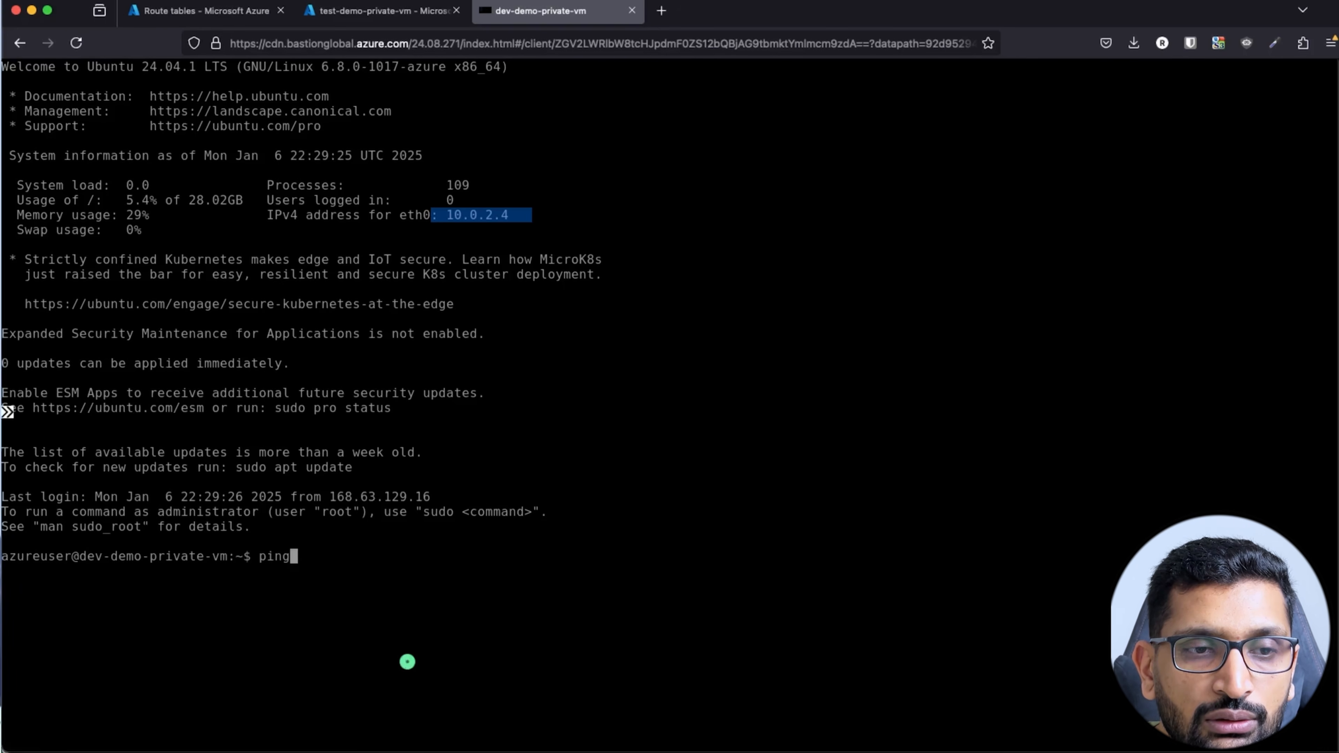
Complete the ping command with the test VM's private address 11.0.2.4, rechecking it in the portal, and run it.
{"action": "type", "text": "11.0."}
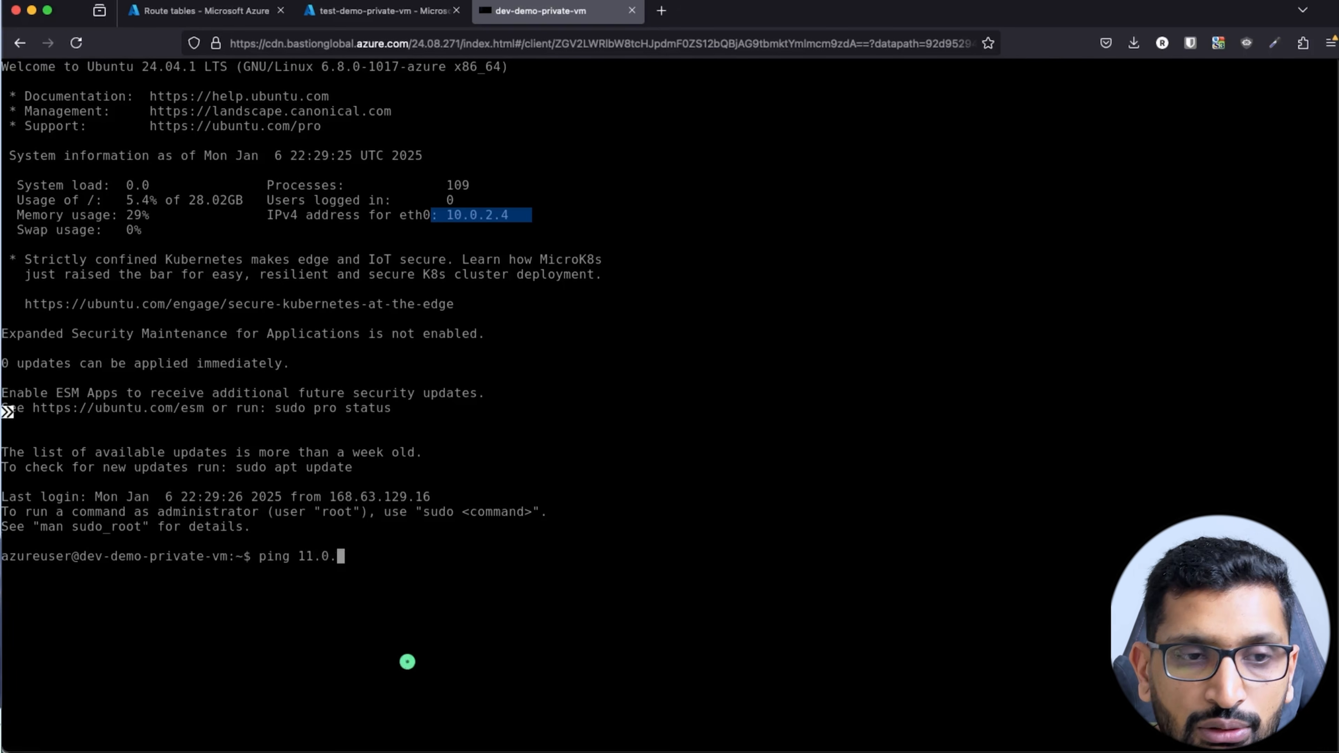
{"action": "left_click", "coordinate": [382, 11]}
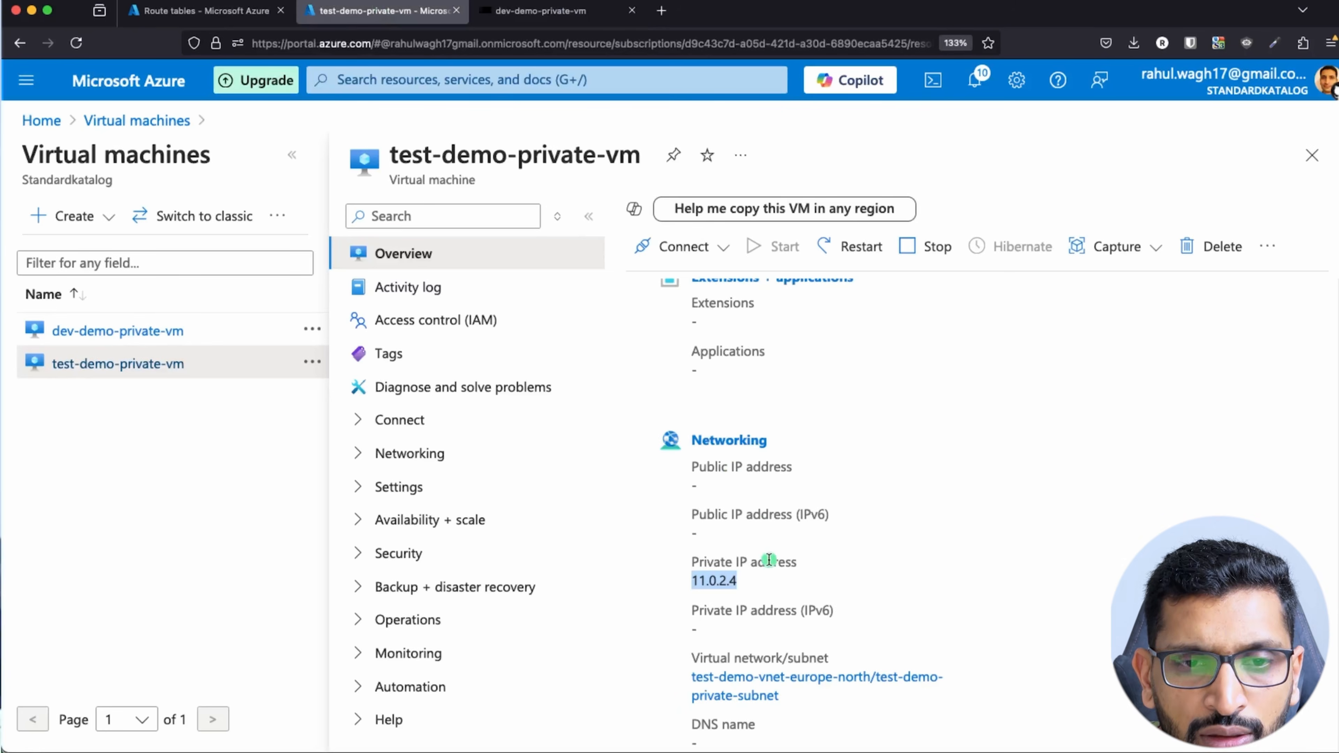
{"action": "left_click", "coordinate": [511, 10]}
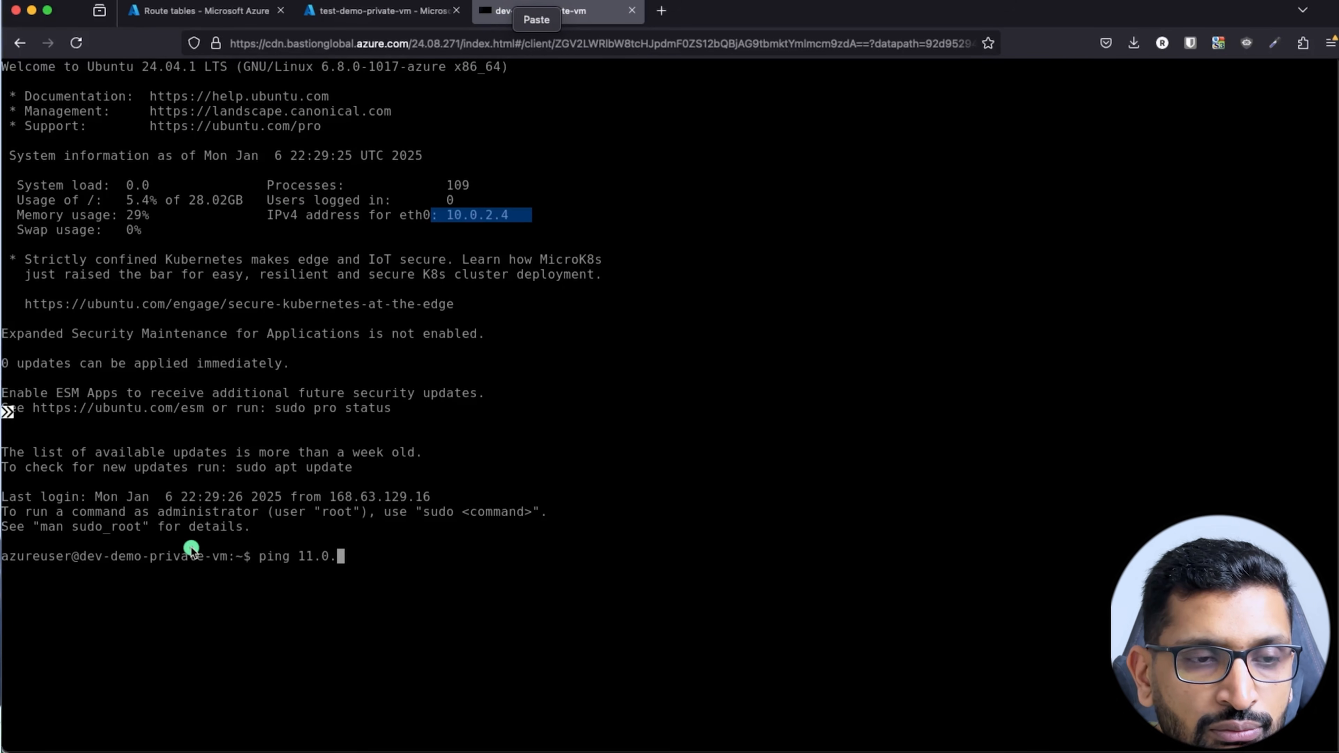
{"action": "type", "text": "2.4"}
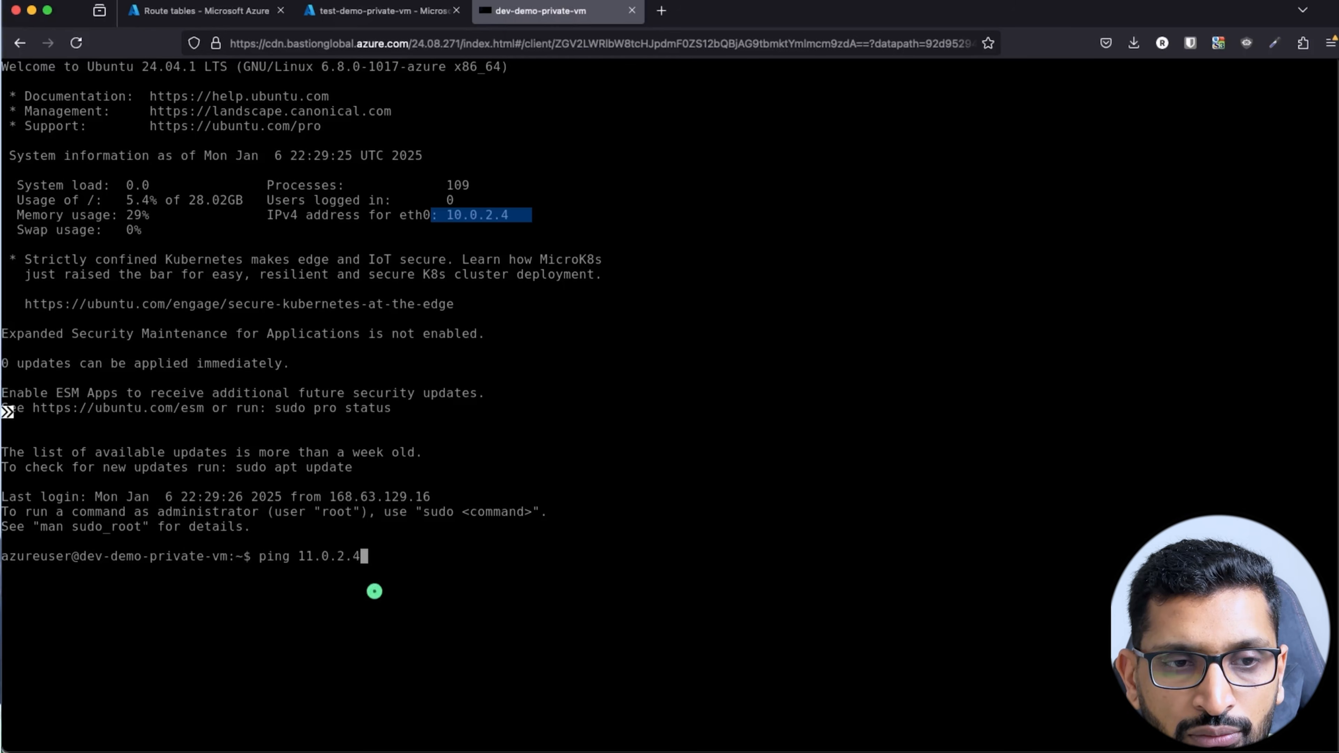
{"action": "key", "text": "Return"}
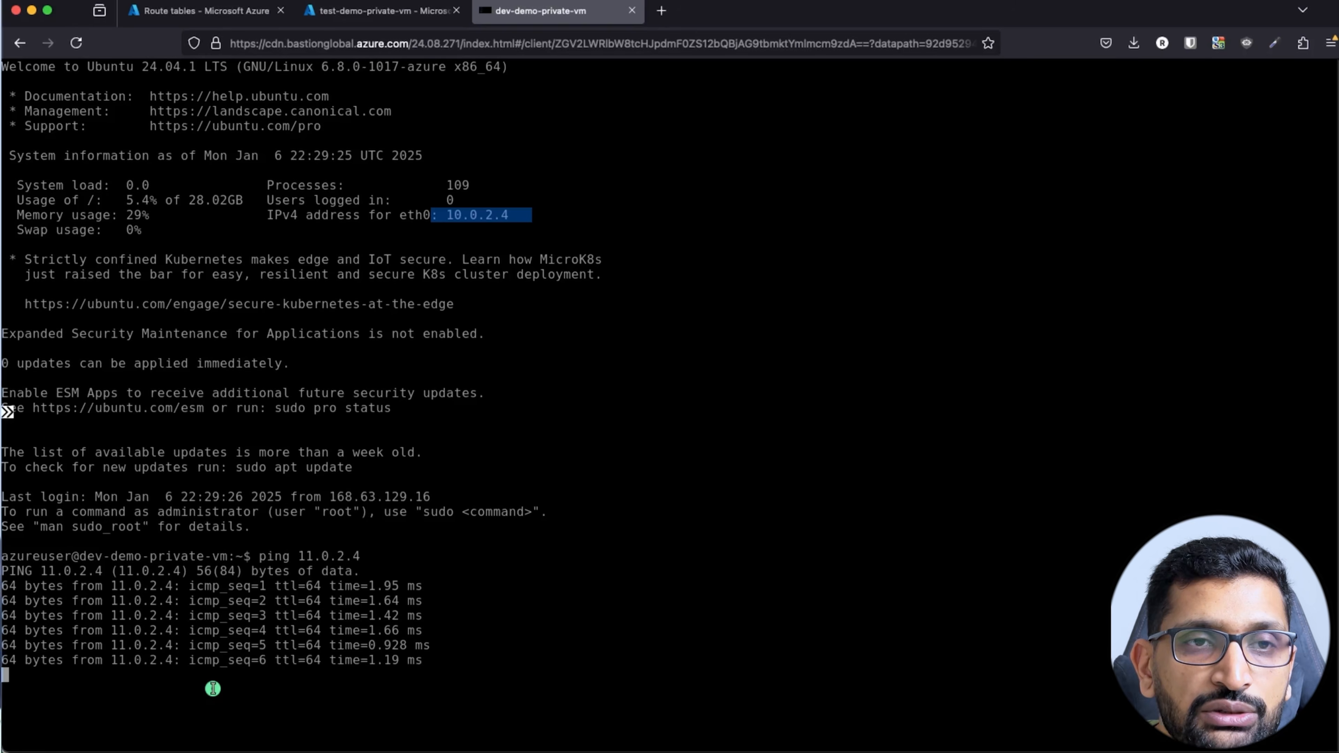
Switch to the VNet peering diagram in Keynote.
{"action": "key", "text": "super+Tab"}
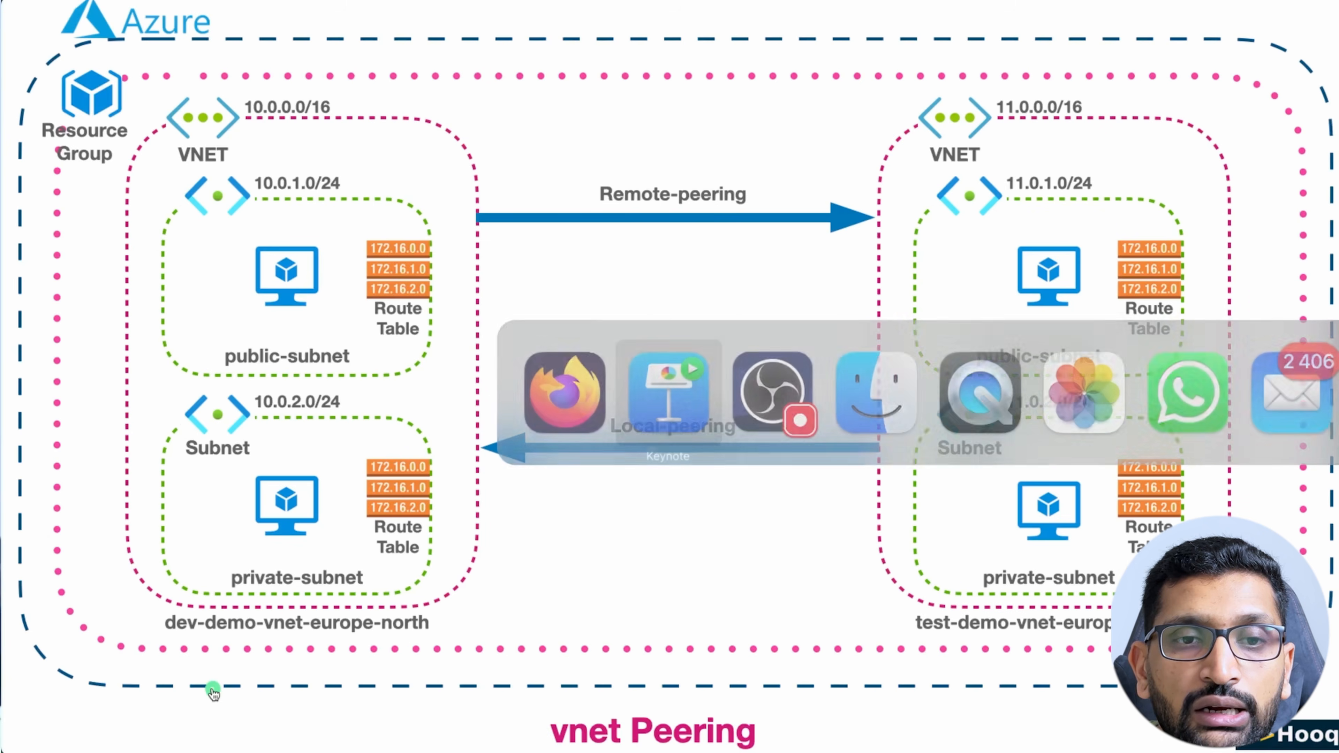